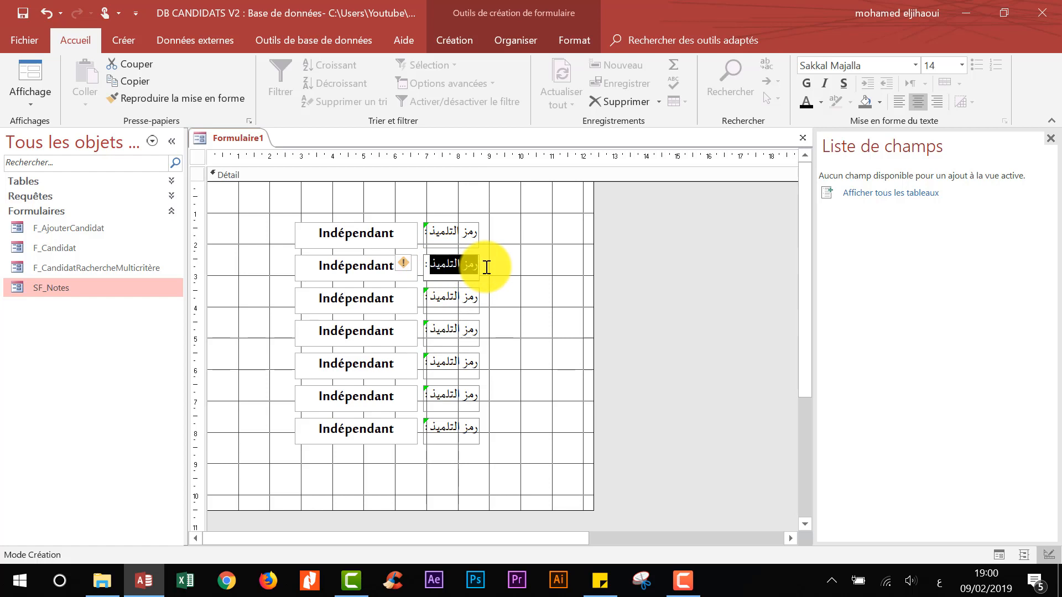
# Change the second row's label text to "الاسم والنسب", keeping the colon.
pyautogui.write('الأ')
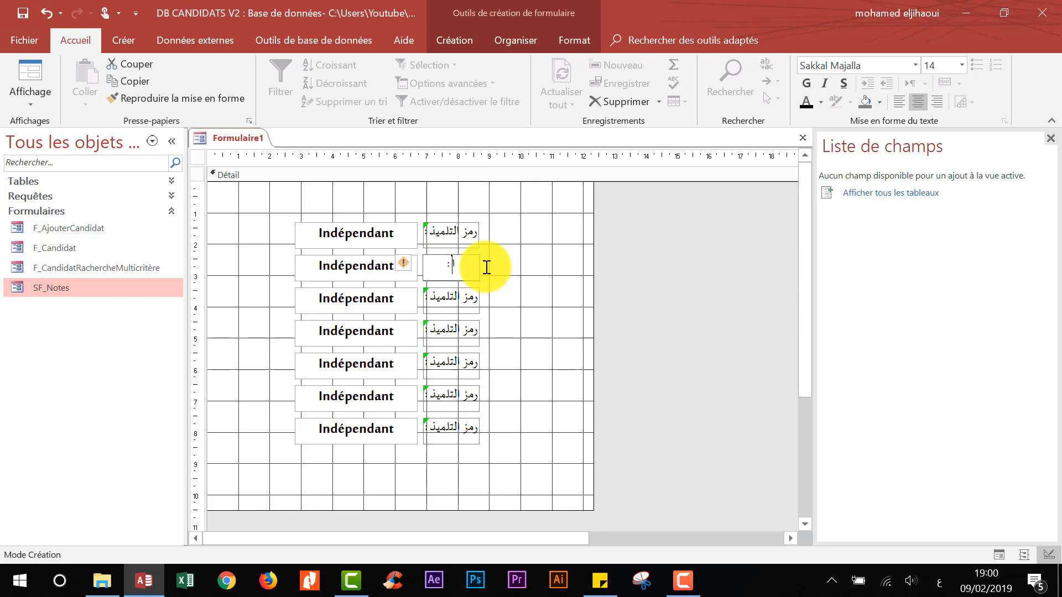
pyautogui.write('سم ')
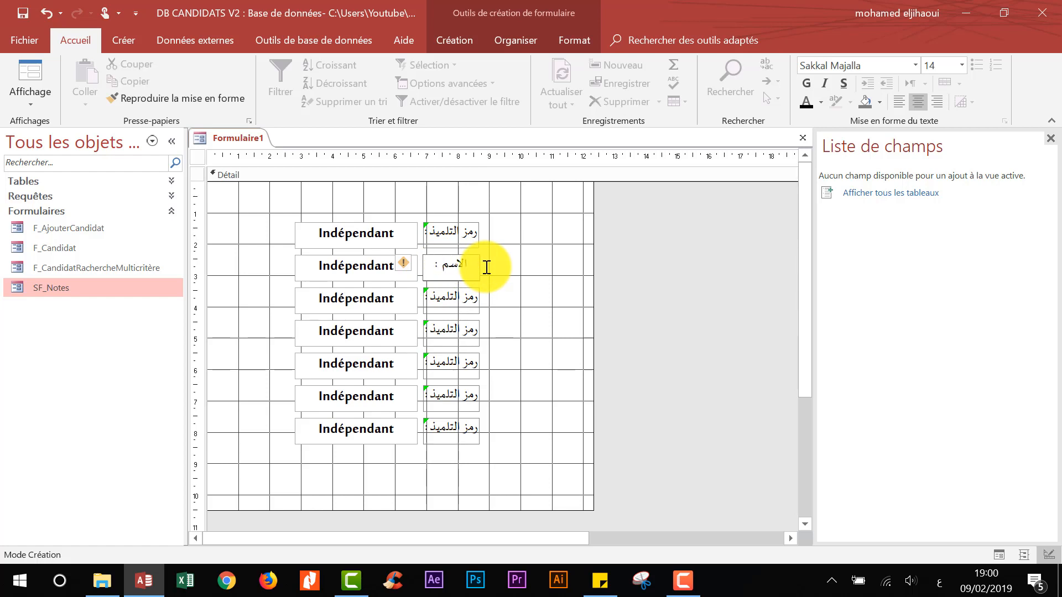
pyautogui.write('والنسب')
pyautogui.click(543, 344)
# Change the third row's label text to "Nom et Prénom", keeping the colon.
pyautogui.click(443, 302)
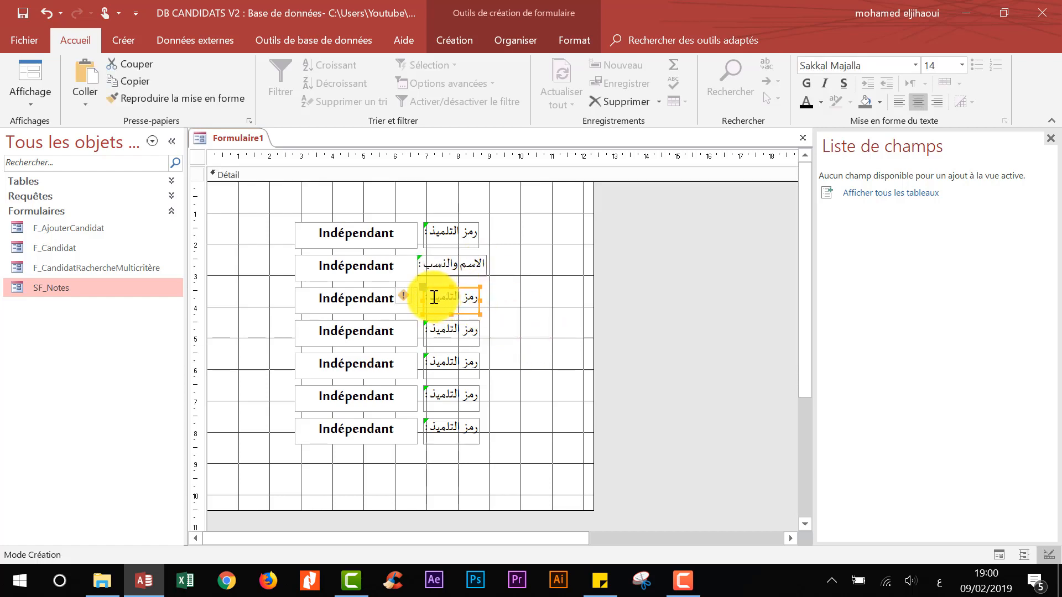
pyautogui.moveTo(432, 298); pyautogui.dragTo(538, 299)
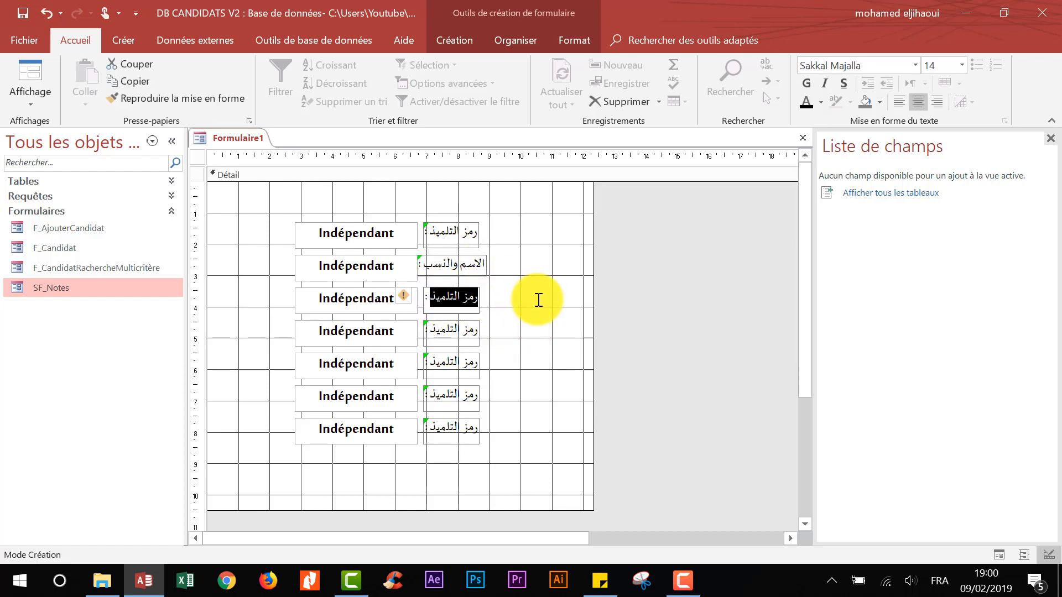
pyautogui.write('آخ')
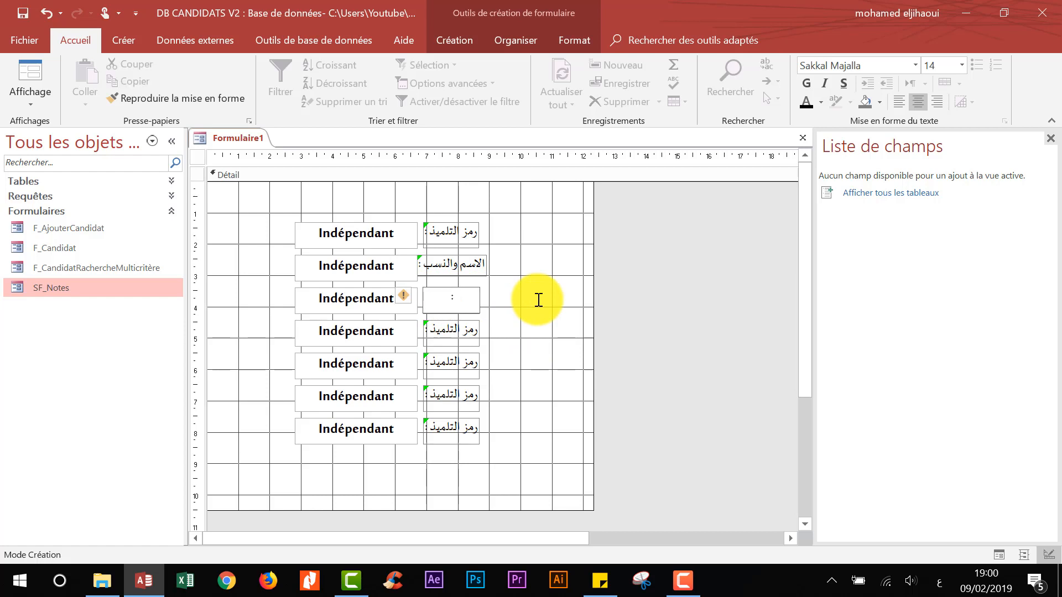
pyautogui.write('Nom ')
pyautogui.write('et Pr')
pyautogui.write('énom')
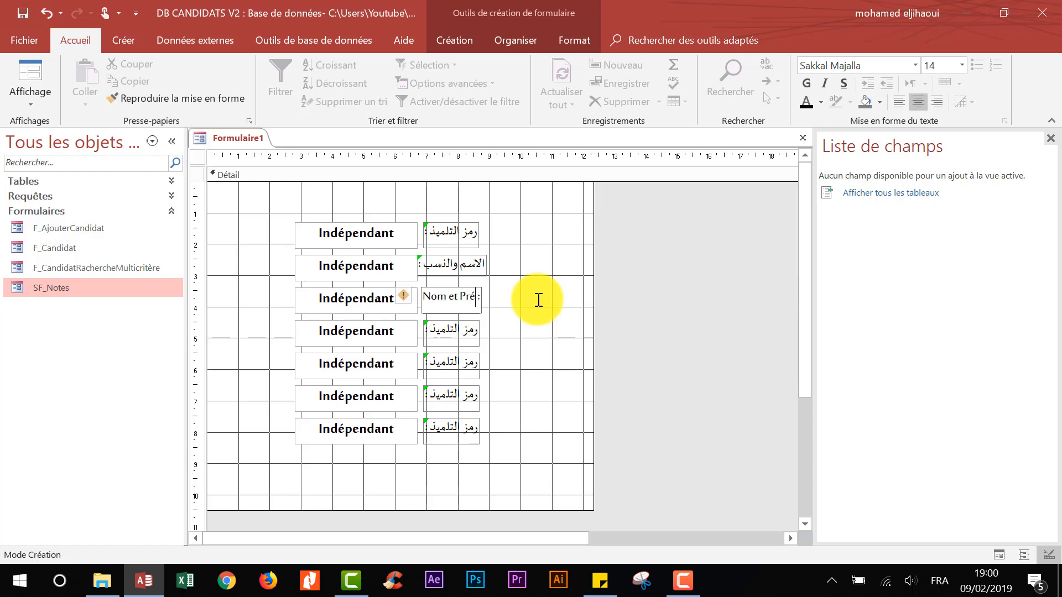
pyautogui.click(580, 290)
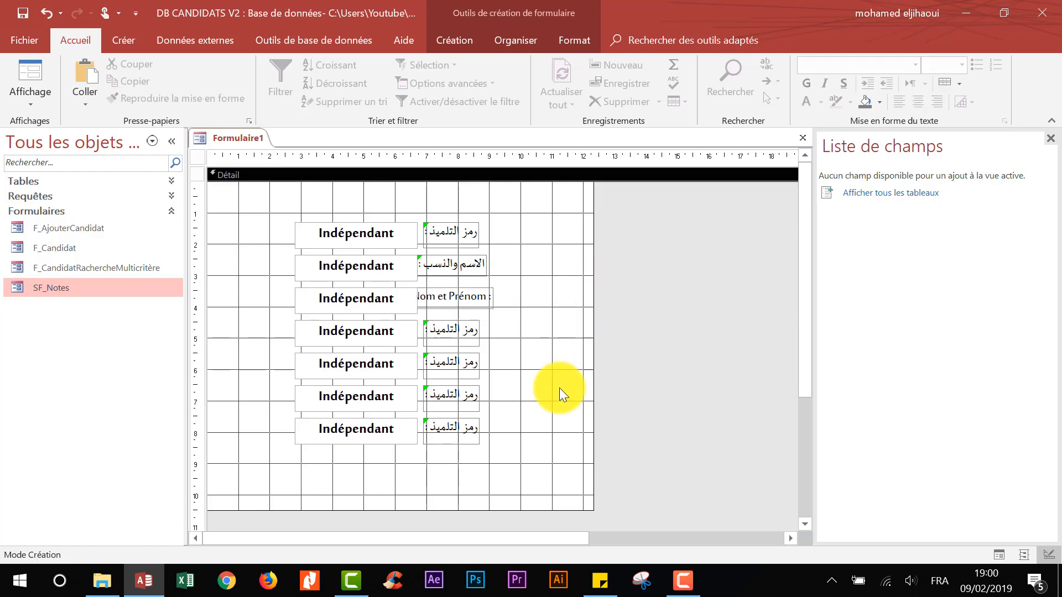
# Move the colon to the front of the third label so that it reads ": Nom et Prénom".
pyautogui.click(466, 294)
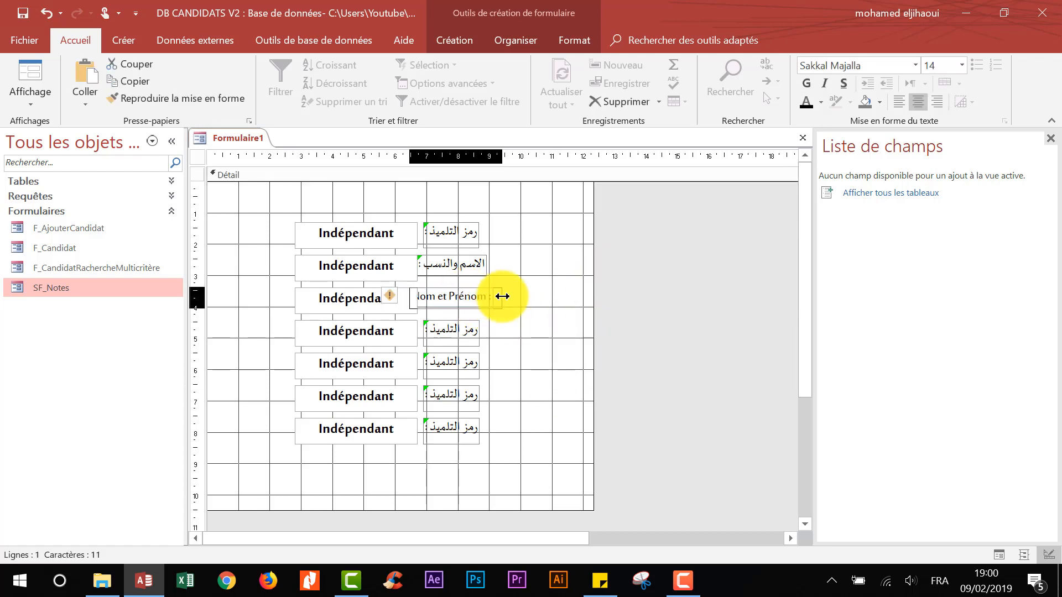
pyautogui.click(492, 296)
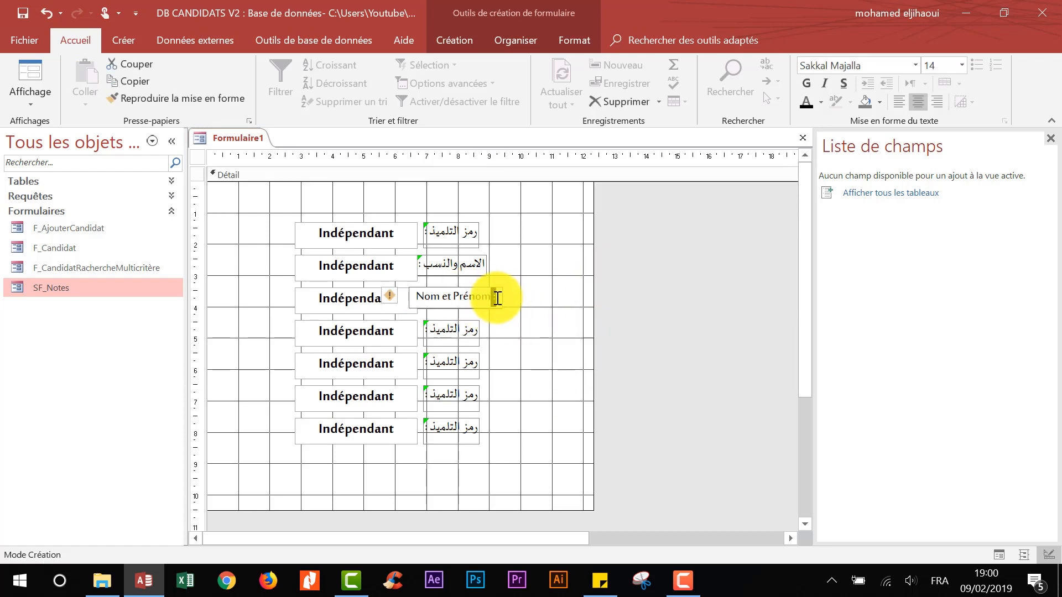
pyautogui.hotkey('ctrl', 'x')
pyautogui.click(419, 297)
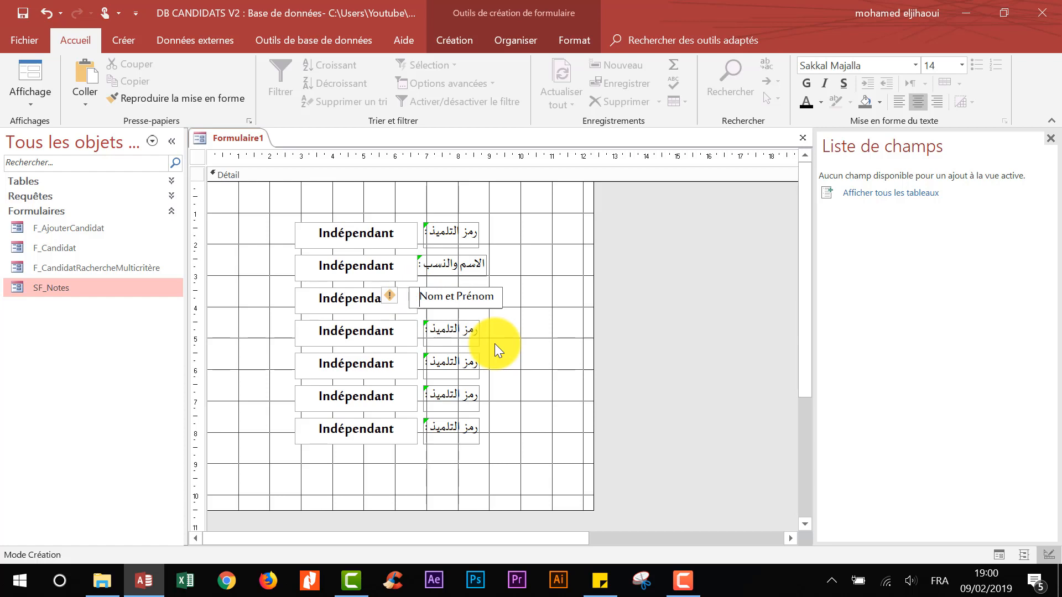
pyautogui.hotkey('ctrl', 'v')
pyautogui.click(682, 344)
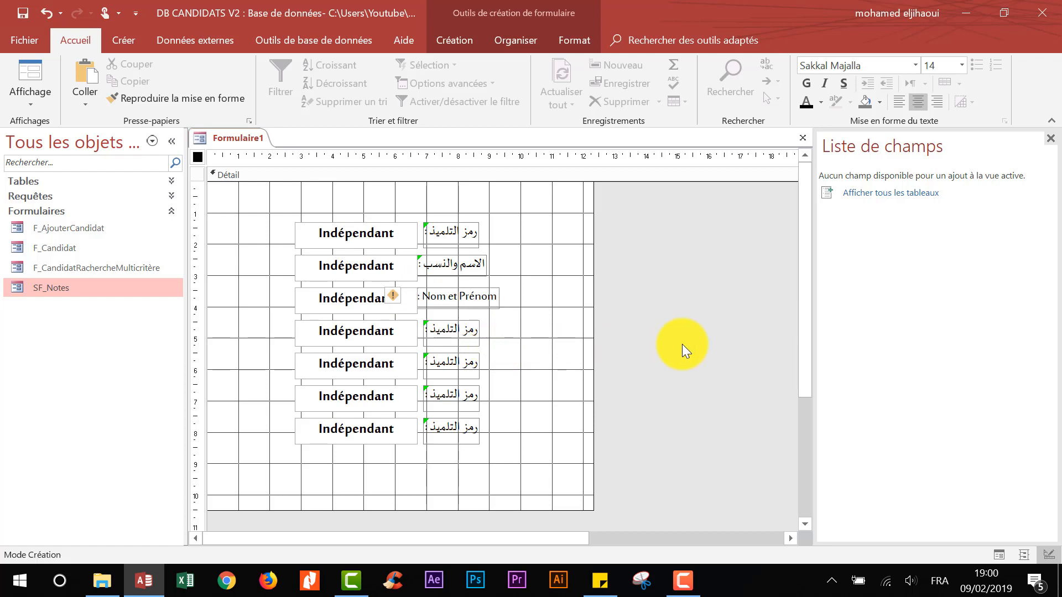
# Change the fourth row's label text to "تاريخ الازدياد", keeping the colon.
pyautogui.click(437, 330)
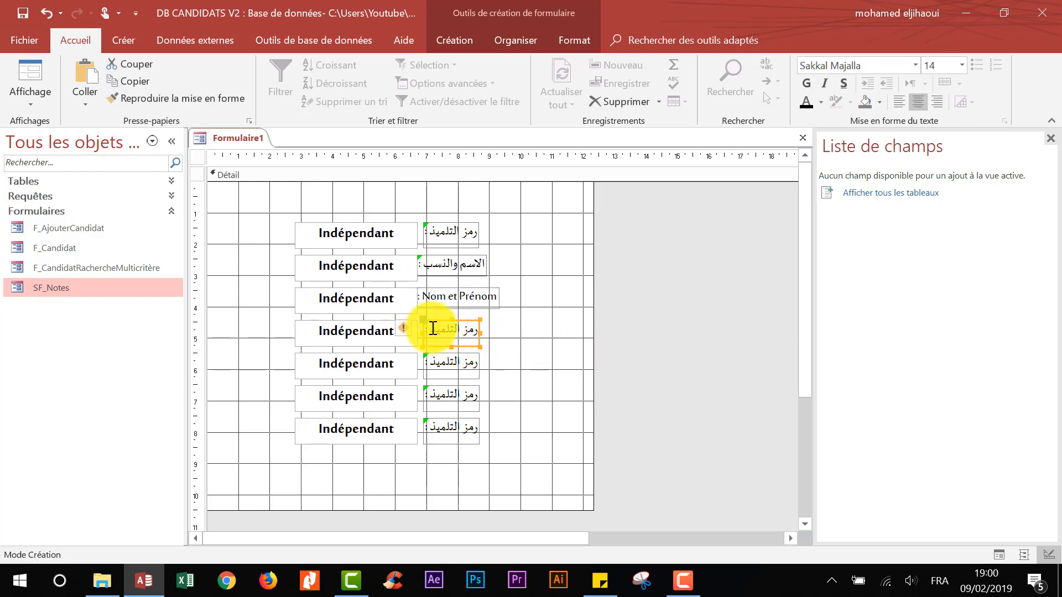
pyautogui.moveTo(433, 328); pyautogui.dragTo(503, 332)
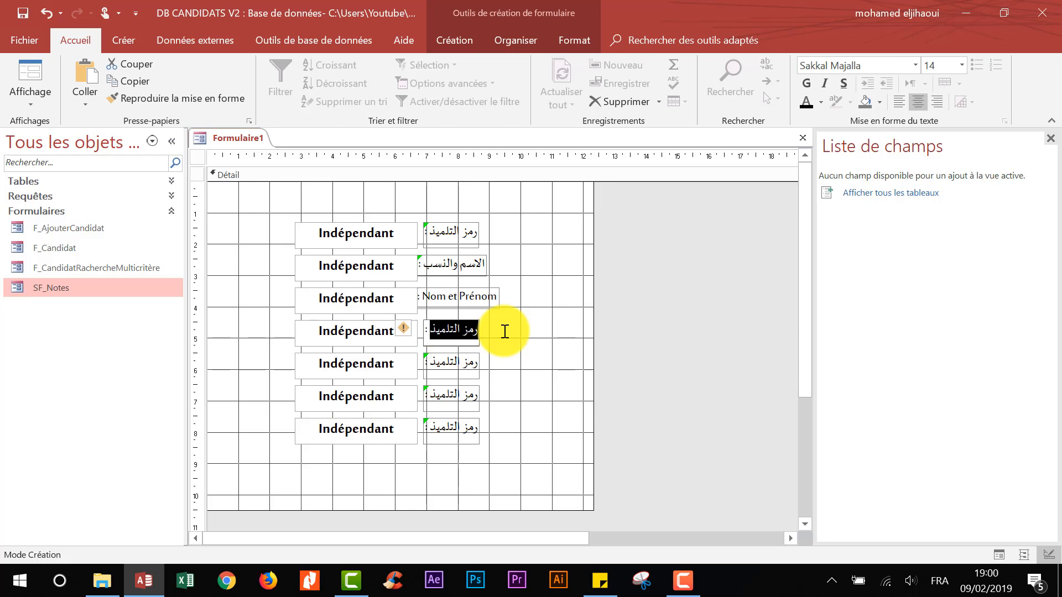
pyautogui.write('j')
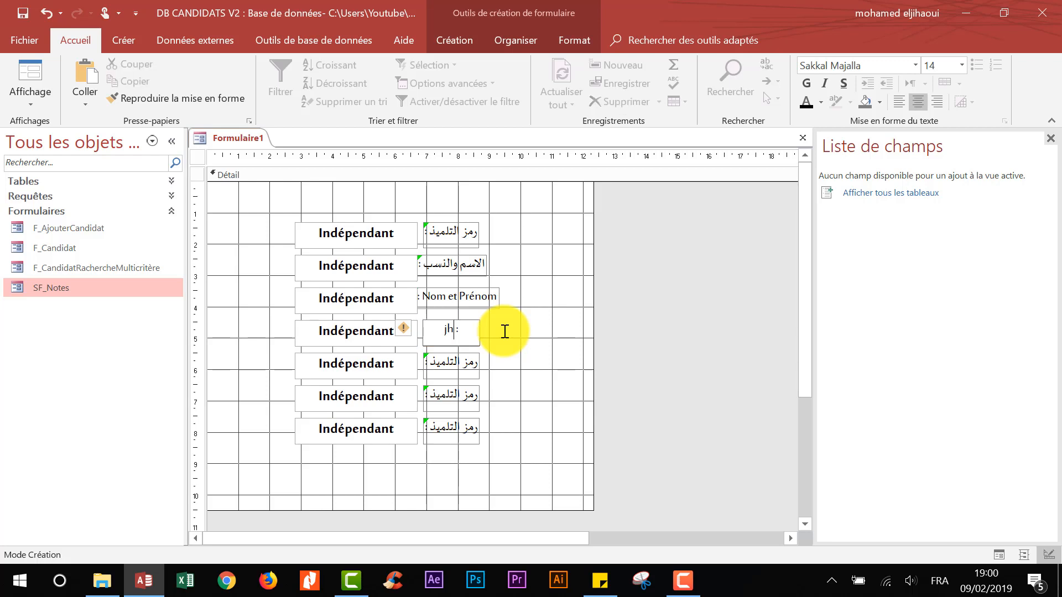
pyautogui.write('h')
pyautogui.press('BackSpace')
pyautogui.write('اريخ الازدياد')
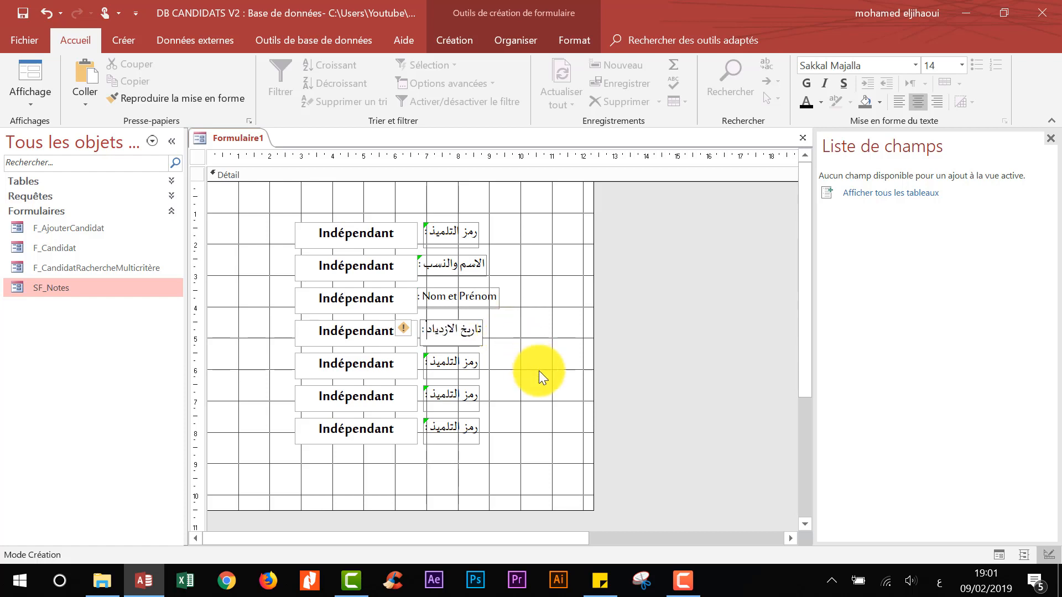
# Change the fifth row's label to "الجنس" and the sixth row's label to "القسم", keeping their colons.
pyautogui.click(442, 366)
pyautogui.click(440, 367)
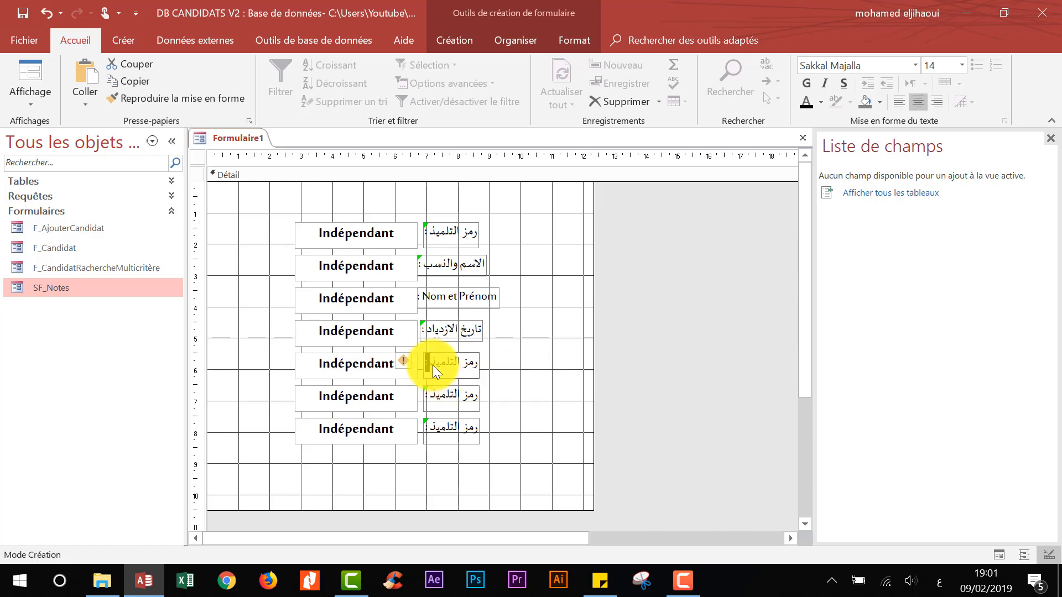
pyautogui.write('الجنس')
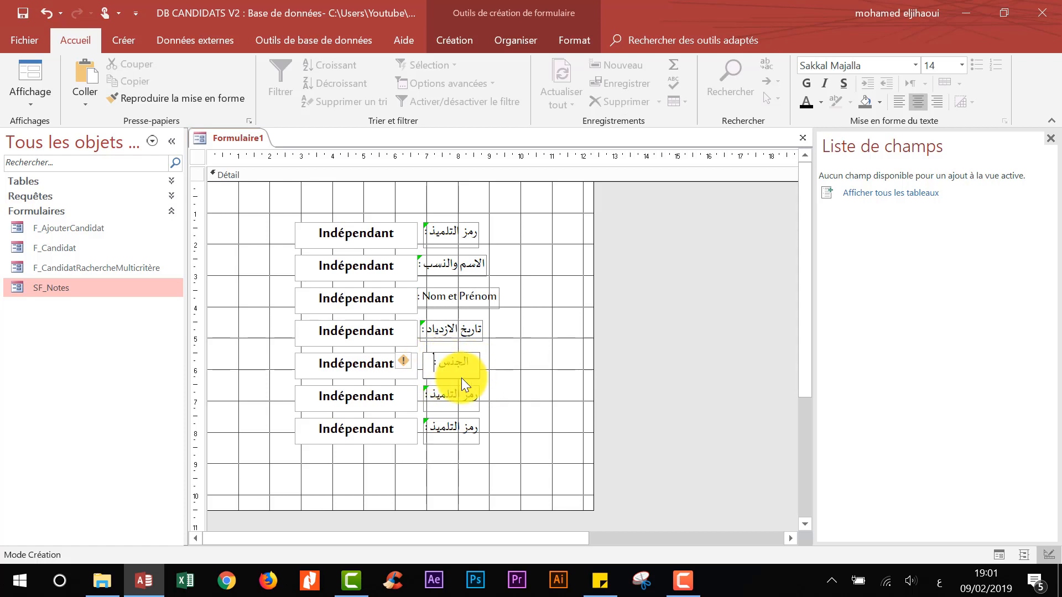
pyautogui.click(431, 393)
pyautogui.moveTo(434, 393); pyautogui.dragTo(476, 393)
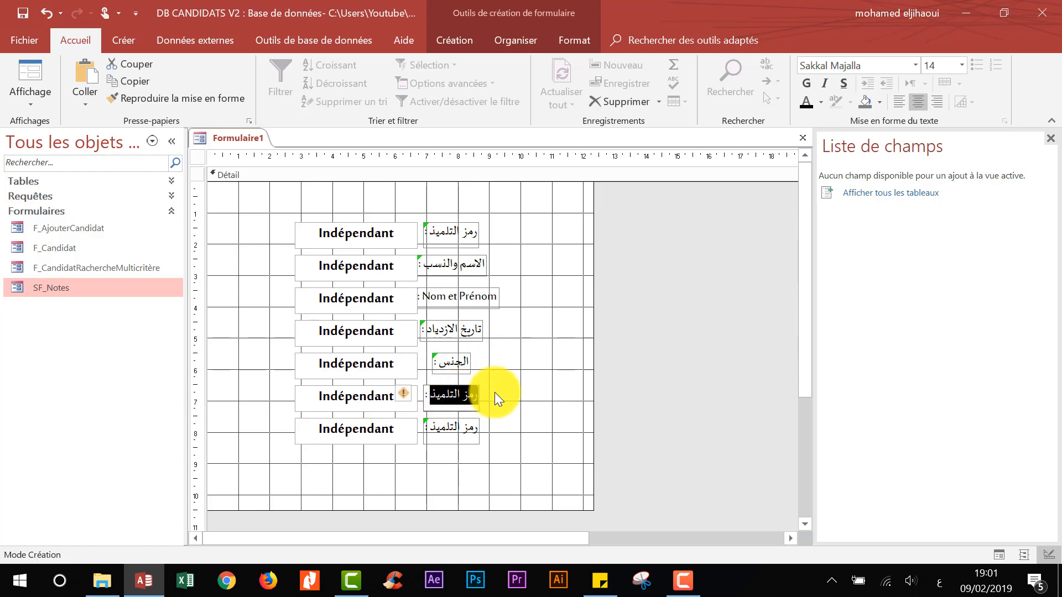
pyautogui.write('القسم')
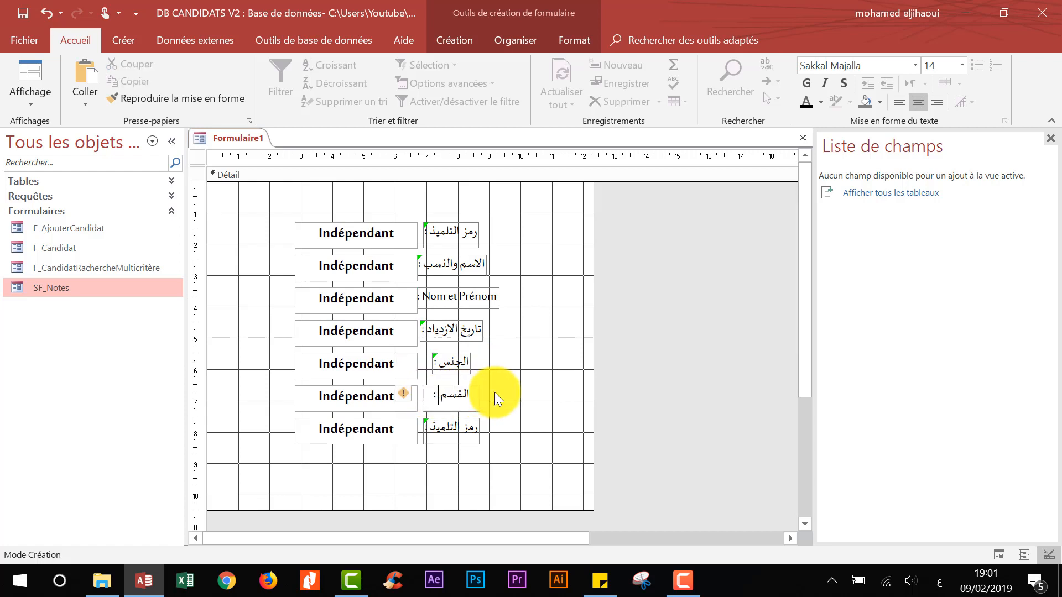
# Change the seventh row's label text to "رقم الهاتف", keeping the colon.
pyautogui.click(431, 430)
pyautogui.moveTo(434, 430); pyautogui.dragTo(541, 429)
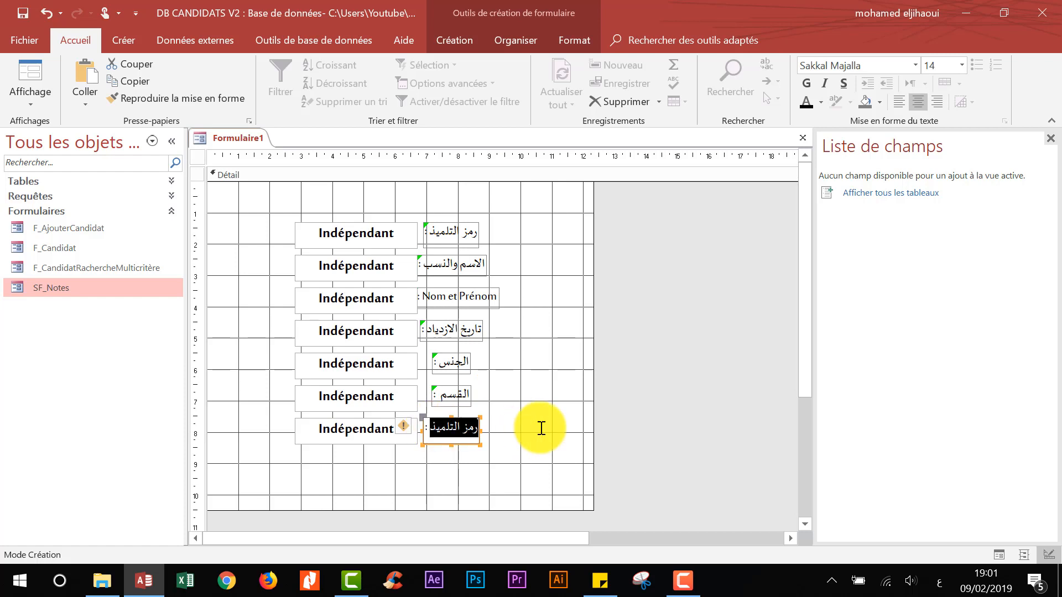
pyautogui.write('رقم الها')
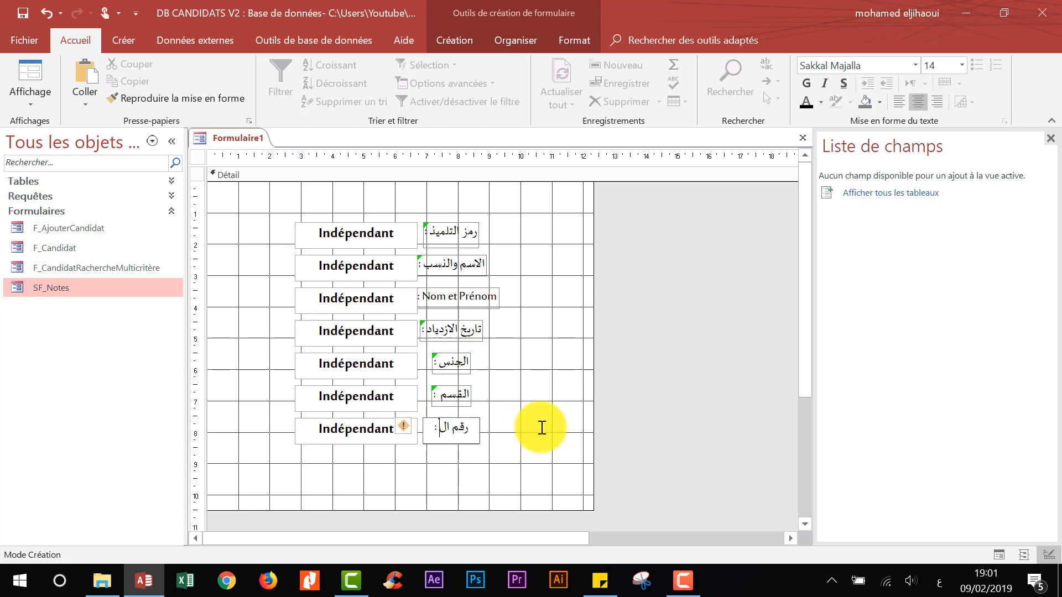
pyautogui.write('تف')
pyautogui.click(500, 427)
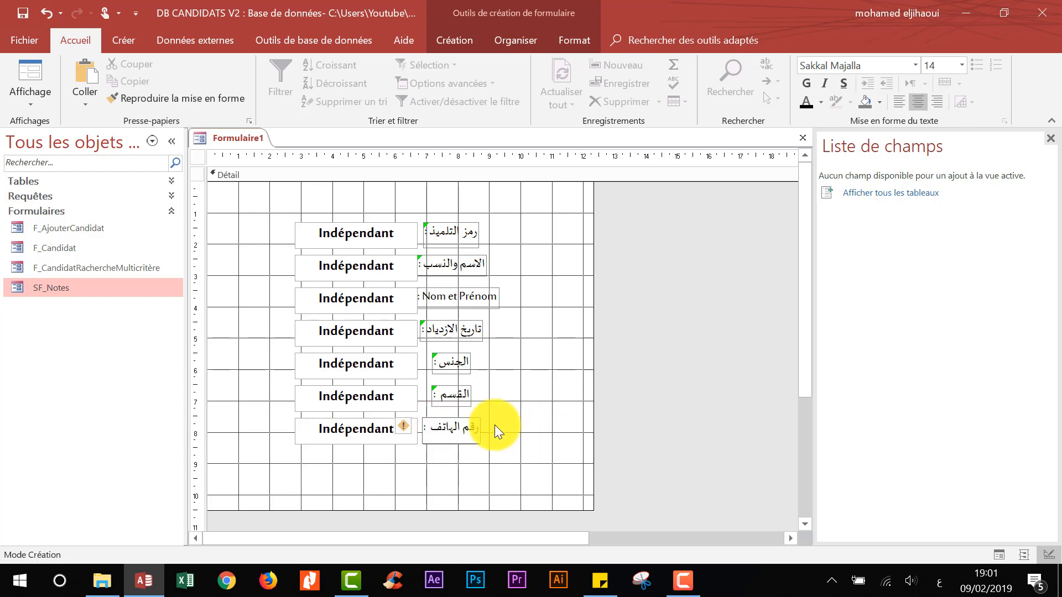
# Save the form under the name AjouterCandidat.
pyautogui.hotkey('ctrl', 's')
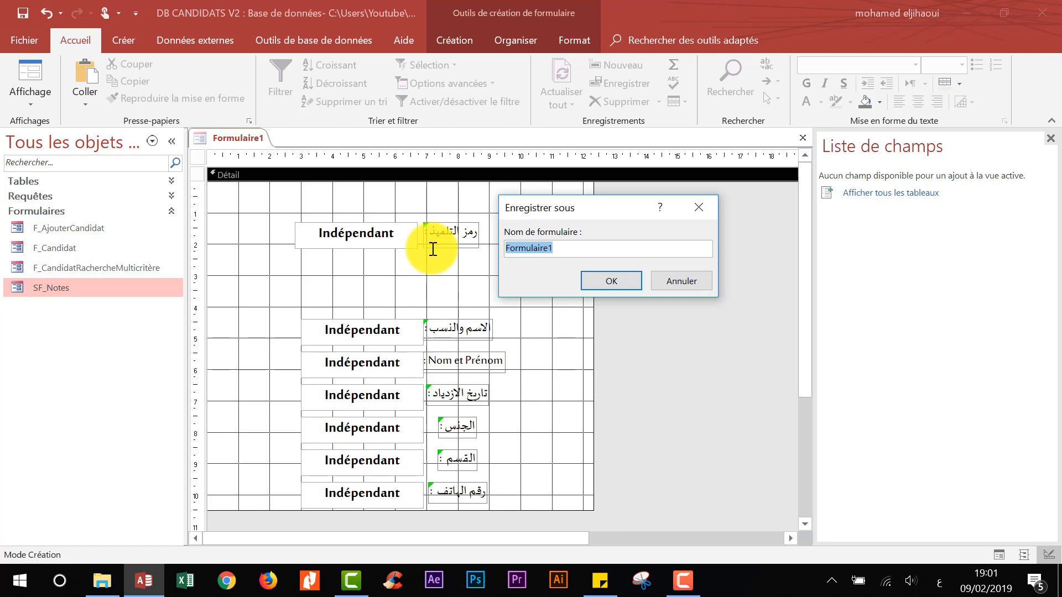
pyautogui.write('ط')
pyautogui.press('BackSpace')
pyautogui.press('BackSpace')
pyautogui.press('BackSpace')
pyautogui.press('BackSpace')
pyautogui.press('BackSpace')
pyautogui.press('BackSpace')
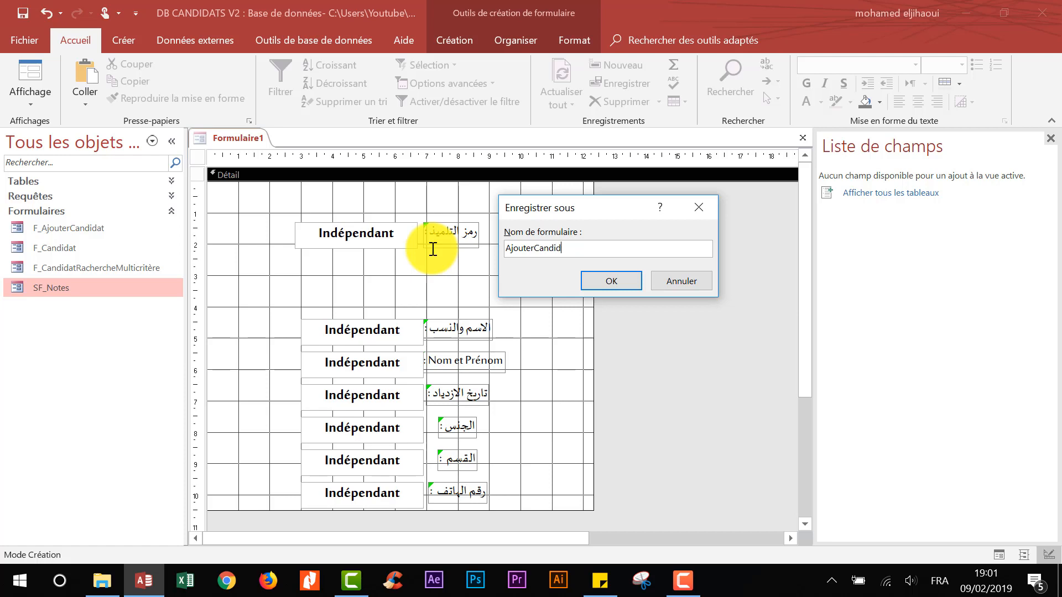
pyautogui.press('Return')
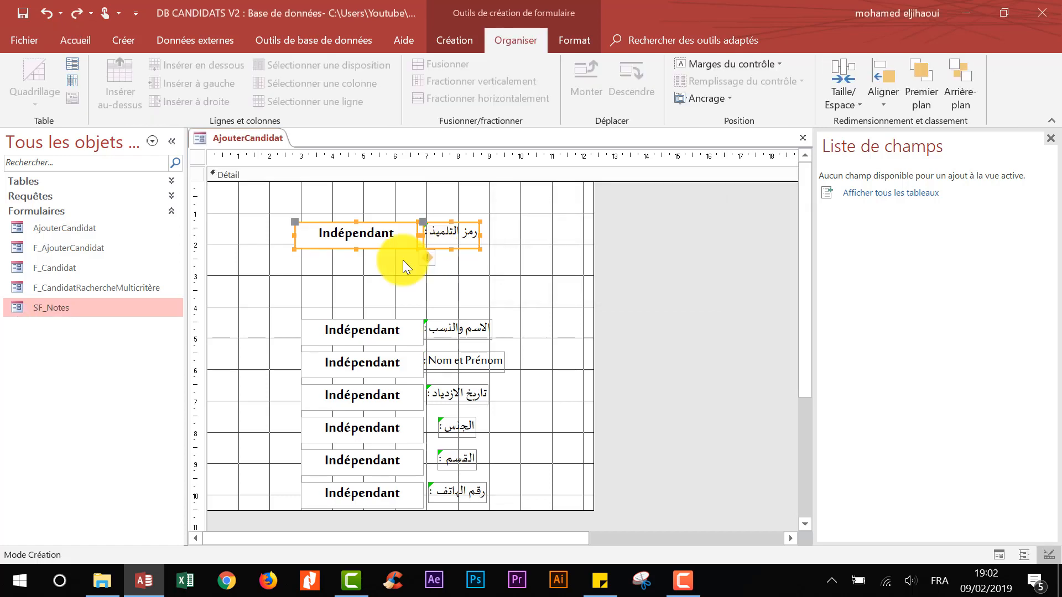
# Put the رمز التلميذ label and text box in a stacked layout and add the الاسم والنسب label and text box beneath them.
pyautogui.click(70, 80)
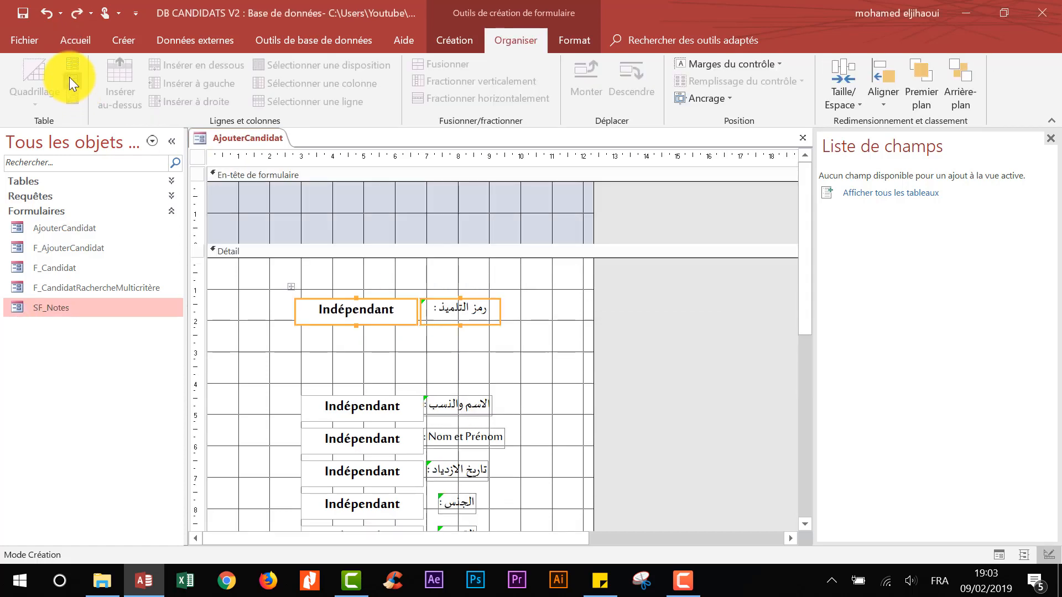
pyautogui.hotkey('ctrl', 'z')
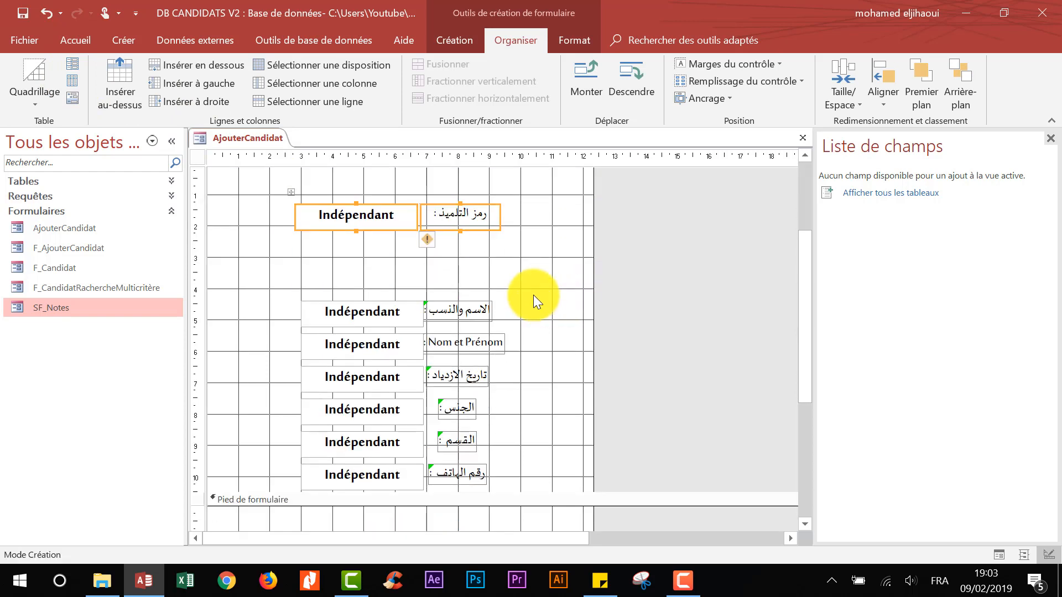
pyautogui.click(448, 305)
pyautogui.click(448, 303)
pyautogui.moveTo(450, 296); pyautogui.dragTo(451, 239)
pyautogui.moveTo(376, 318); pyautogui.dragTo(381, 245)
# Move the Nom et Prénom and تاريخ الازدياد labels with their text boxes into the stacked layout as the third and fourth rows.
pyautogui.click(471, 341)
pyautogui.moveTo(456, 339); pyautogui.dragTo(454, 261)
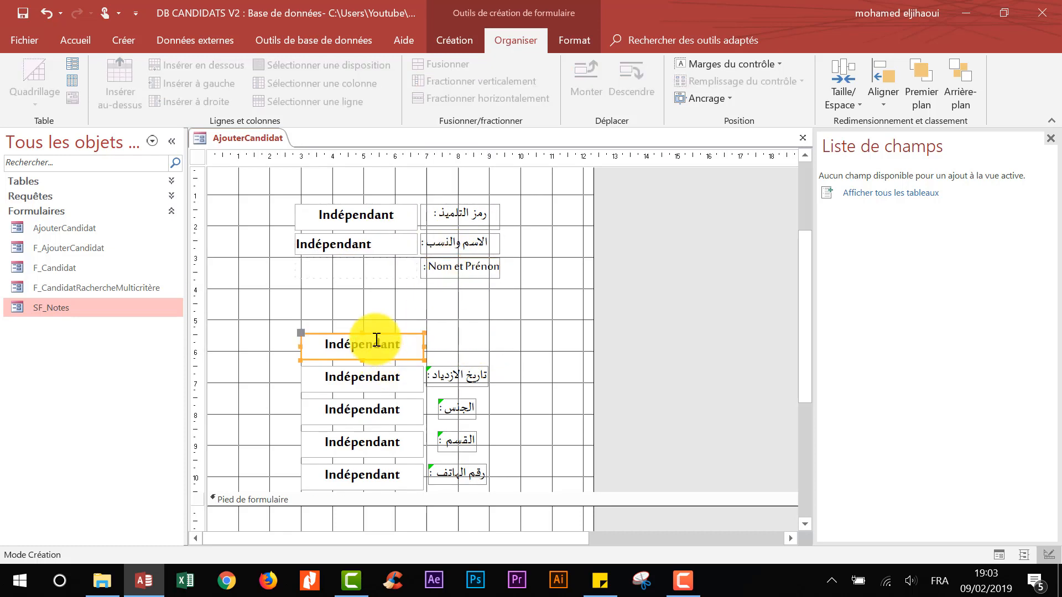
pyautogui.moveTo(379, 343); pyautogui.dragTo(382, 279)
pyautogui.click(477, 379)
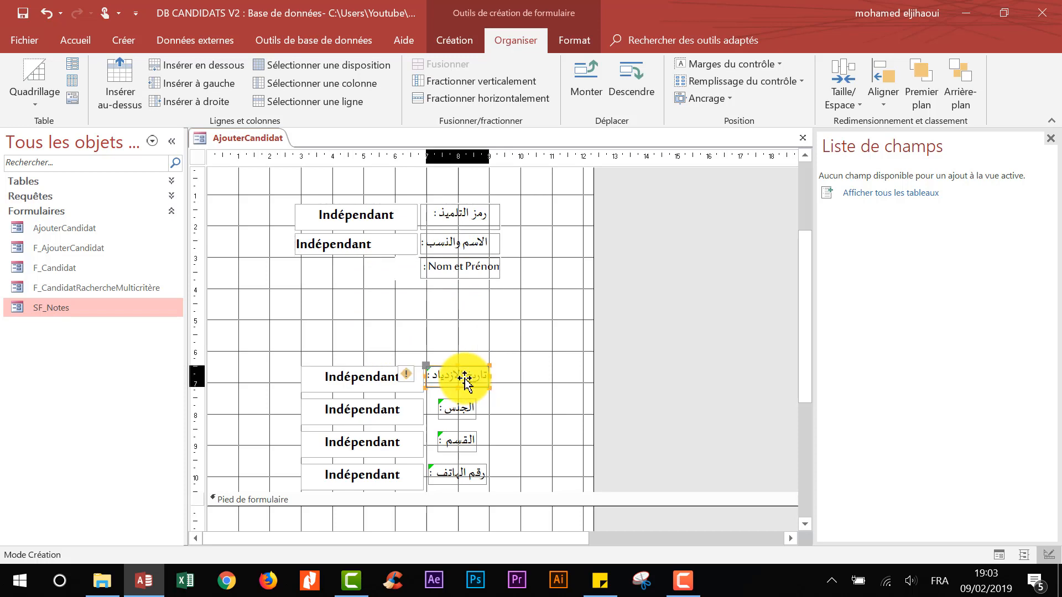
pyautogui.moveTo(446, 375); pyautogui.dragTo(452, 279)
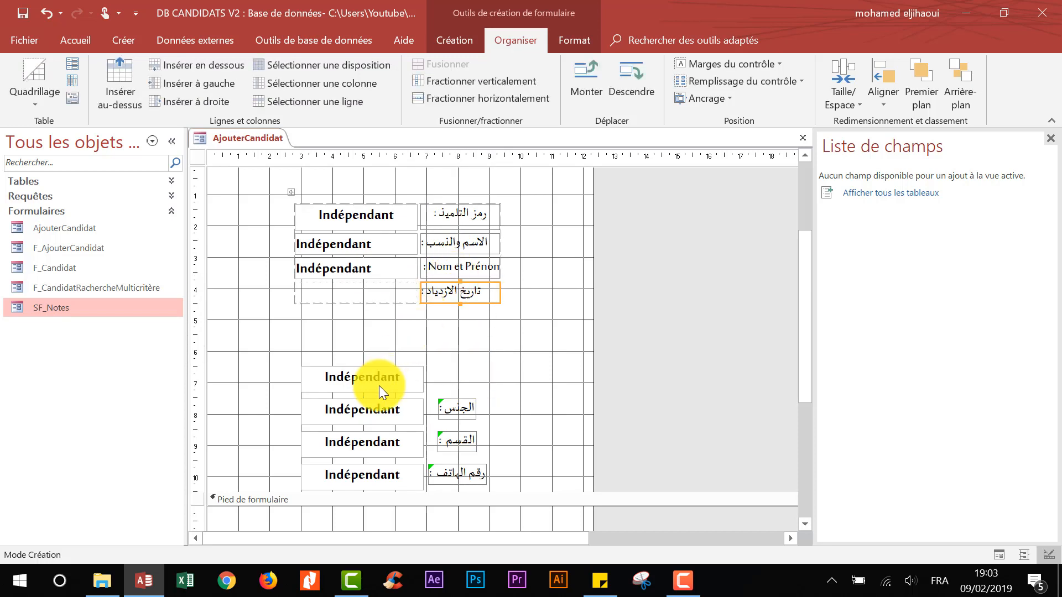
pyautogui.click(379, 382)
pyautogui.moveTo(381, 367); pyautogui.dragTo(380, 294)
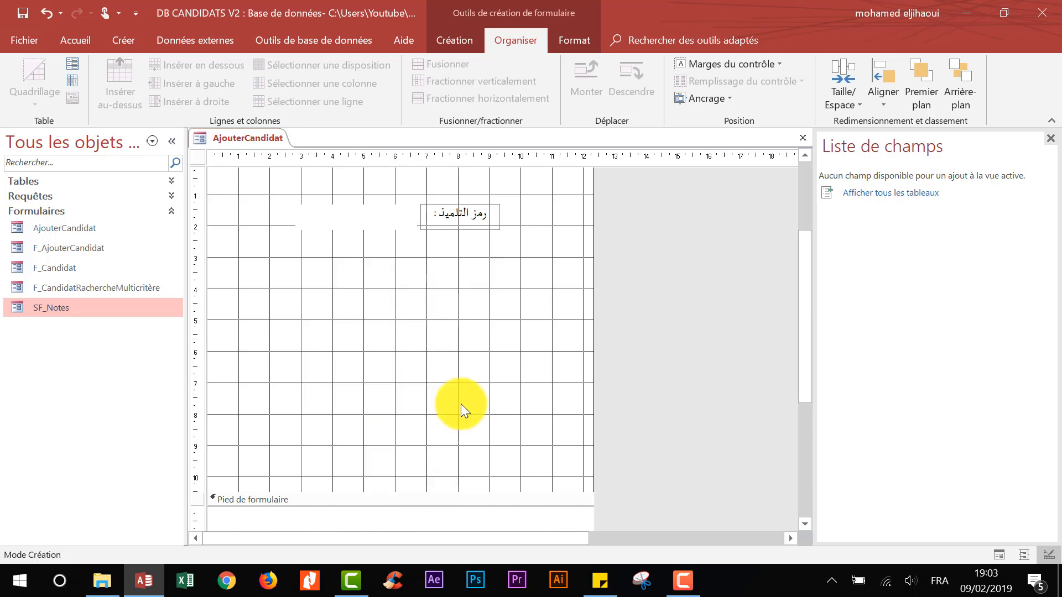
# Move the الجنس and القسم labels with their text boxes into the stacked layout as the fifth and sixth rows.
pyautogui.click(460, 407)
pyautogui.moveTo(450, 401); pyautogui.dragTo(447, 310)
pyautogui.click(383, 400)
pyautogui.moveTo(383, 400); pyautogui.dragTo(381, 309)
pyautogui.click(457, 434)
pyautogui.moveTo(457, 435); pyautogui.dragTo(458, 334)
pyautogui.click(369, 439)
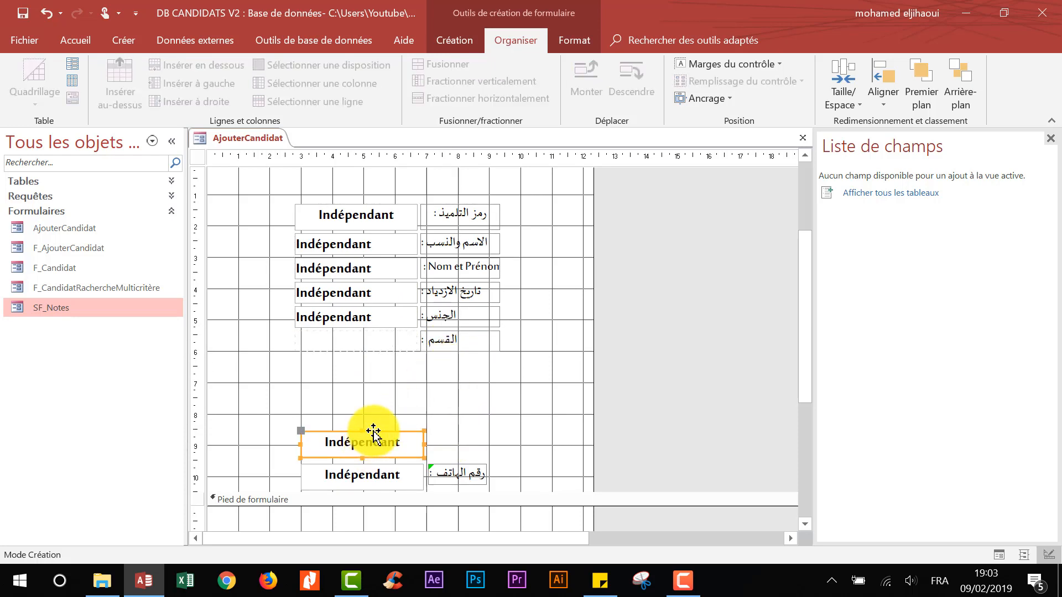
pyautogui.moveTo(368, 438); pyautogui.dragTo(373, 341)
# Move the رقم الهاتف label and its text box into the stacked layout as the last row.
pyautogui.scroll(-1, 569, 366)
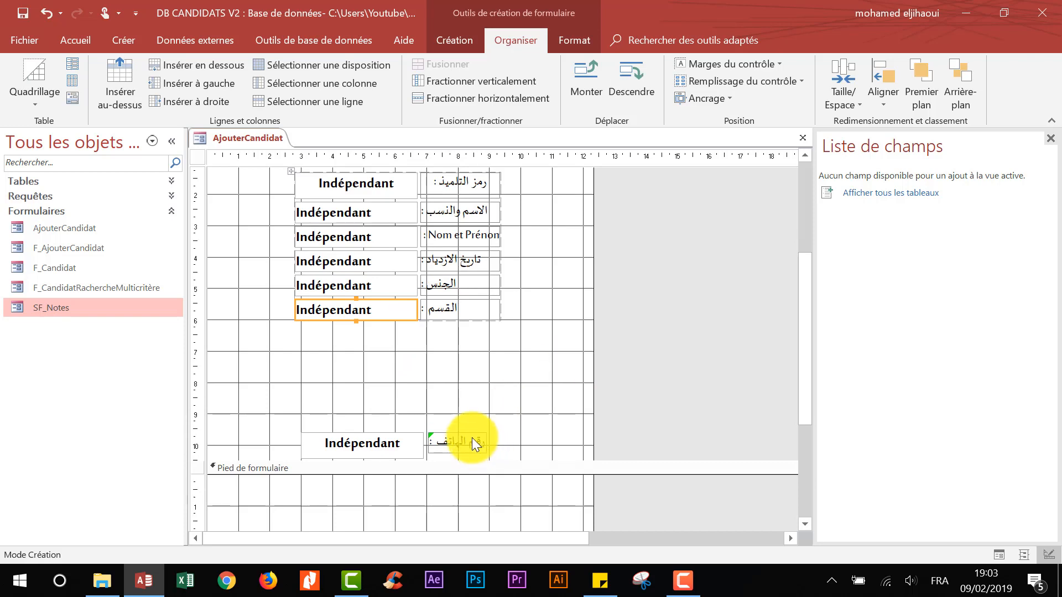
pyautogui.click(452, 438)
pyautogui.moveTo(450, 438); pyautogui.dragTo(450, 335)
pyautogui.click(383, 440)
pyautogui.moveTo(379, 433); pyautogui.dragTo(367, 331)
# Shorten the Détail section to end just below the last row and collapse the form footer's height.
pyautogui.moveTo(446, 468); pyautogui.dragTo(441, 380)
pyautogui.scroll(-1, 436, 433)
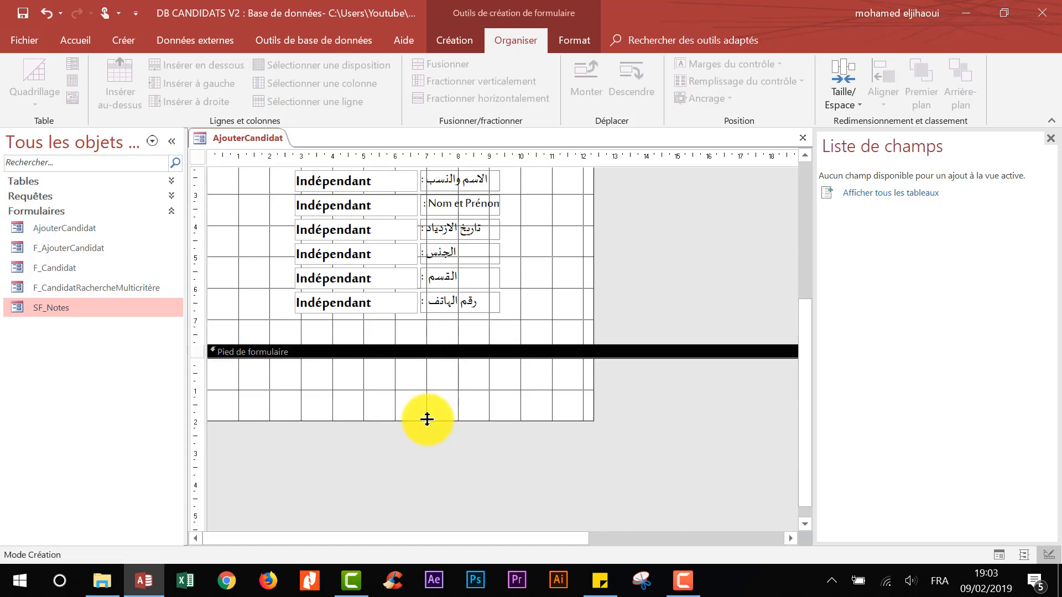
pyautogui.moveTo(427, 420); pyautogui.dragTo(441, 328)
pyautogui.scroll(5, 571, 328)
pyautogui.click(431, 248)
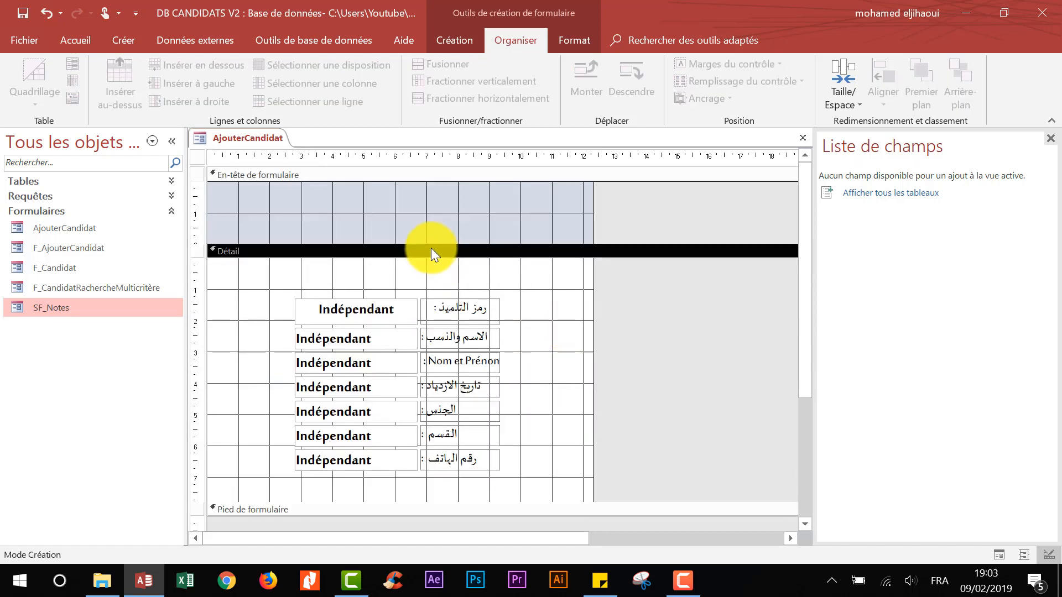
# Collapse the form header's height and size all the stacked labels and text boxes to the shortest one.
pyautogui.moveTo(430, 248); pyautogui.dragTo(434, 131)
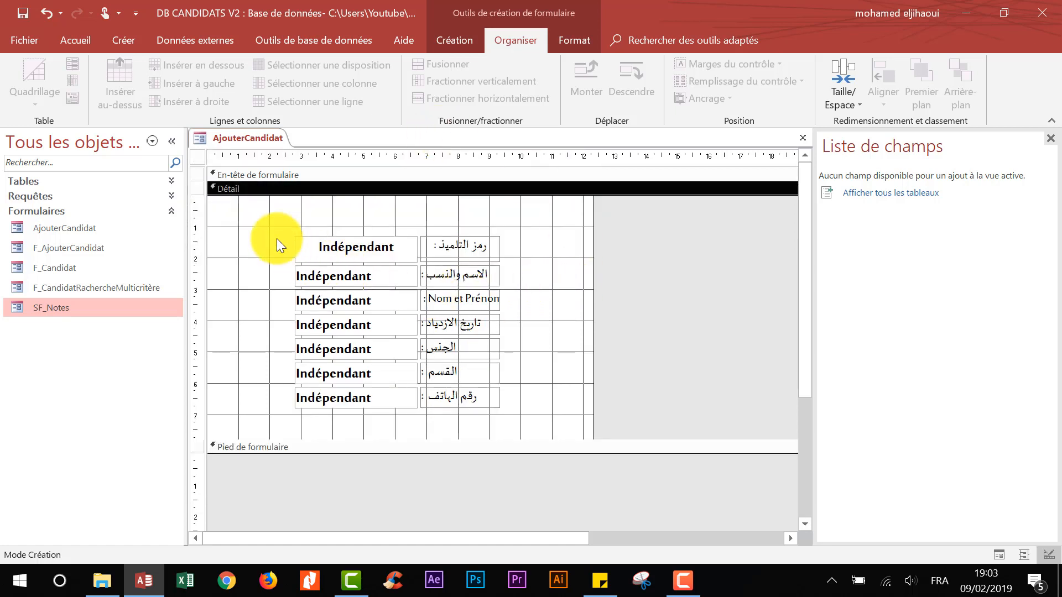
pyautogui.moveTo(277, 243); pyautogui.dragTo(530, 424)
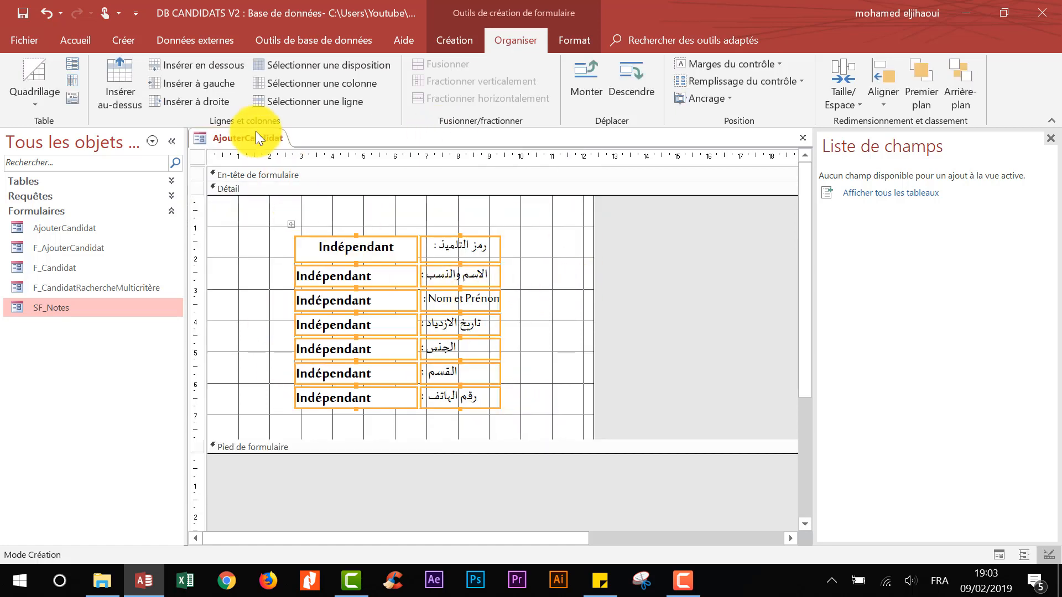
pyautogui.click(97, 38)
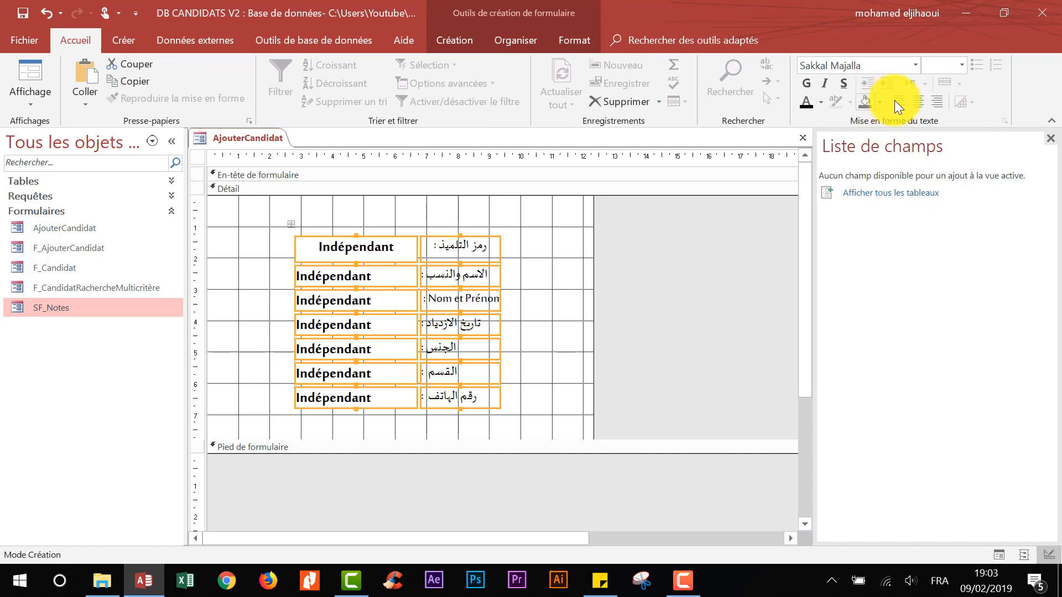
pyautogui.click(523, 36)
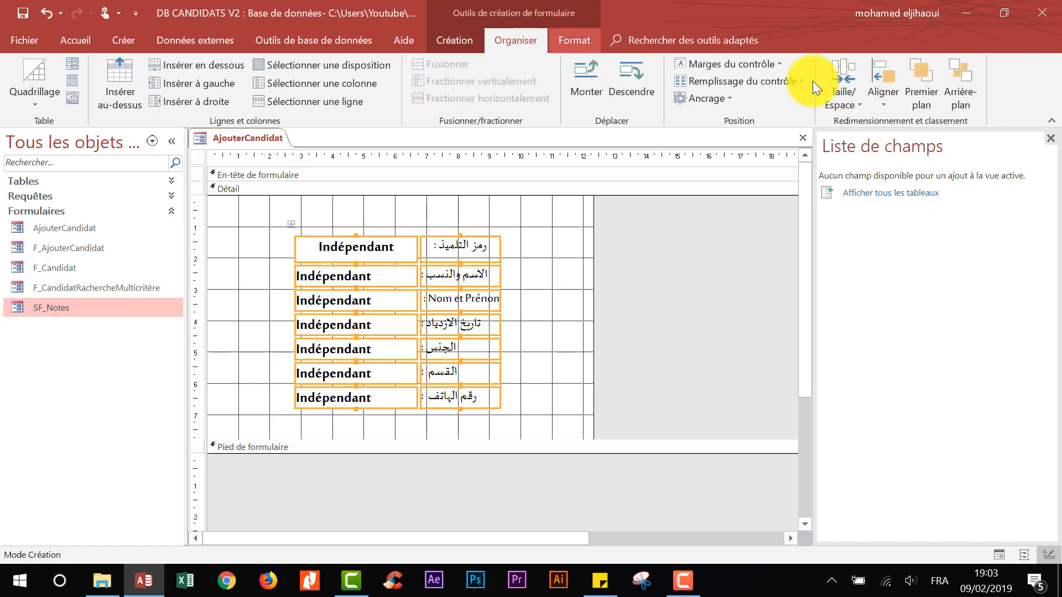
pyautogui.click(852, 98)
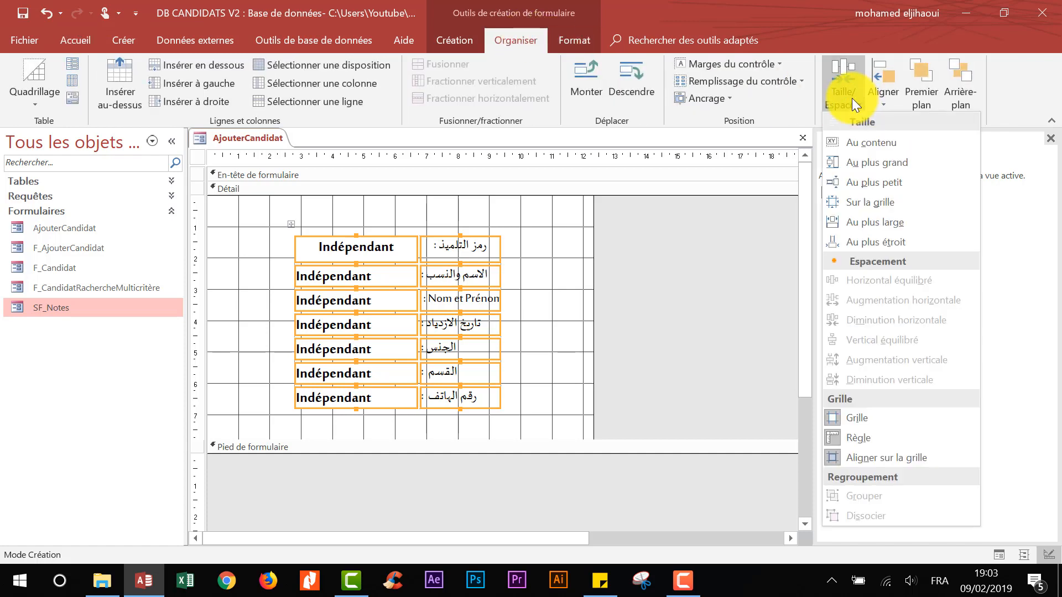
pyautogui.click(852, 182)
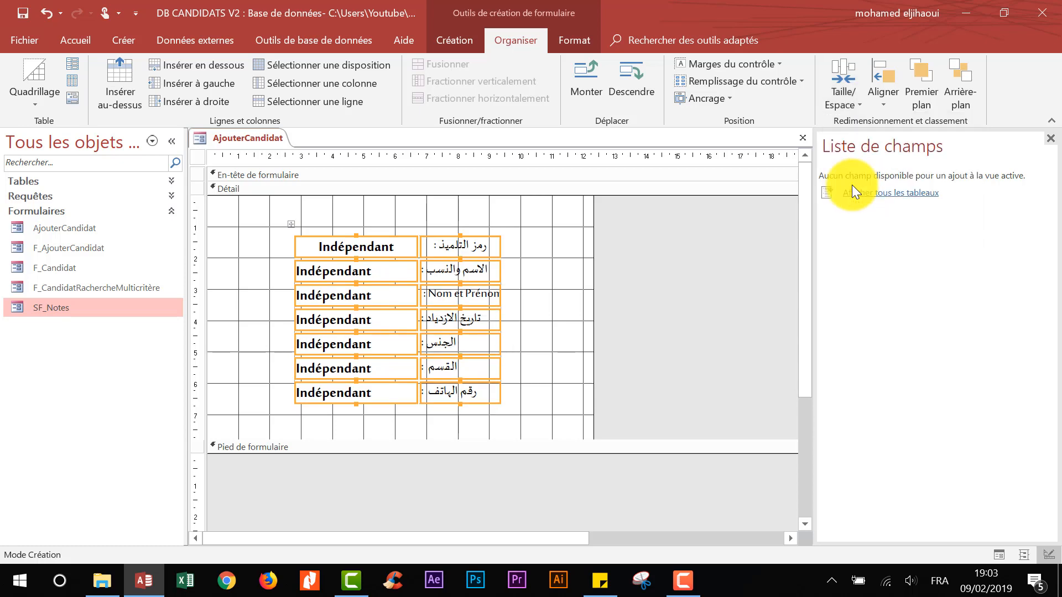
# Centre the text in all the labels and text boxes of the stacked layout.
pyautogui.click(75, 38)
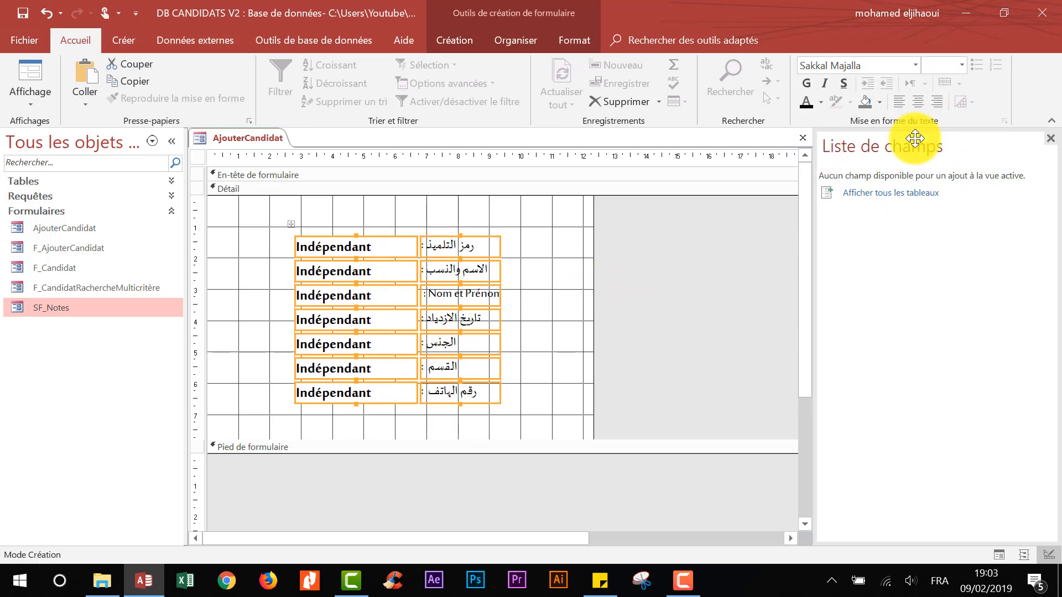
pyautogui.click(920, 104)
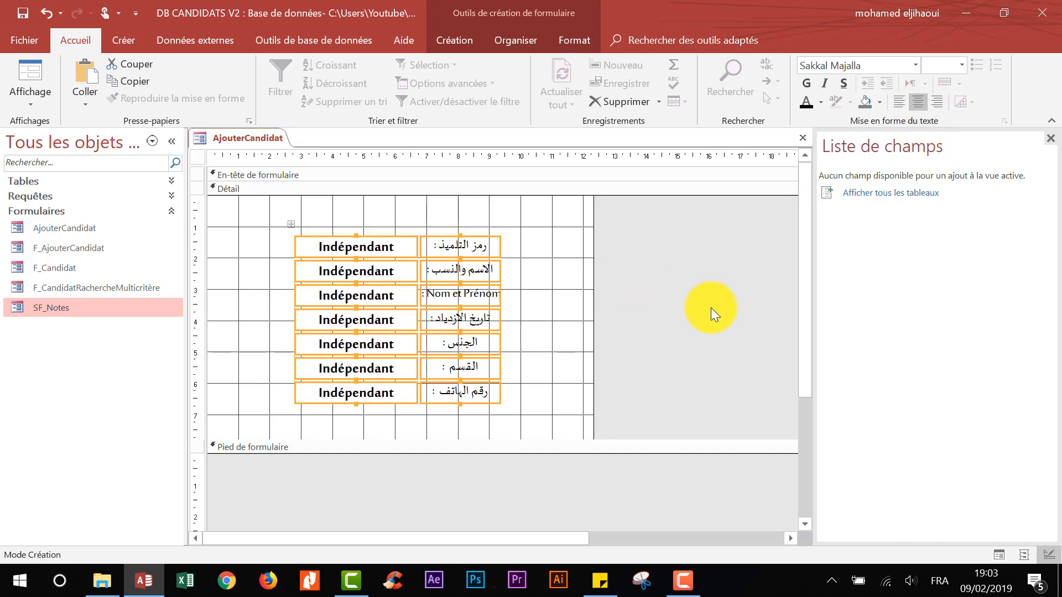
pyautogui.click(711, 307)
# Shift the whole stacked layout slightly left and up within the Détail section.
pyautogui.moveTo(548, 237); pyautogui.dragTo(268, 383)
pyautogui.moveTo(361, 256); pyautogui.dragTo(303, 276)
pyautogui.moveTo(292, 218)
pyautogui.mouseDown()
pyautogui.moveTo(277, 221)
pyautogui.moveTo(288, 228)
pyautogui.mouseUp()
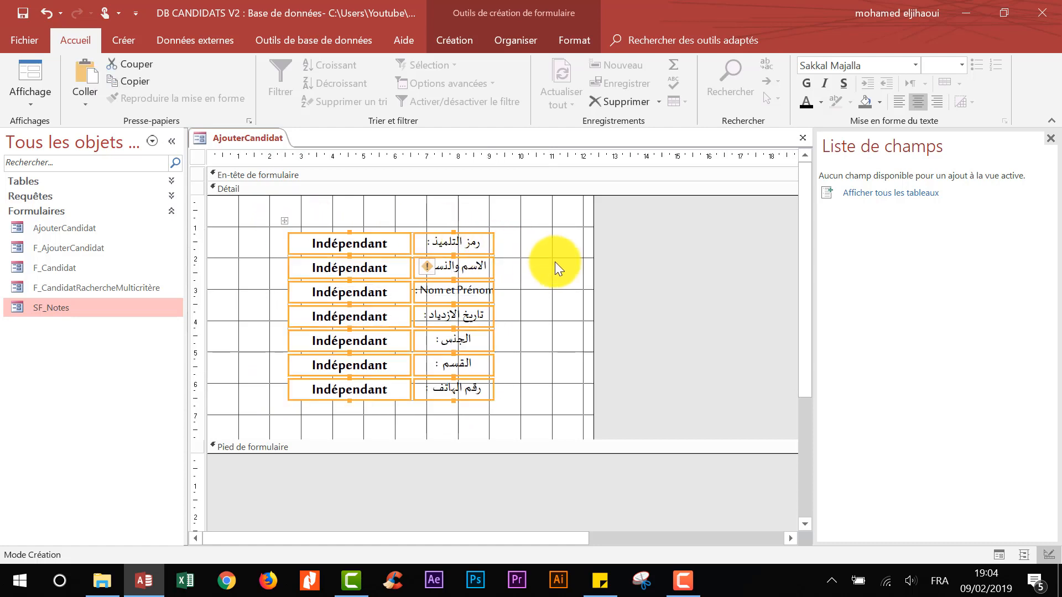
pyautogui.click(552, 203)
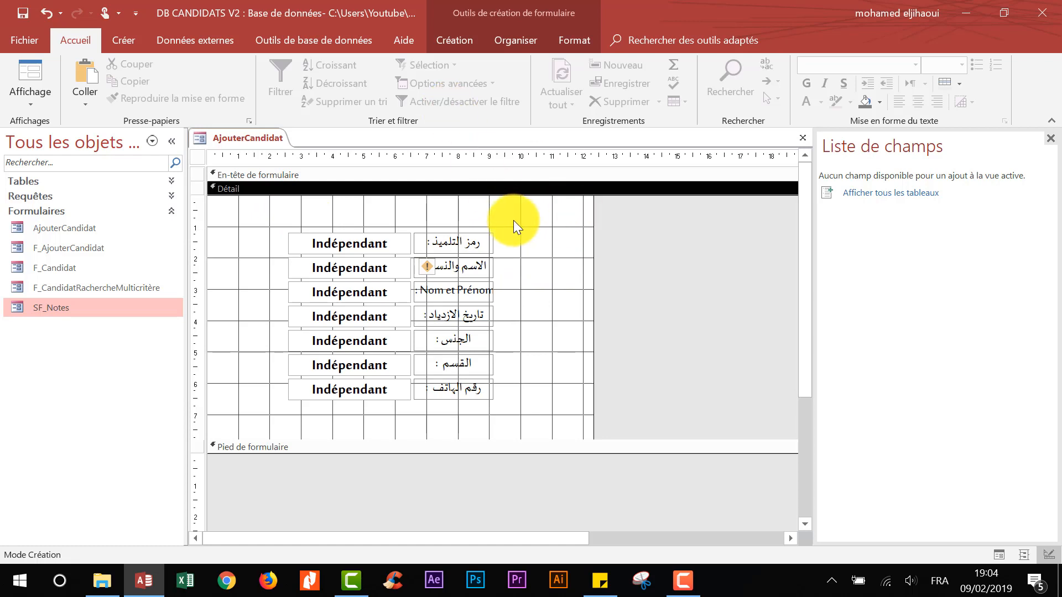
# Widen the text box column leftward to about 5.3 cm, keeping the label column's width.
pyautogui.moveTo(257, 220); pyautogui.dragTo(382, 414)
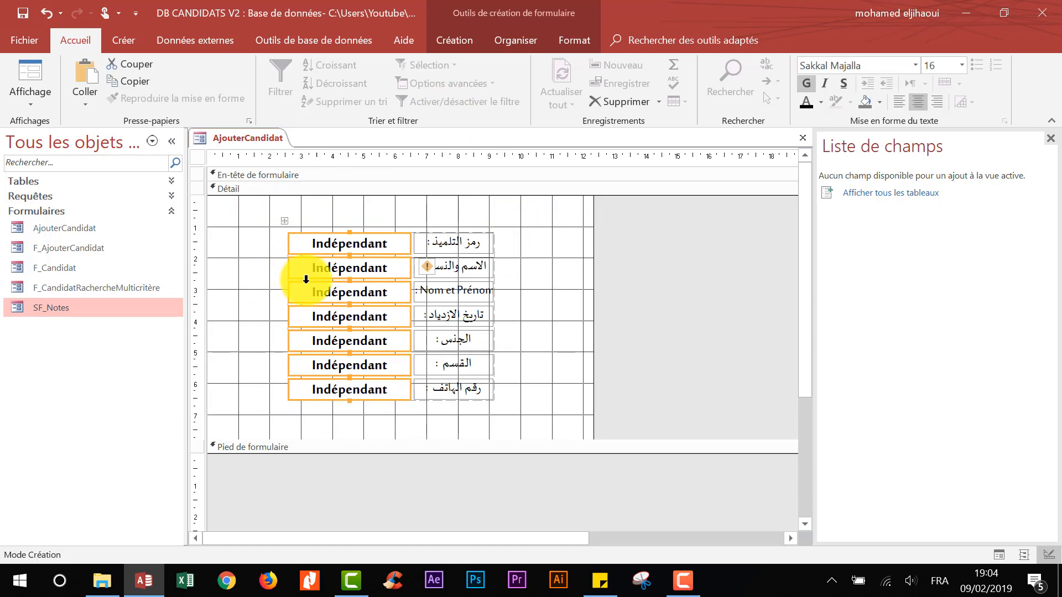
pyautogui.click(390, 211)
pyautogui.click(315, 244)
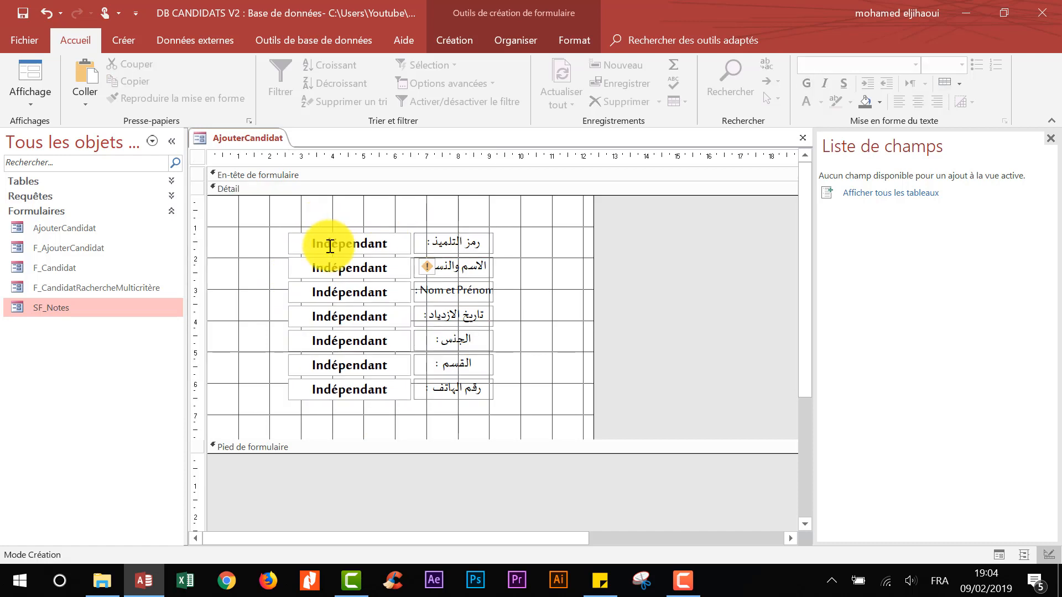
pyautogui.moveTo(289, 241); pyautogui.dragTo(245, 238)
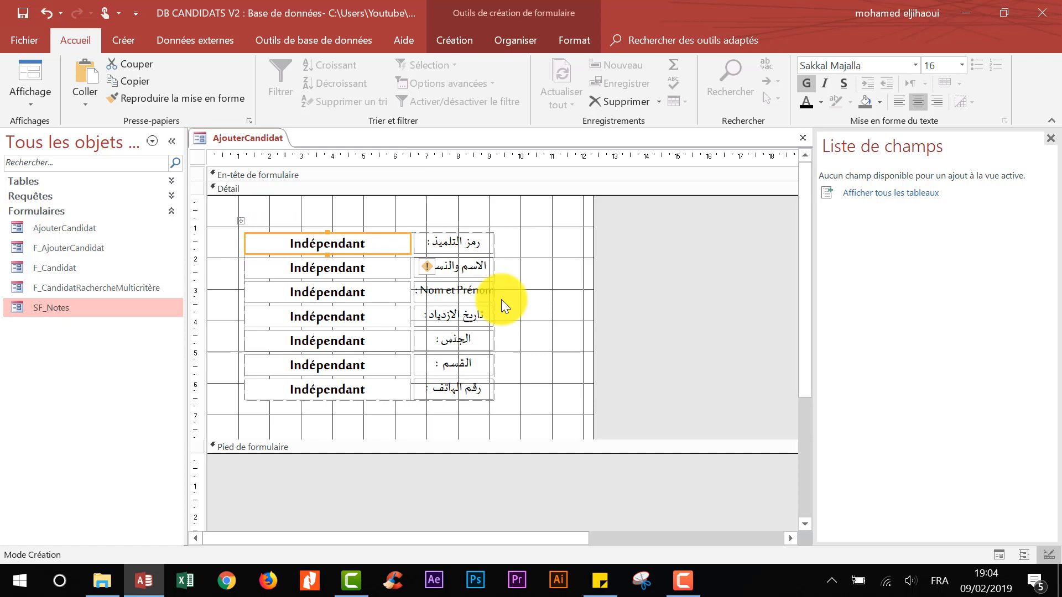
pyautogui.click(560, 312)
pyautogui.click(364, 414)
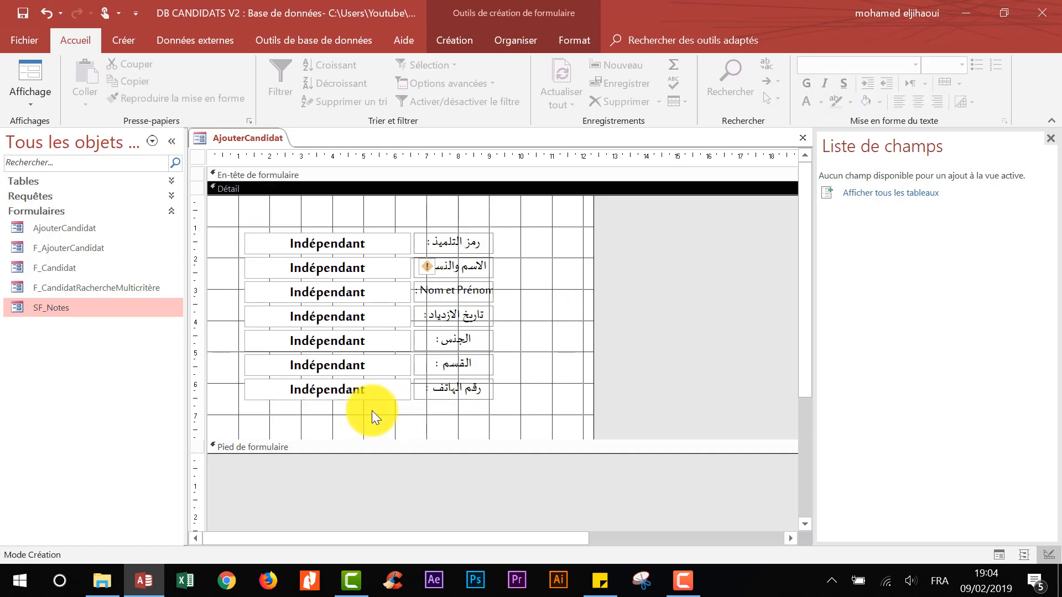
# Move the whole stacked layout about 0.7 cm to the right to centre it in the Détail section.
pyautogui.moveTo(557, 238); pyautogui.dragTo(393, 387)
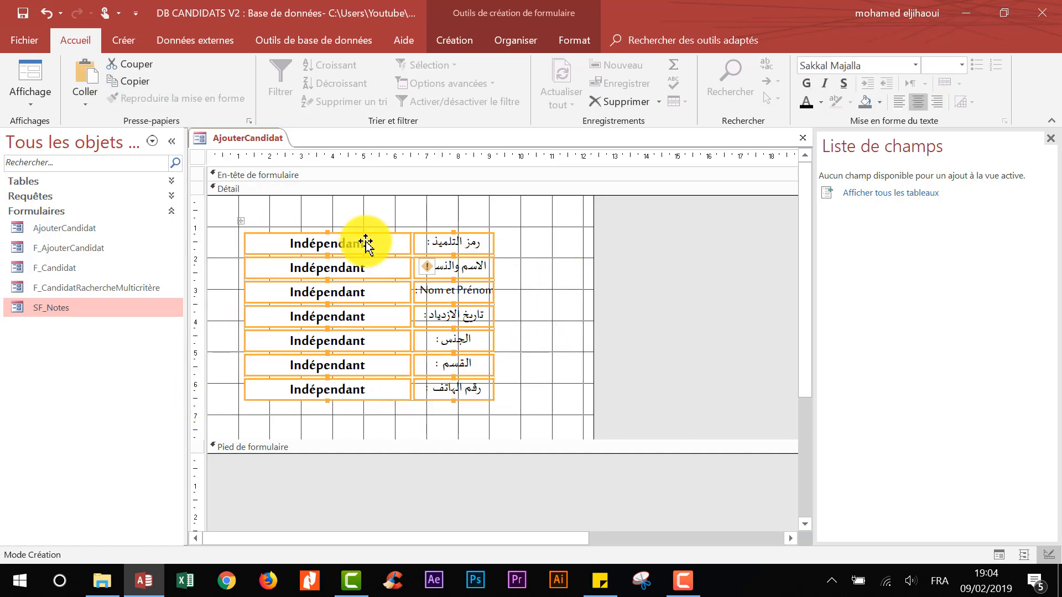
pyautogui.moveTo(242, 223); pyautogui.dragTo(261, 226)
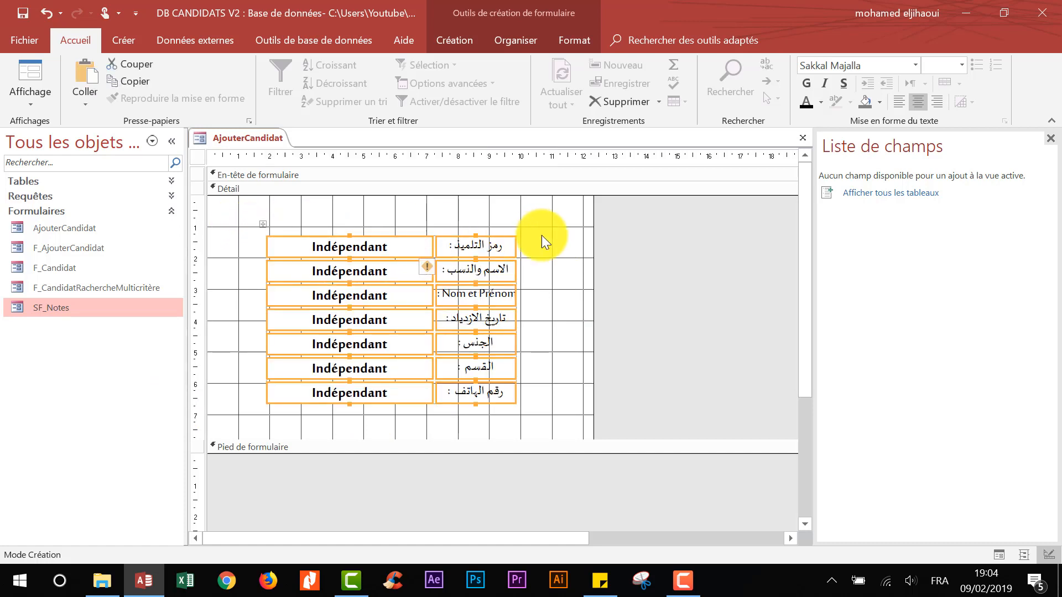
pyautogui.click(571, 239)
# Insert the pointing-hand image from the image gallery as a small picture in the Détail section's upper-right corner.
pyautogui.click(456, 41)
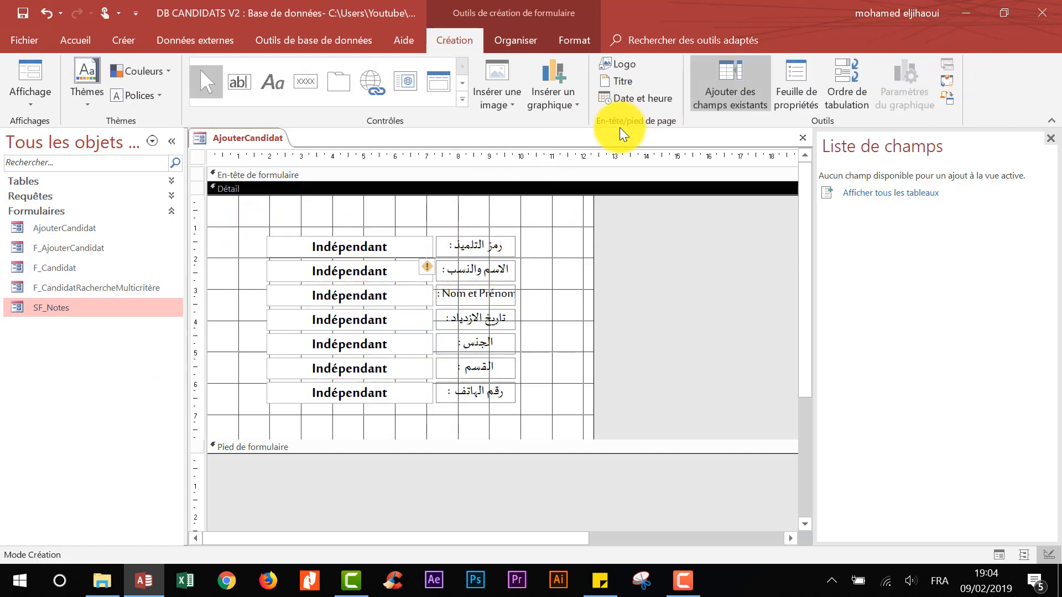
pyautogui.click(502, 107)
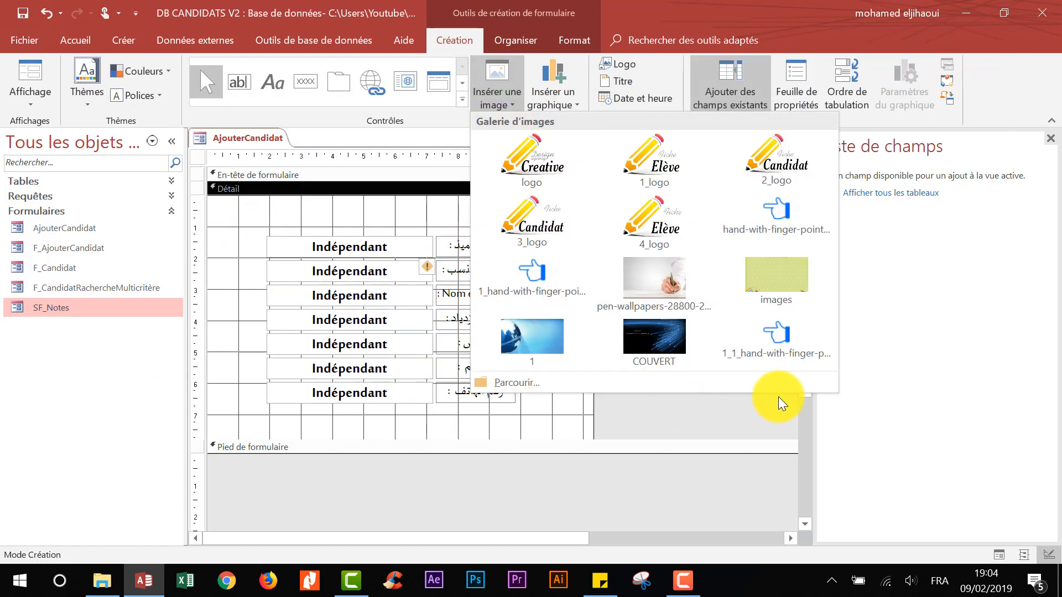
pyautogui.click(541, 269)
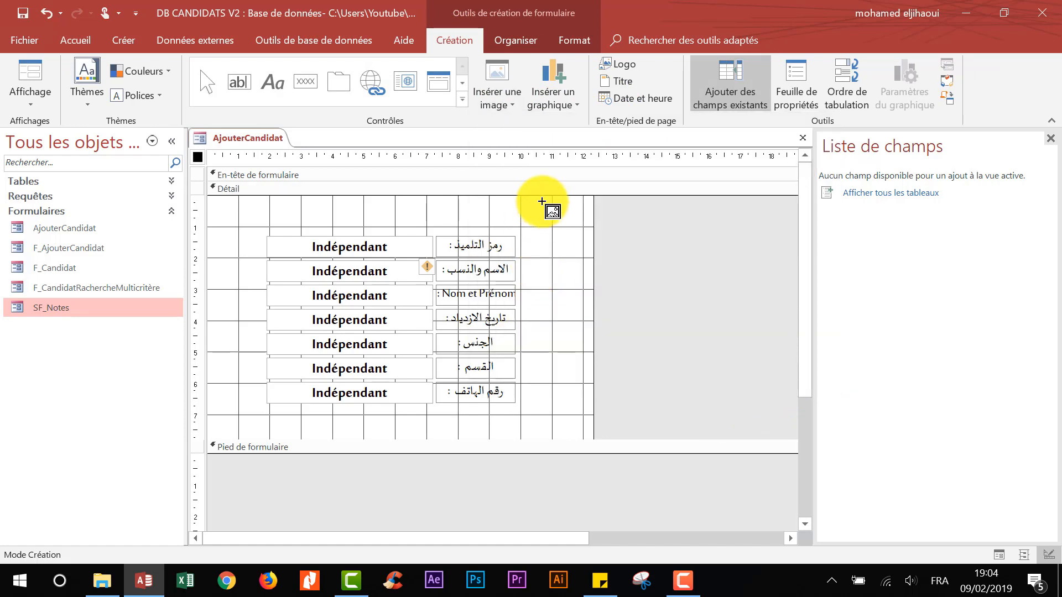
pyautogui.moveTo(542, 202); pyautogui.dragTo(579, 225)
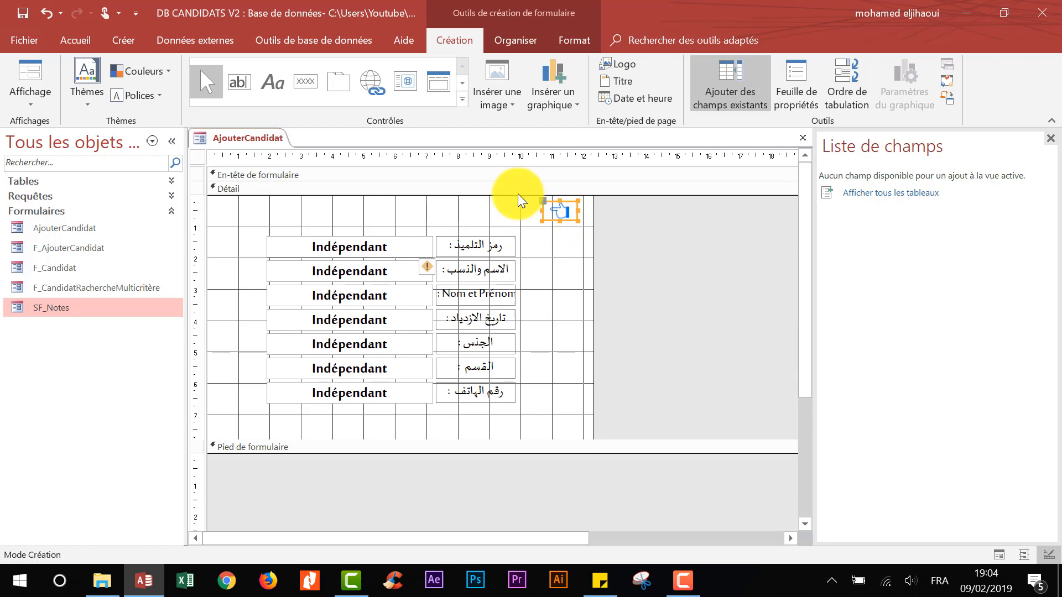
# Add a label reading اضافة تلميذ جديد just left of the pointing-hand image.
pyautogui.click(273, 83)
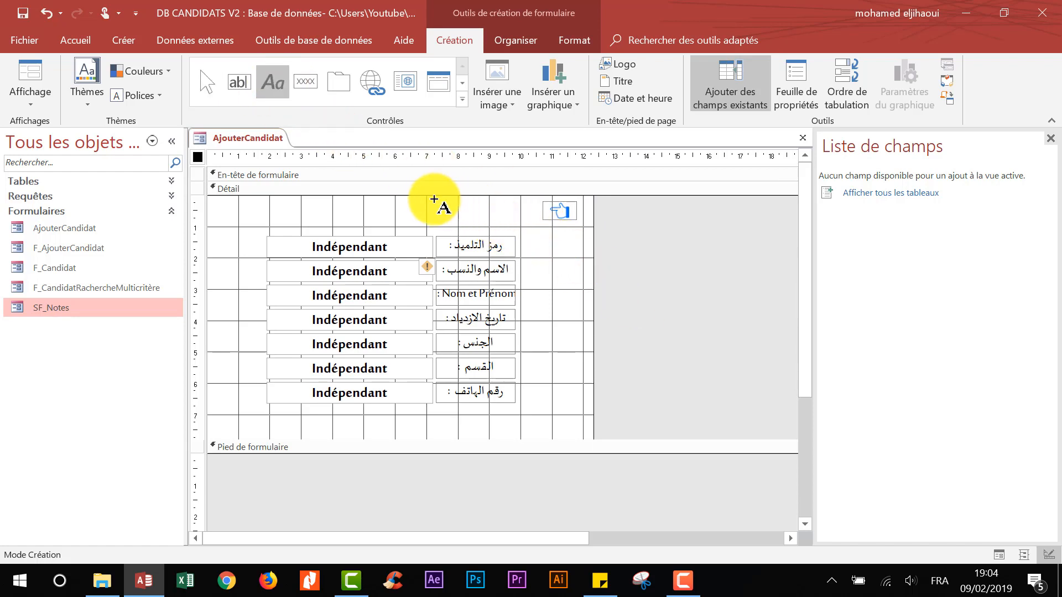
pyautogui.moveTo(427, 198); pyautogui.dragTo(535, 219)
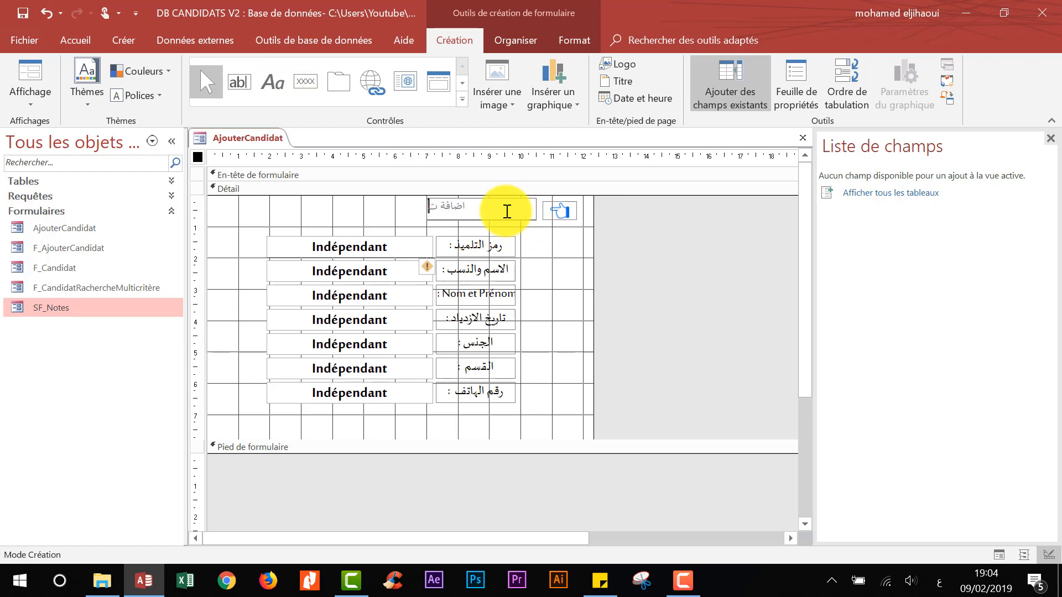
pyautogui.write('اضافة تلميذ جديد')
pyautogui.click(718, 268)
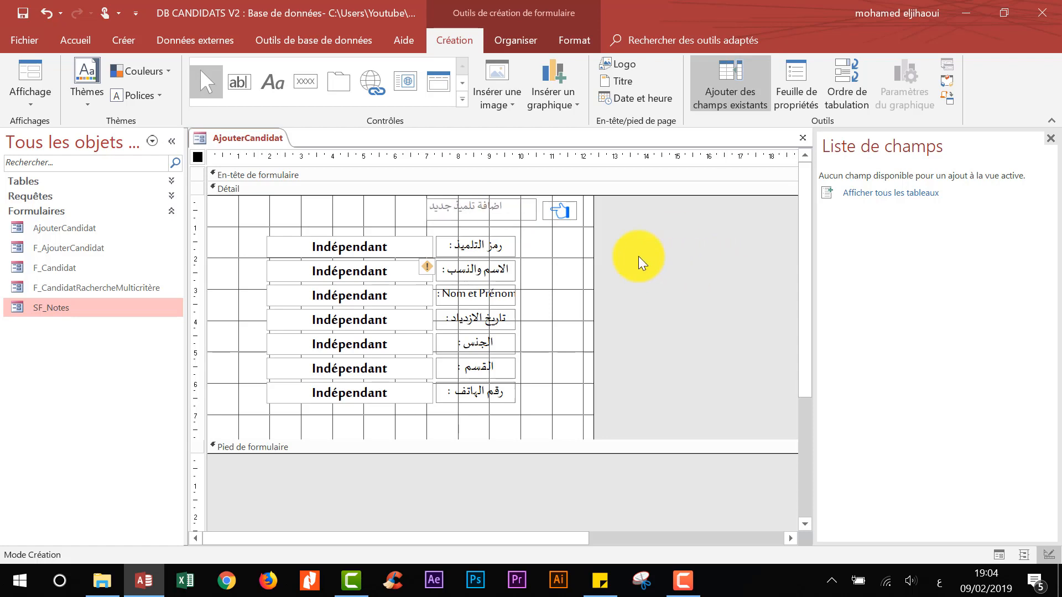
# Set the اضافة تلميذ جديد title label's font colour to red and its font size to 15.
pyautogui.click(504, 209)
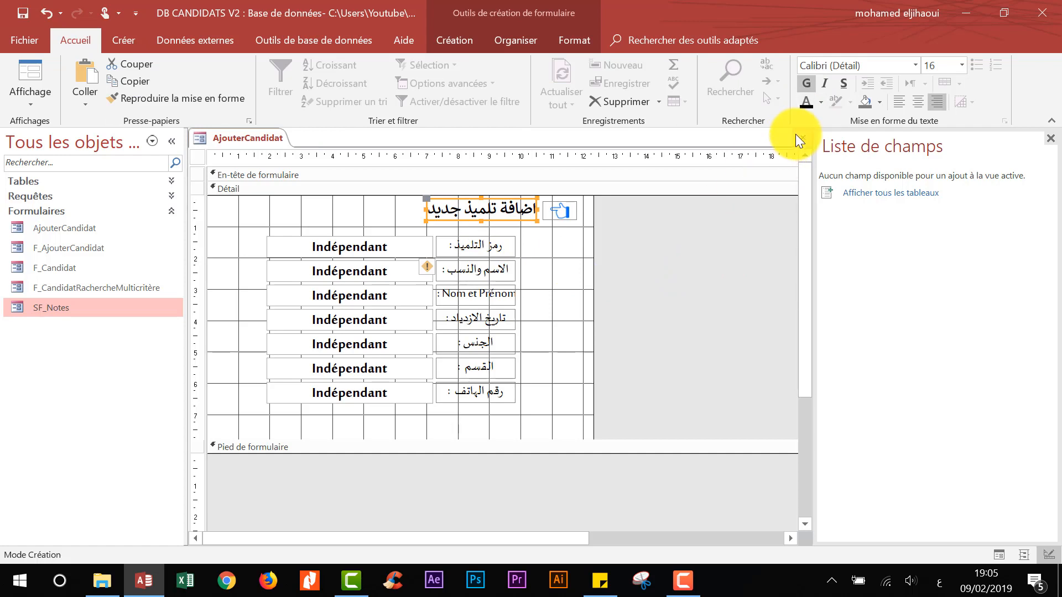
pyautogui.click(822, 100)
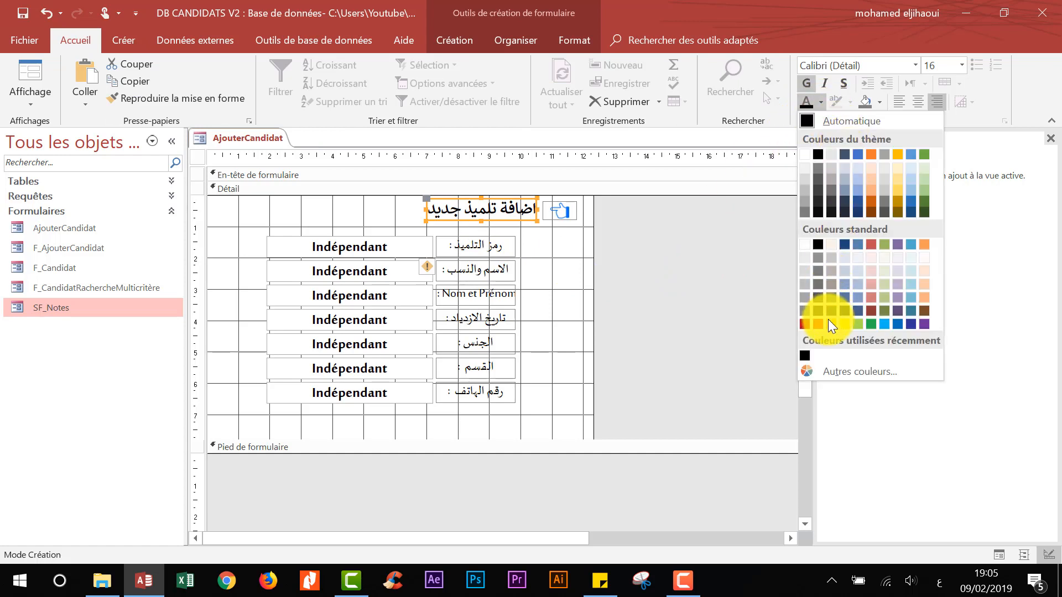
pyautogui.click(820, 324)
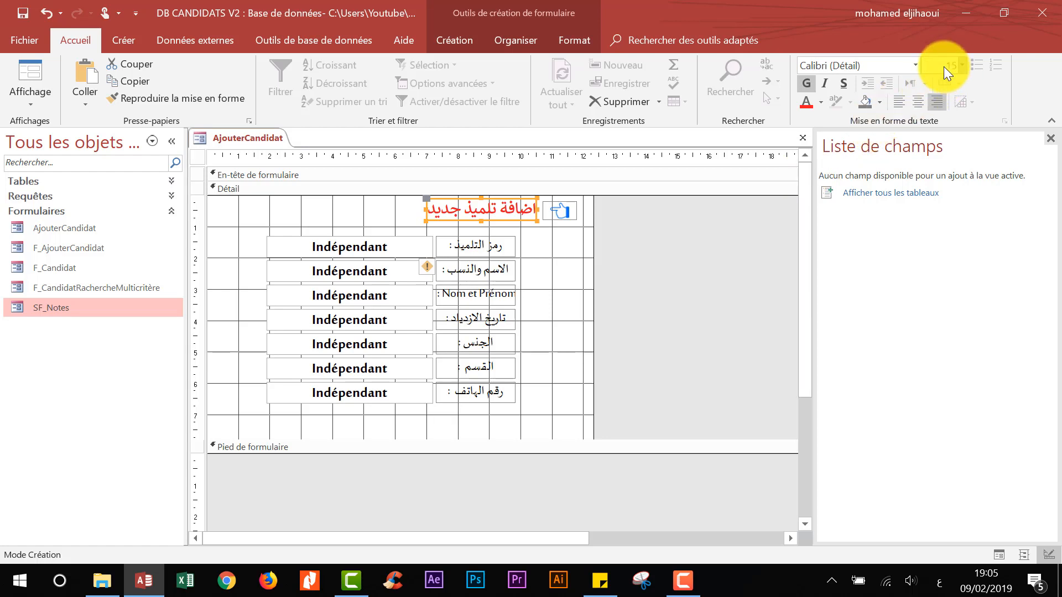
pyautogui.click(642, 245)
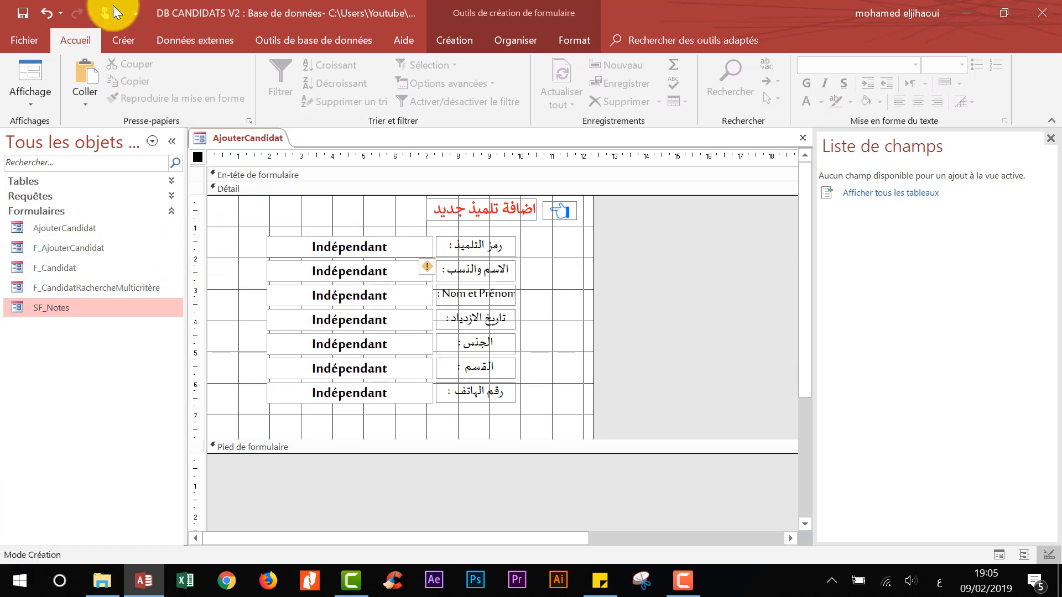
# Move the whole stacked layout down about 0.3 cm to leave more space below the title label.
pyautogui.moveTo(250, 232); pyautogui.dragTo(545, 399)
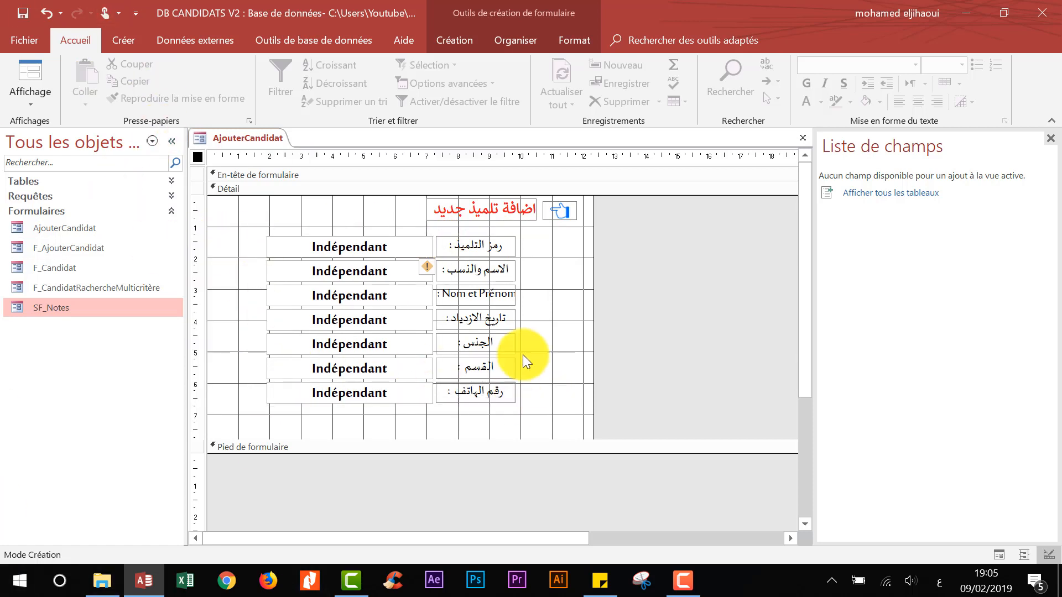
pyautogui.moveTo(486, 255)
pyautogui.mouseDown()
pyautogui.moveTo(550, 256)
pyautogui.moveTo(521, 254)
pyautogui.moveTo(493, 230)
pyautogui.moveTo(488, 263)
pyautogui.mouseUp()
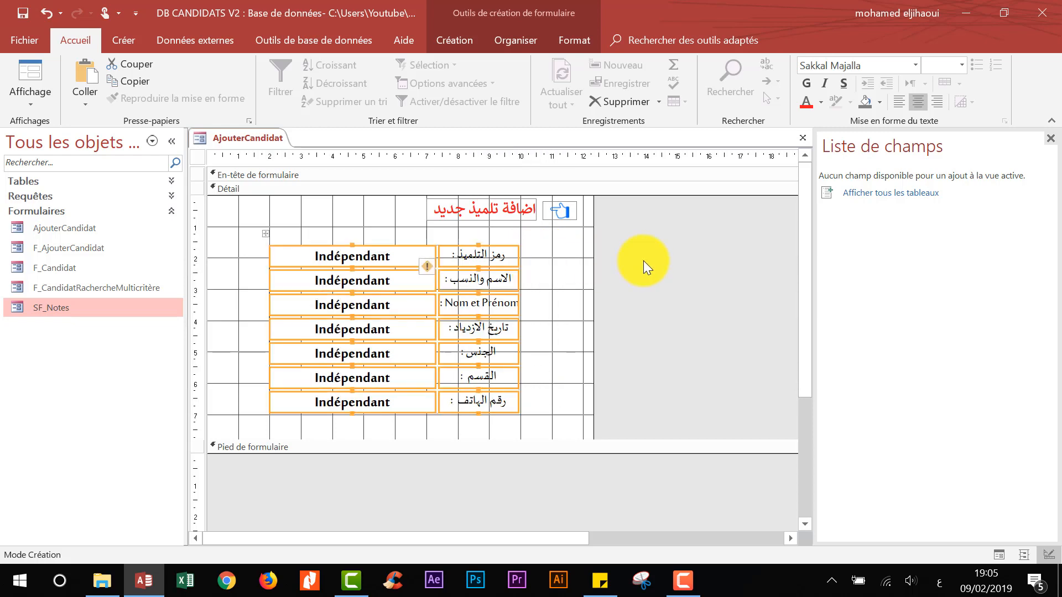
pyautogui.click(641, 260)
# Draw a rectangle about 10 cm wide and 7 cm high around the seven rows of the stacked layout.
pyautogui.click(463, 39)
pyautogui.click(462, 94)
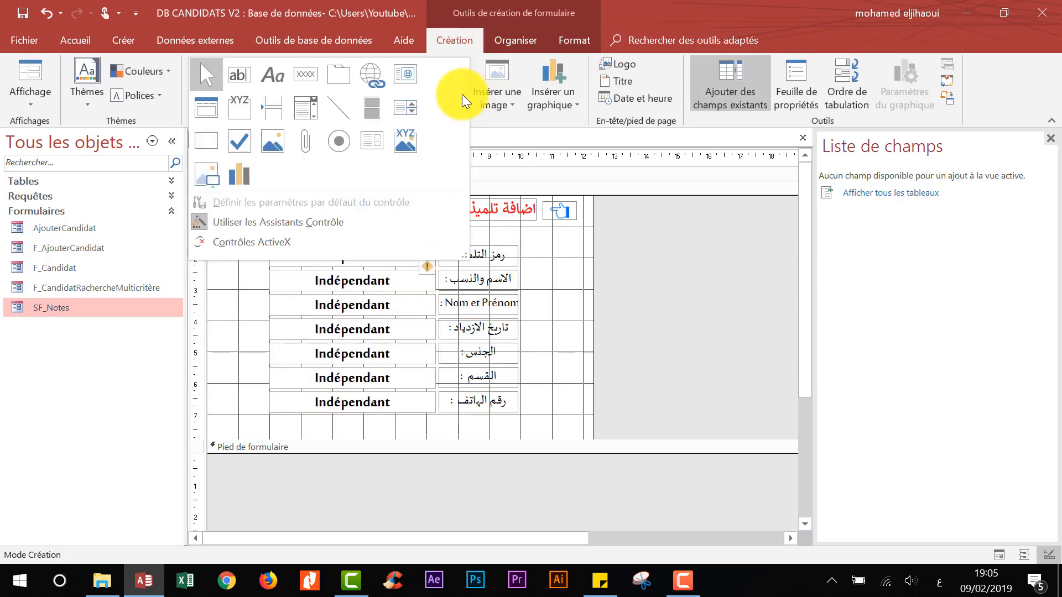
pyautogui.click(217, 142)
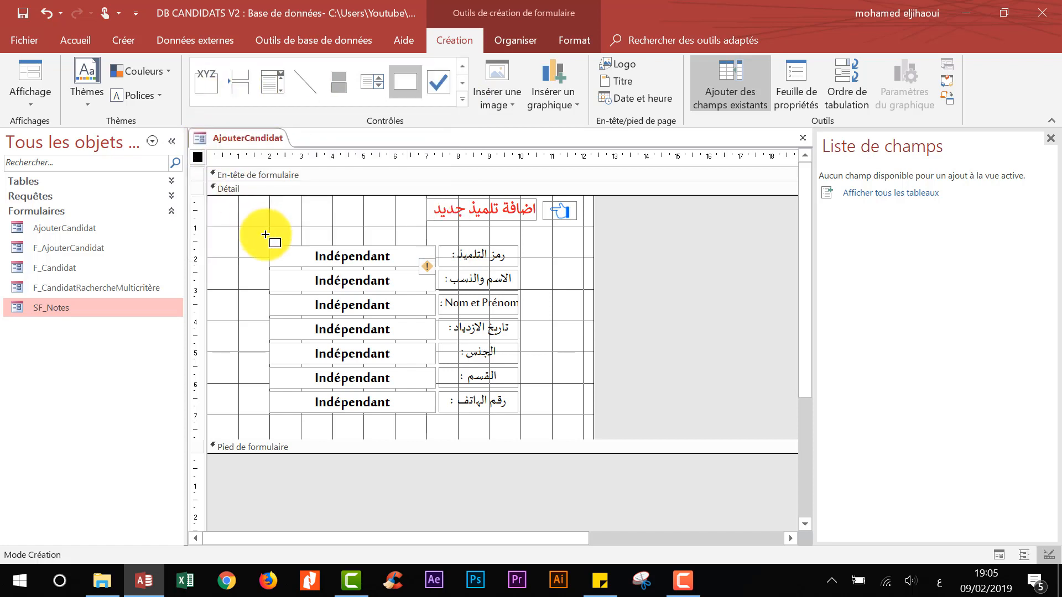
pyautogui.moveTo(242, 214); pyautogui.dragTo(550, 433)
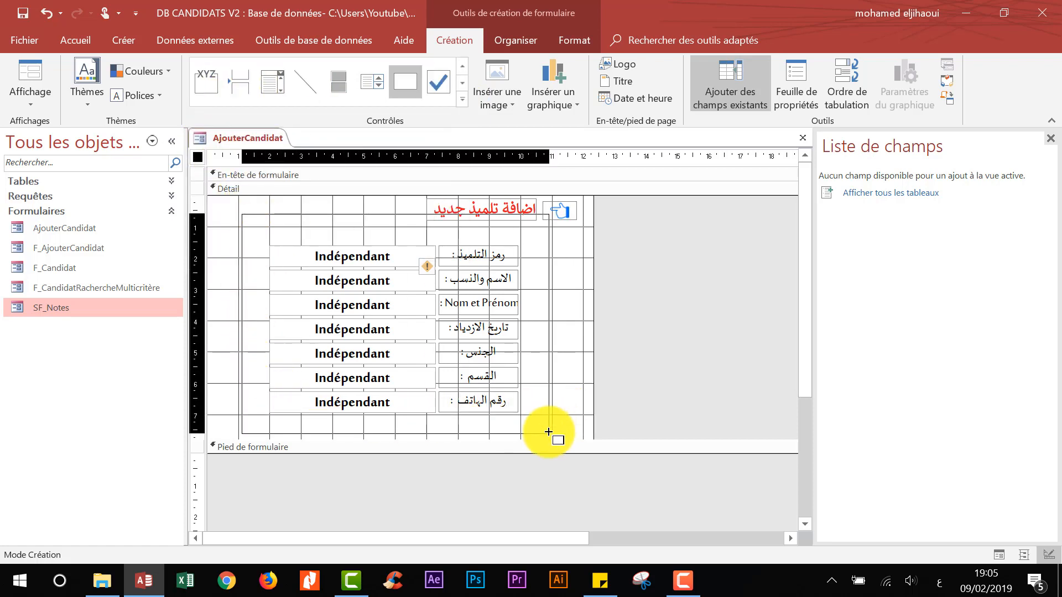
# Give the rectangle around the stacked rows the shadowed (Ombré) special effect.
pyautogui.click(397, 211)
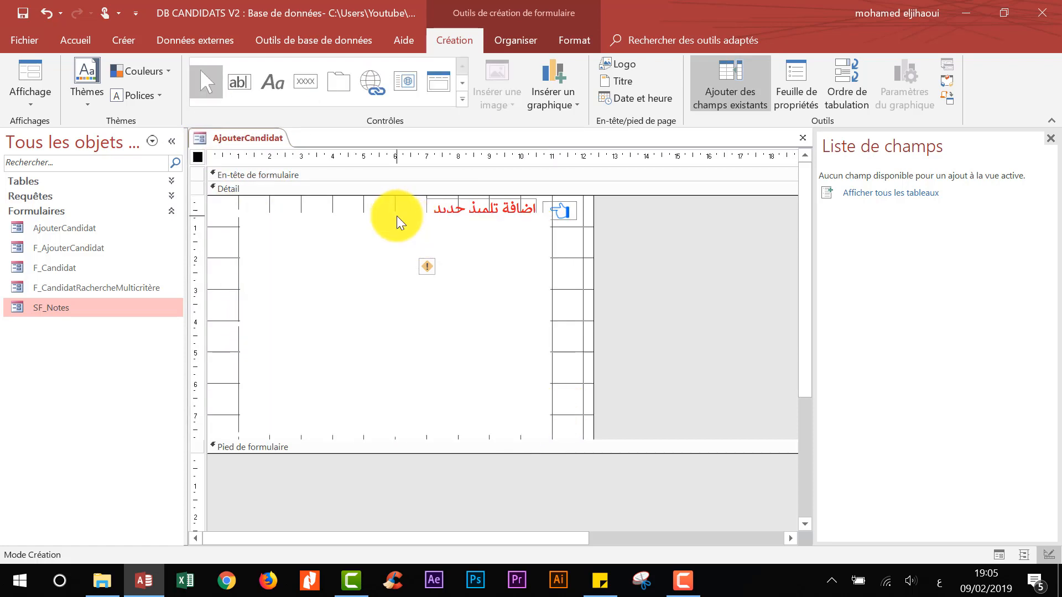
pyautogui.click(243, 215)
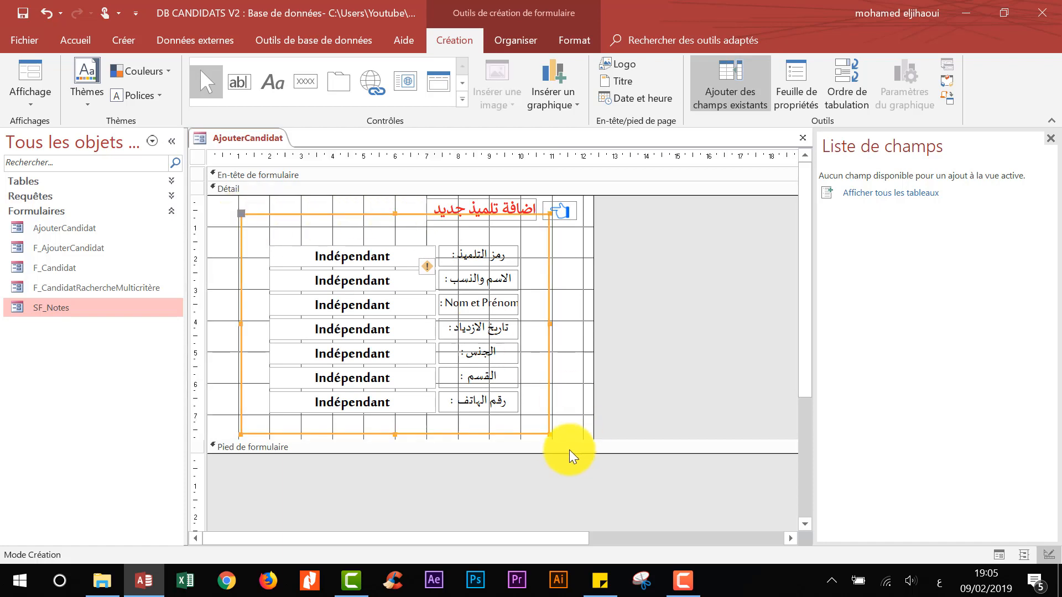
pyautogui.rightClick(550, 432)
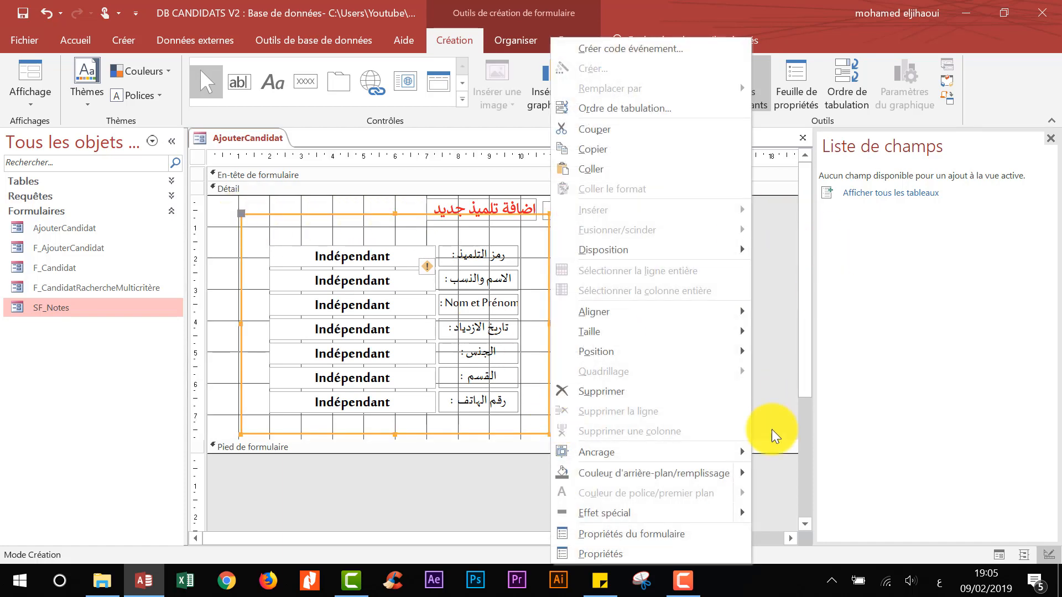
pyautogui.moveTo(745, 517)
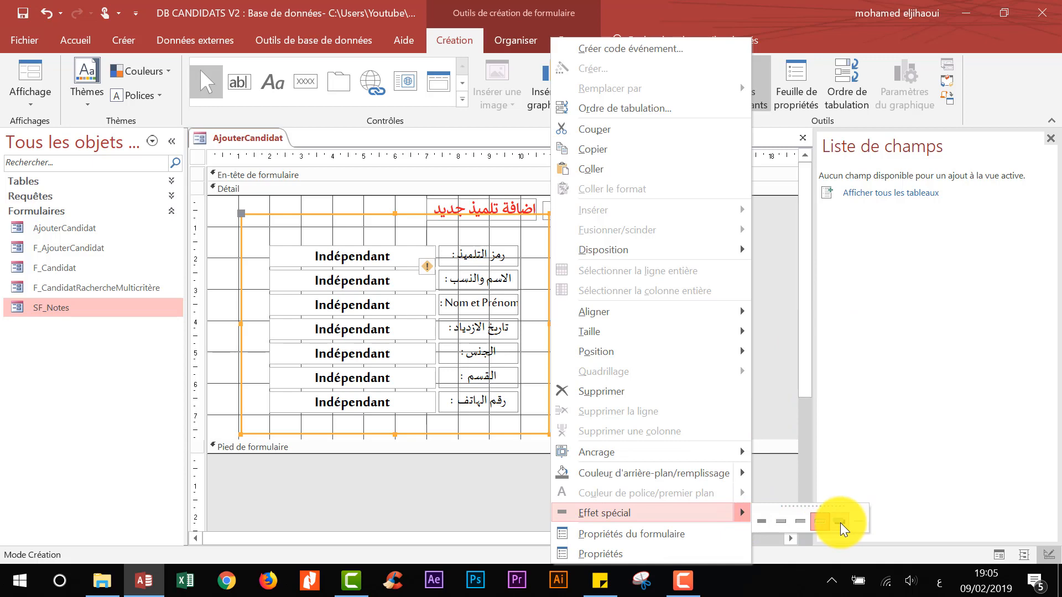
pyautogui.click(841, 522)
# Set the rectangle's border colour to the standard light blue #00B7EF.
pyautogui.click(801, 101)
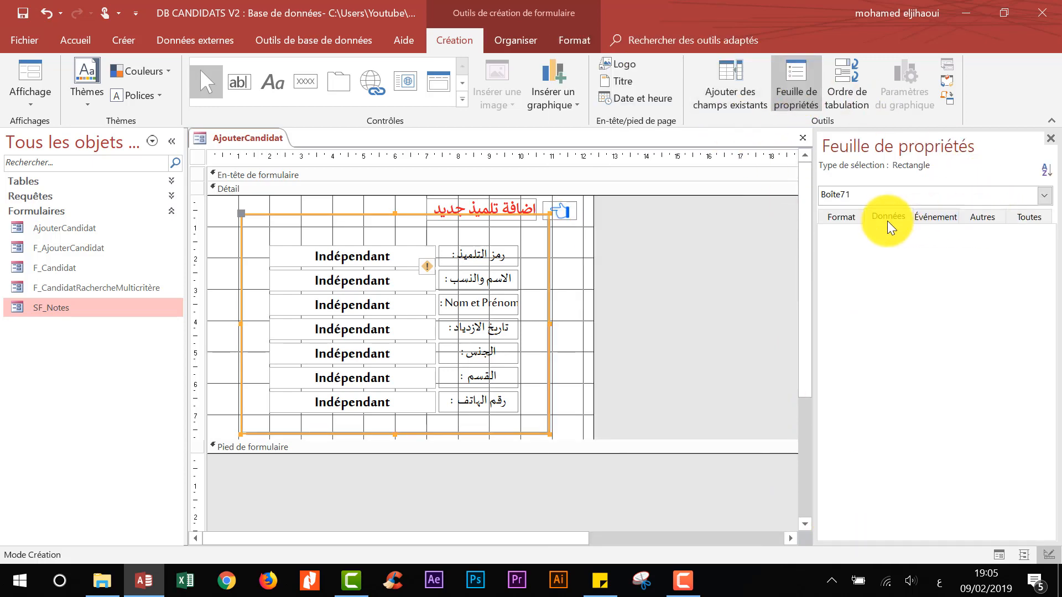
pyautogui.click(841, 216)
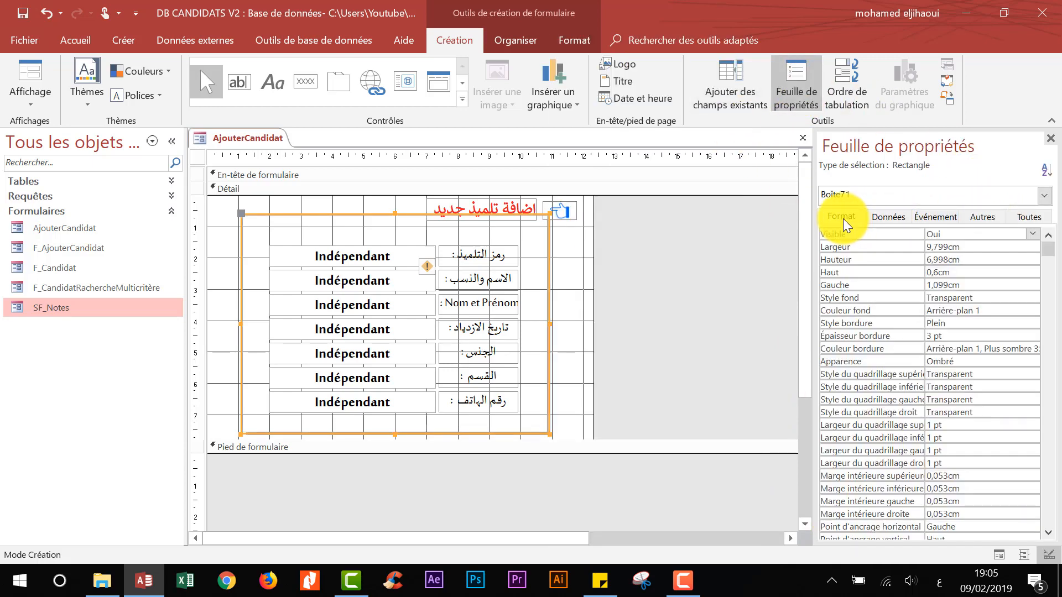
pyautogui.click(973, 349)
pyautogui.click(1031, 349)
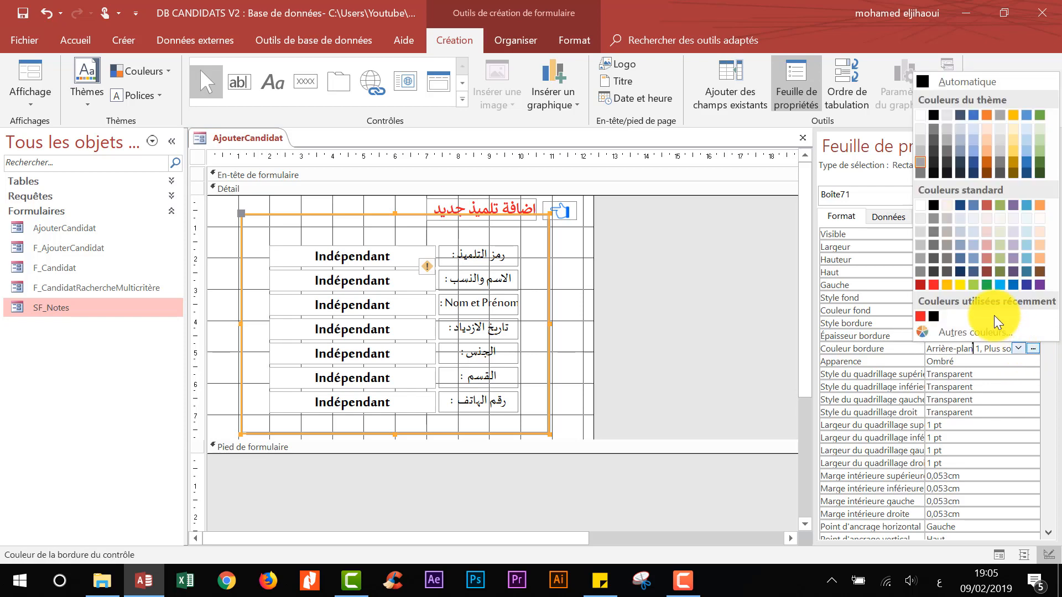
pyautogui.click(1001, 287)
pyautogui.click(750, 297)
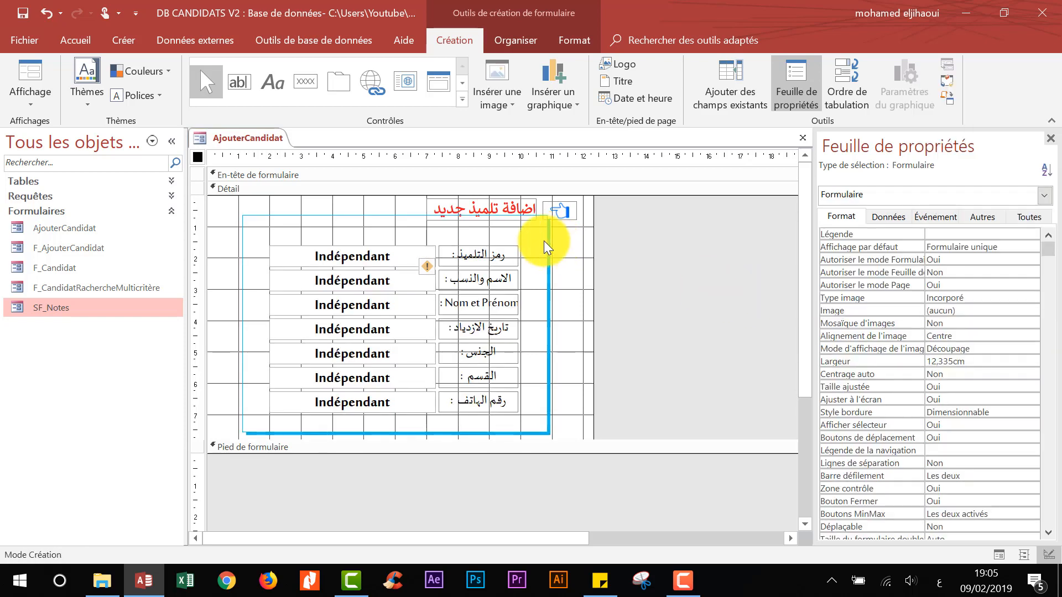
# Lower the rectangle's upper edge to about 1.1 cm below the top of the Détail section, clear of the title.
pyautogui.click(393, 215)
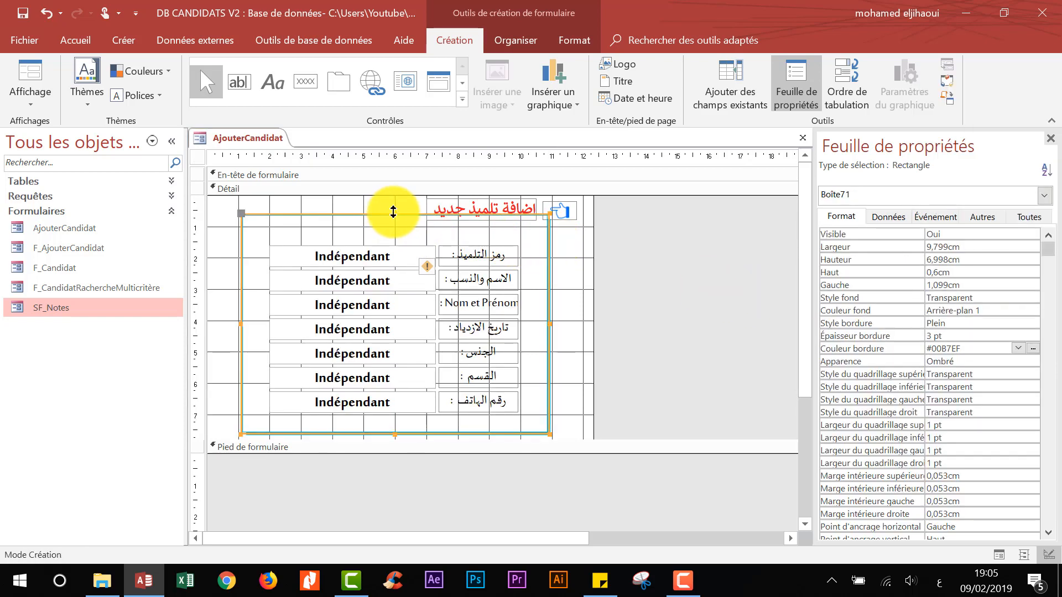
pyautogui.moveTo(395, 219); pyautogui.dragTo(393, 231)
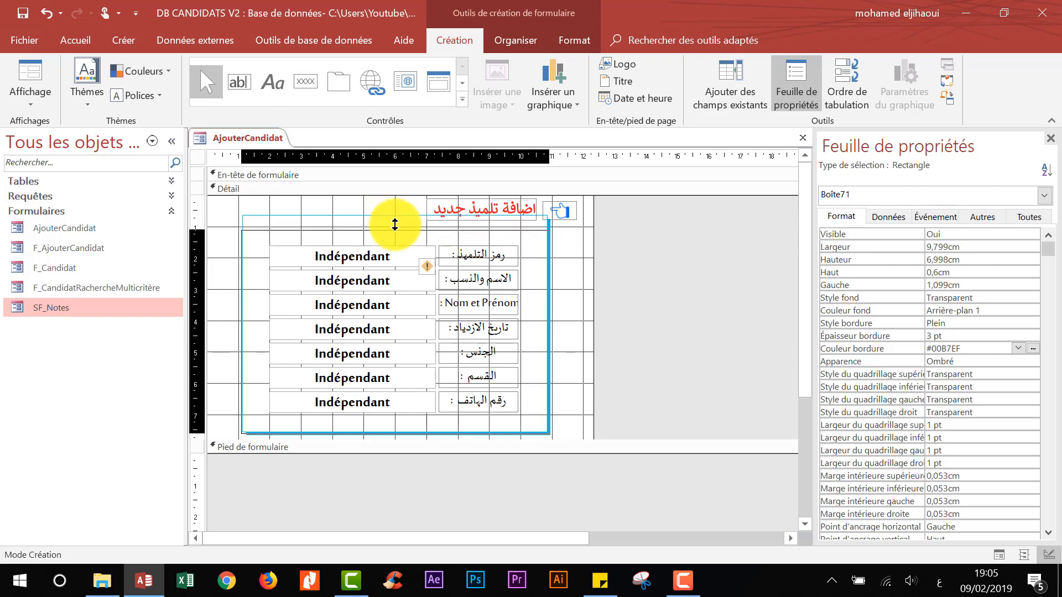
pyautogui.click(638, 267)
# Raise the rectangle's lower edge so it is about 6.2 cm high, and extend the Détail section downward.
pyautogui.click(401, 432)
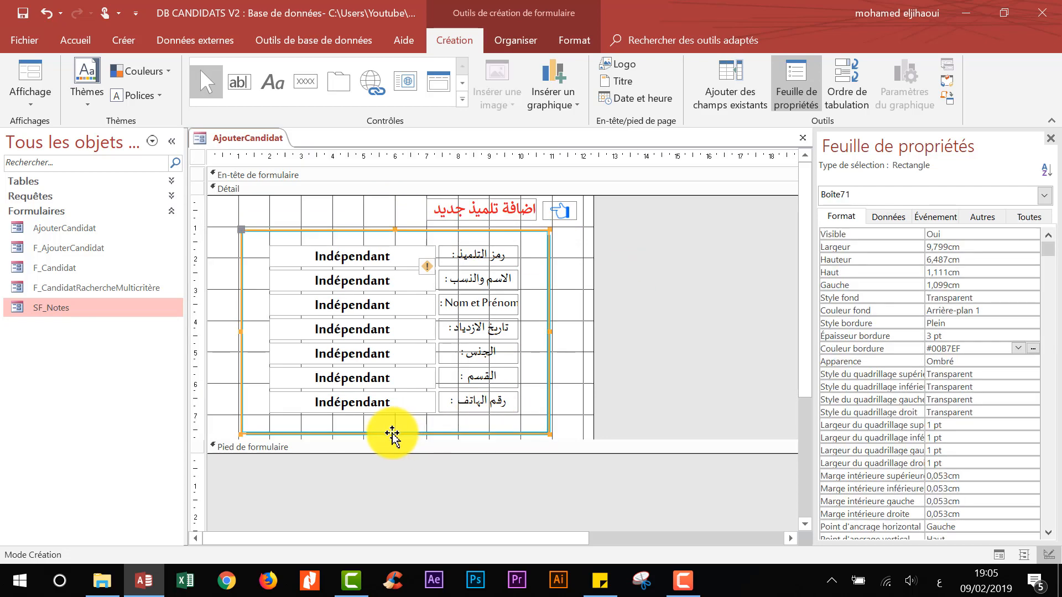
pyautogui.moveTo(393, 432); pyautogui.dragTo(415, 462)
pyautogui.click(674, 357)
pyautogui.click(428, 447)
pyautogui.click(675, 374)
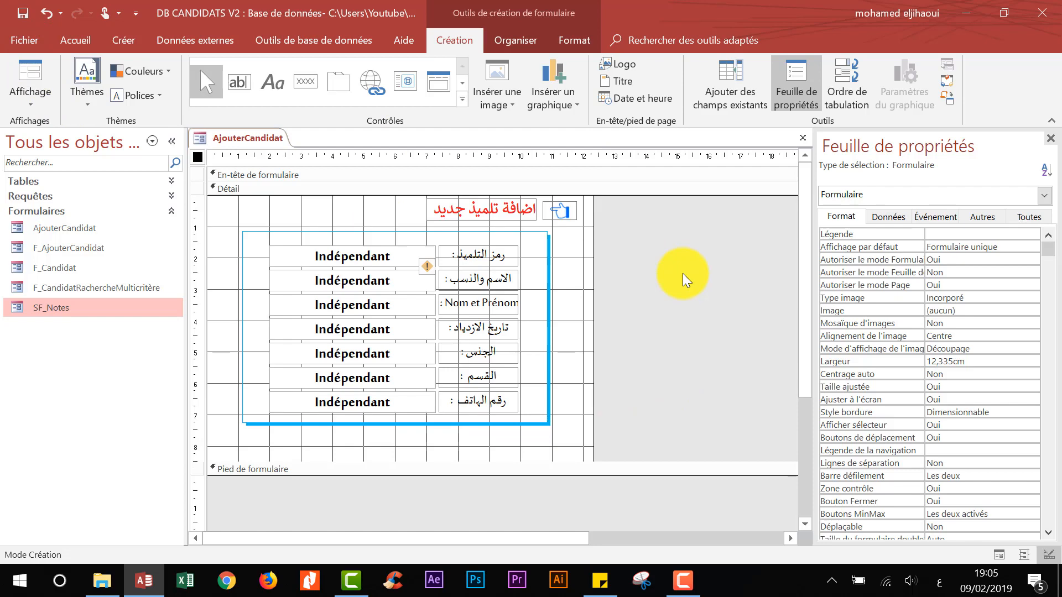
# Shift the blue rectangle and the stacked layout about 0.8 cm to the right, keeping the rows framed inside it.
pyautogui.click(548, 258)
pyautogui.moveTo(547, 285); pyautogui.dragTo(566, 287)
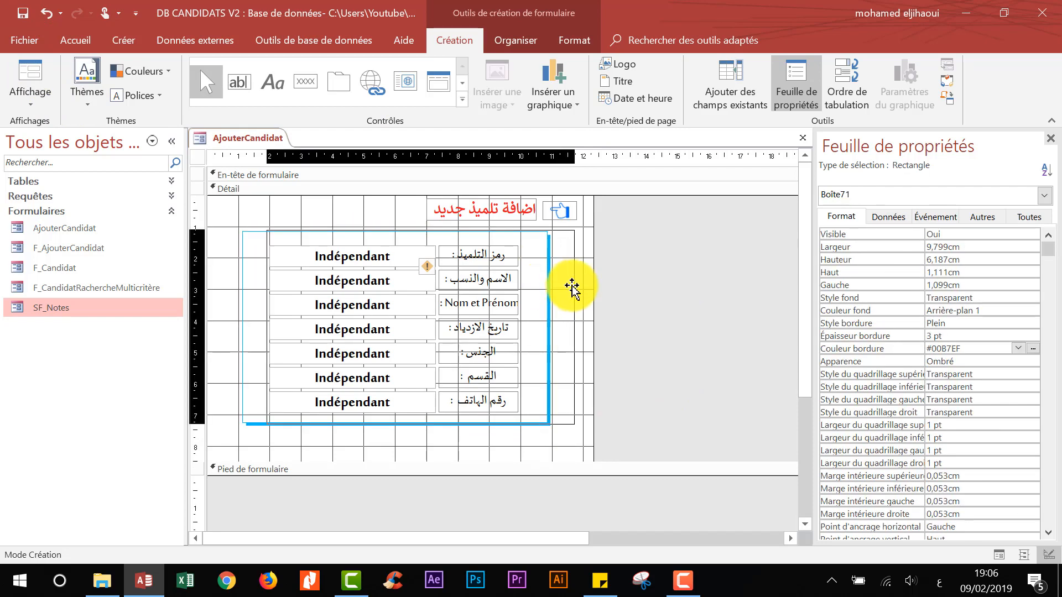
pyautogui.click(449, 439)
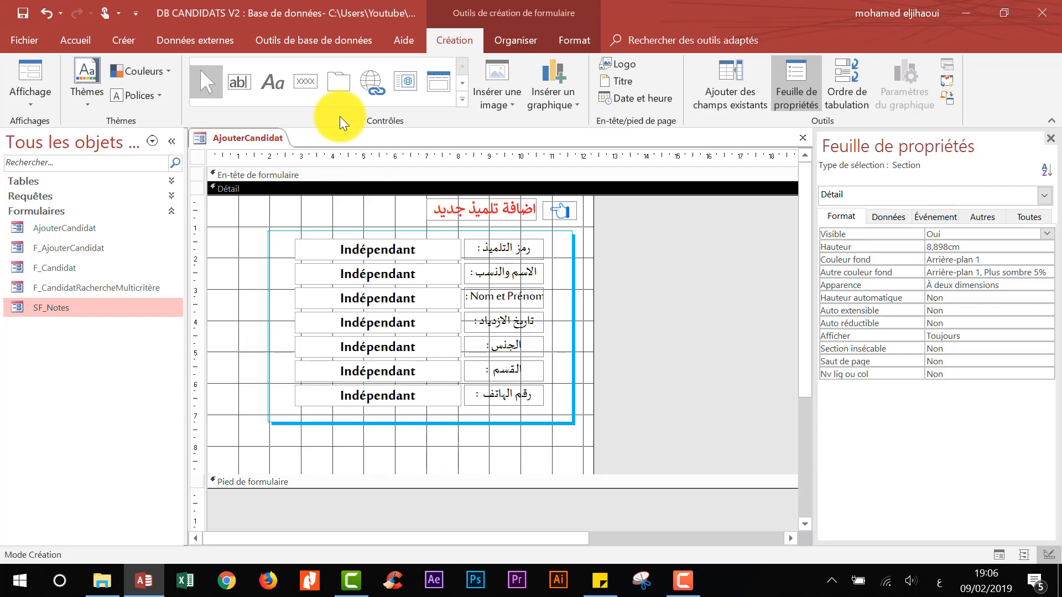
# Add a command button about 5.2 cm wide and 0.9 cm high below the rectangle, captioned حفظ المعطيات.
pyautogui.click(304, 84)
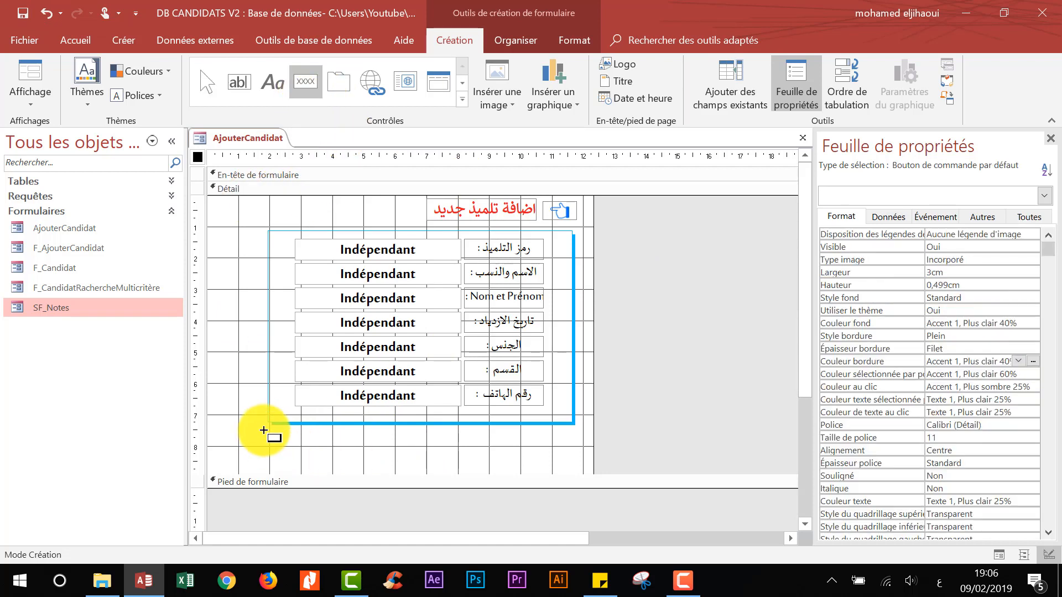
pyautogui.moveTo(270, 430); pyautogui.dragTo(433, 459)
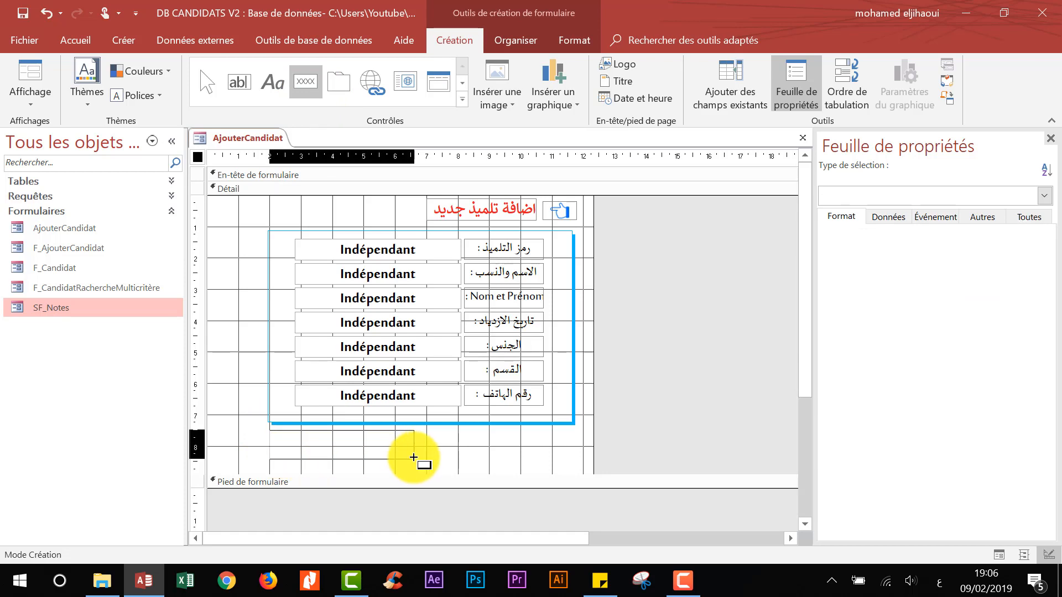
pyautogui.click(907, 235)
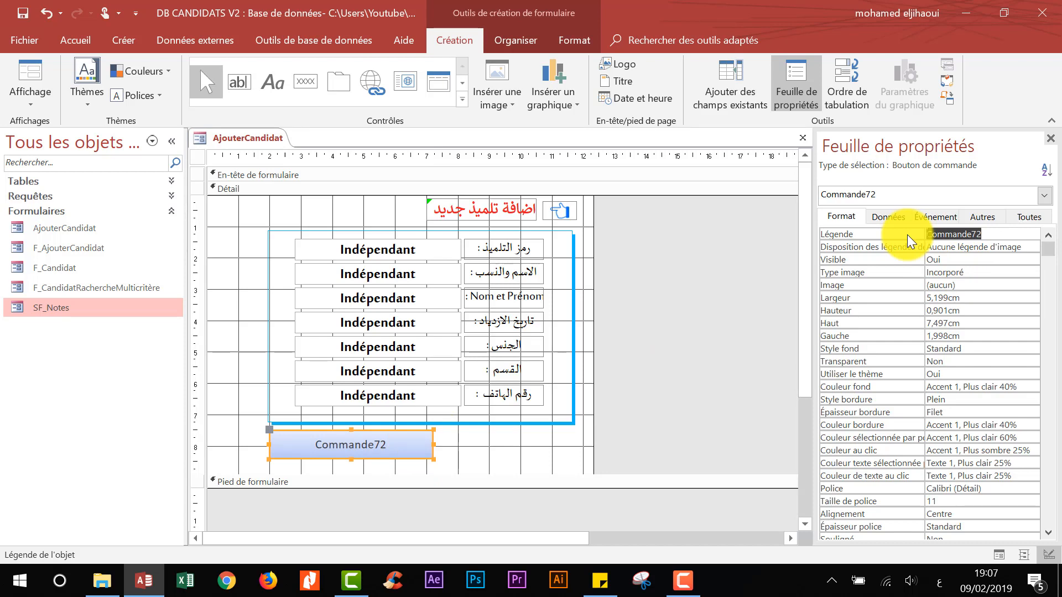
pyautogui.press('BackSpace')
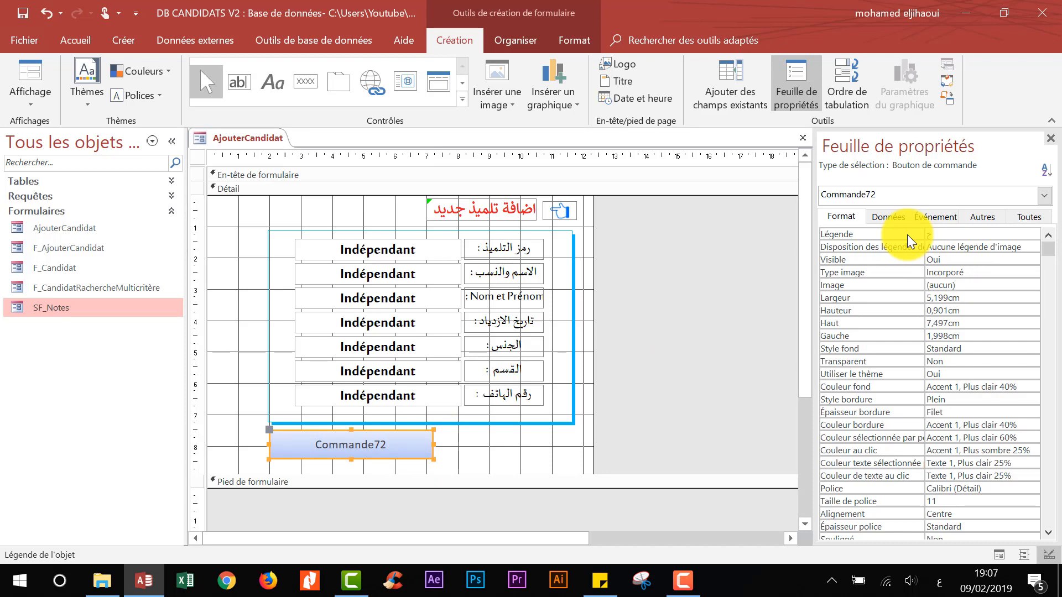
pyautogui.write('حفظ المعطيات')
pyautogui.click(697, 300)
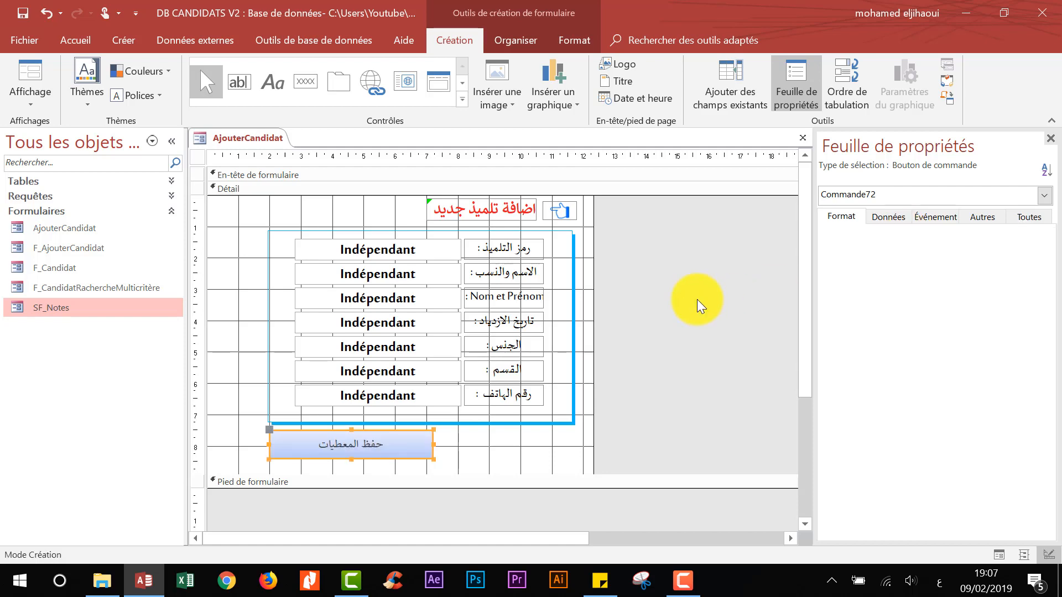
# Set the حفظ المعطيات button's image to database-verification-symbol (1) from the desktop ICONES folder, listing all file types.
pyautogui.click(412, 440)
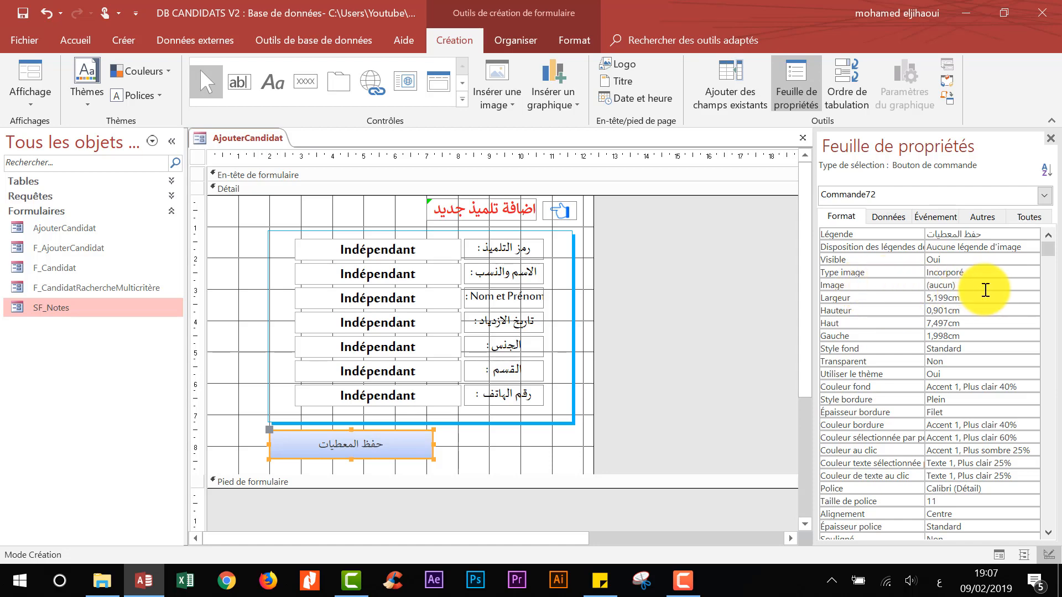
pyautogui.click(1024, 286)
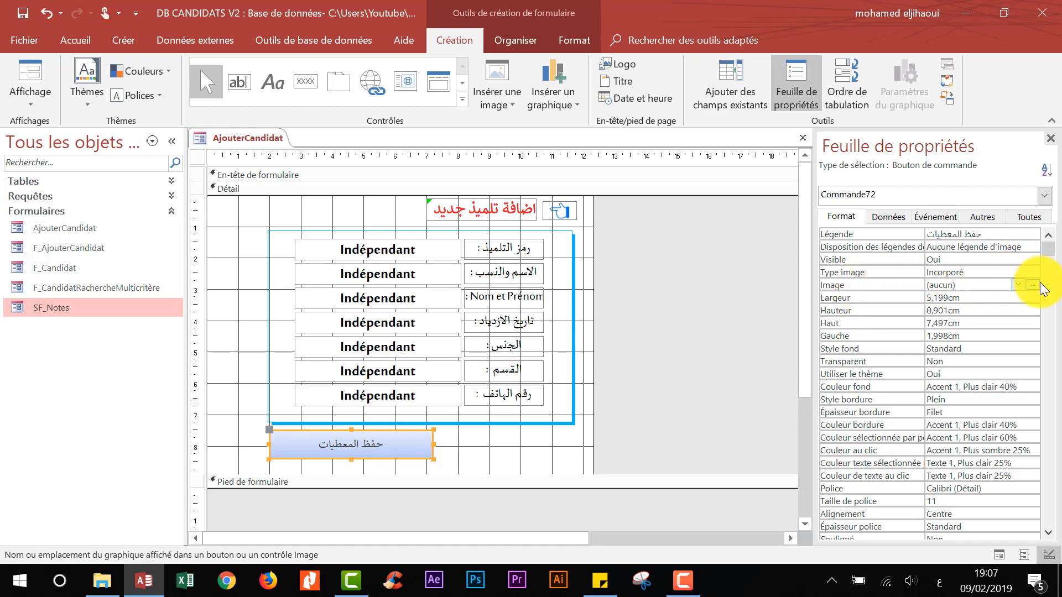
pyautogui.click(1033, 284)
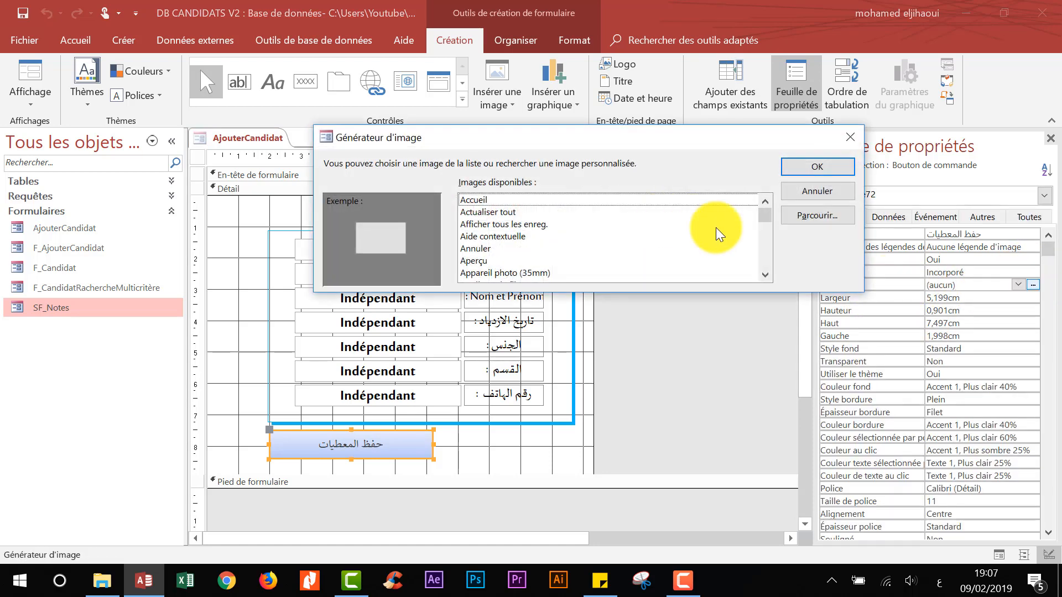
pyautogui.click(813, 216)
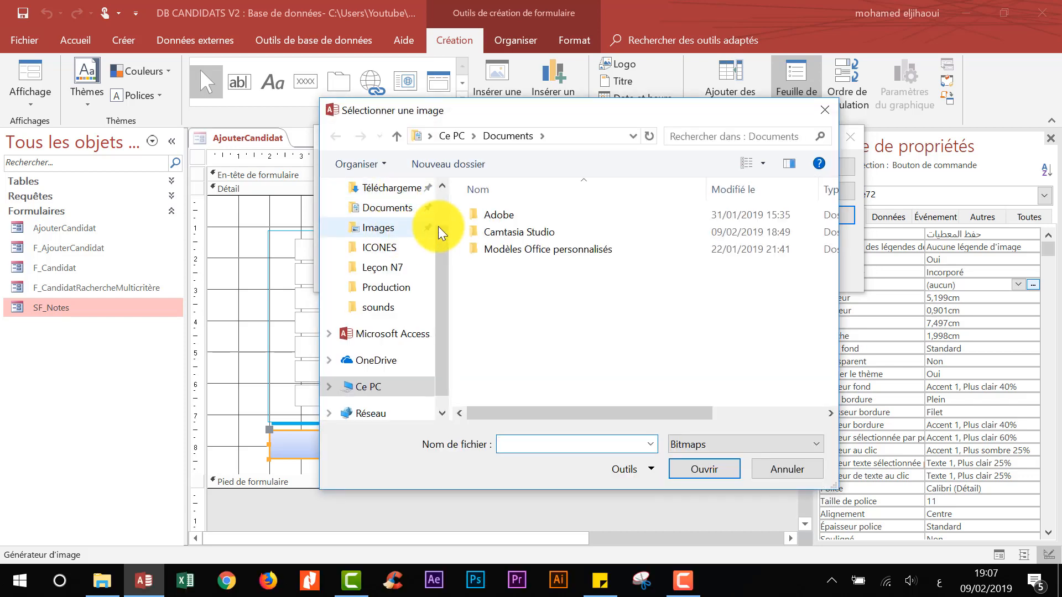
pyautogui.click(390, 248)
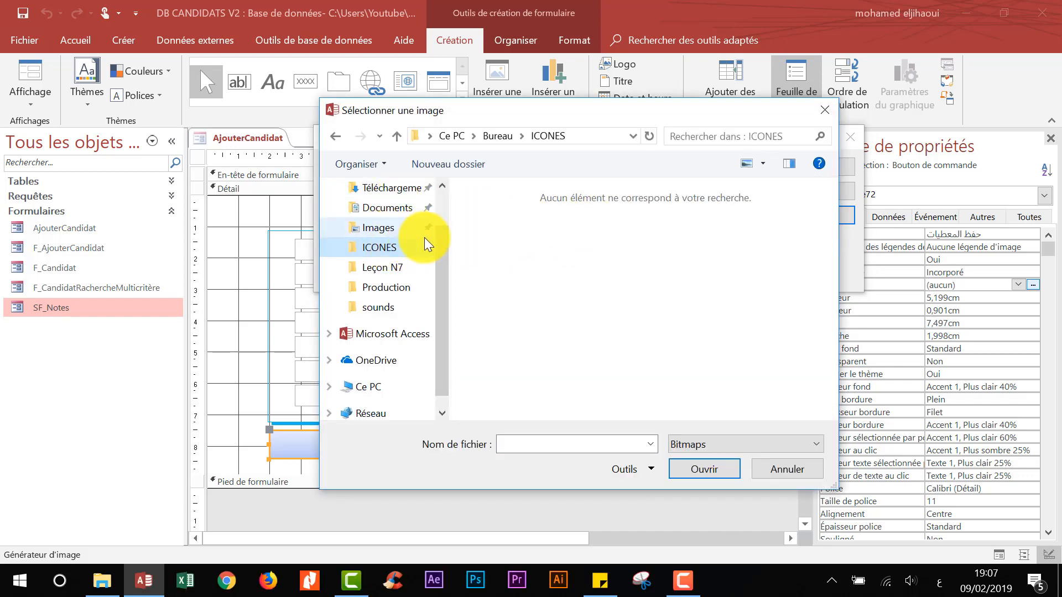
pyautogui.scroll(1, 441, 244)
pyautogui.click(375, 224)
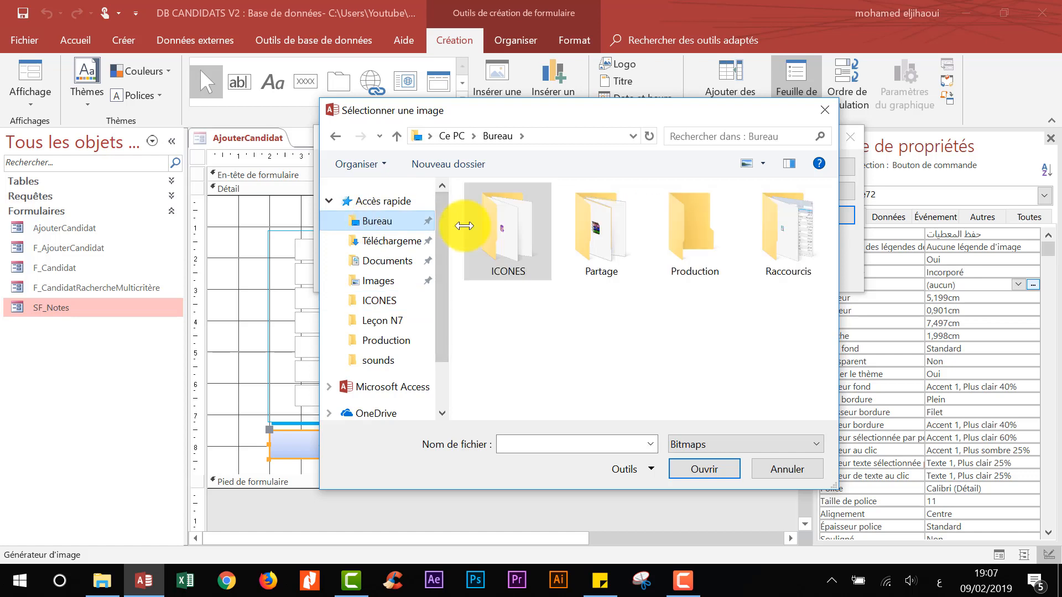
pyautogui.doubleClick(514, 228)
pyautogui.click(762, 443)
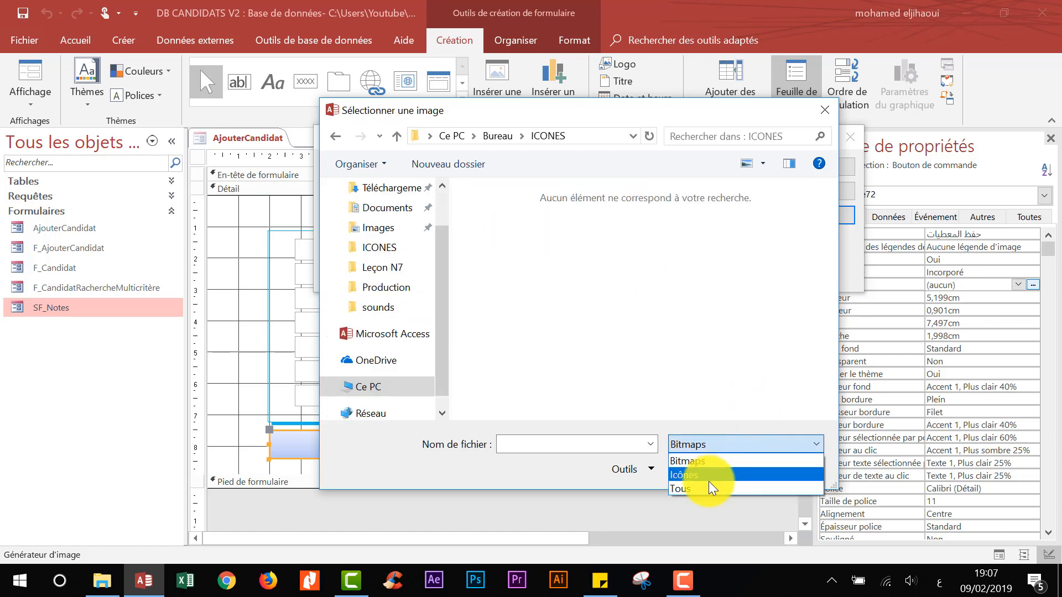
pyautogui.click(706, 485)
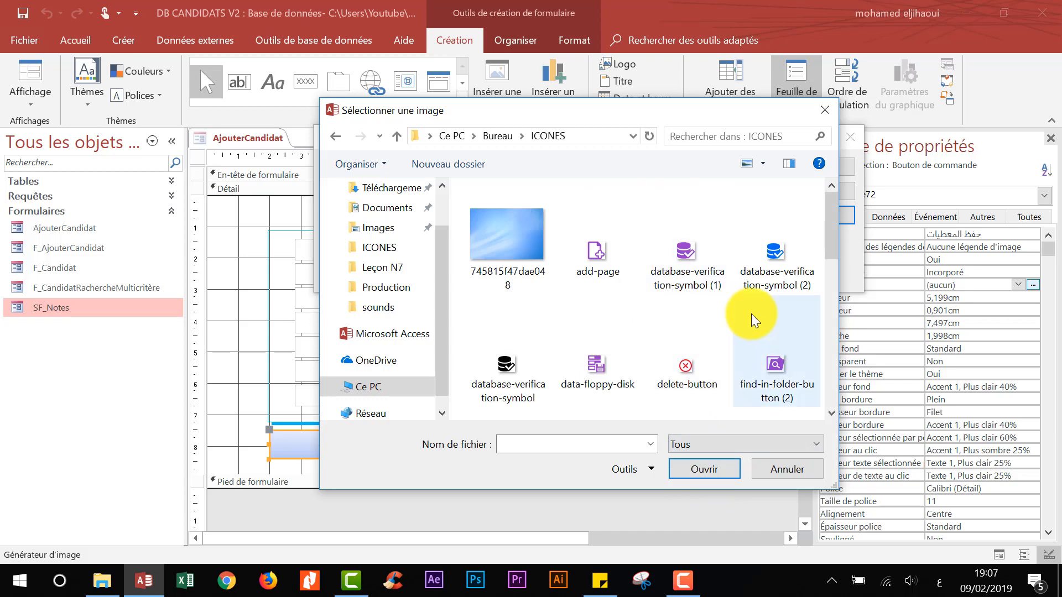
pyautogui.doubleClick(688, 254)
pyautogui.click(825, 170)
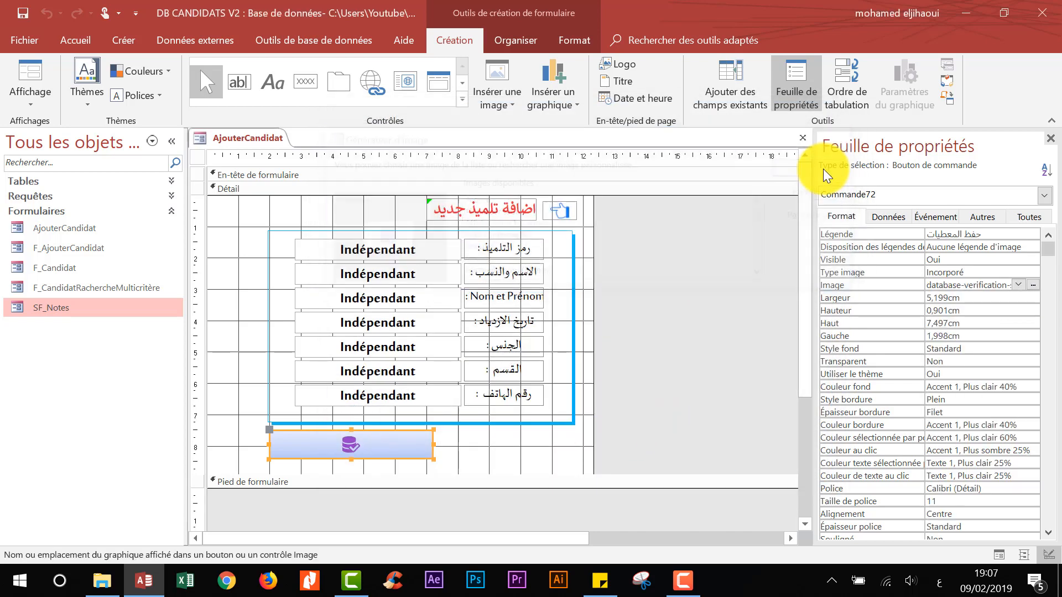
# Set the button's image caption arrangement to Gauche so text and icon sit side by side.
pyautogui.doubleClick(1014, 246)
pyautogui.doubleClick(1014, 246)
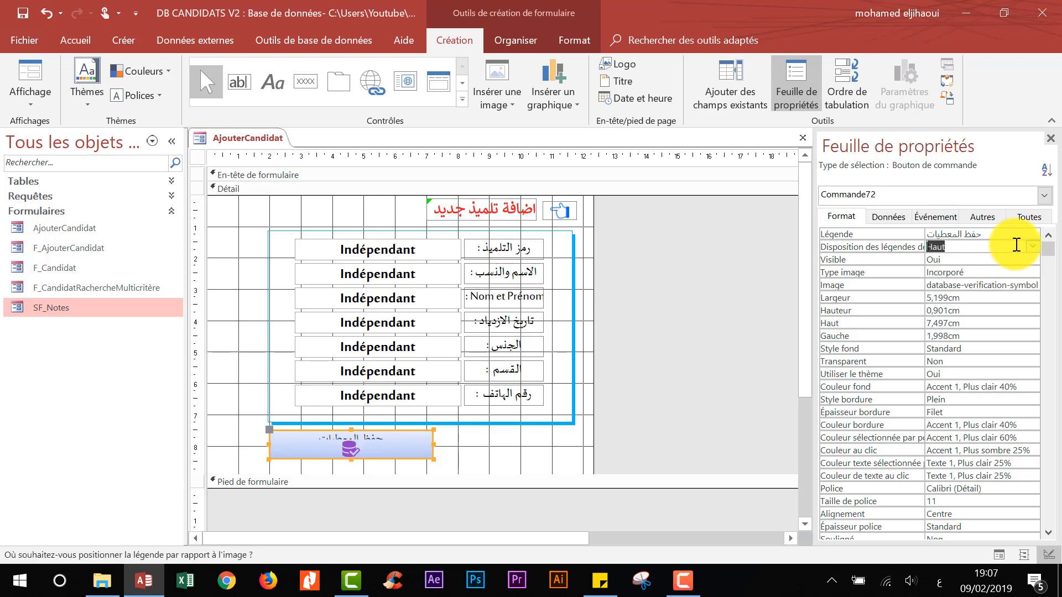
pyautogui.click(1020, 245)
pyautogui.doubleClick(982, 246)
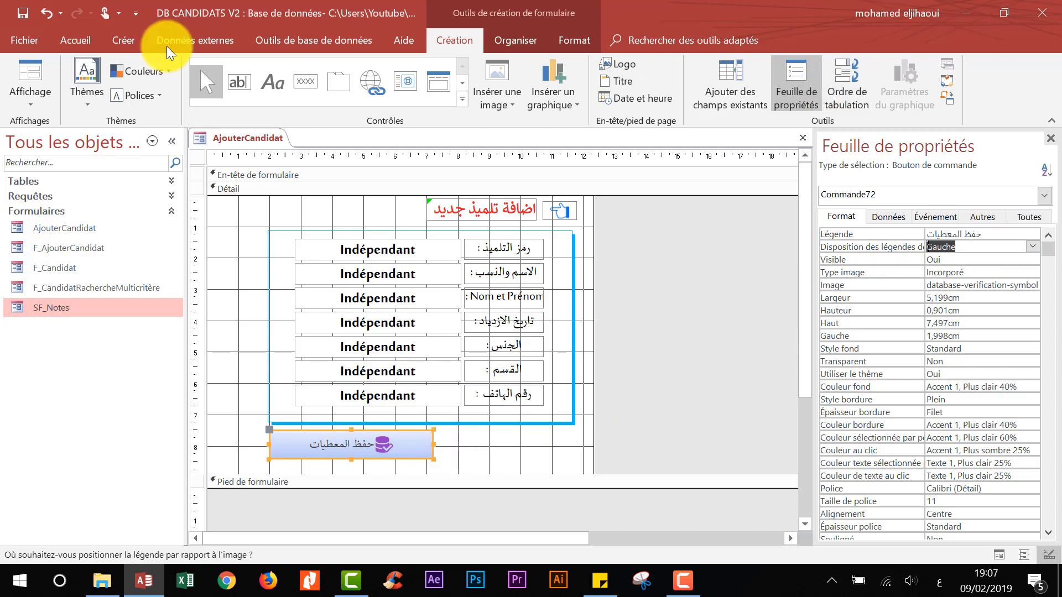
# Make the حفظ المعطيات button's caption bold with font size 14.
pyautogui.click(75, 39)
pyautogui.click(960, 65)
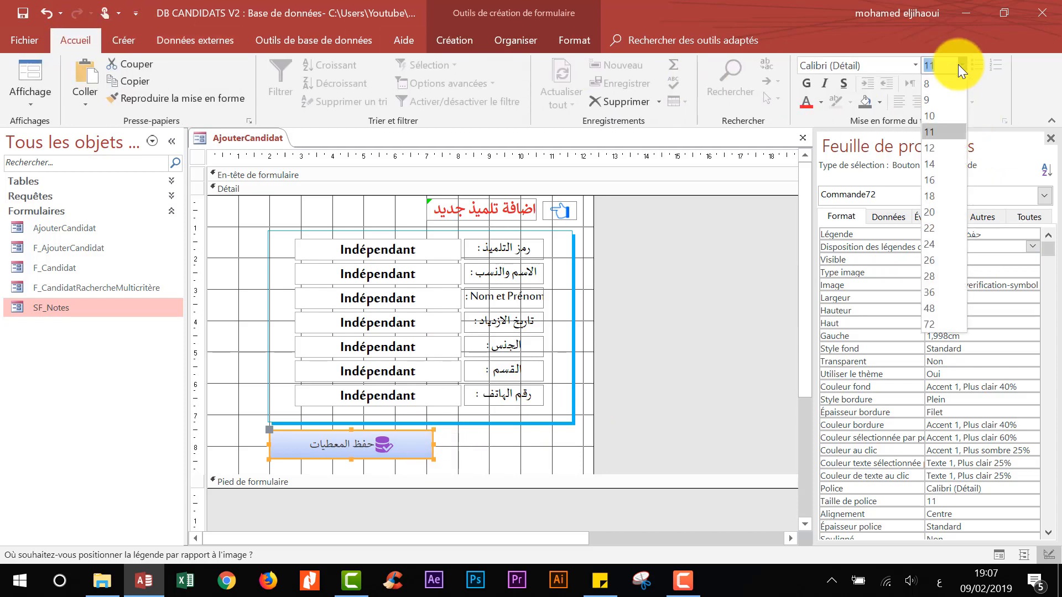
pyautogui.click(941, 181)
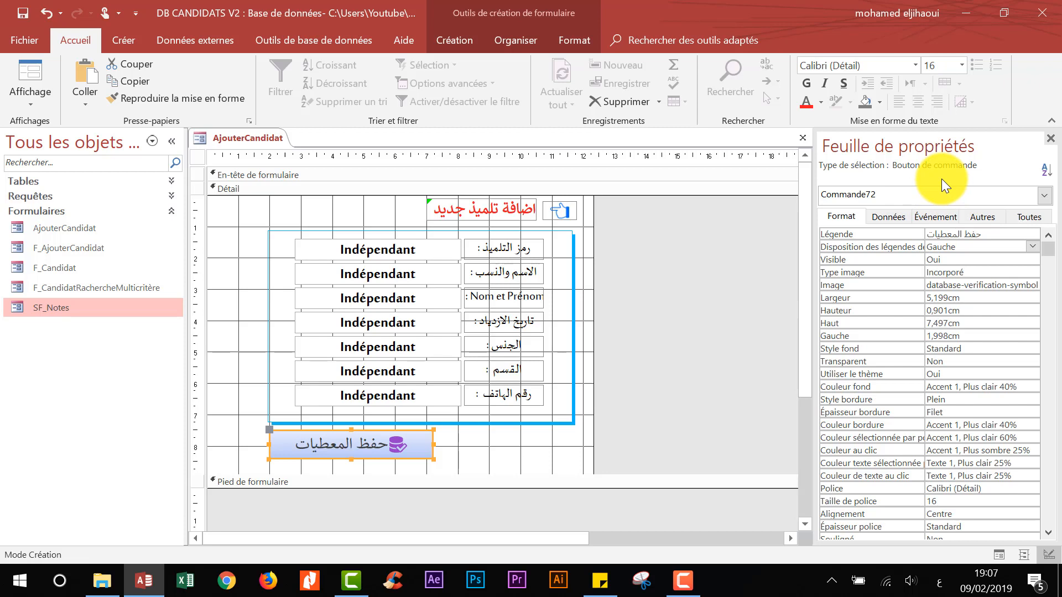
pyautogui.click(805, 81)
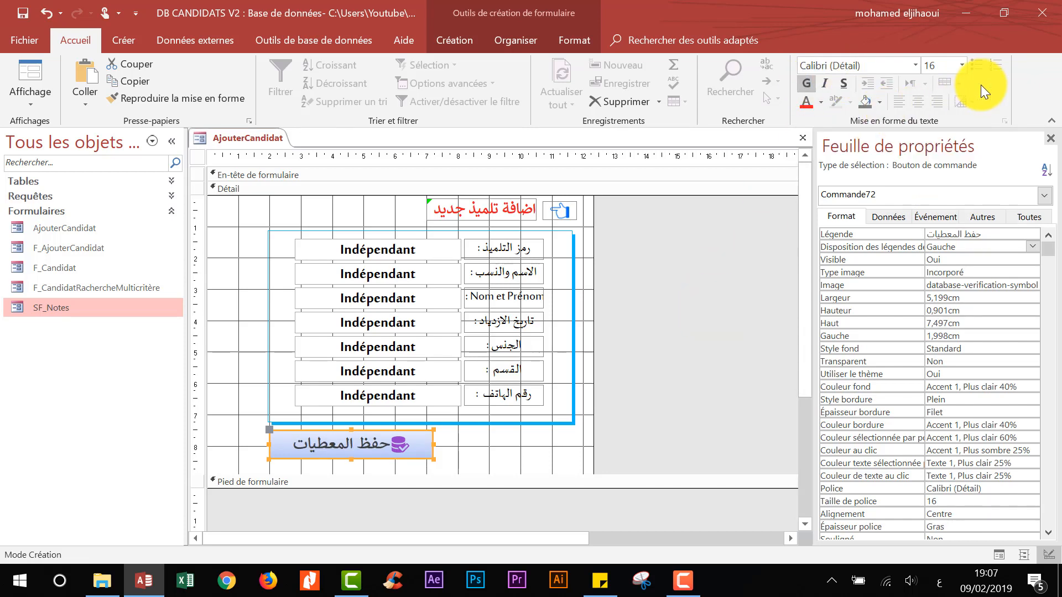
pyautogui.click(961, 65)
pyautogui.click(935, 162)
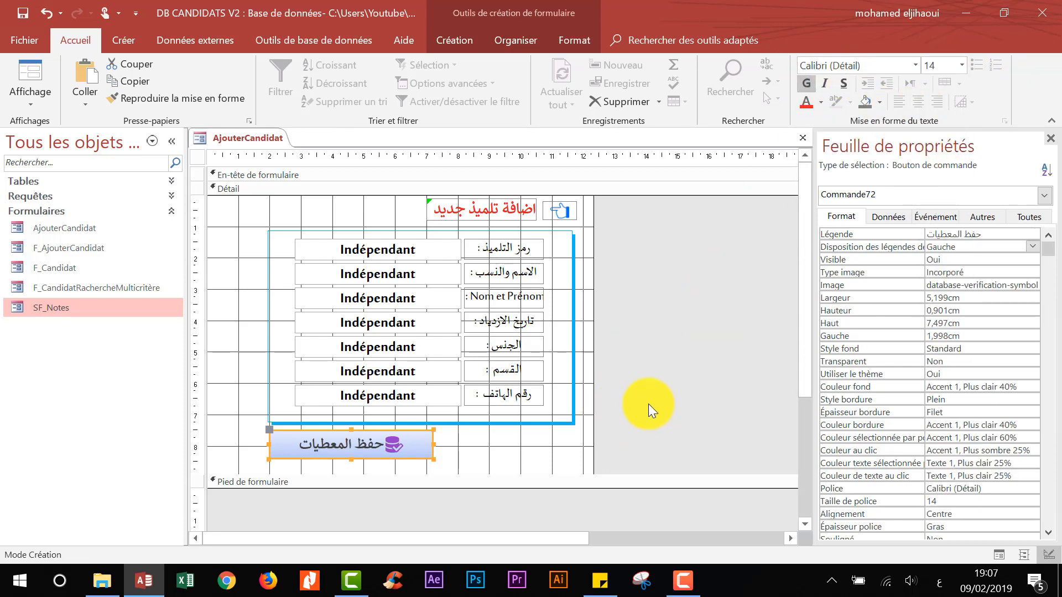
# Narrow the حفظ المعطيات button to about 4.3 cm wide.
pyautogui.moveTo(433, 444); pyautogui.dragTo(405, 444)
pyautogui.click(516, 40)
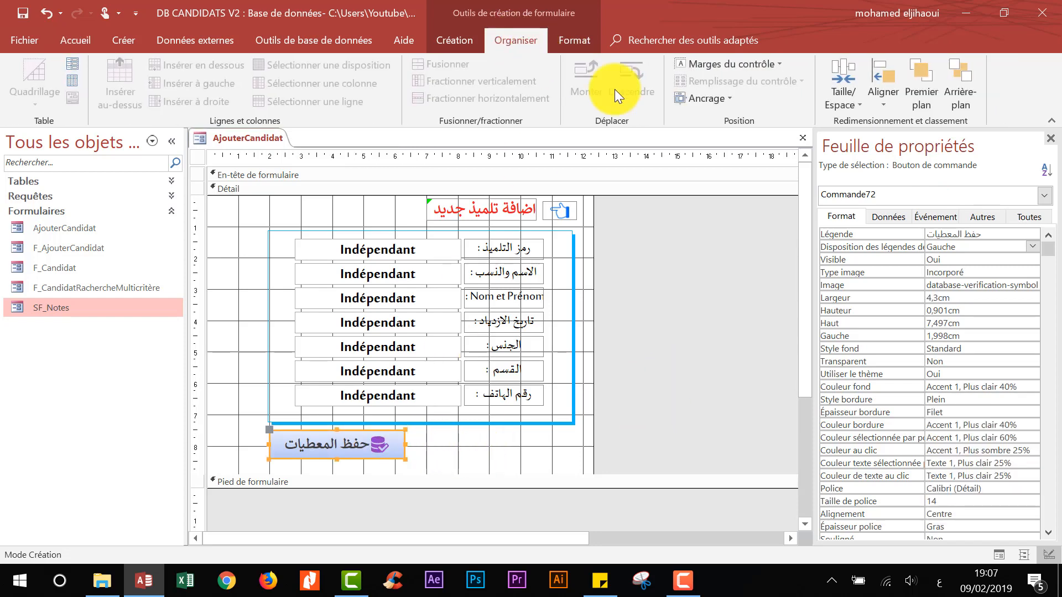
# Apply the green Accent 6 quick style to the حفظ المعطيات button.
pyautogui.click(579, 41)
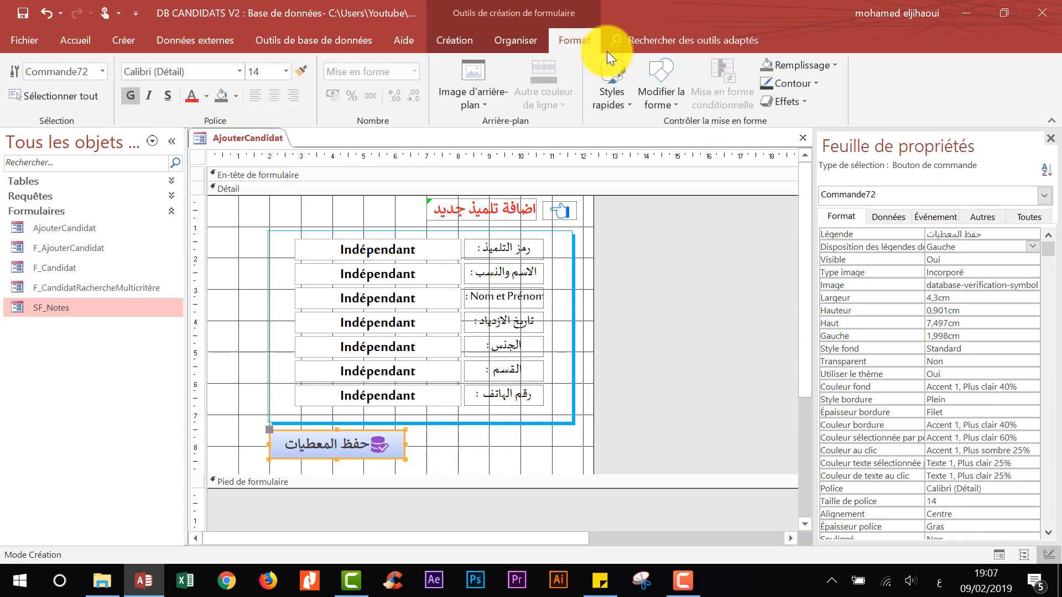
pyautogui.click(624, 95)
pyautogui.click(900, 293)
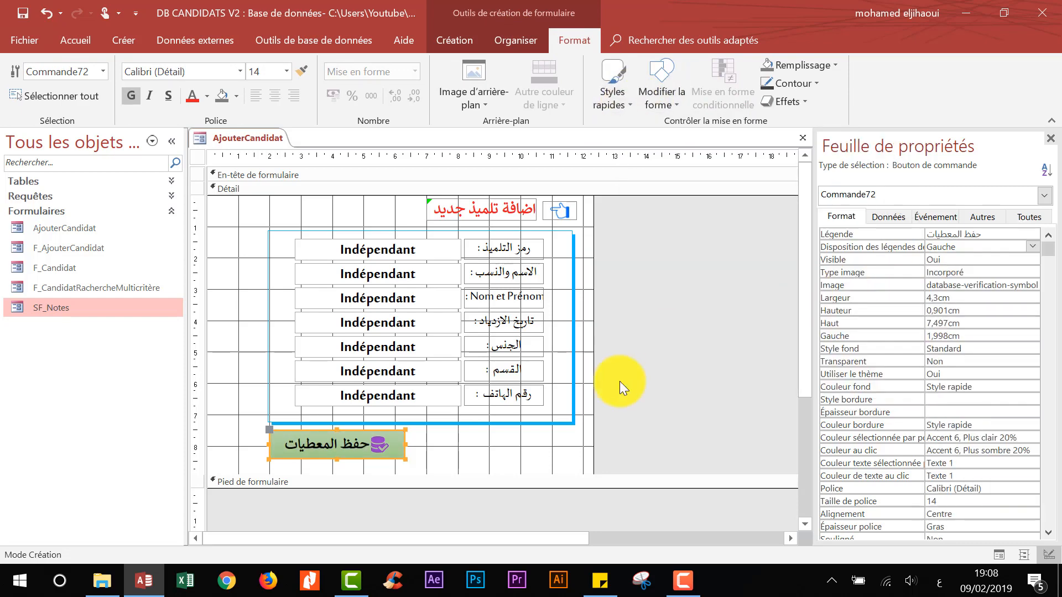
pyautogui.click(685, 299)
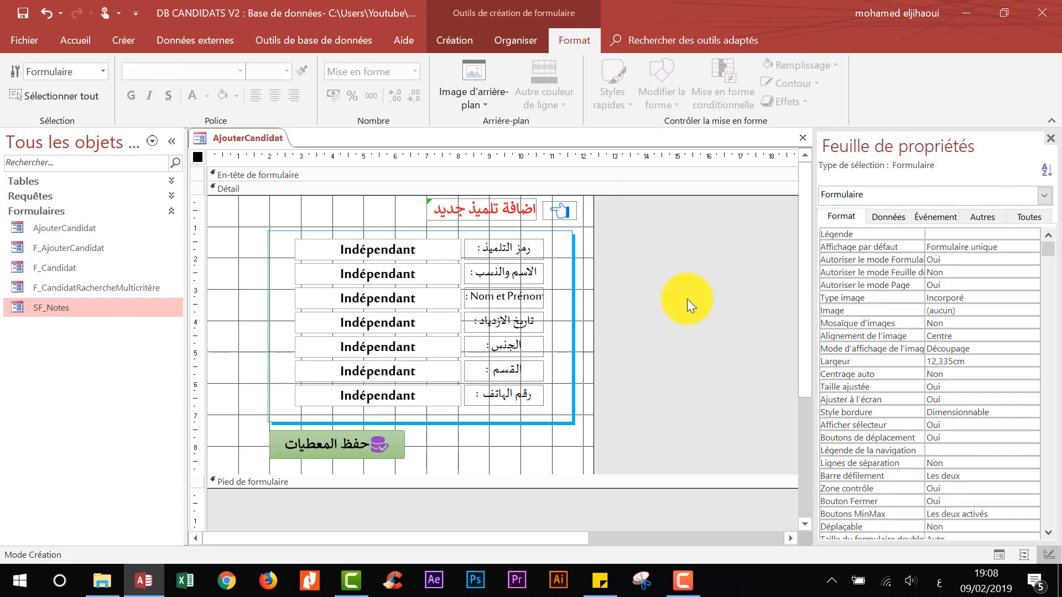
# Move all the form's controls together about 1.2 cm left and slightly down, and narrow the form to about 11.9 cm.
pyautogui.moveTo(631, 207); pyautogui.dragTo(298, 450)
pyautogui.moveTo(389, 460); pyautogui.dragTo(350, 467)
pyautogui.click(616, 238)
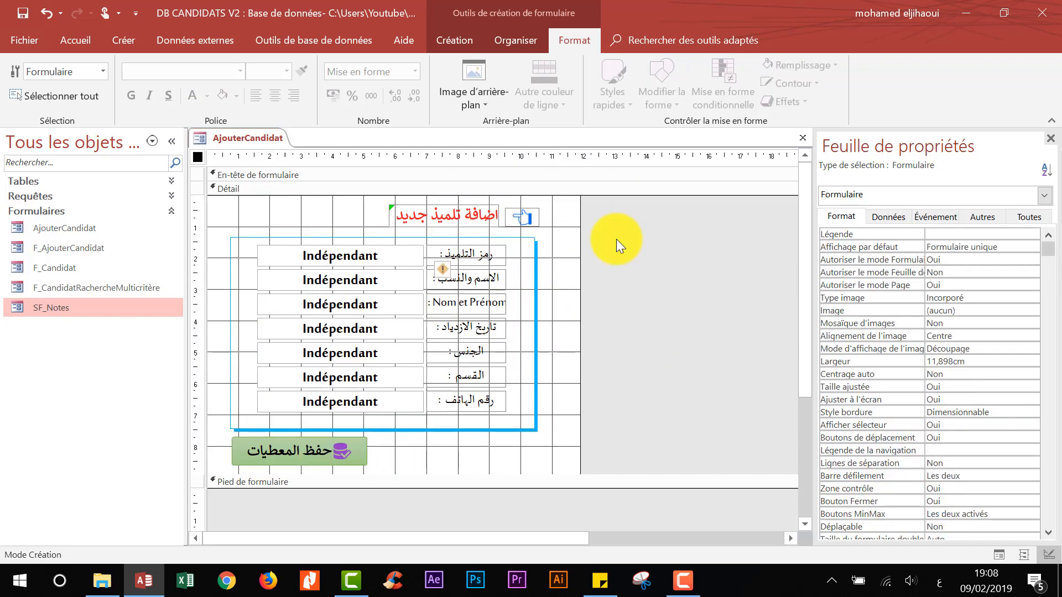
# Insert fond-ecran-wallpaper-image-arriere-plan-abstrait-gris-02 from the desktop ICONES folder as the form's background image.
pyautogui.click(485, 97)
pyautogui.click(495, 381)
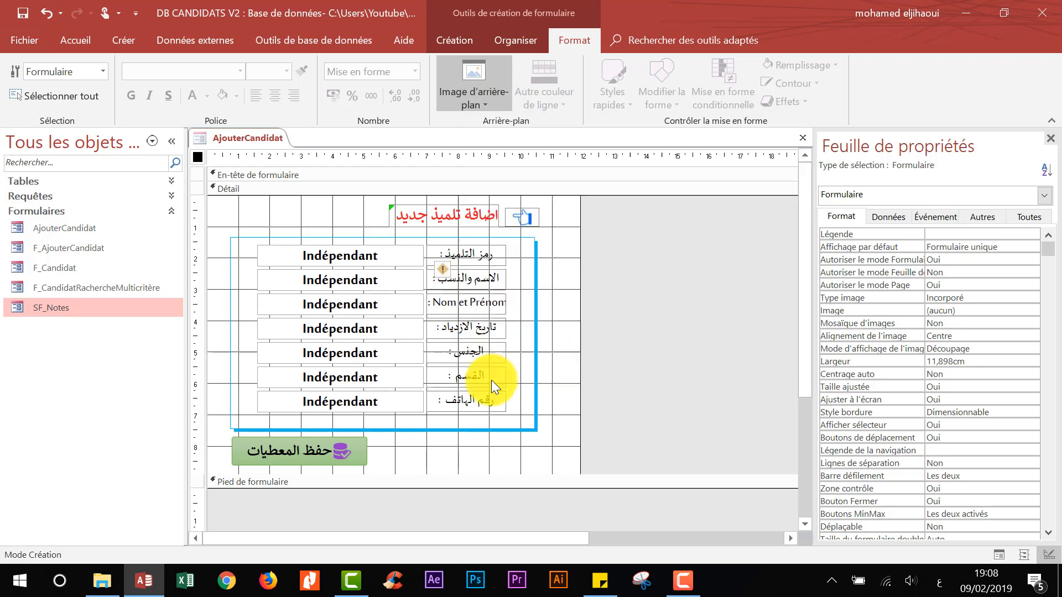
pyautogui.click(63, 123)
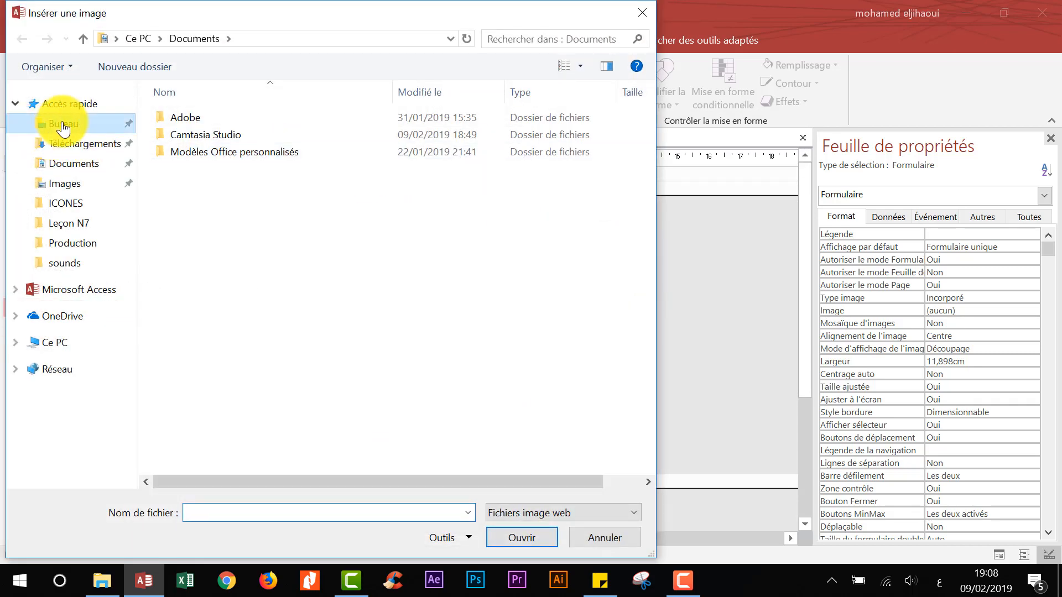
pyautogui.doubleClick(201, 136)
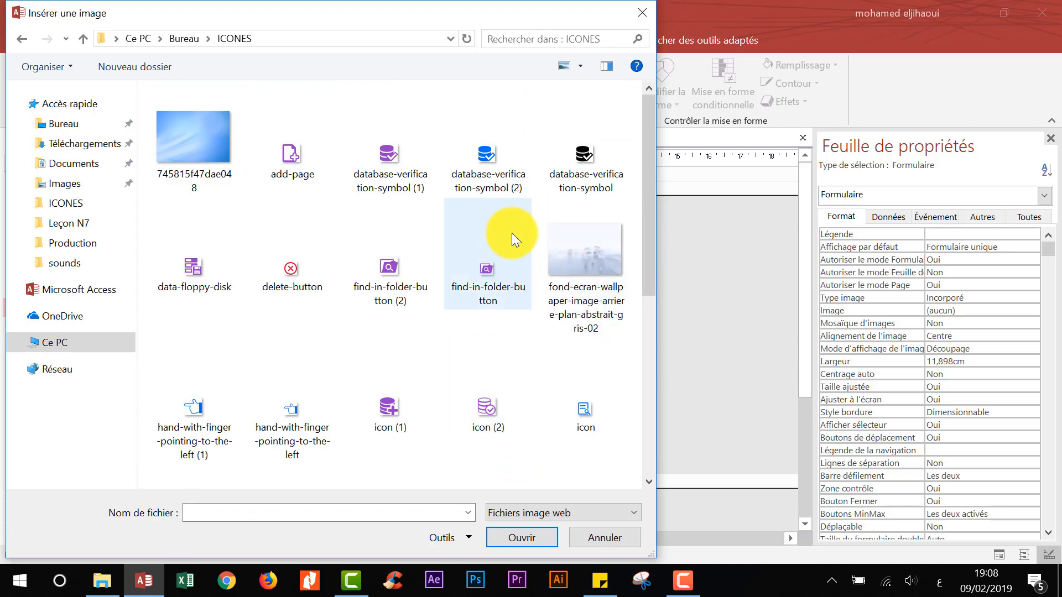
pyautogui.doubleClick(589, 240)
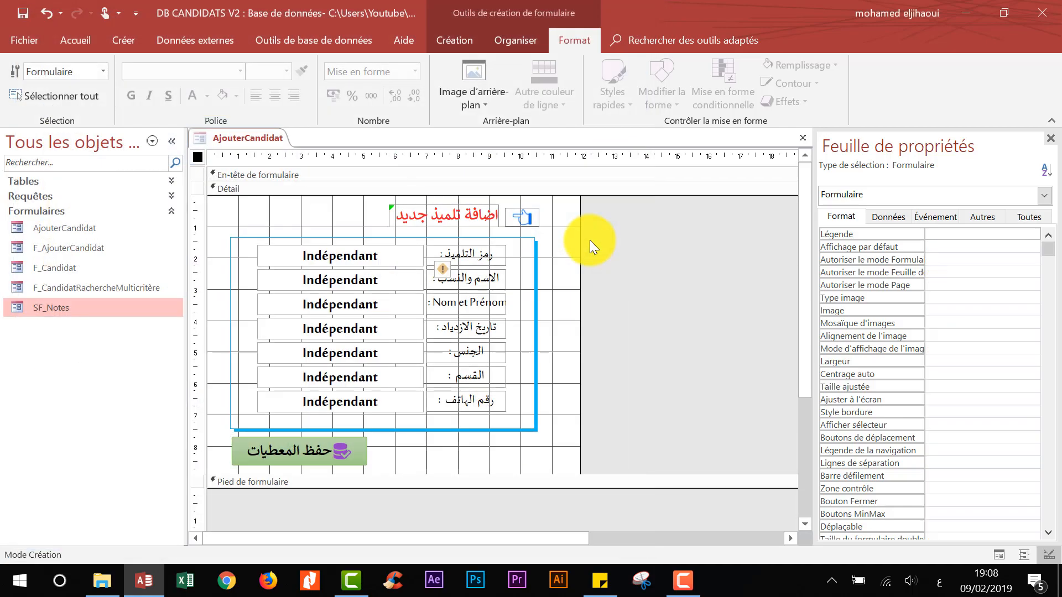
# Set the form background image's display mode to Échelle.
pyautogui.click(998, 349)
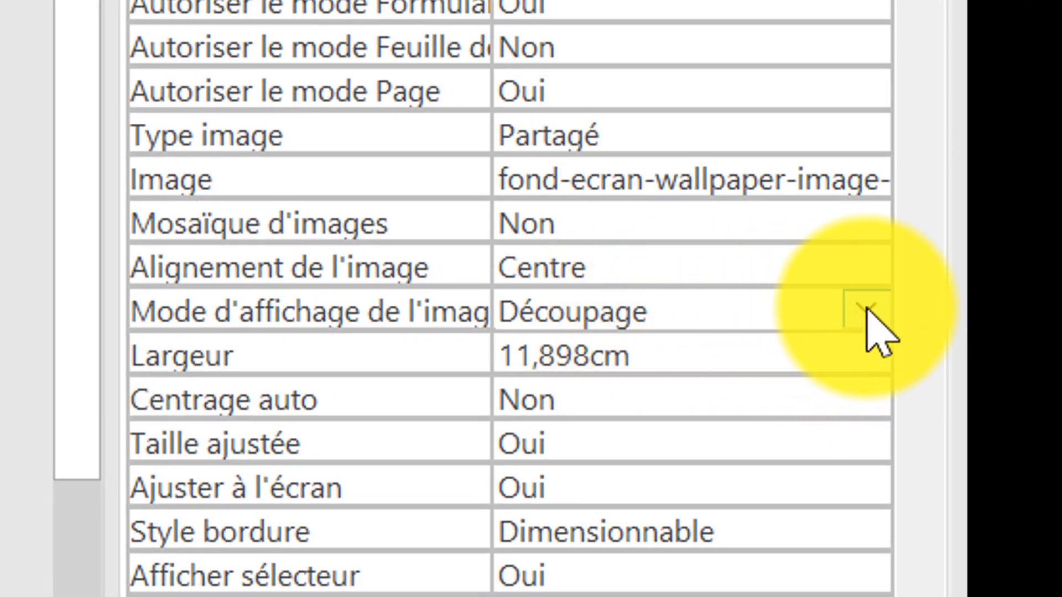
pyautogui.click(865, 315)
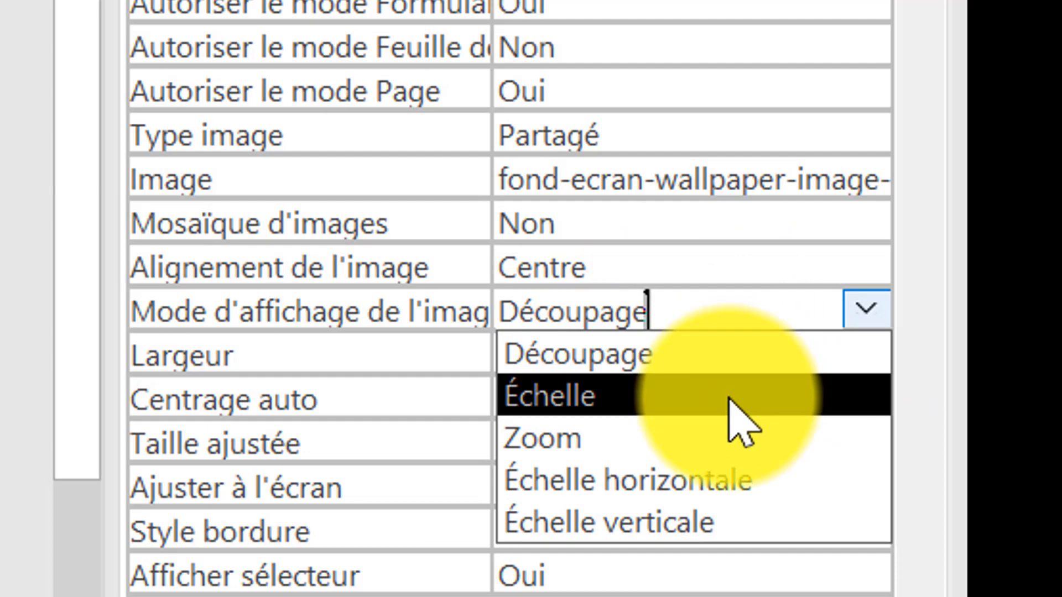
pyautogui.click(729, 400)
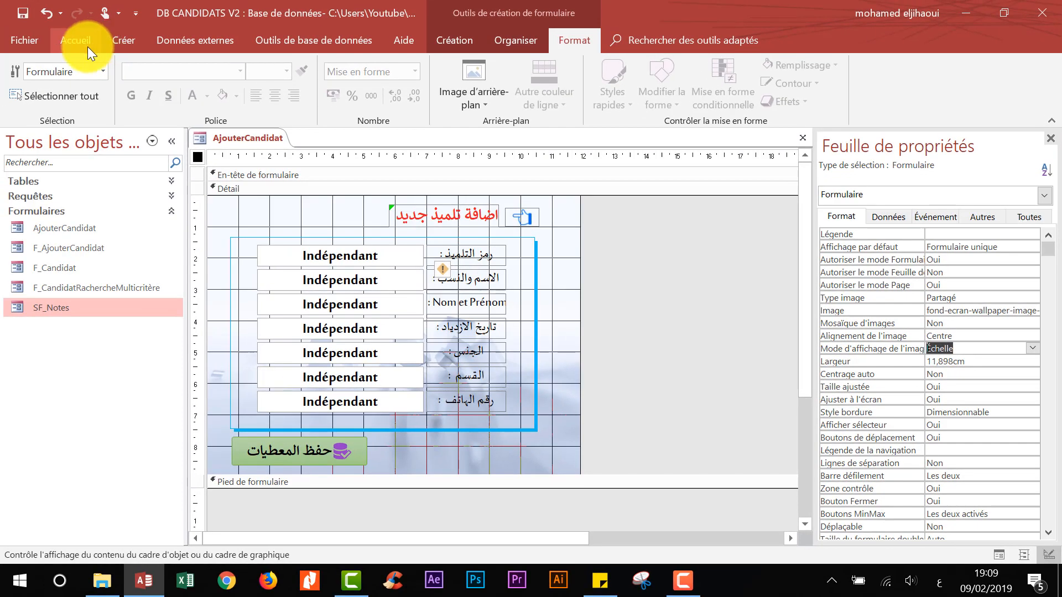
# Preview the AjouterCandidat form with its background in form view, then return to design view.
pyautogui.click(88, 46)
pyautogui.click(29, 73)
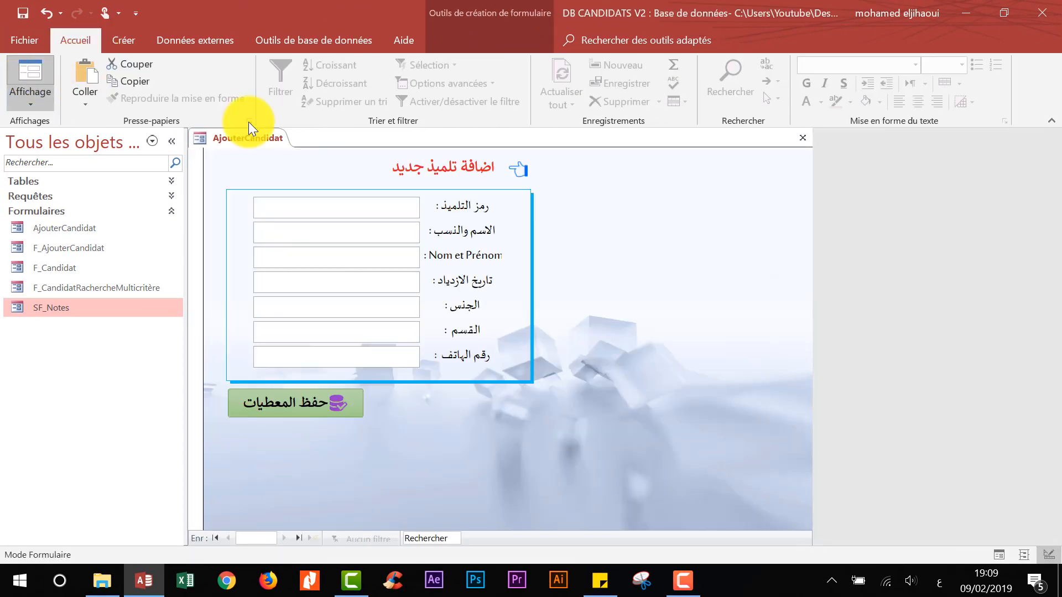
pyautogui.rightClick(621, 217)
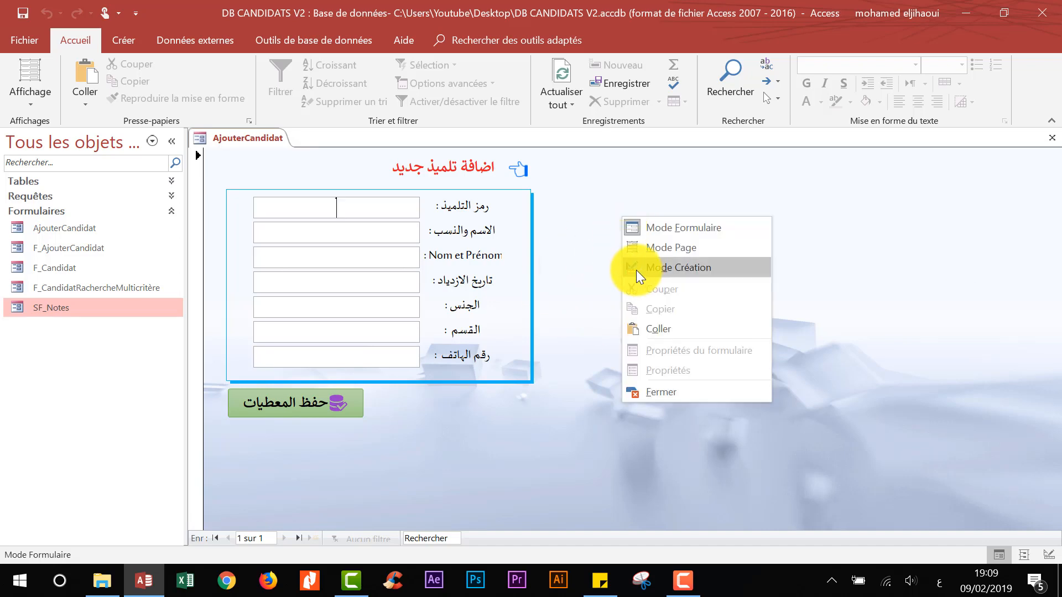
pyautogui.click(650, 268)
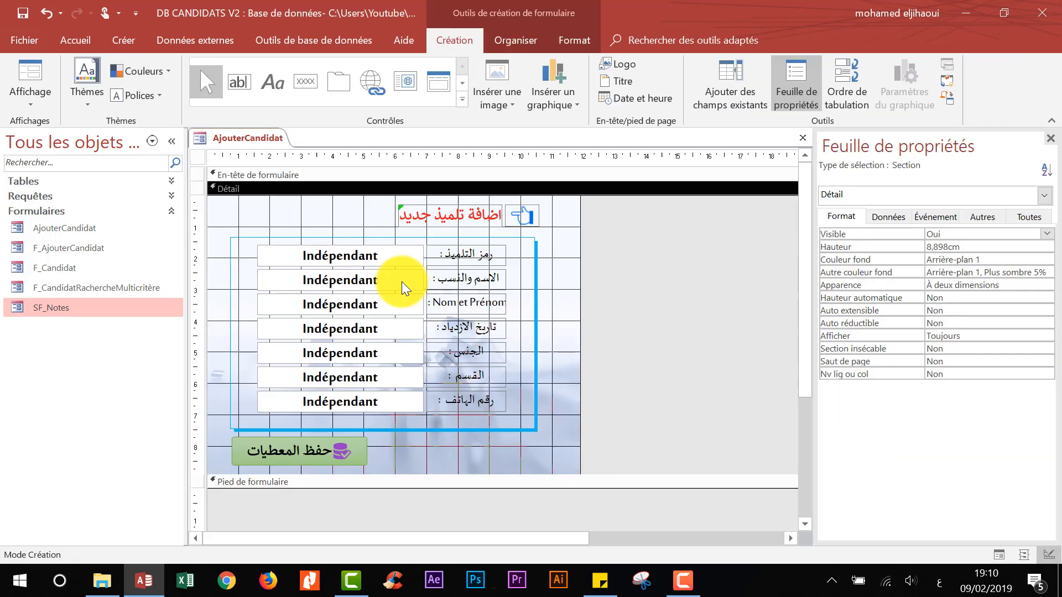
# Rename the رمز التلميذ text box as txtidCandidat.
pyautogui.click(379, 261)
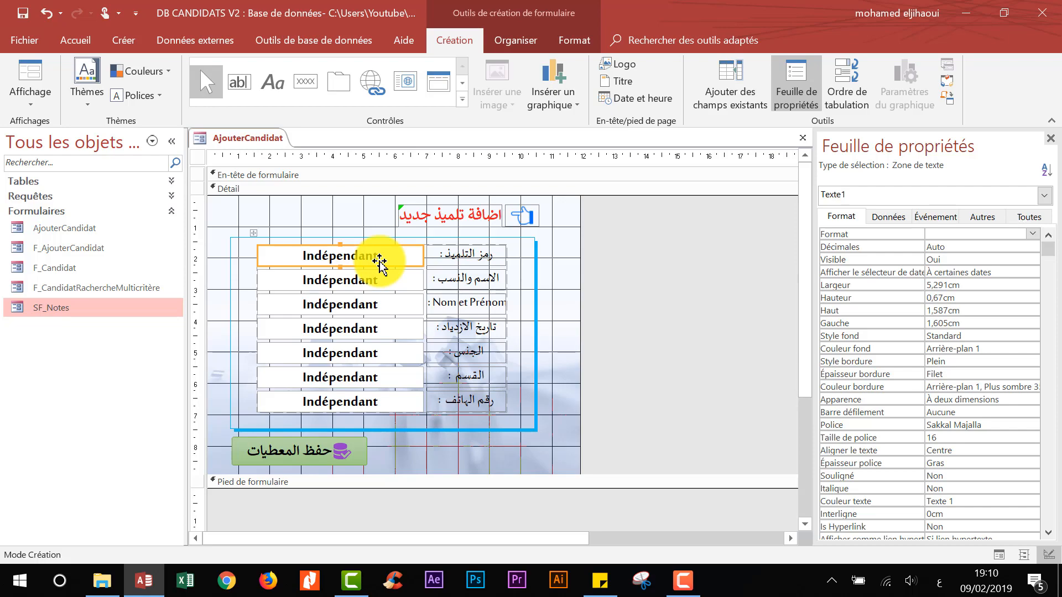
pyautogui.click(1030, 217)
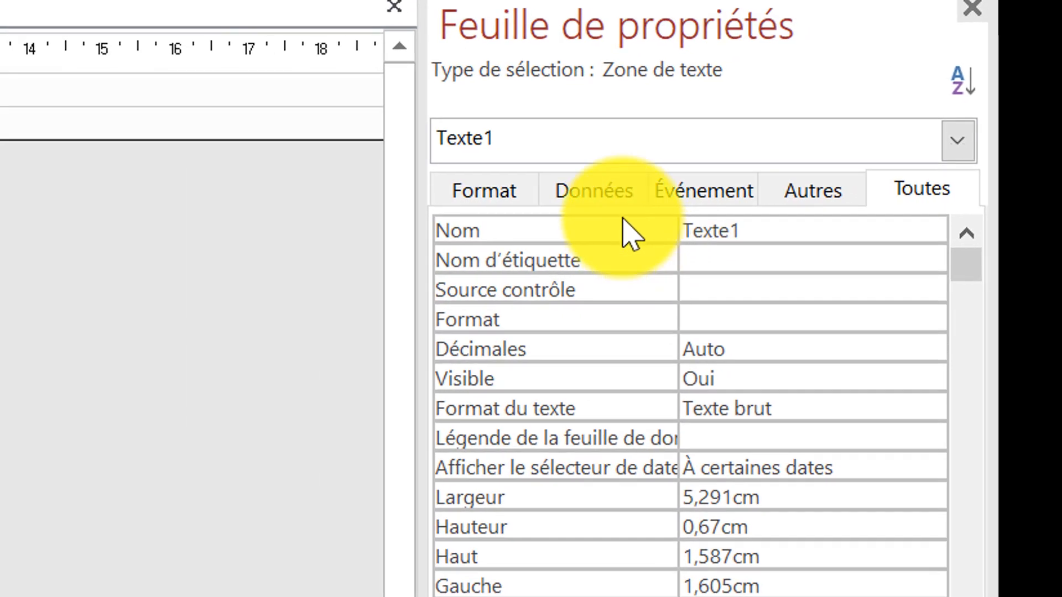
pyautogui.click(932, 235)
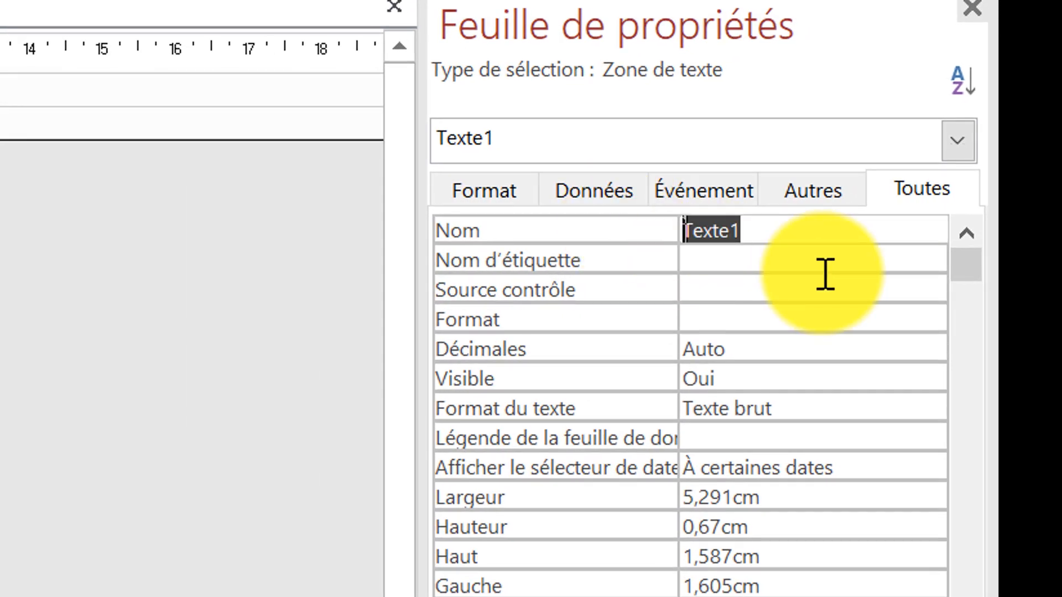
pyautogui.write('txt')
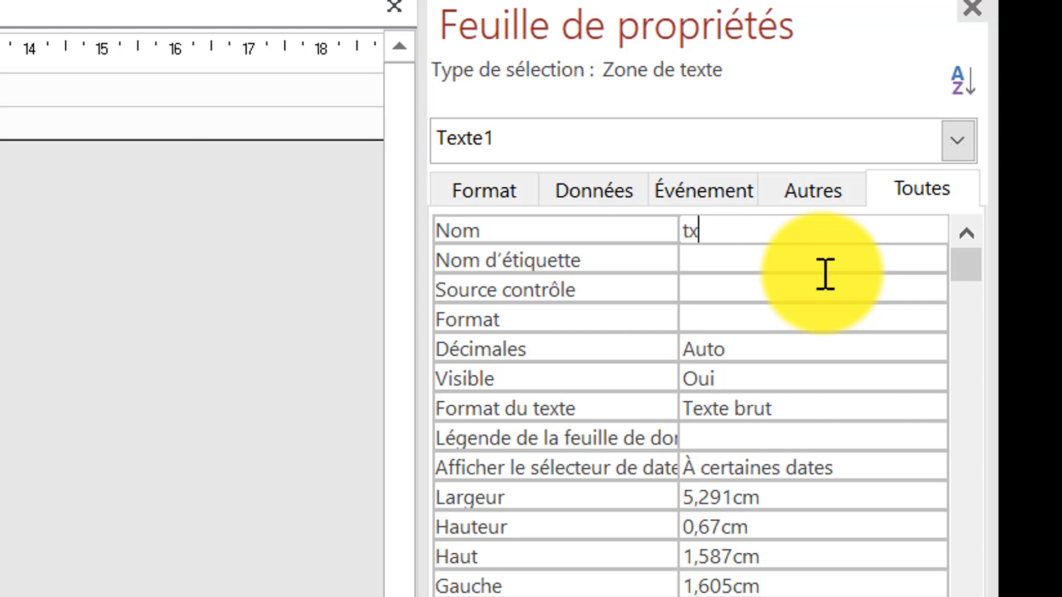
pyautogui.write('idCandidat')
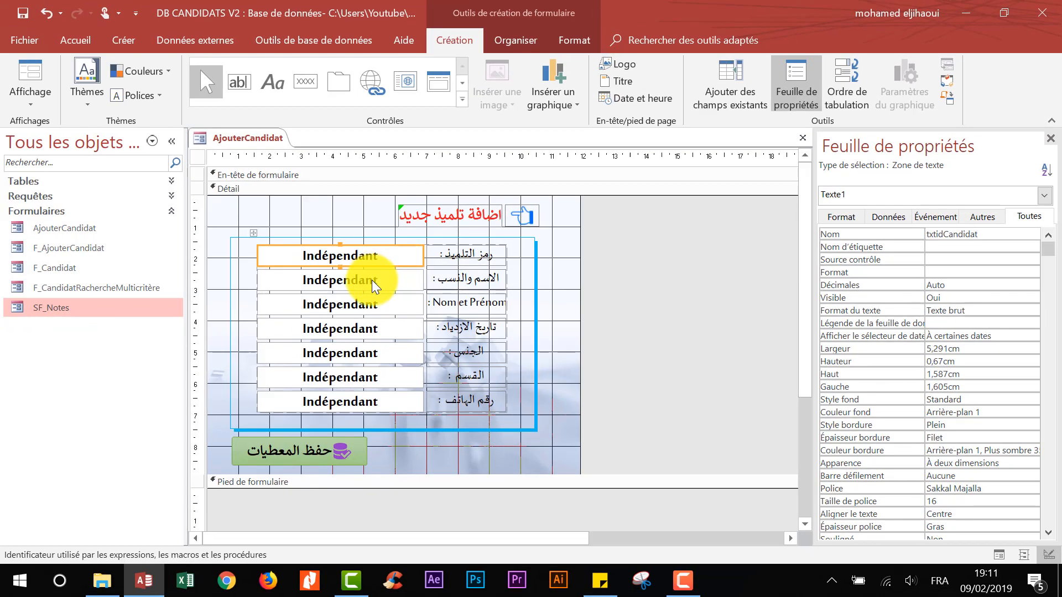
# Rename the الاسم والنسب text box as txtNomAr.
pyautogui.click(372, 280)
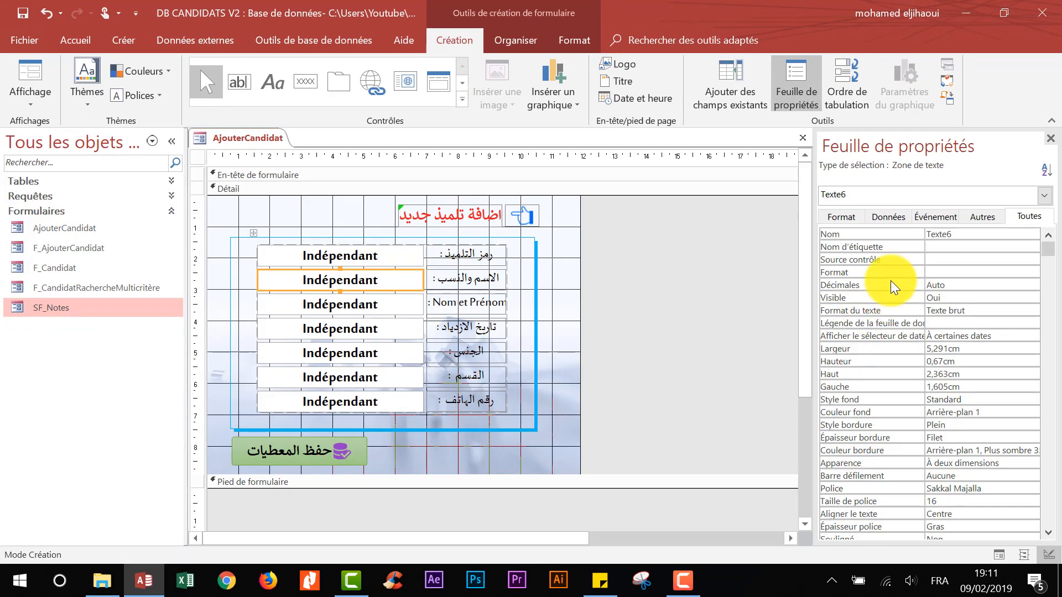
pyautogui.click(904, 235)
pyautogui.write('txt')
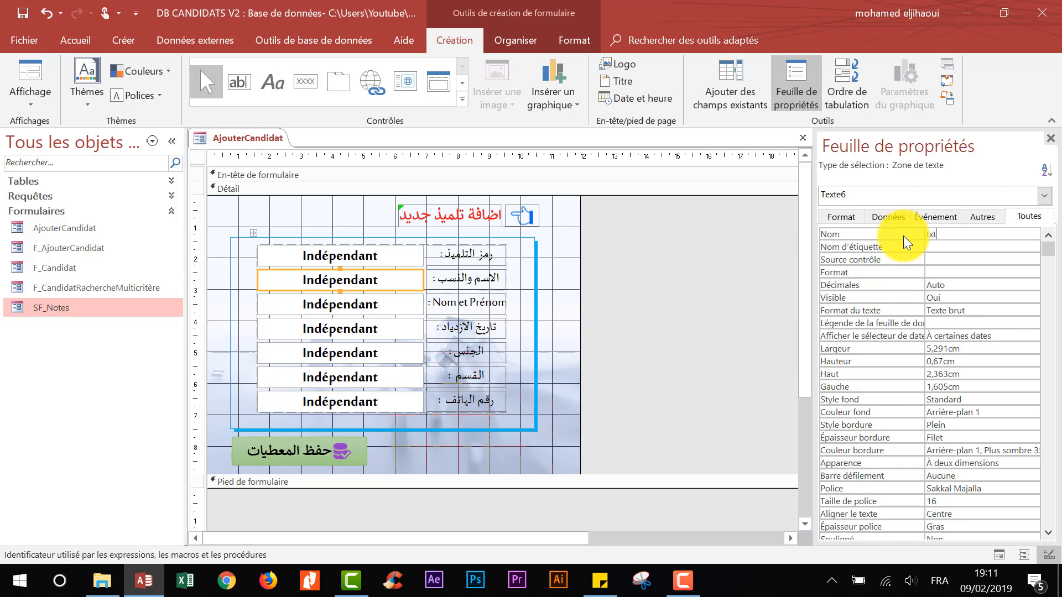
pyautogui.write('NomAr')
# Rename the Nom et Prénom text box as txtNomFr.
pyautogui.click(400, 304)
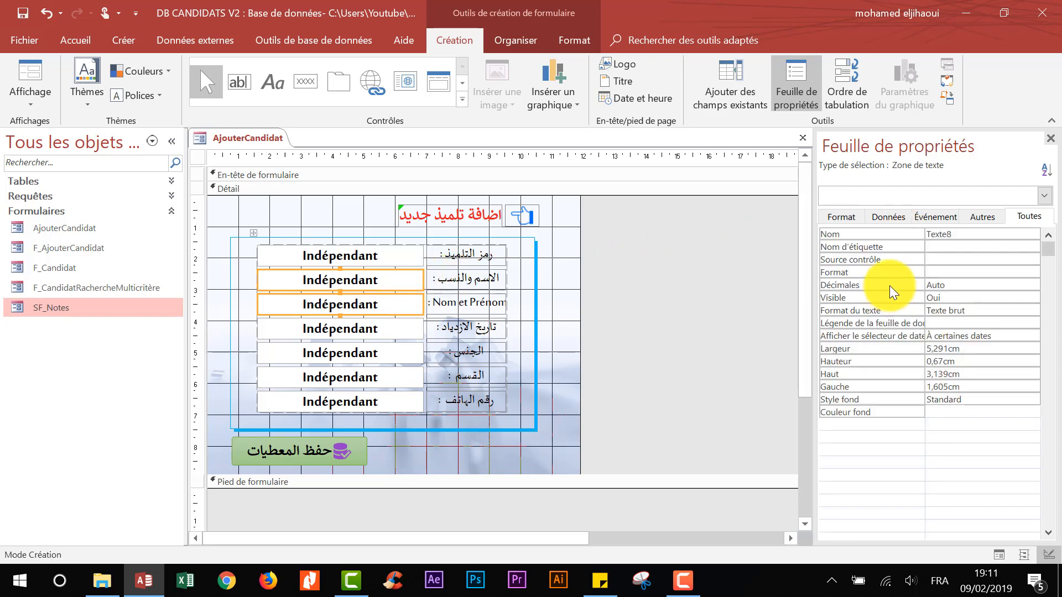
pyautogui.click(884, 237)
pyautogui.write('tx')
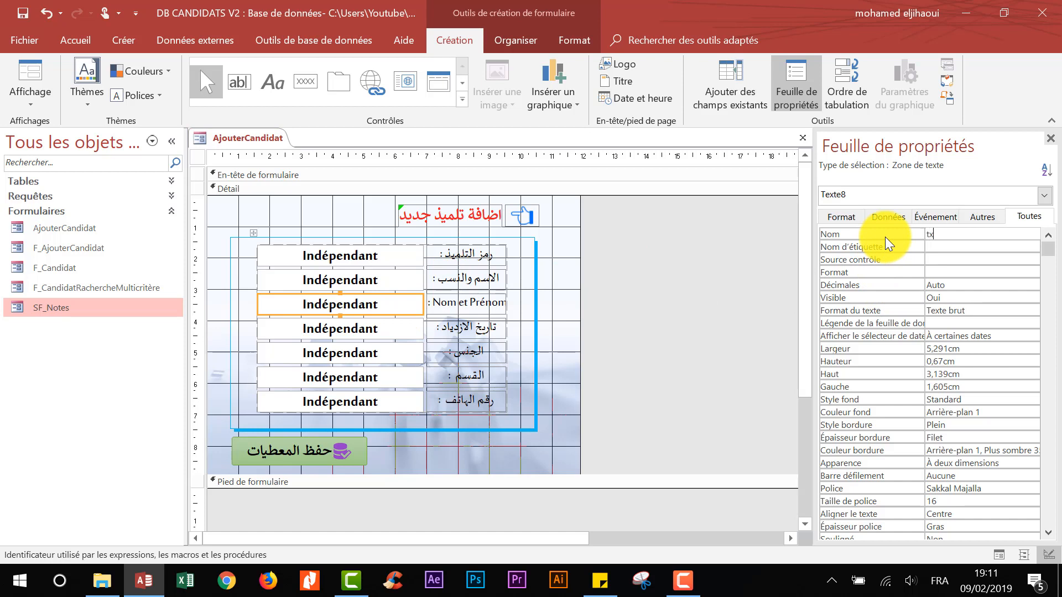
pyautogui.write('tNomFr')
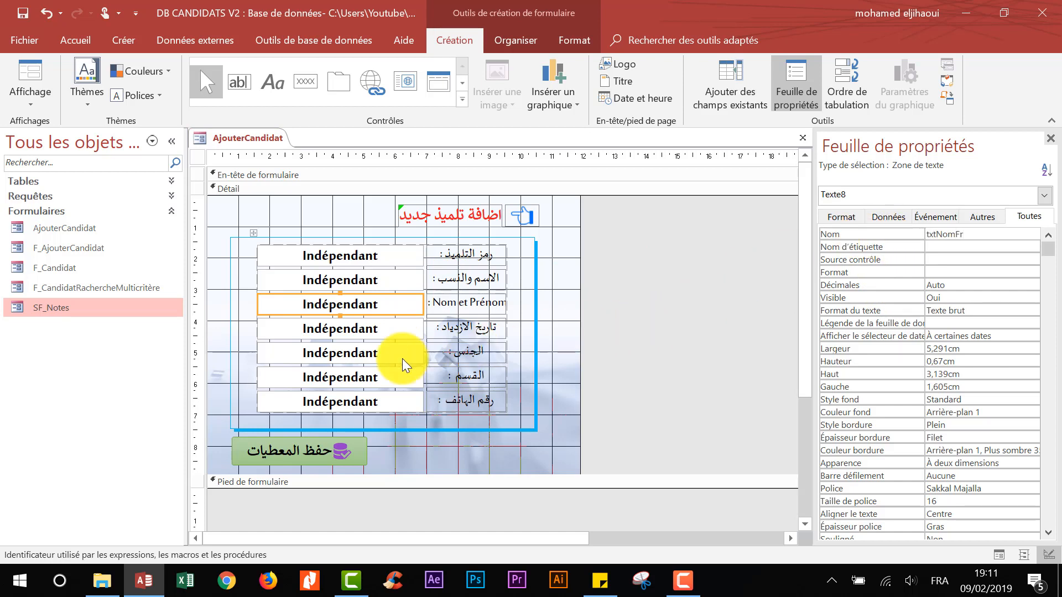
# Rename the تاريخ الازدياد text box with a txt-prefixed birth date name.
pyautogui.click(400, 329)
pyautogui.click(920, 234)
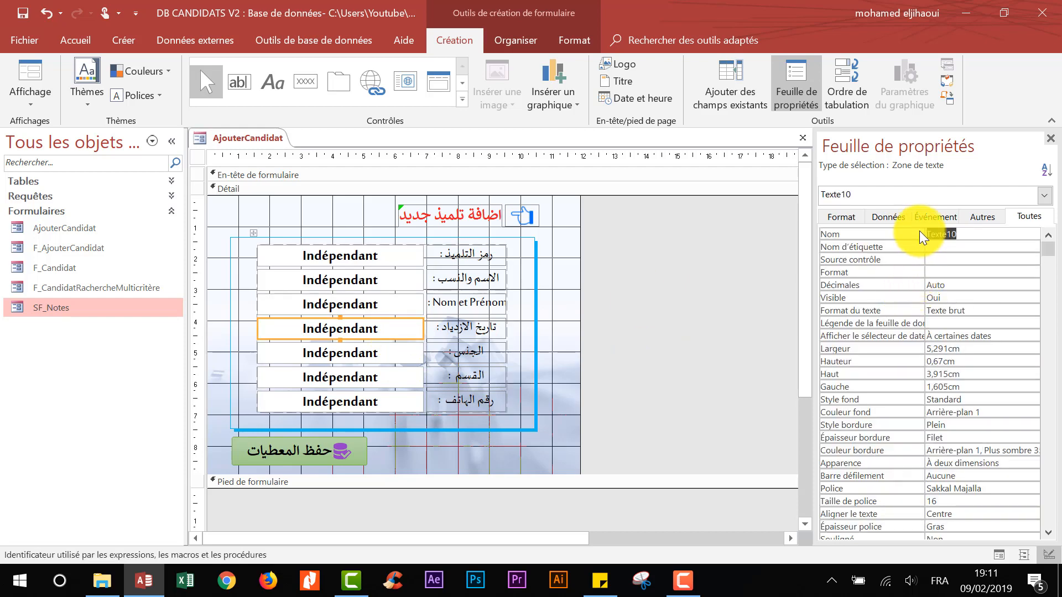
pyautogui.write('txt')
pyautogui.write('iss')
# Rename the الجنس text box as txtGenre.
pyautogui.click(396, 349)
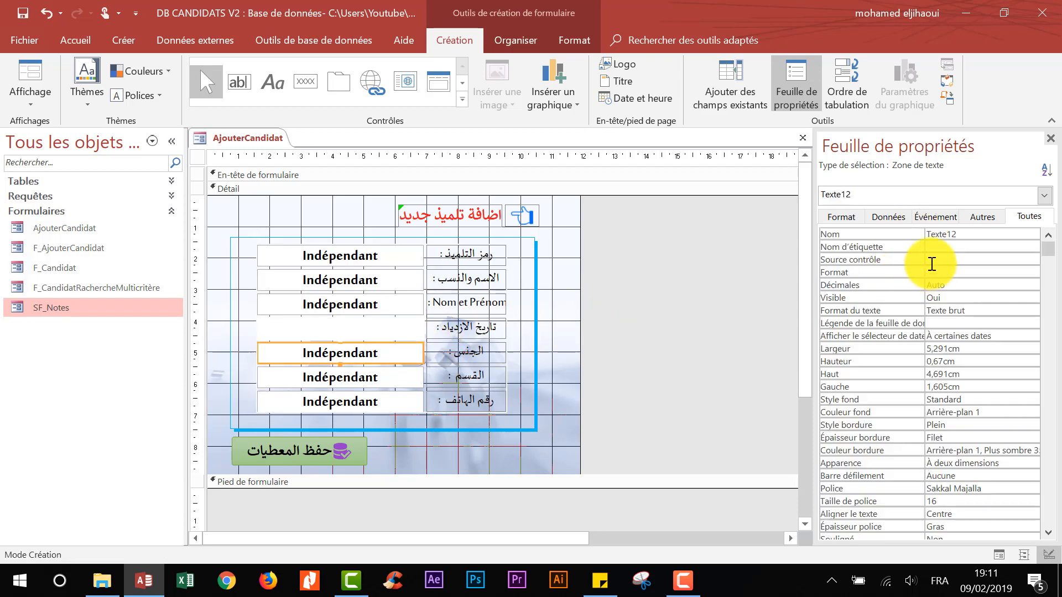
pyautogui.click(910, 235)
pyautogui.write('txt')
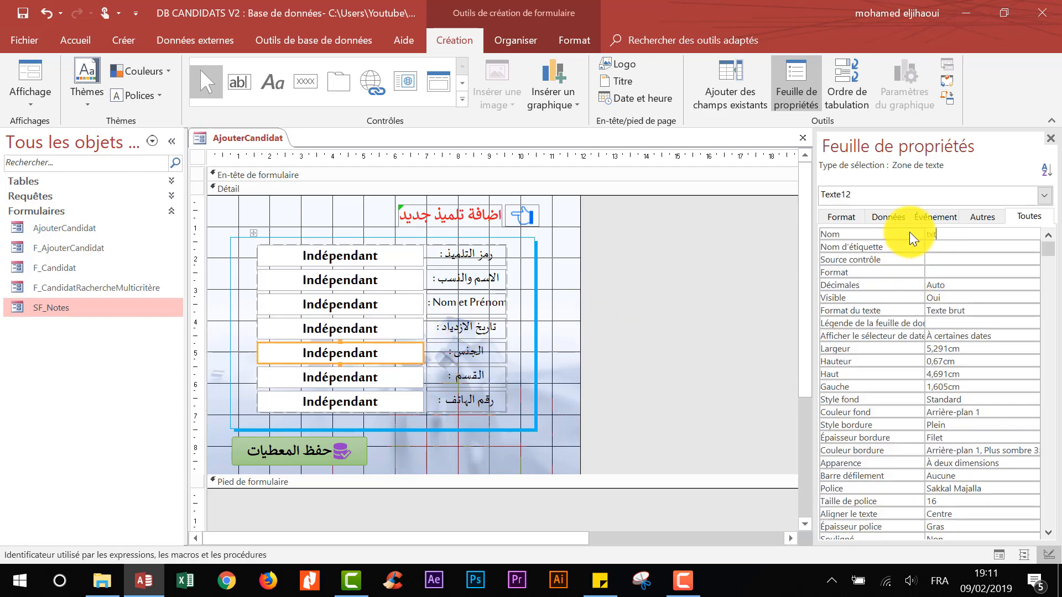
pyautogui.write('Genre')
# Rename the القسم text box as txtClasse.
pyautogui.click(404, 374)
pyautogui.click(895, 235)
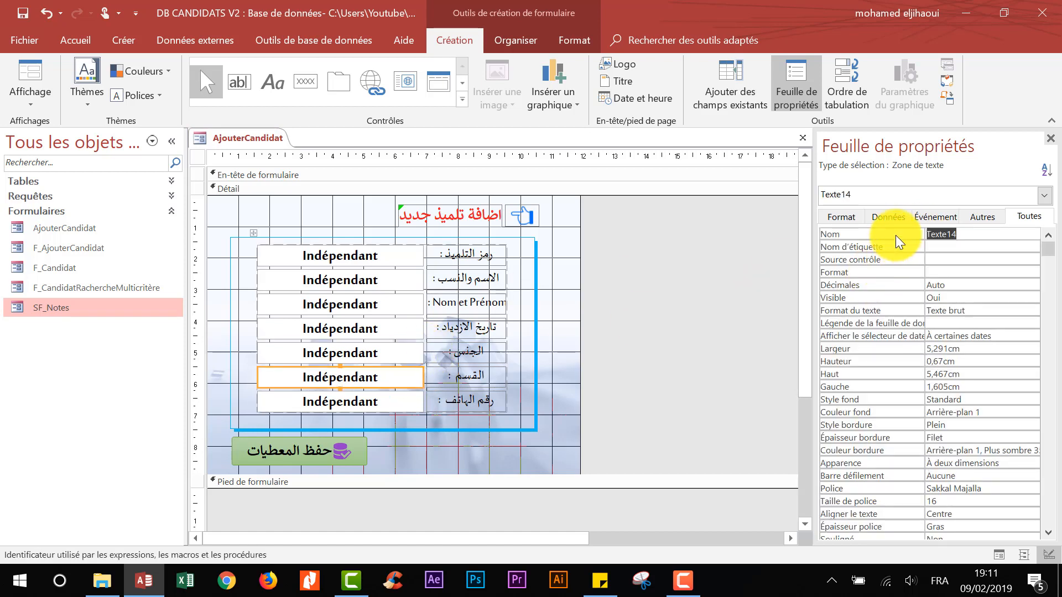
pyautogui.write('txtClasse')
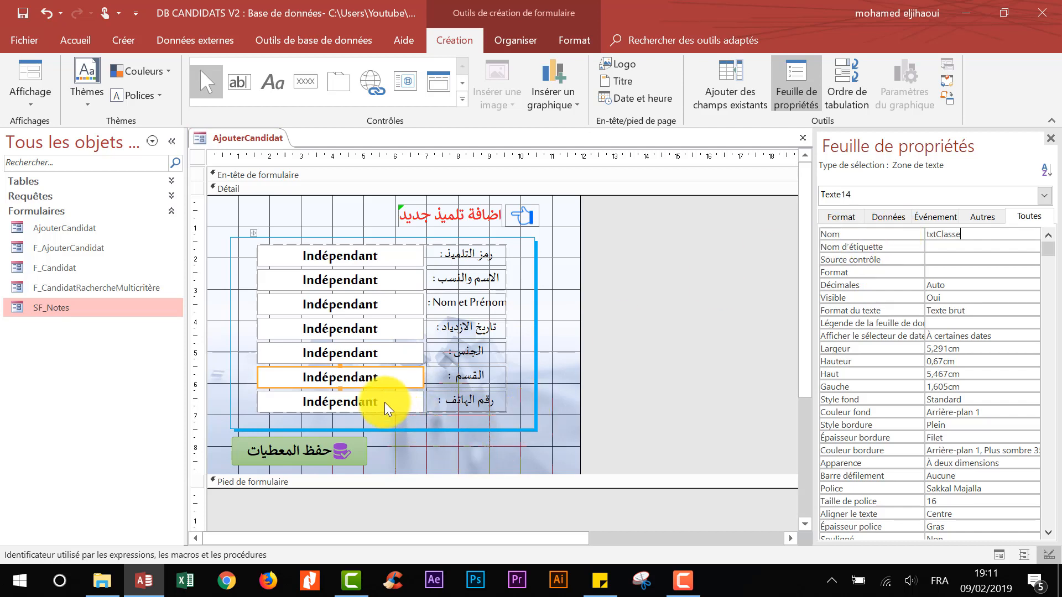
# Rename the رقم الهاتف text box as txtTel.
pyautogui.click(388, 360)
pyautogui.click(386, 402)
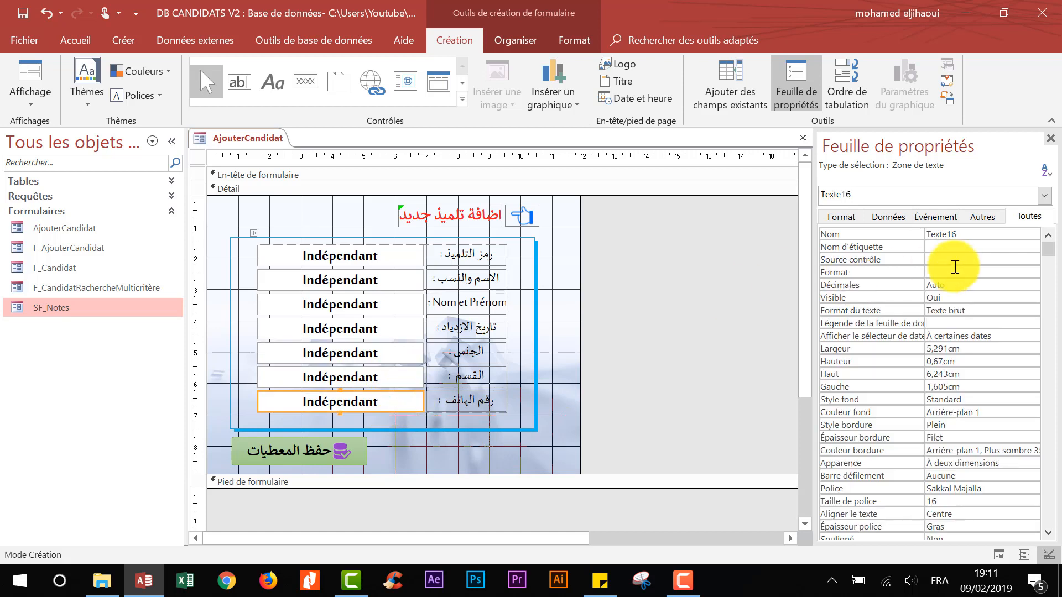
pyautogui.click(902, 235)
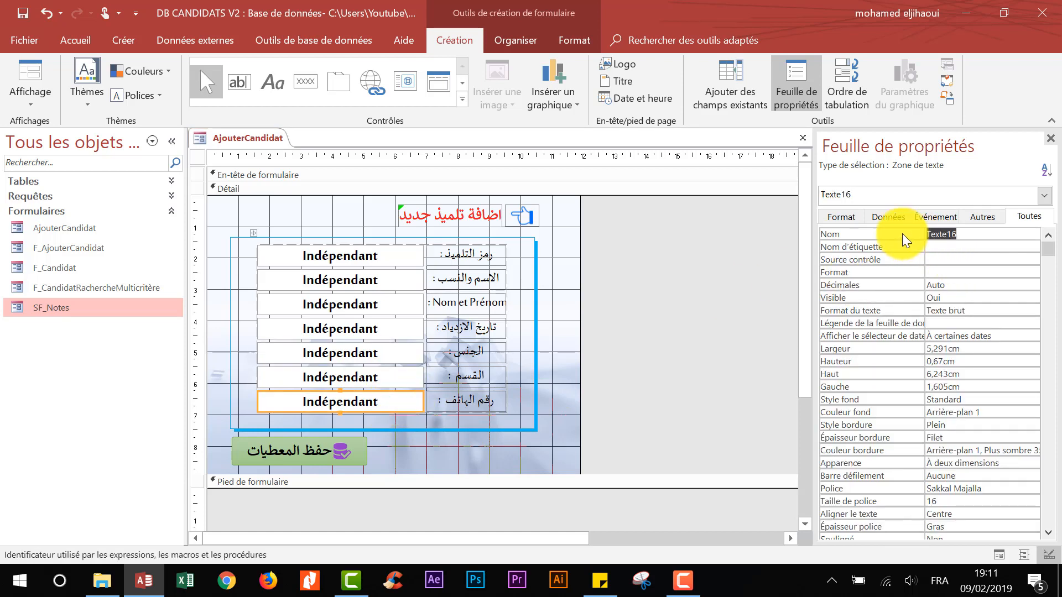
pyautogui.write('txtTel')
pyautogui.click(774, 352)
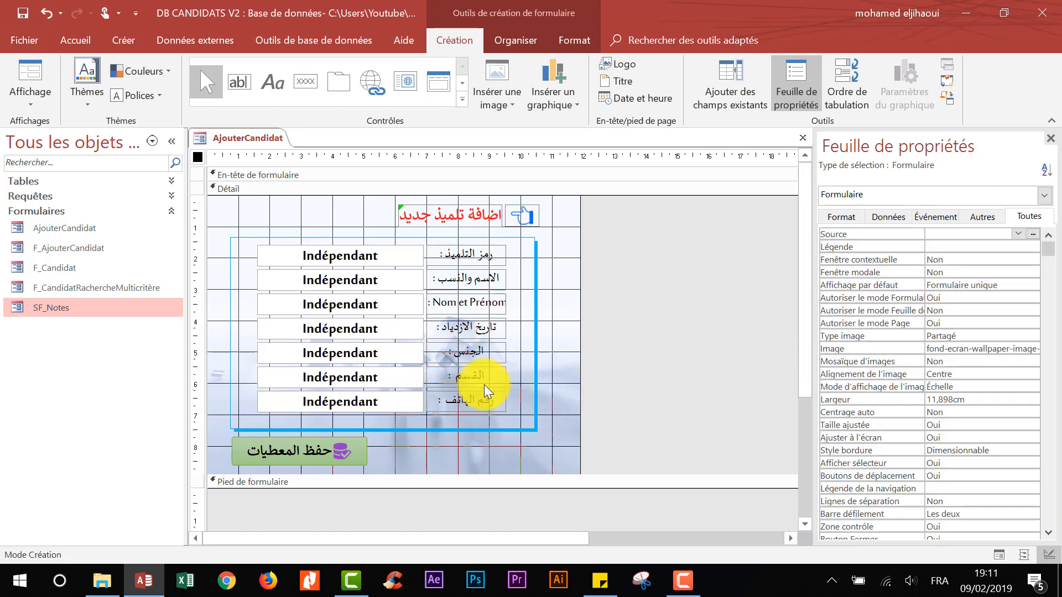
# Convert the txtGenre text box into a drop-down list (Zone de liste déroulante).
pyautogui.click(392, 354)
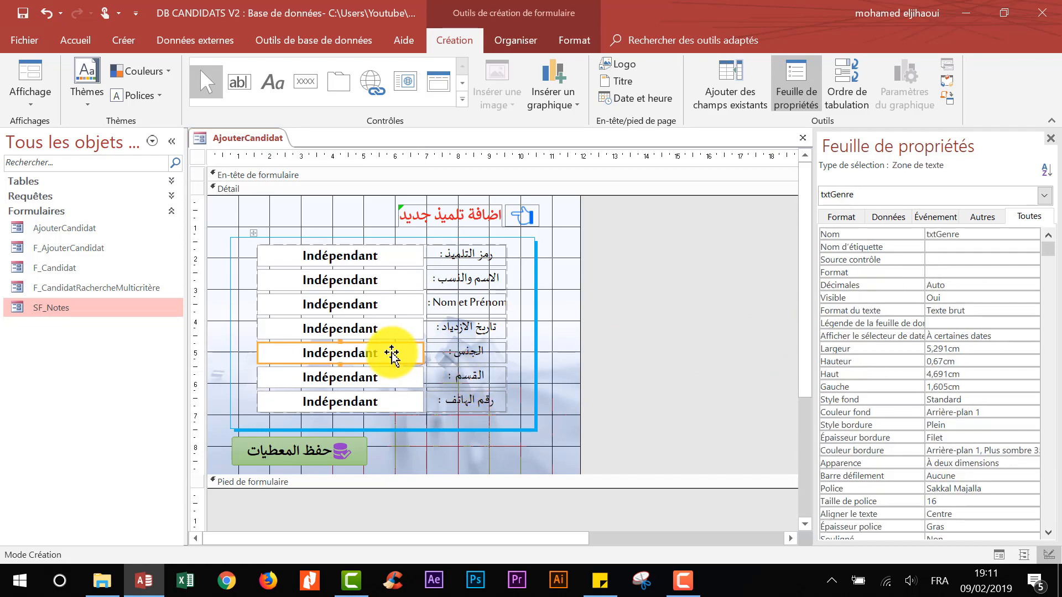
pyautogui.rightClick(391, 354)
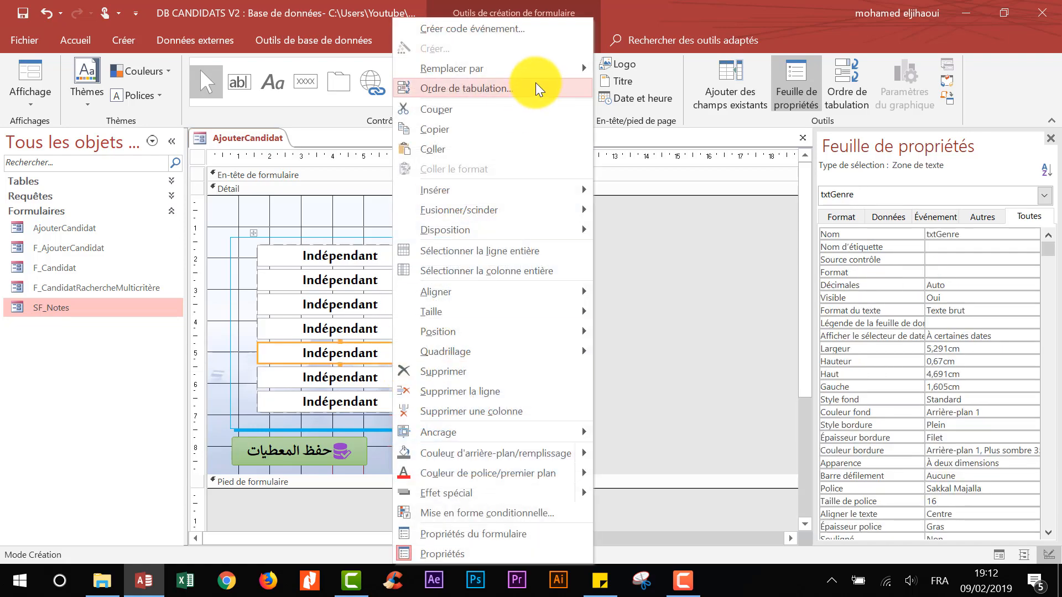
pyautogui.moveTo(543, 75)
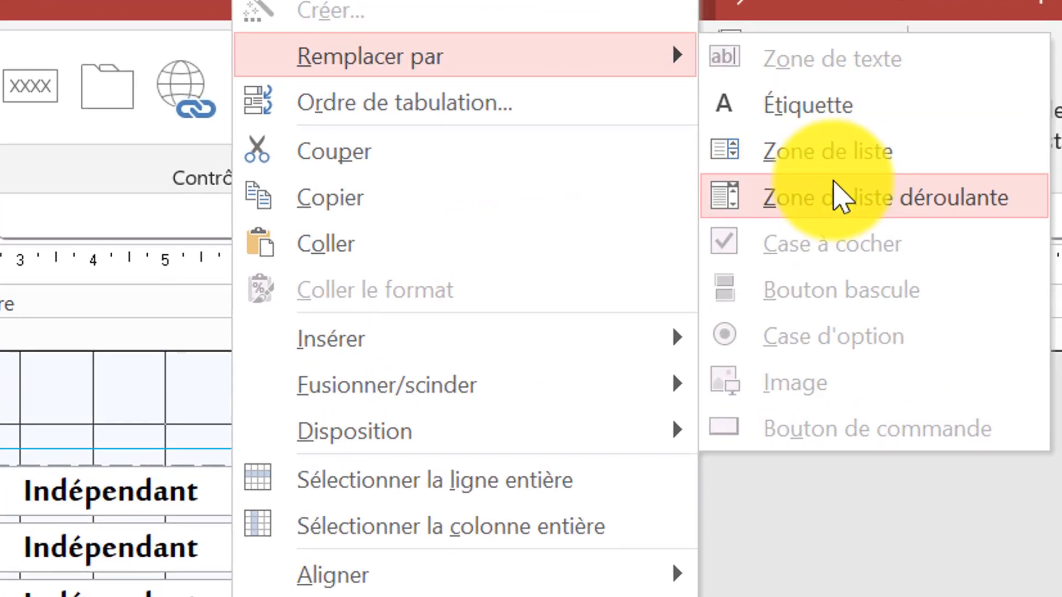
pyautogui.click(830, 196)
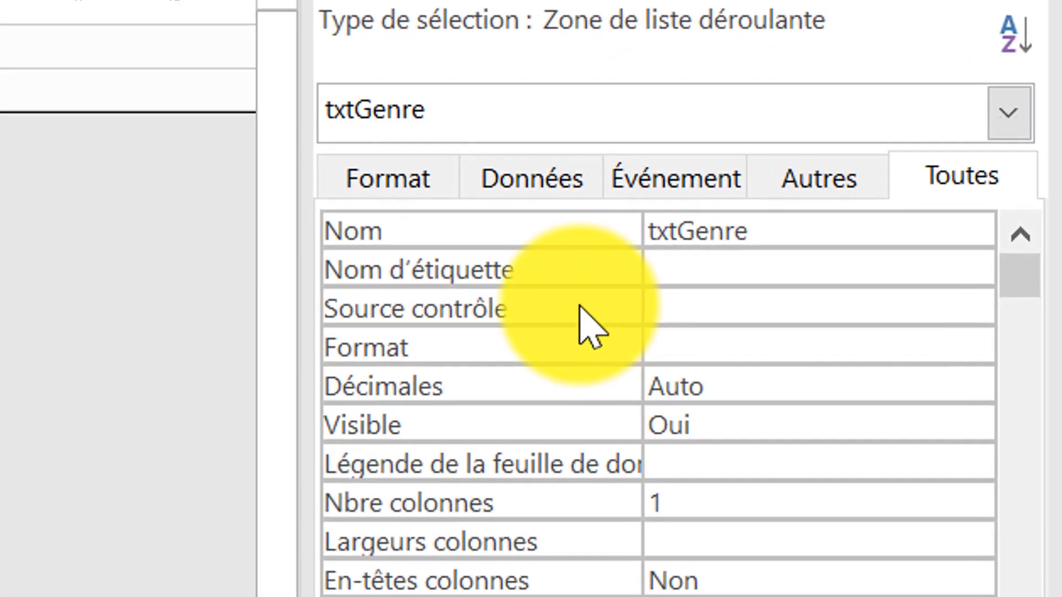
# Set the txtGenre drop-down's Origine source property to Liste valeurs.
pyautogui.click(701, 195)
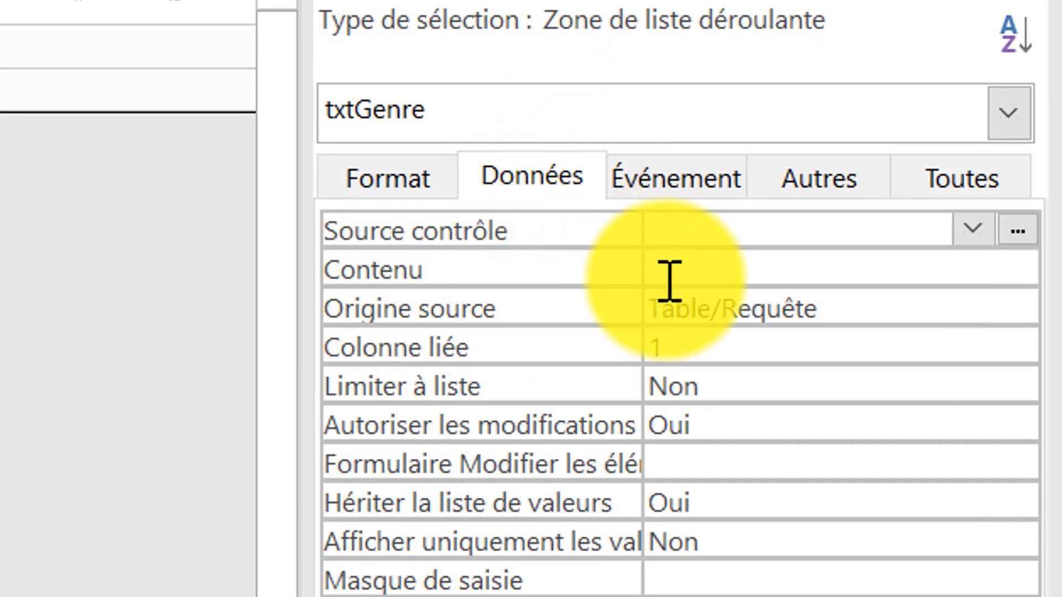
pyautogui.click(885, 306)
pyautogui.click(1012, 306)
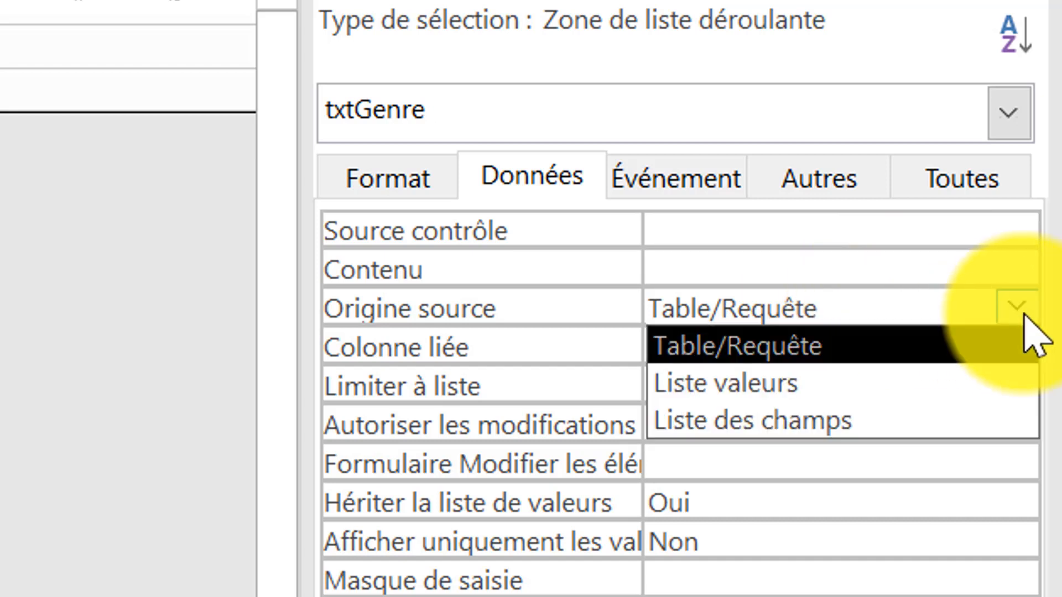
pyautogui.click(913, 385)
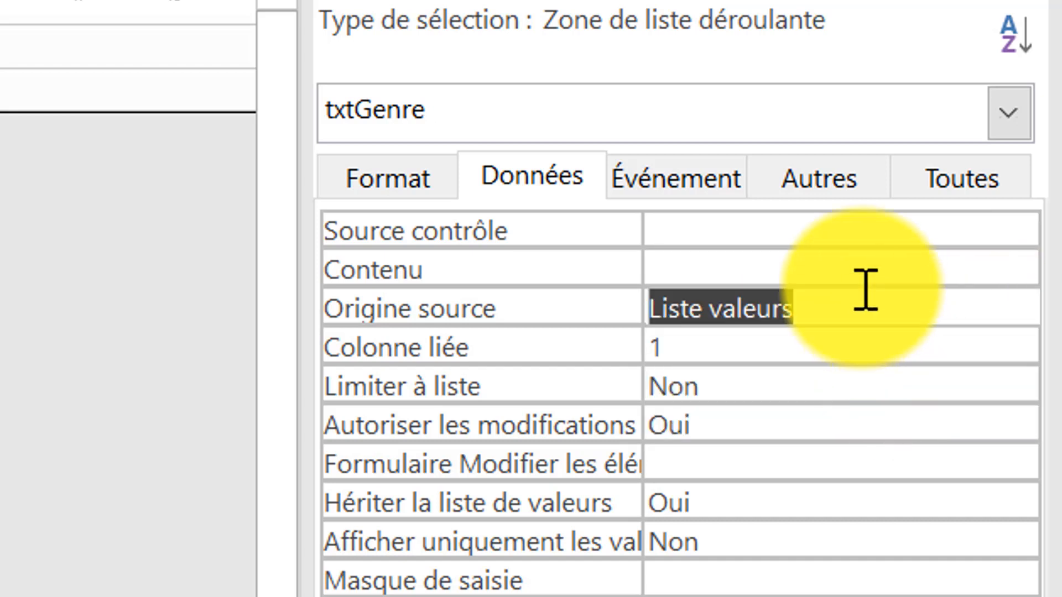
# Enter M and F as the list items of the txtGenre drop-down.
pyautogui.click(968, 271)
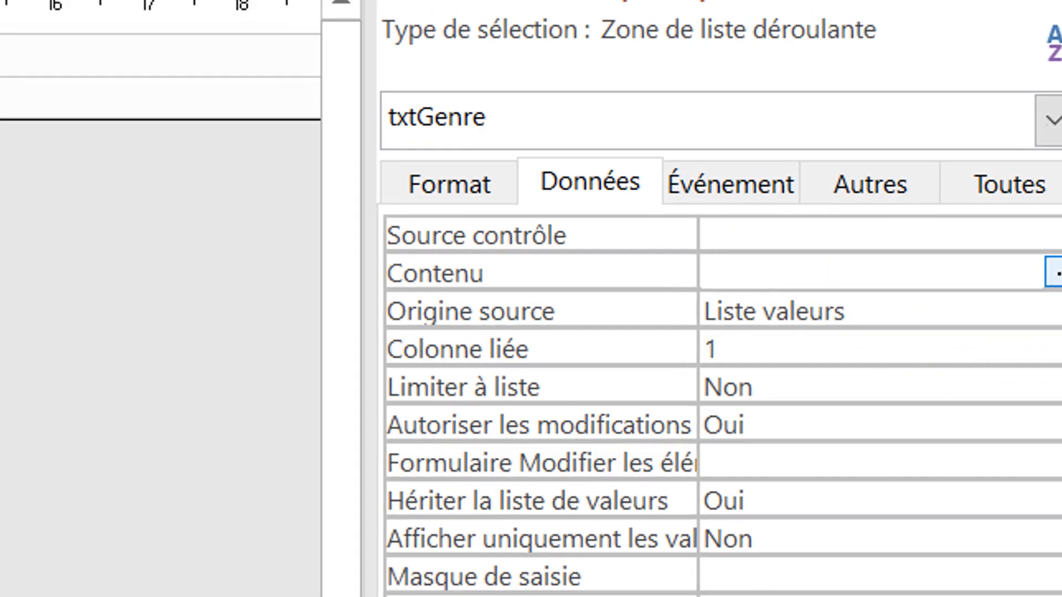
pyautogui.click(1017, 271)
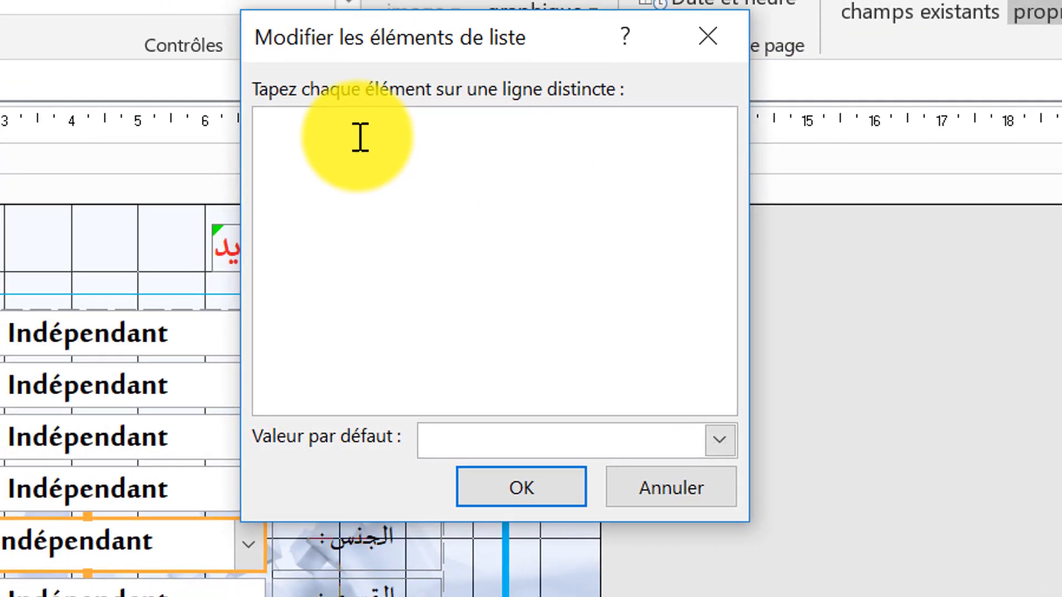
pyautogui.write('F')
pyautogui.press('BackSpace')
pyautogui.write('M')
pyautogui.press('Return')
pyautogui.write('F')
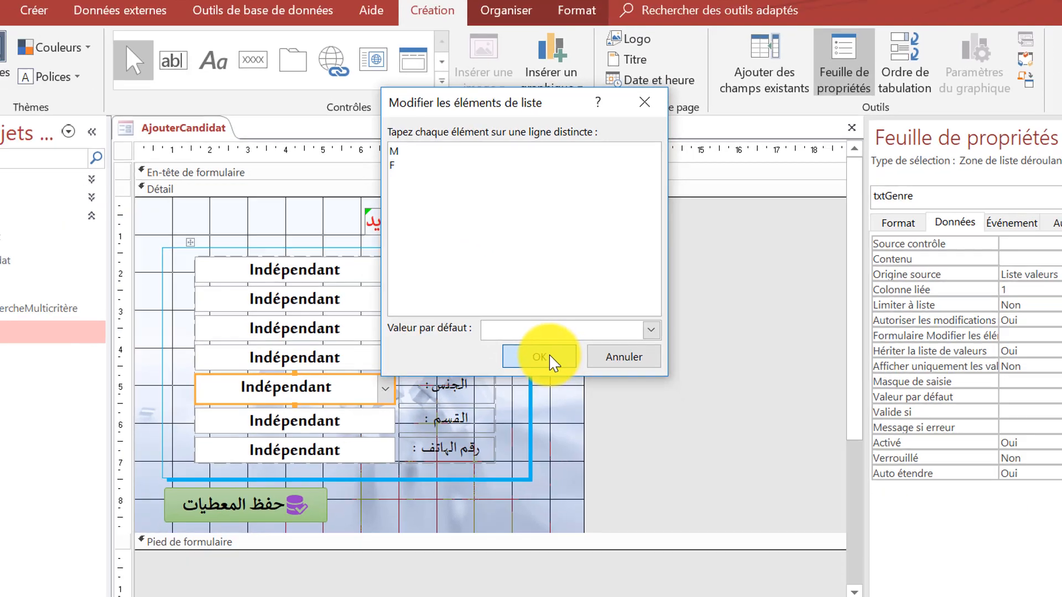
pyautogui.click(544, 489)
# Convert the txtClasse text box into a drop-down list (Zone de liste déroulante).
pyautogui.click(405, 378)
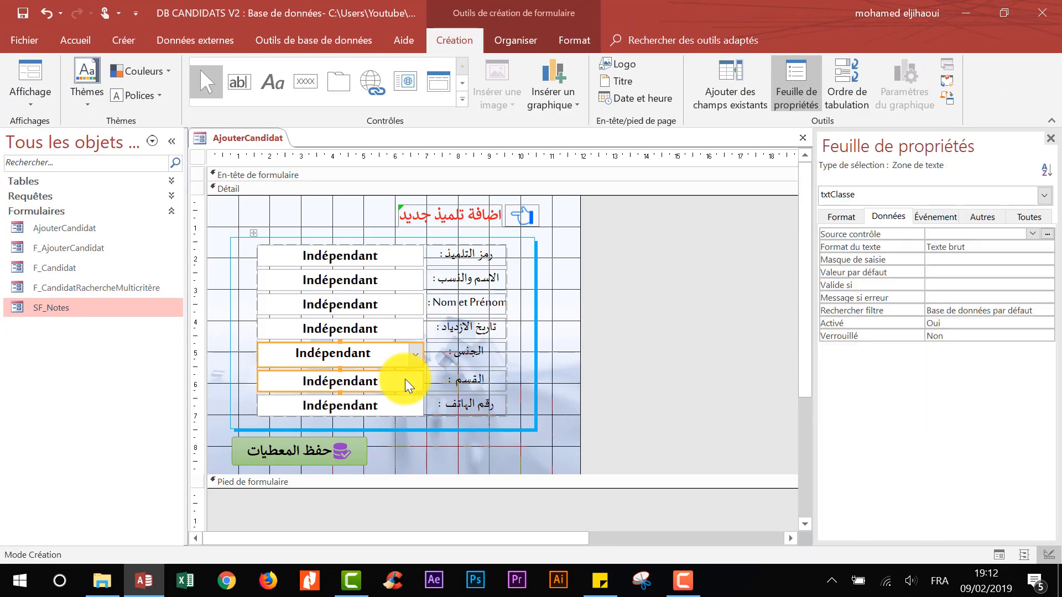
pyautogui.rightClick(405, 379)
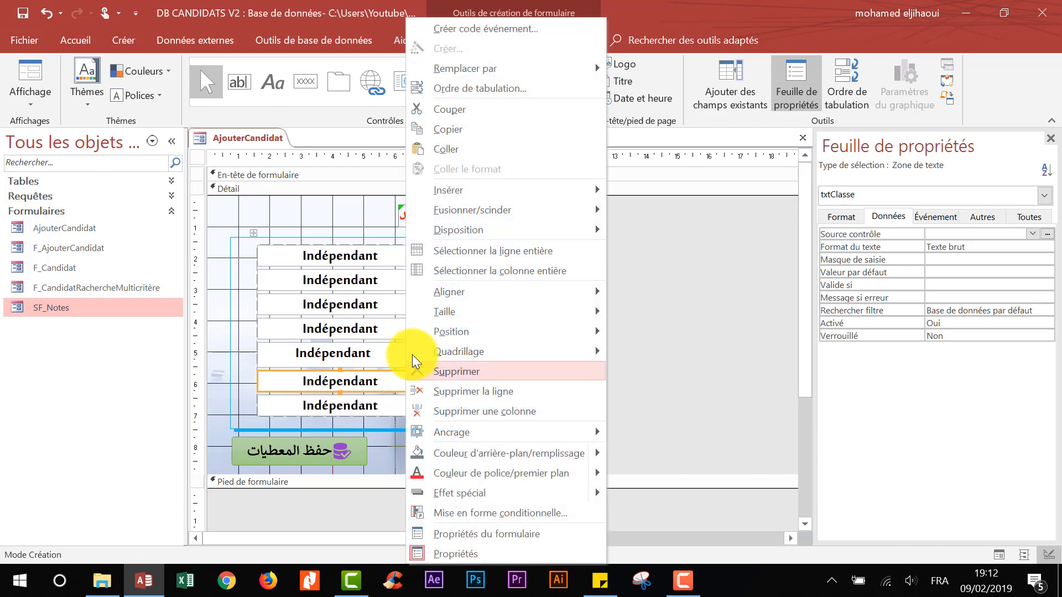
pyautogui.moveTo(510, 68)
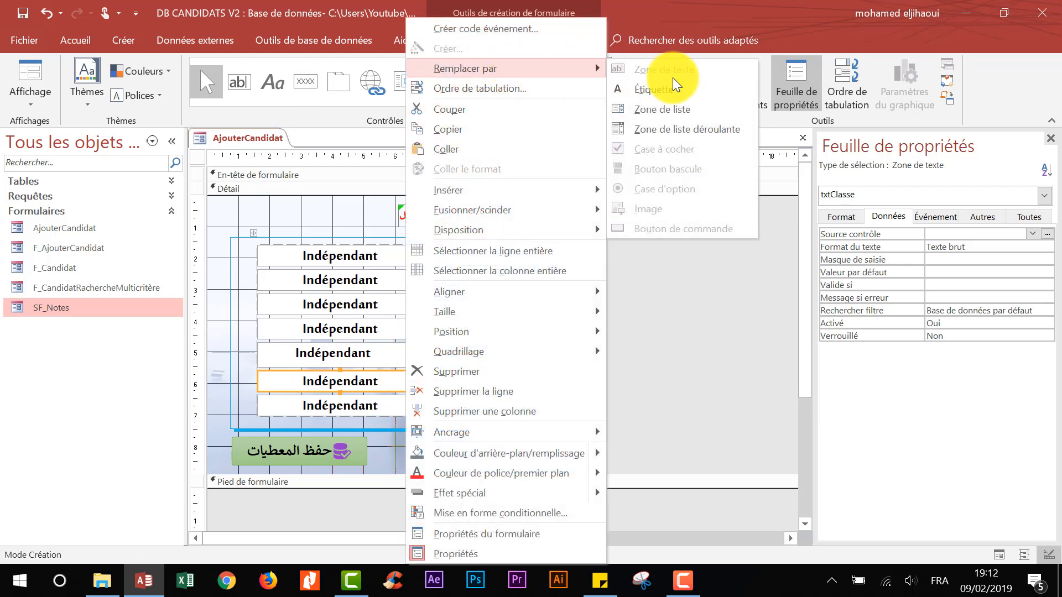
pyautogui.click(676, 128)
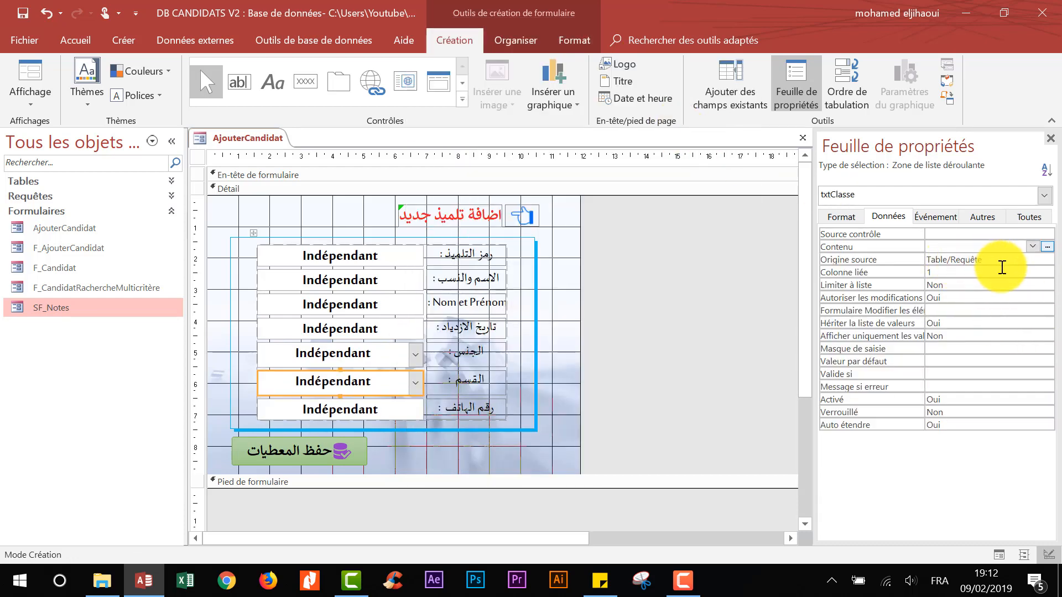
# Set the txtClasse drop-down's Origine source to Liste valeurs and enter C1 and C2 as its items.
pyautogui.click(1044, 261)
pyautogui.click(1048, 260)
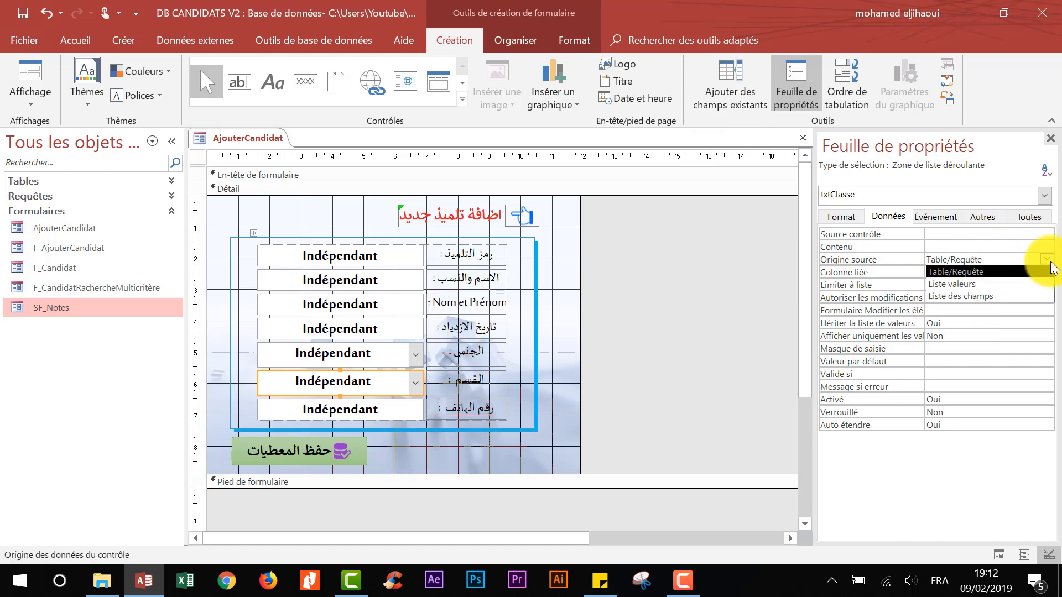
pyautogui.click(984, 284)
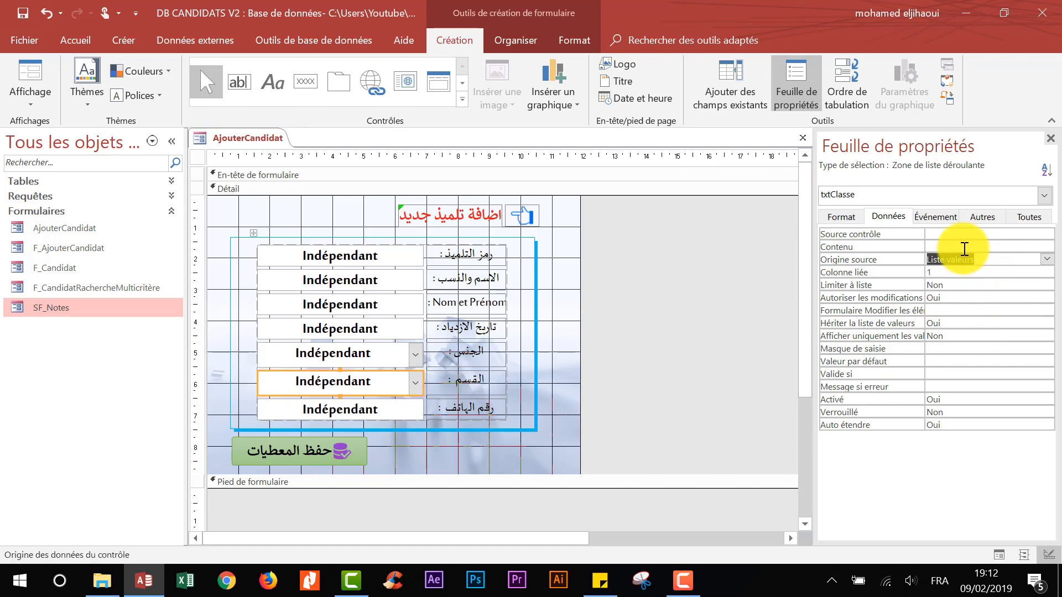
pyautogui.click(962, 247)
pyautogui.click(1047, 246)
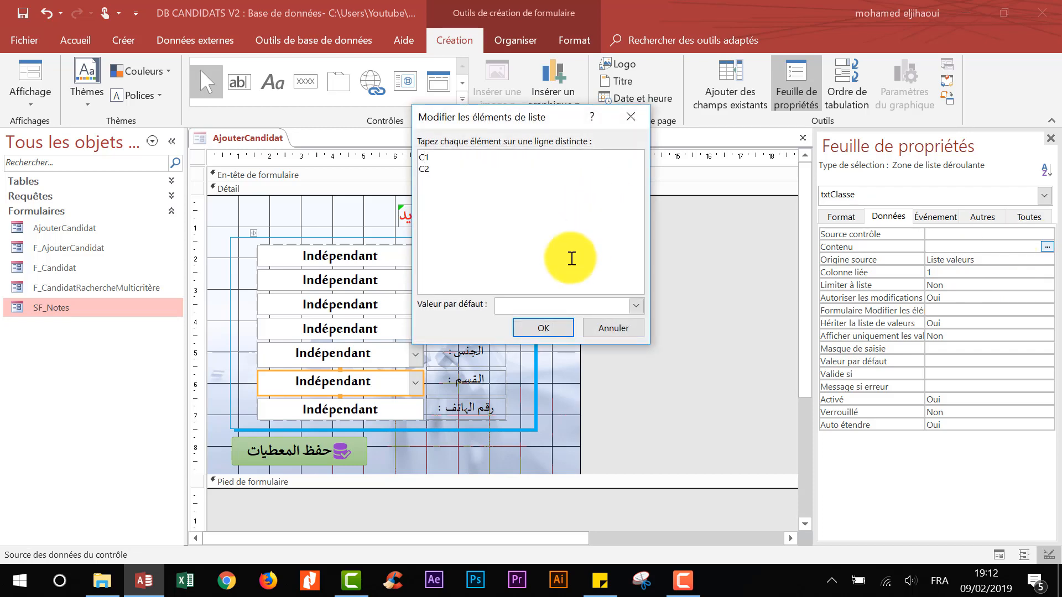
pyautogui.click(545, 327)
pyautogui.click(681, 352)
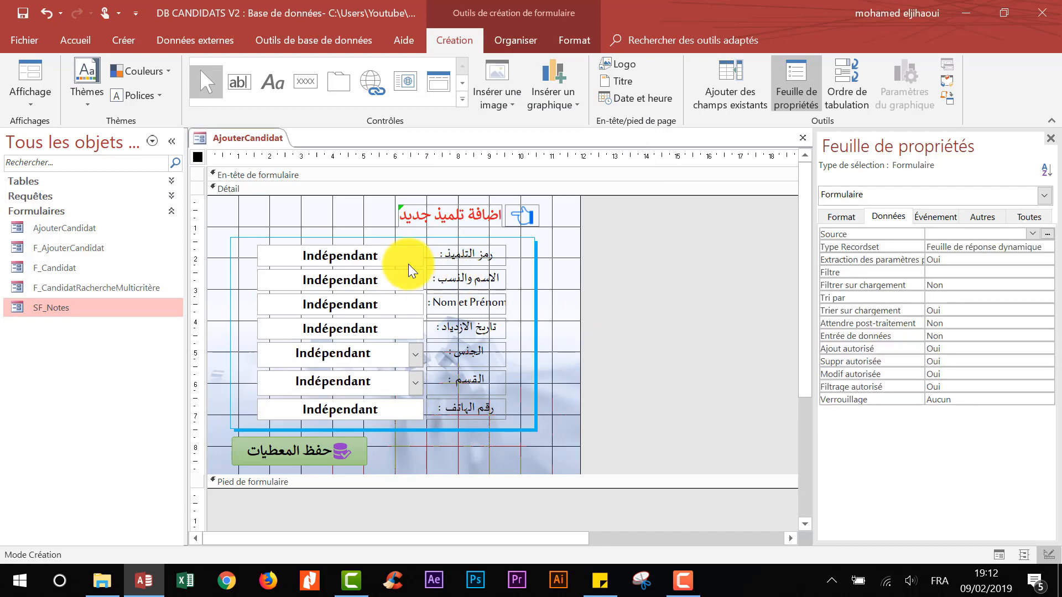
# Match the height of all seven input controls to the tallest one (Au plus grand).
pyautogui.click(405, 244)
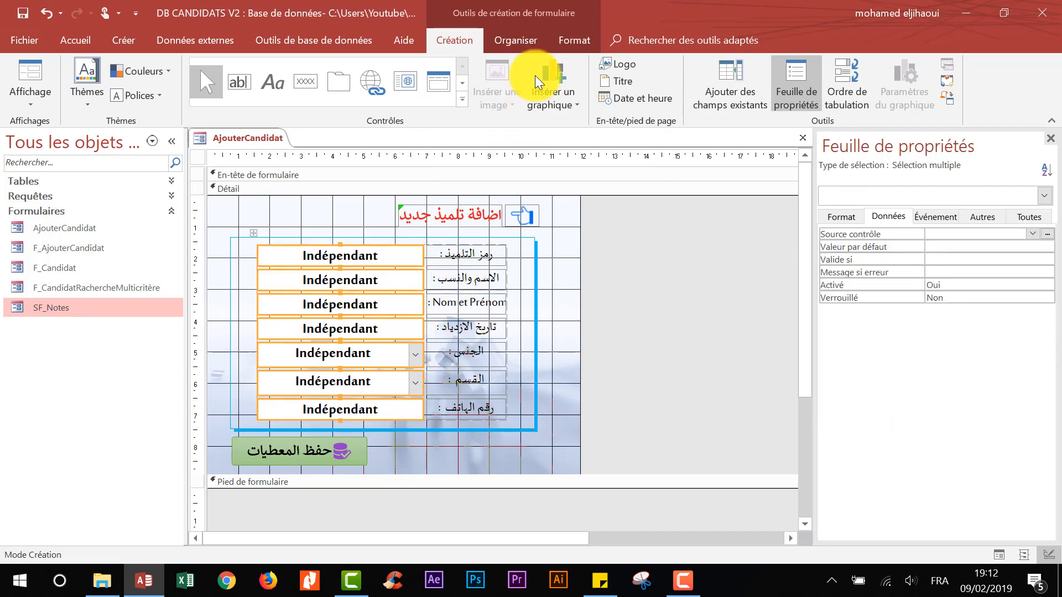
pyautogui.click(522, 38)
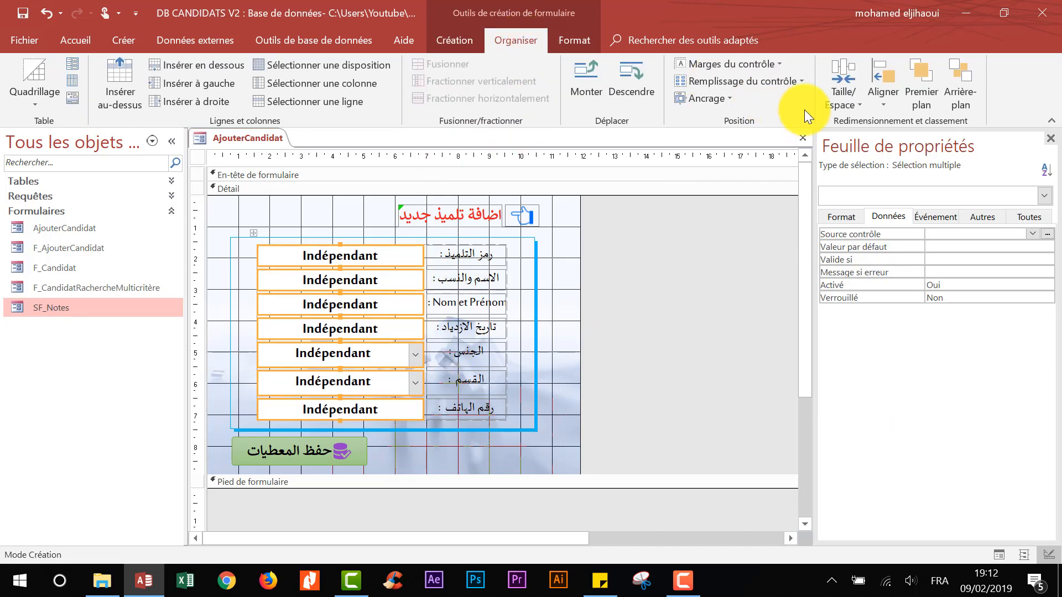
pyautogui.click(839, 94)
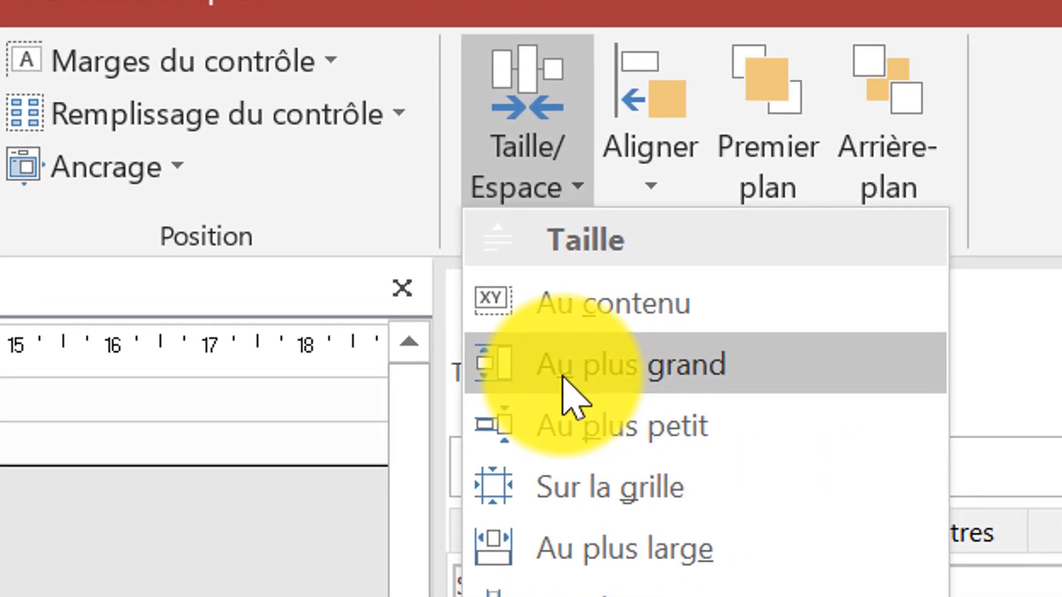
pyautogui.click(563, 378)
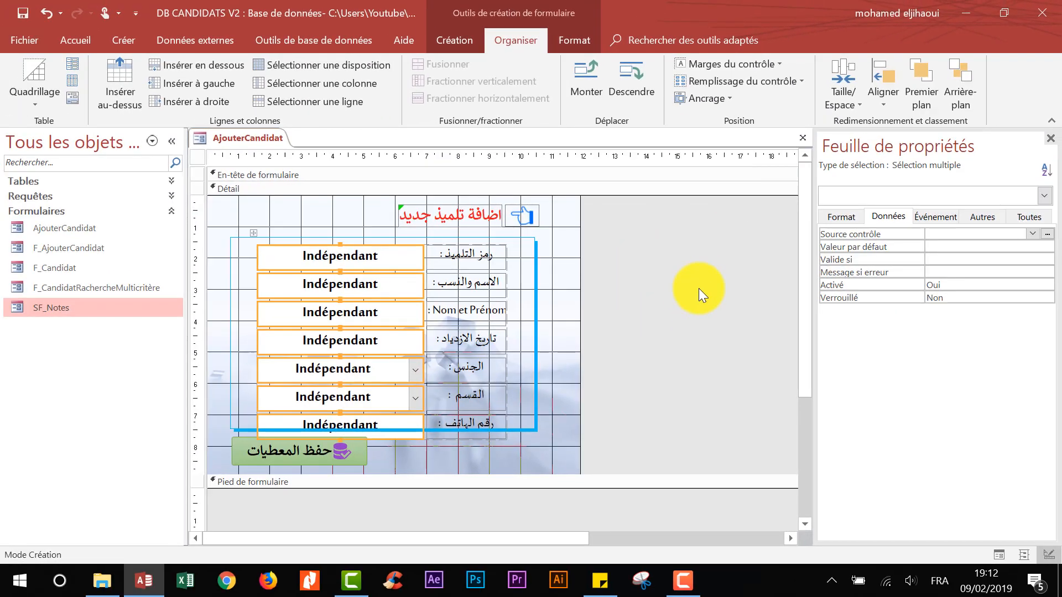
pyautogui.click(708, 282)
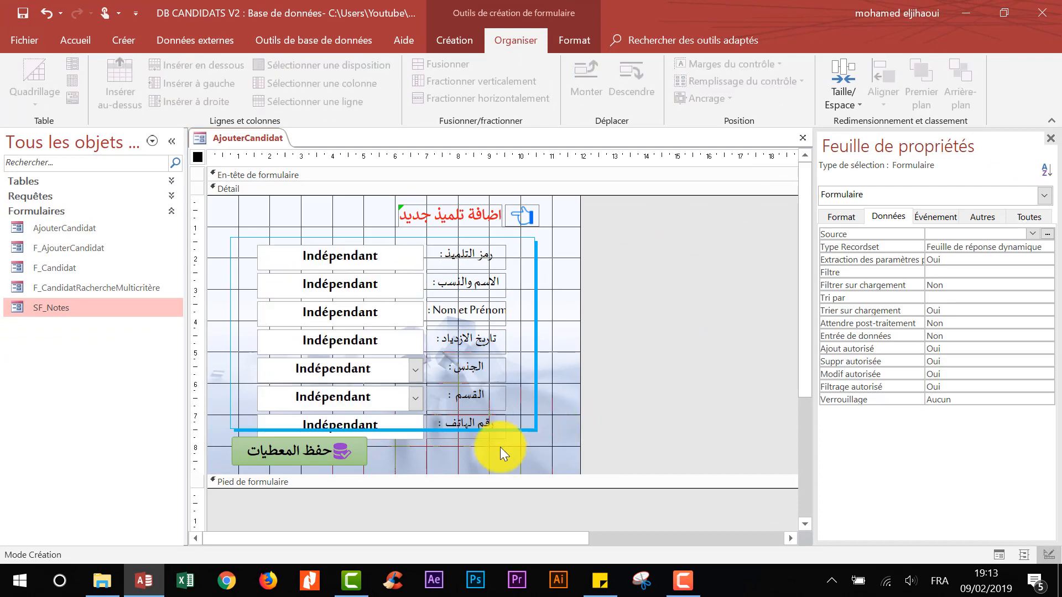
# Move the حفظ المعطيات button down and extend the blue frame downward to enclose the phone number row.
pyautogui.moveTo(348, 456); pyautogui.dragTo(347, 477)
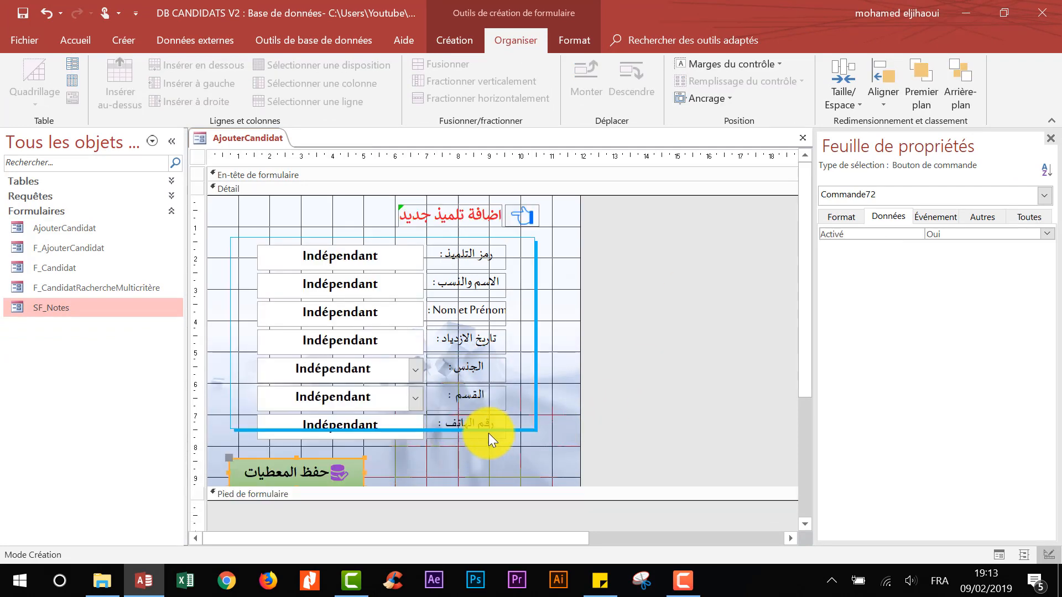
pyautogui.click(527, 427)
pyautogui.moveTo(375, 431); pyautogui.dragTo(383, 447)
pyautogui.click(649, 359)
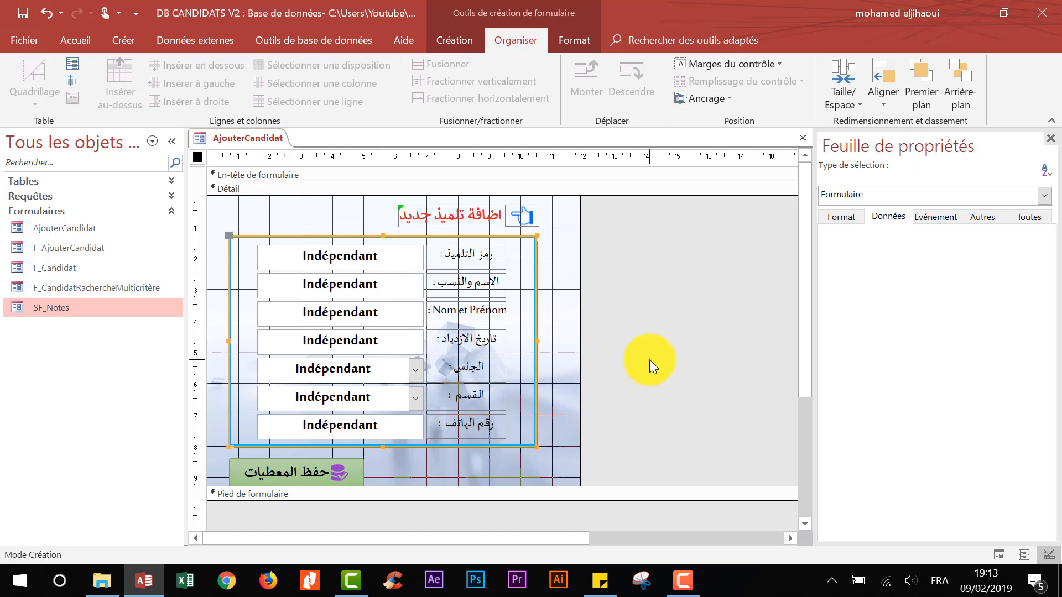
# Save the AjouterCandidat form and switch it to form view.
pyautogui.click(23, 12)
pyautogui.click(75, 40)
pyautogui.click(33, 71)
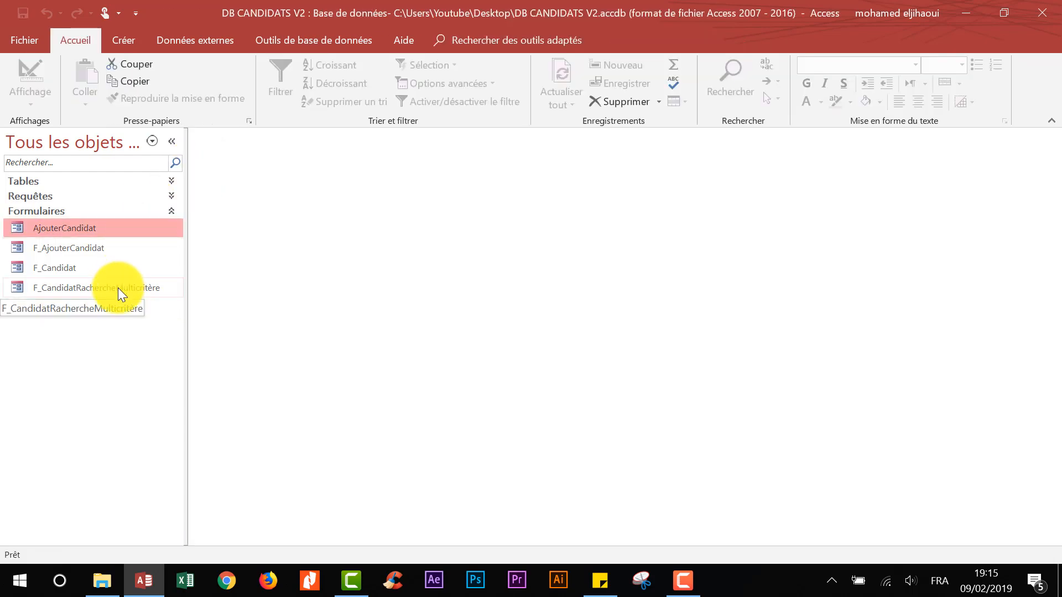
# Open the F_CandidatRachercheMulticritère form in design view and collapse the navigation pane.
pyautogui.rightClick(145, 291)
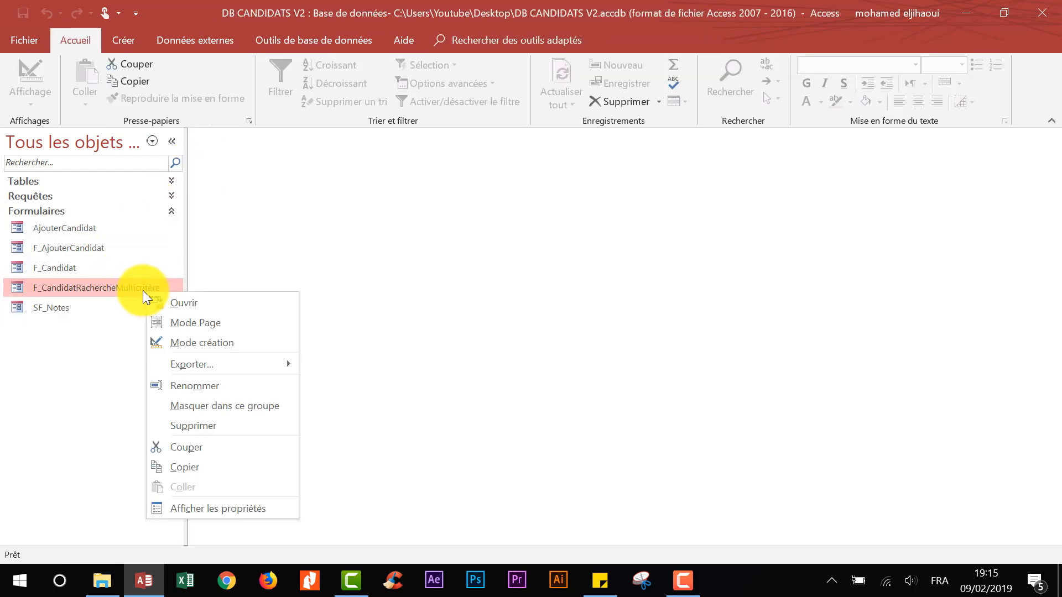
pyautogui.click(197, 343)
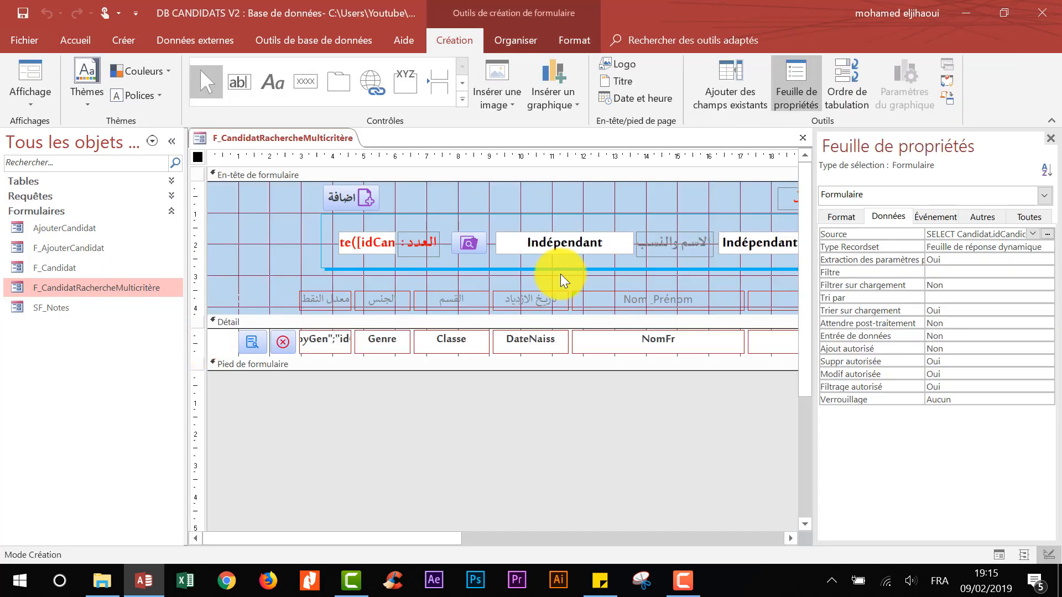
pyautogui.click(171, 141)
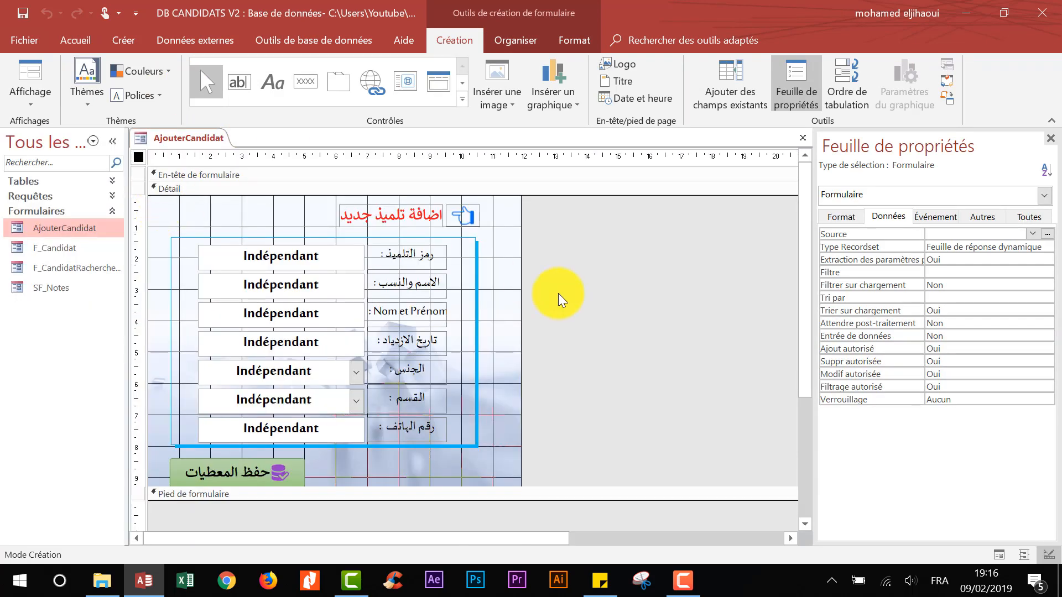
# Set the AjouterCandidat form's Afficher sélecteur and Boutons de déplacement properties to Non.
pyautogui.click(855, 217)
pyautogui.scroll(-10, 973, 391)
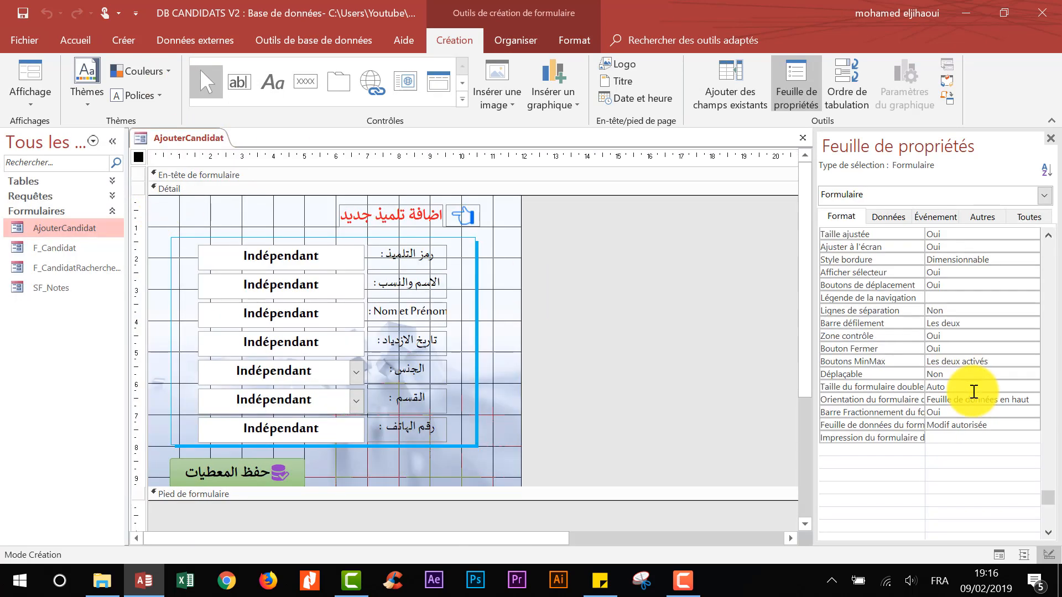
pyautogui.scroll(-3, 974, 391)
pyautogui.scroll(10, 973, 391)
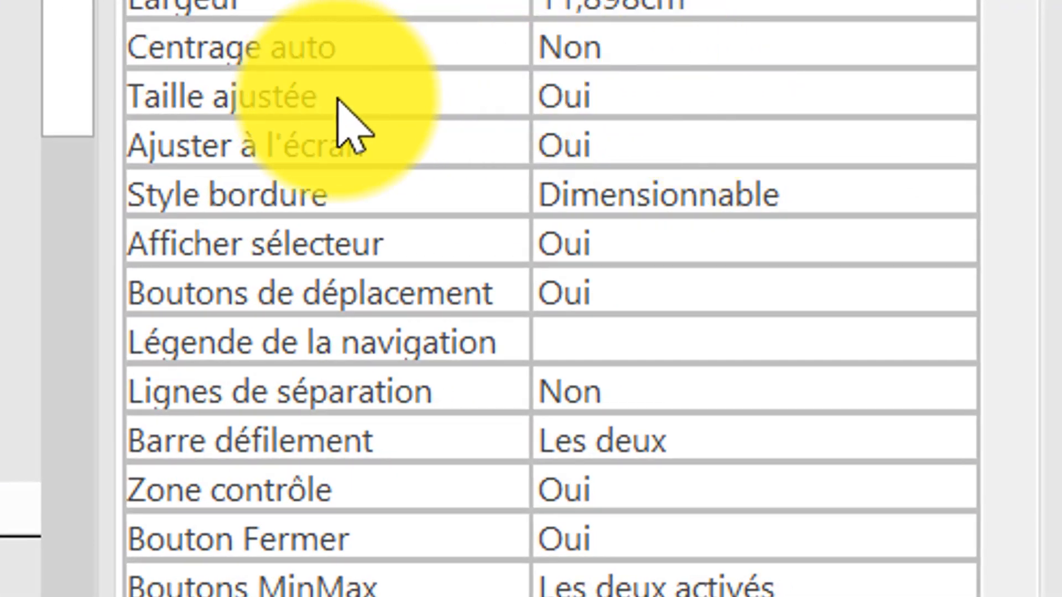
pyautogui.doubleClick(621, 243)
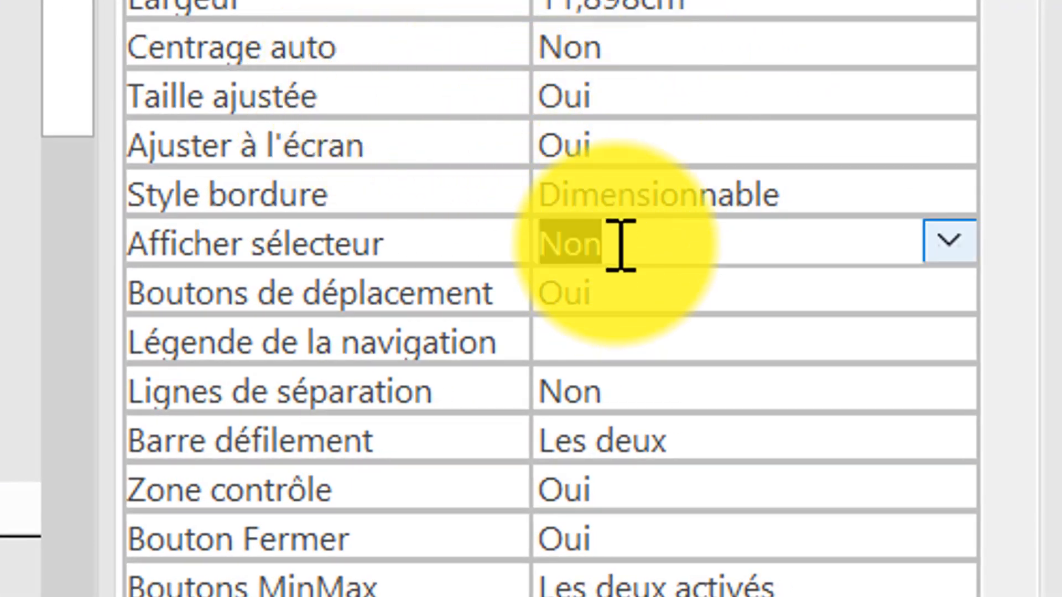
pyautogui.doubleClick(657, 280)
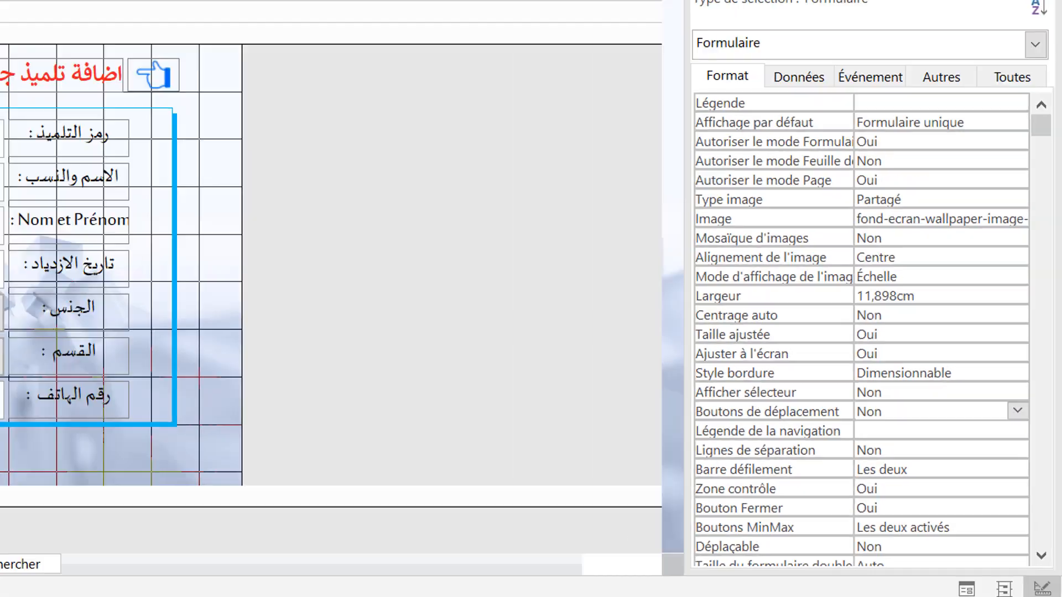
# Save the AjouterCandidat form in form view and close it.
pyautogui.click(30, 73)
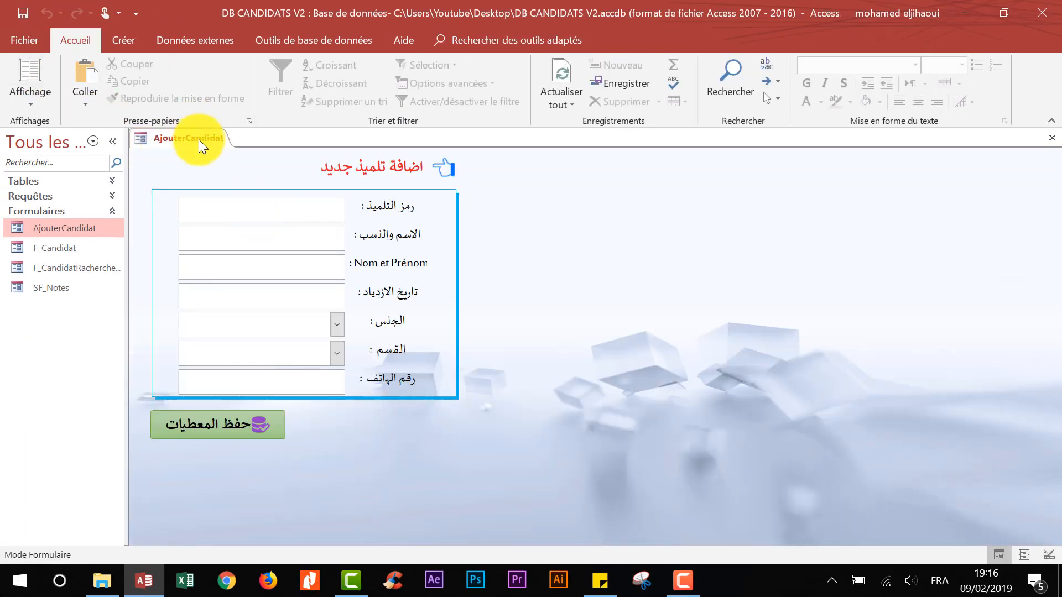
pyautogui.rightClick(202, 143)
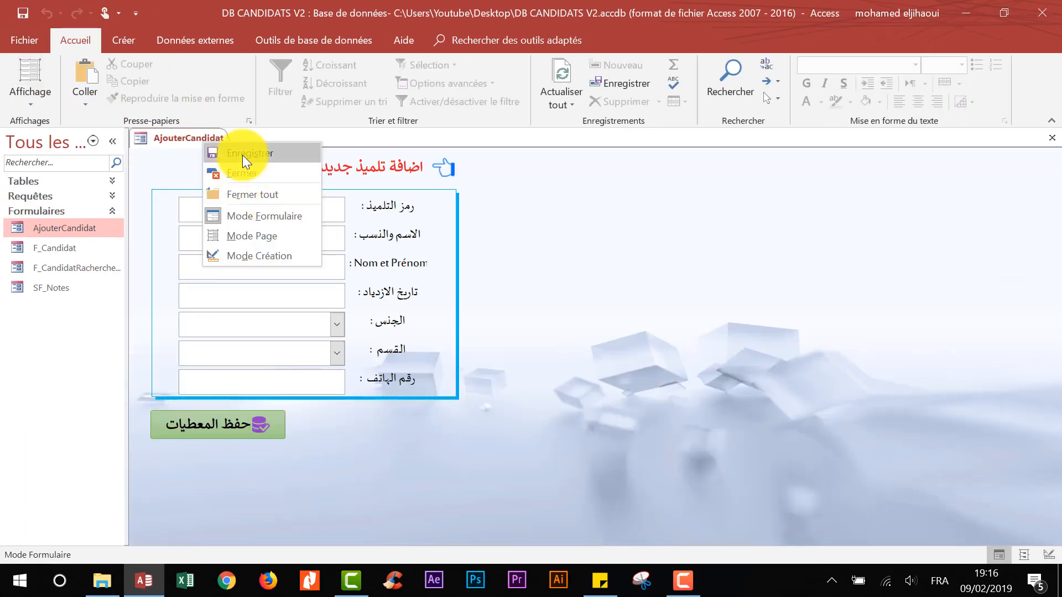
pyautogui.rightClick(211, 140)
pyautogui.click(247, 174)
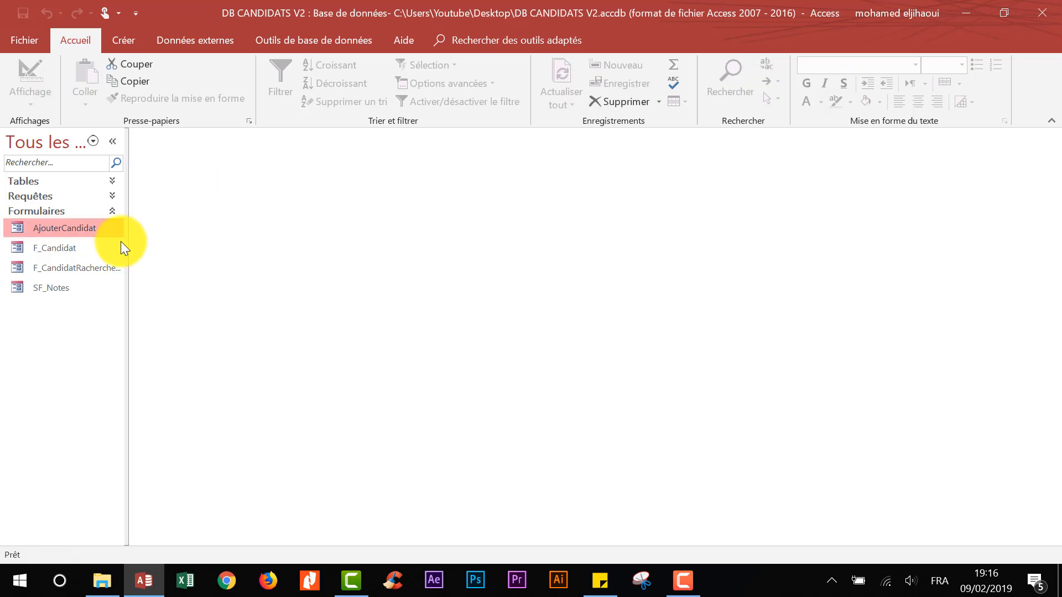
# In the F_CandidatRachercheMulticritère design, make the اضافة button's click macro open the AjouterCandidat form, and save and close the macro.
pyautogui.doubleClick(91, 268)
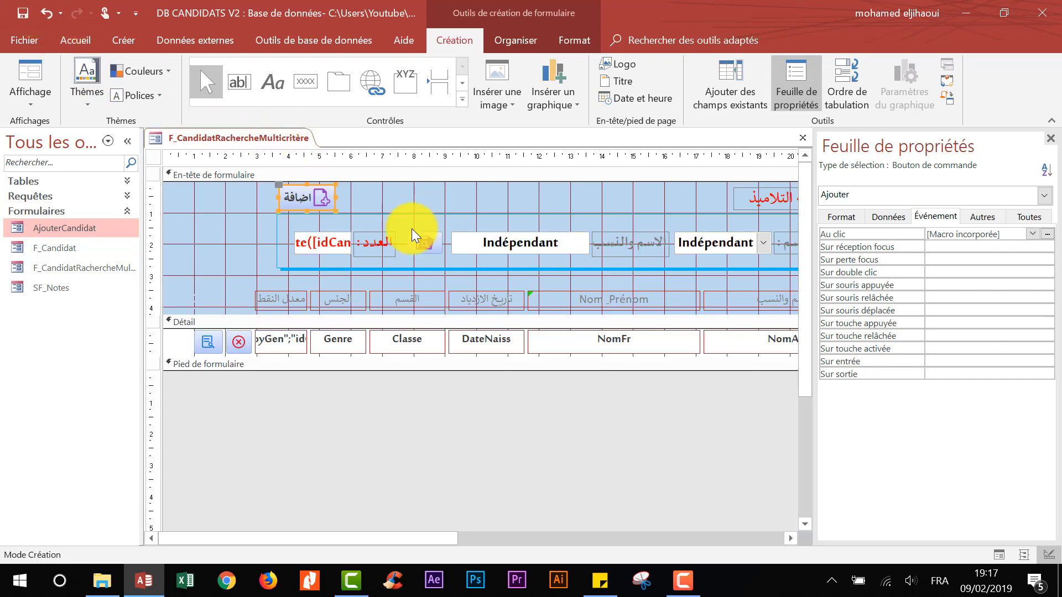
pyautogui.click(344, 197)
pyautogui.click(327, 199)
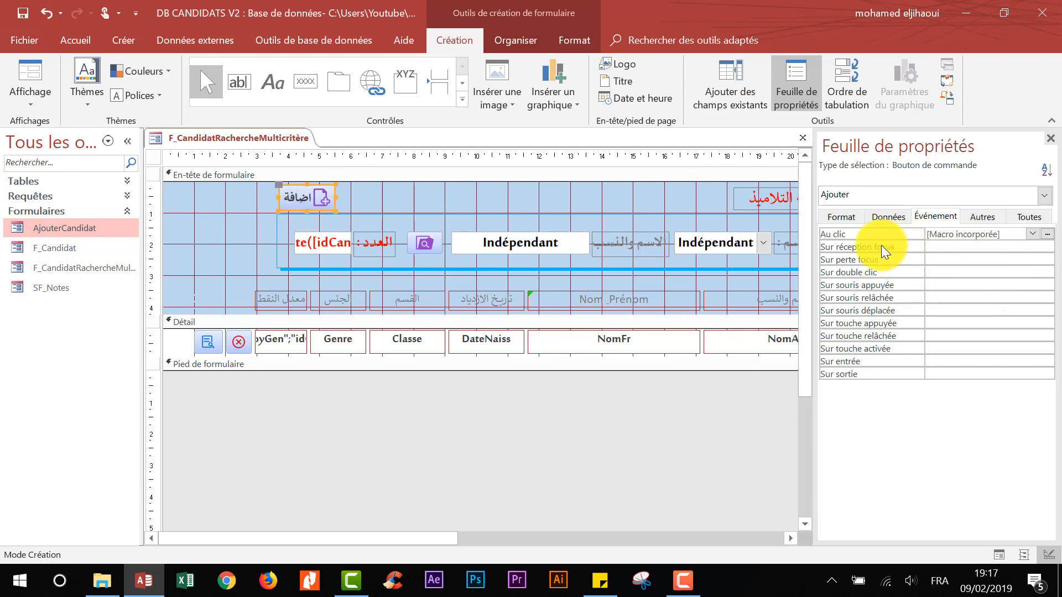
pyautogui.click(1047, 234)
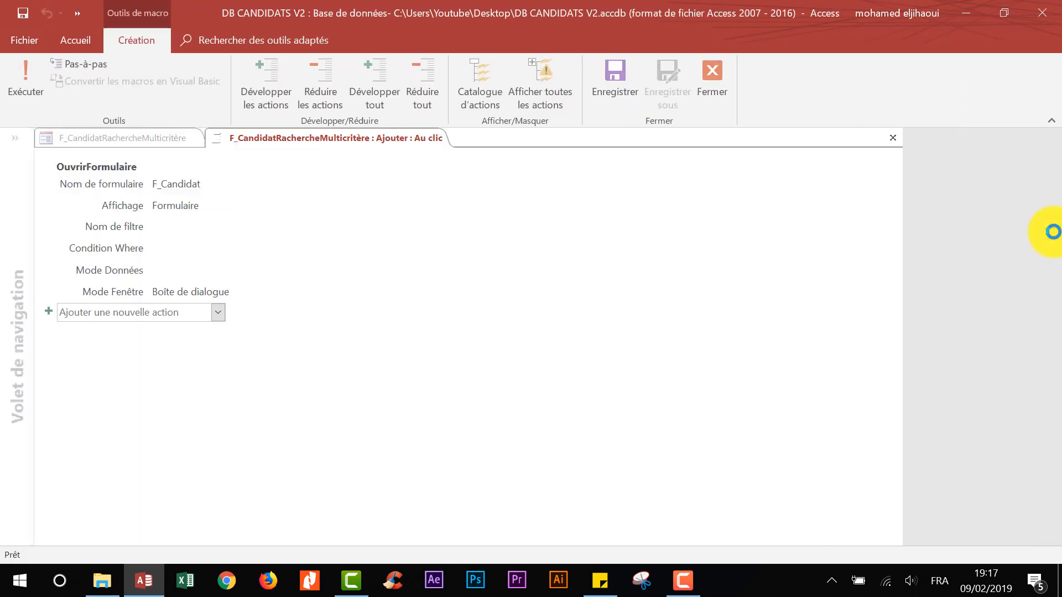
pyautogui.click(254, 221)
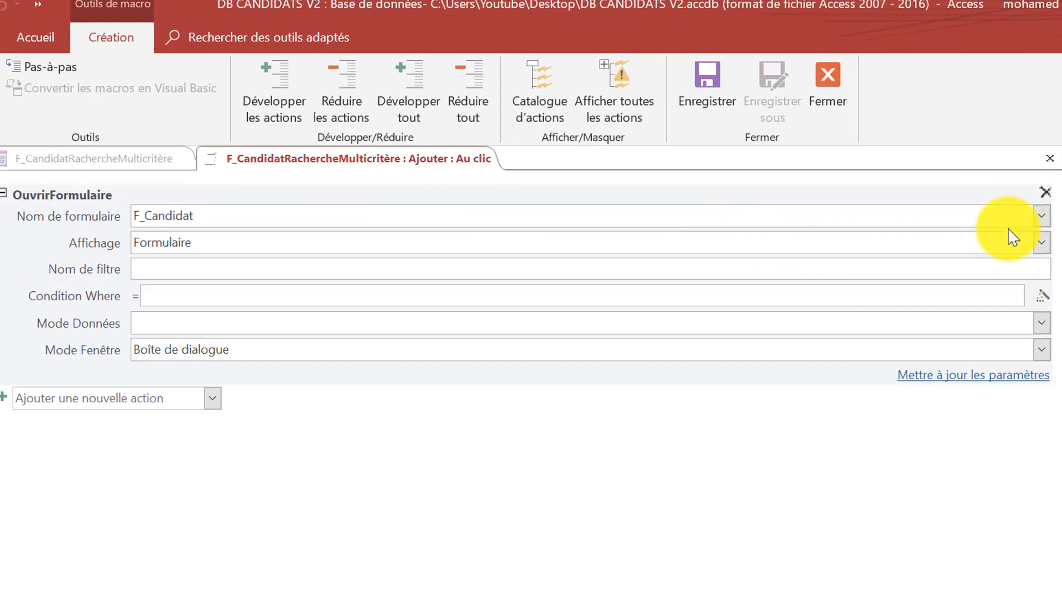
pyautogui.click(986, 208)
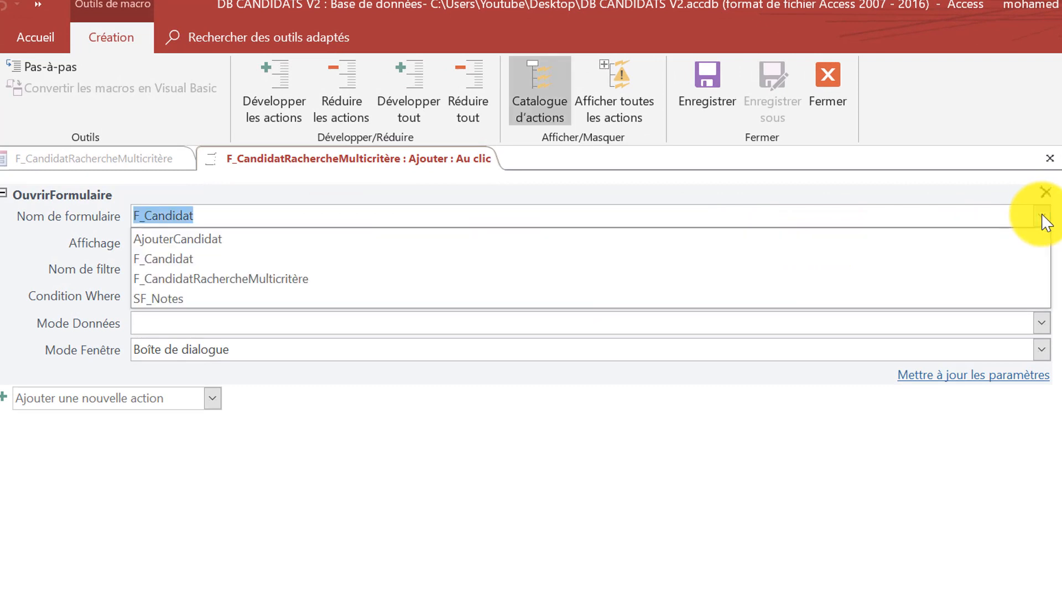
pyautogui.click(194, 239)
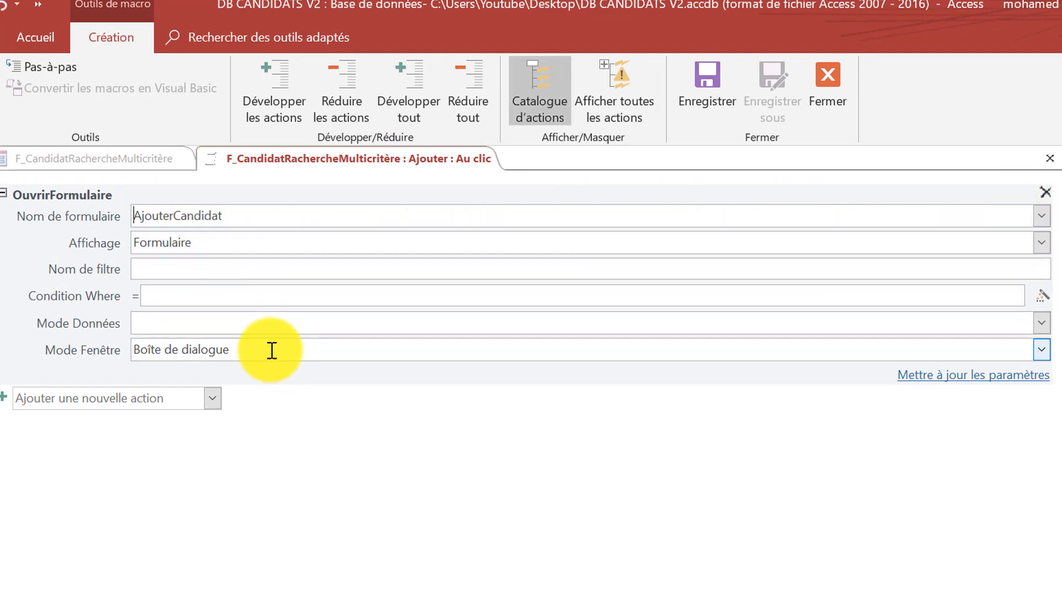
pyautogui.click(832, 72)
pyautogui.click(535, 405)
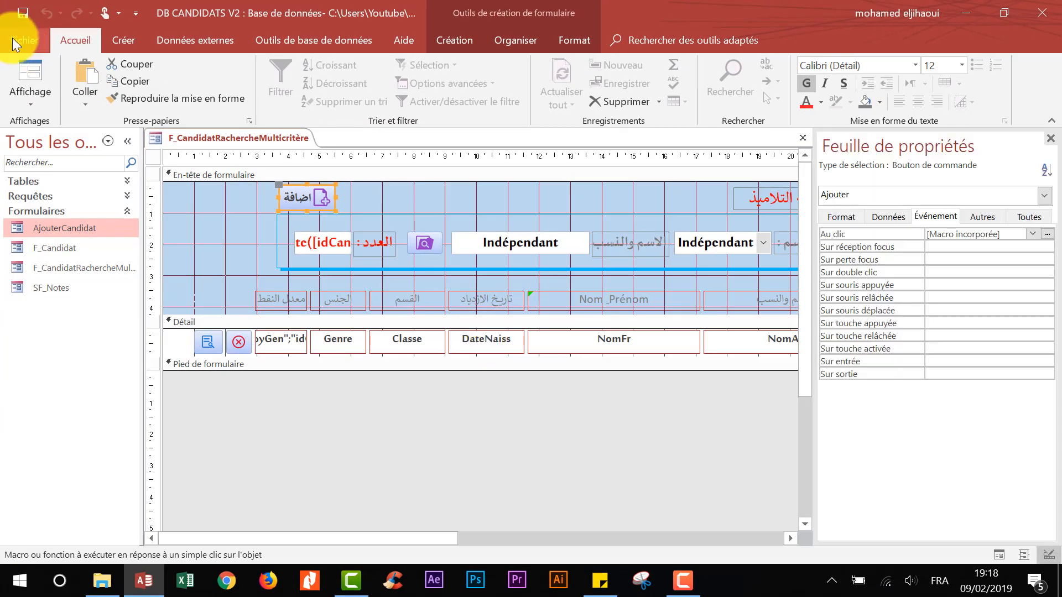
# Save the search form and test its اضافة button in form view, closing the form it opens.
pyautogui.click(22, 41)
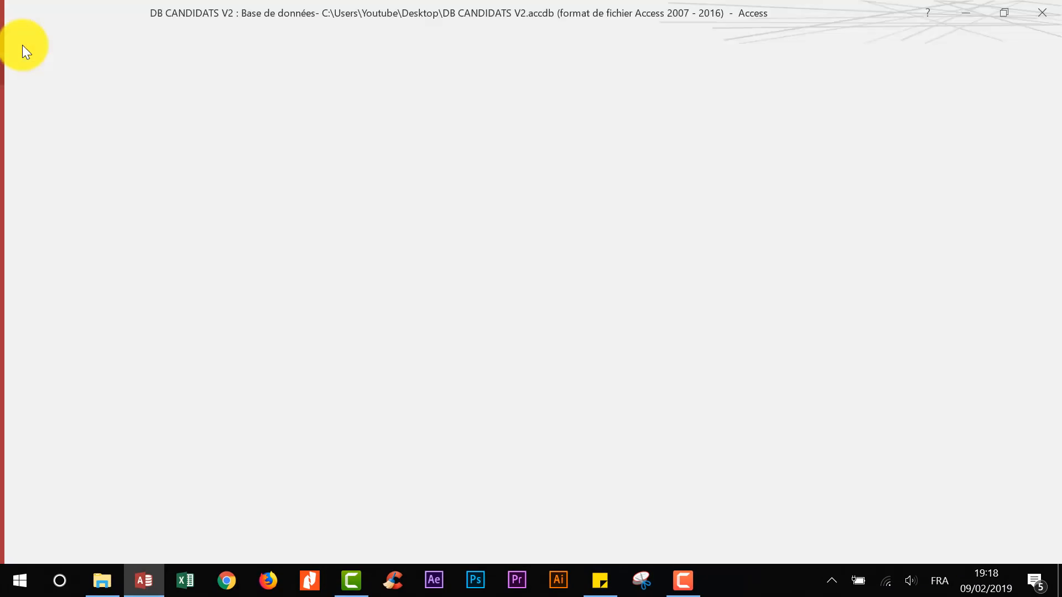
pyautogui.click(24, 22)
pyautogui.click(26, 75)
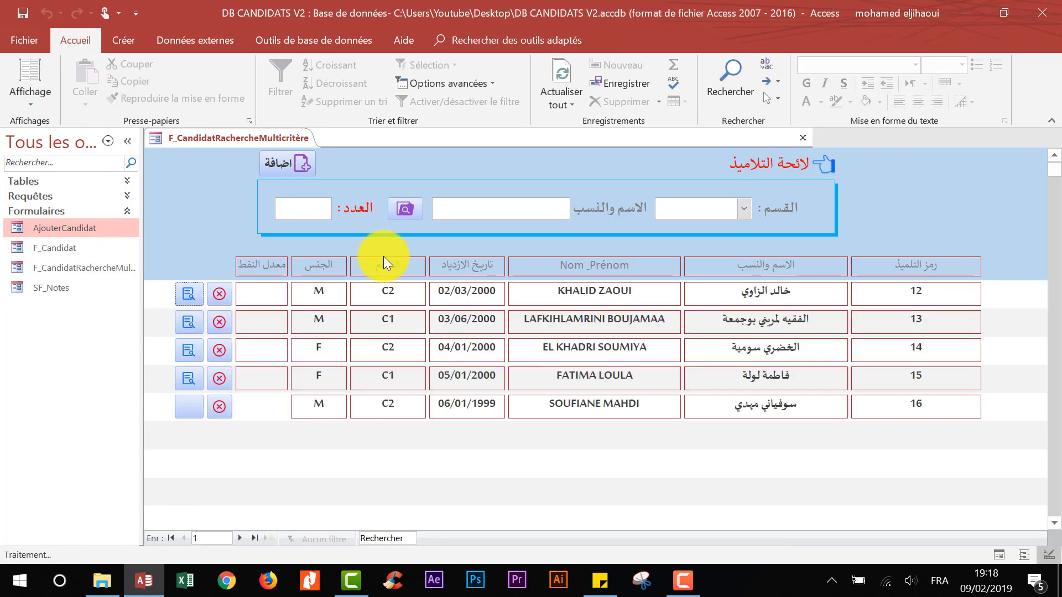
pyautogui.click(293, 164)
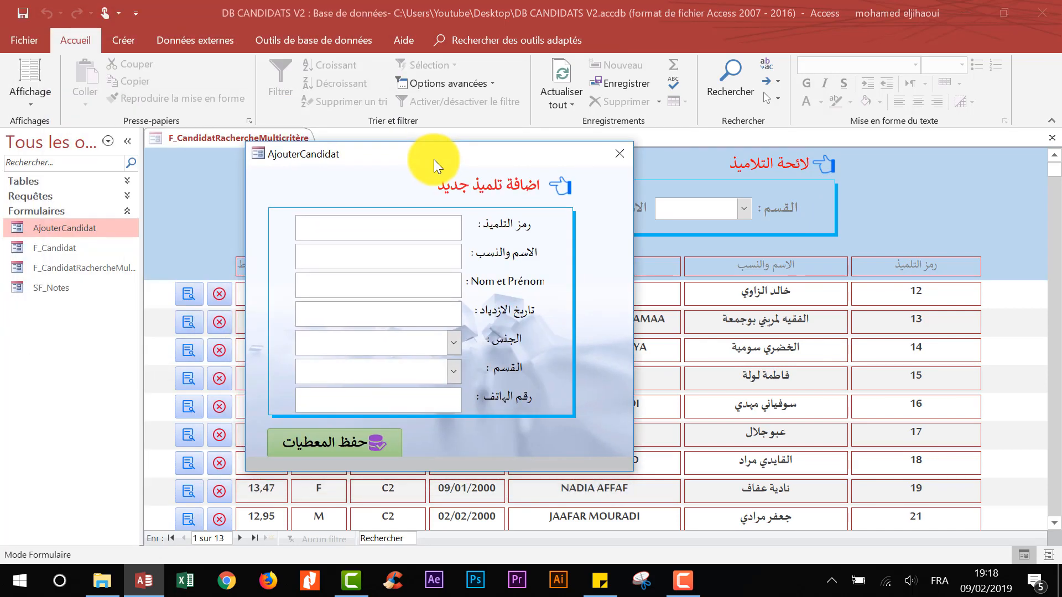
pyautogui.click(619, 154)
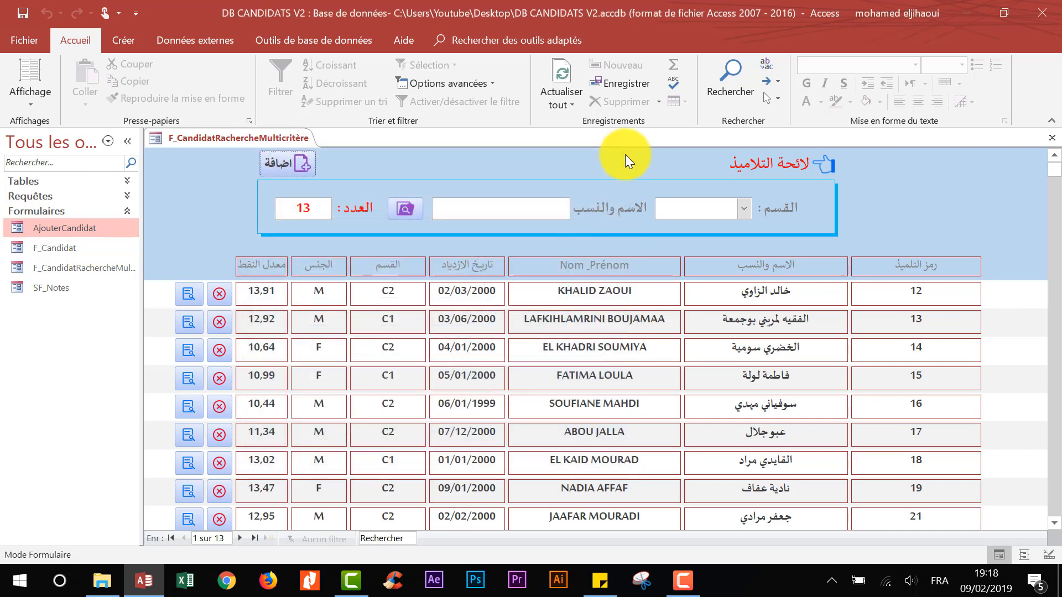
# Set the AjouterCandidat form's Centrage auto to Oui and its Légende to a blank, and close the form with the changes saved.
pyautogui.rightClick(81, 228)
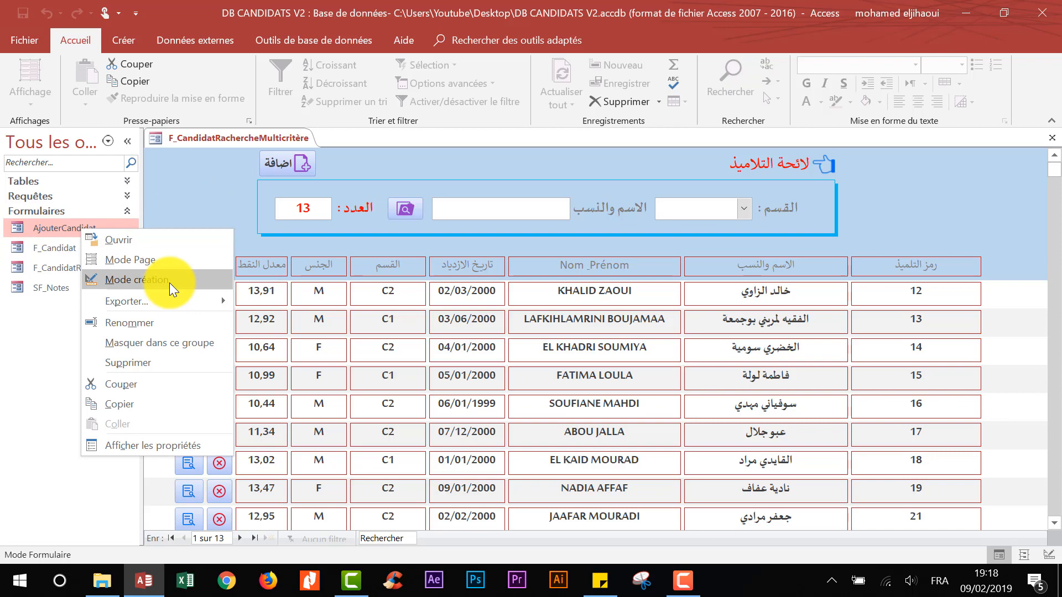
pyautogui.click(170, 284)
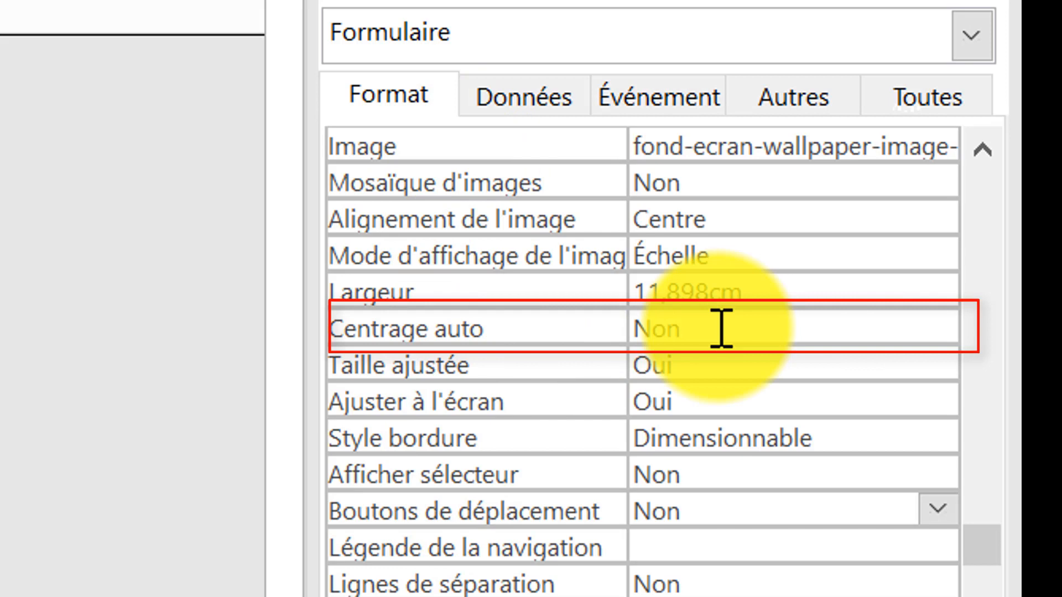
pyautogui.doubleClick(722, 329)
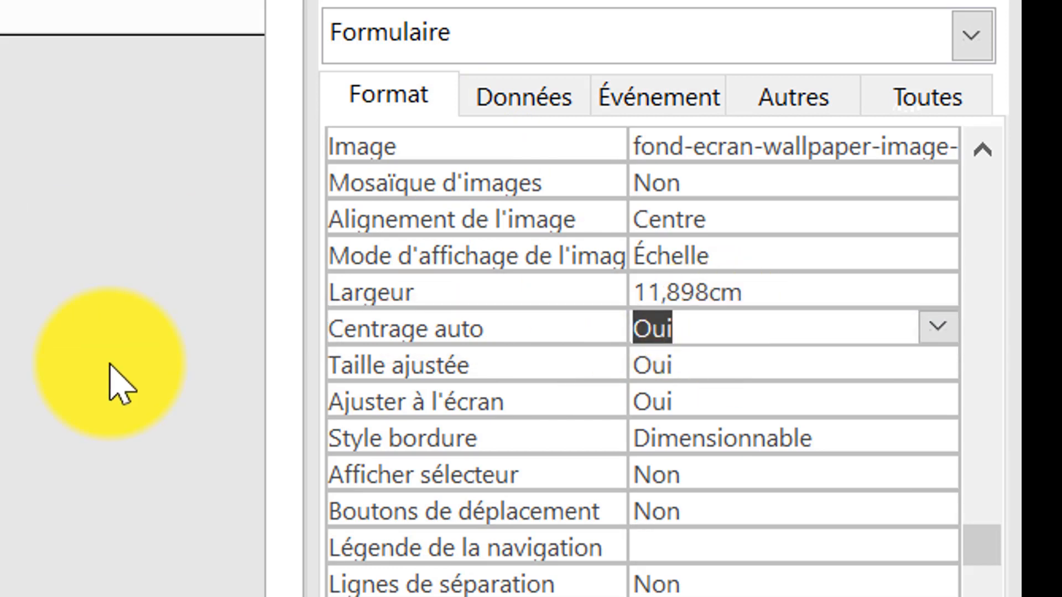
pyautogui.scroll(2, 834, 343)
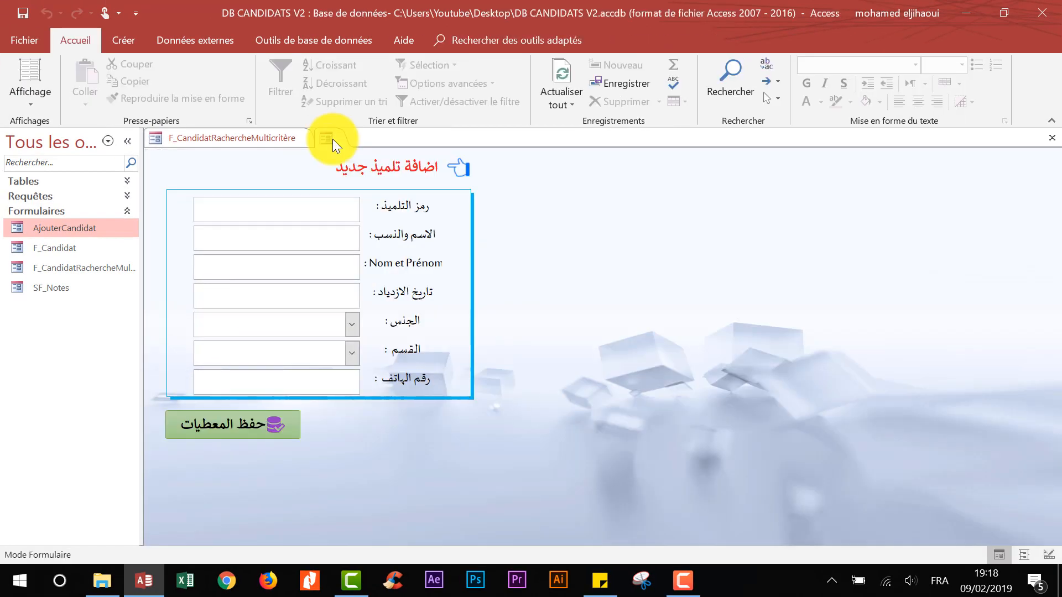
pyautogui.rightClick(254, 124)
pyautogui.click(284, 159)
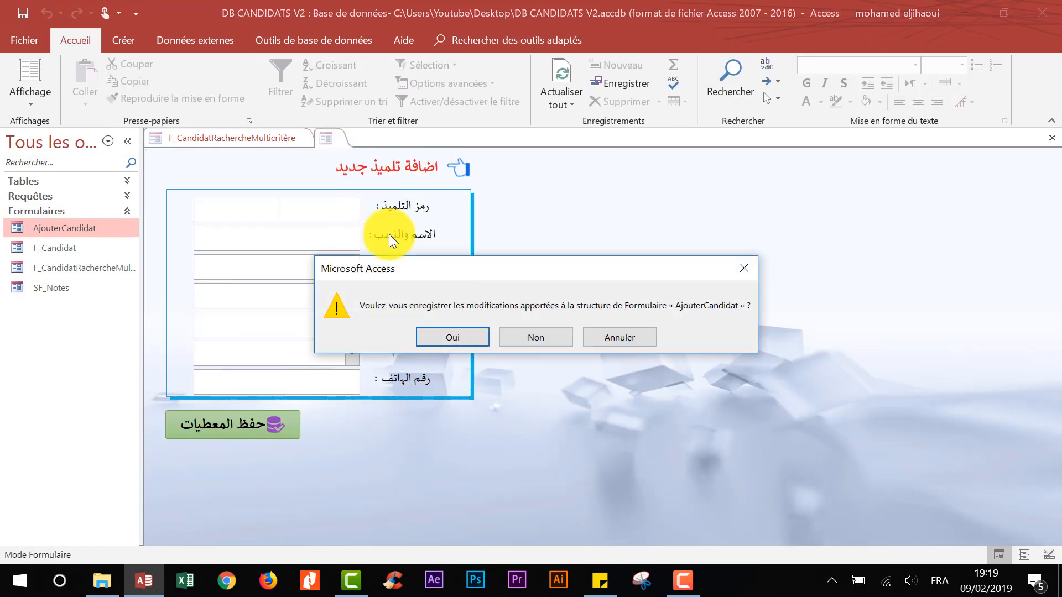
pyautogui.click(462, 338)
# Open the add-student form from the اضافة button and move its dialog window around over the search form.
pyautogui.click(300, 165)
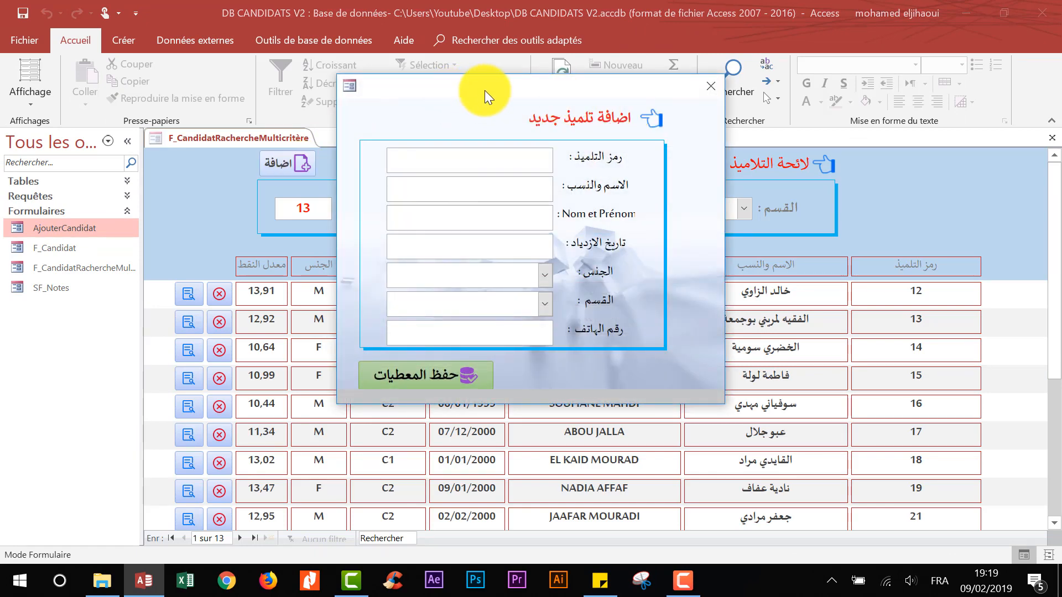
pyautogui.moveTo(485, 91); pyautogui.dragTo(486, 194)
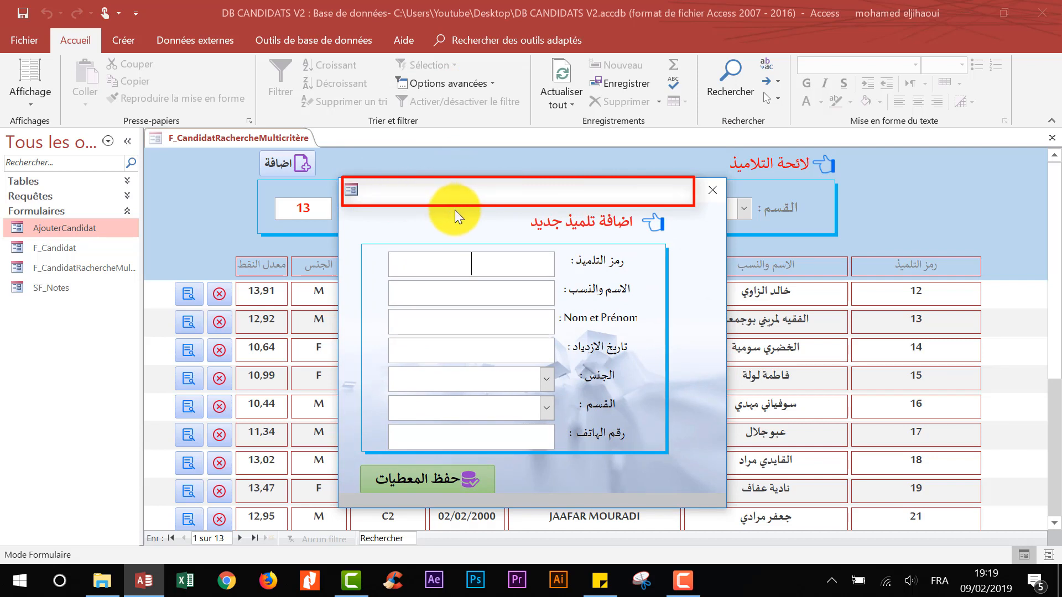
pyautogui.moveTo(490, 184); pyautogui.dragTo(522, 184)
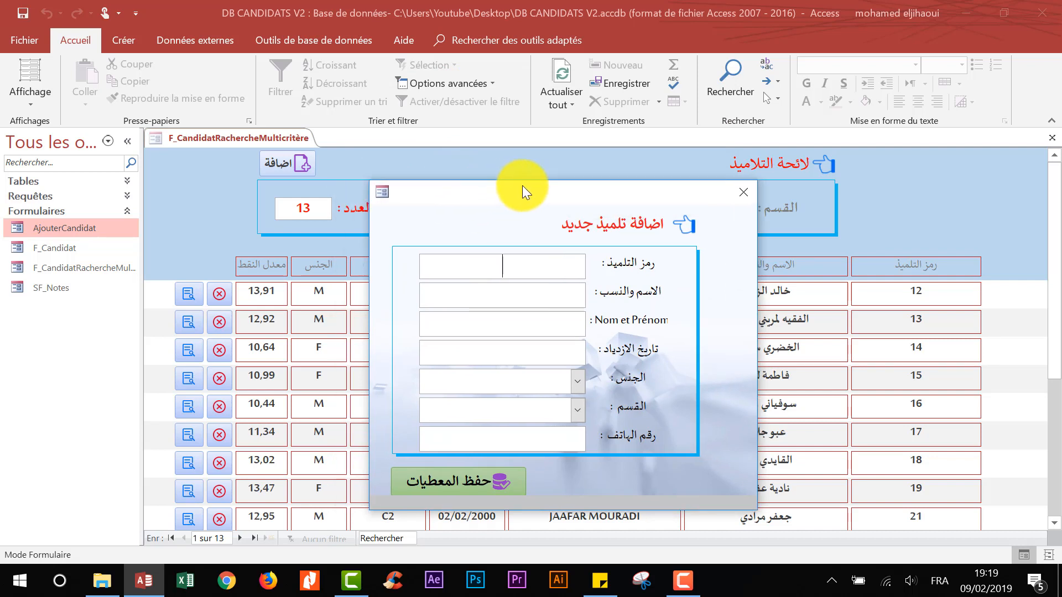
pyautogui.moveTo(625, 191); pyautogui.dragTo(622, 171)
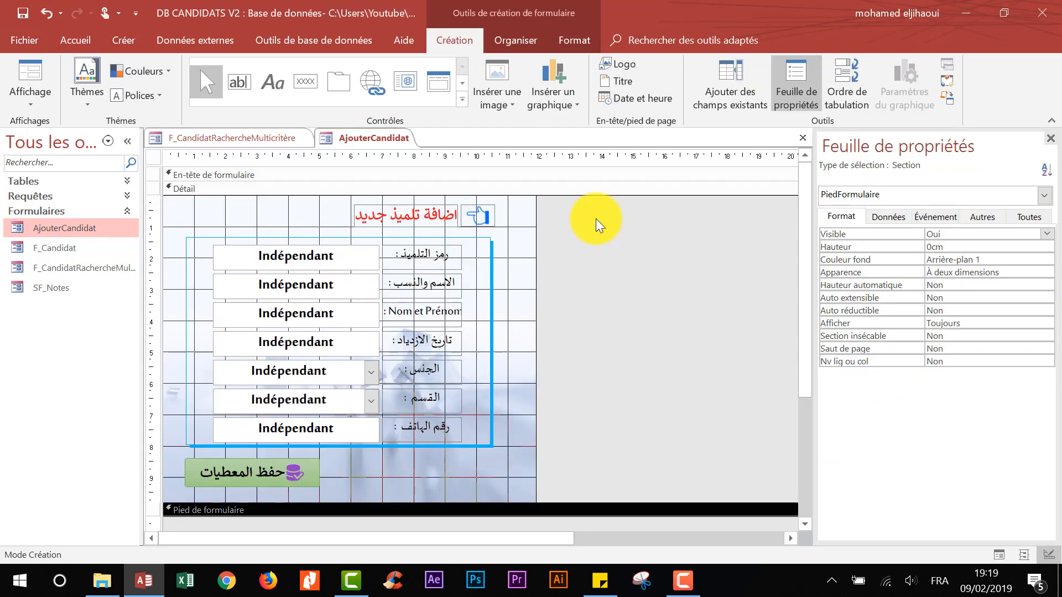
# Disable the txtidCandidat text box in the AjouterCandidat design by setting its Activé property to Non.
pyautogui.click(273, 258)
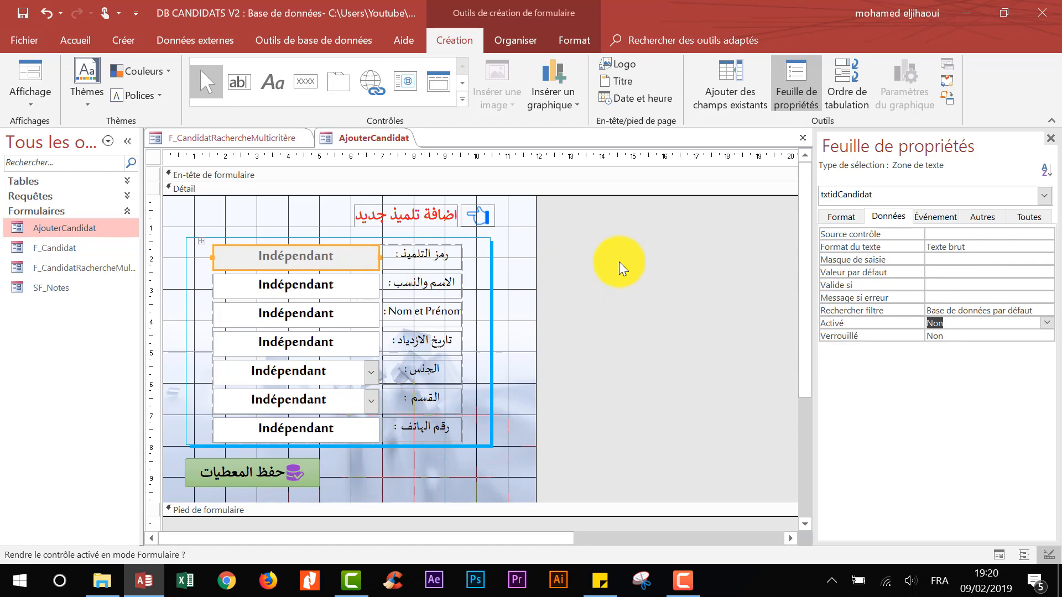
pyautogui.click(619, 261)
pyautogui.click(358, 253)
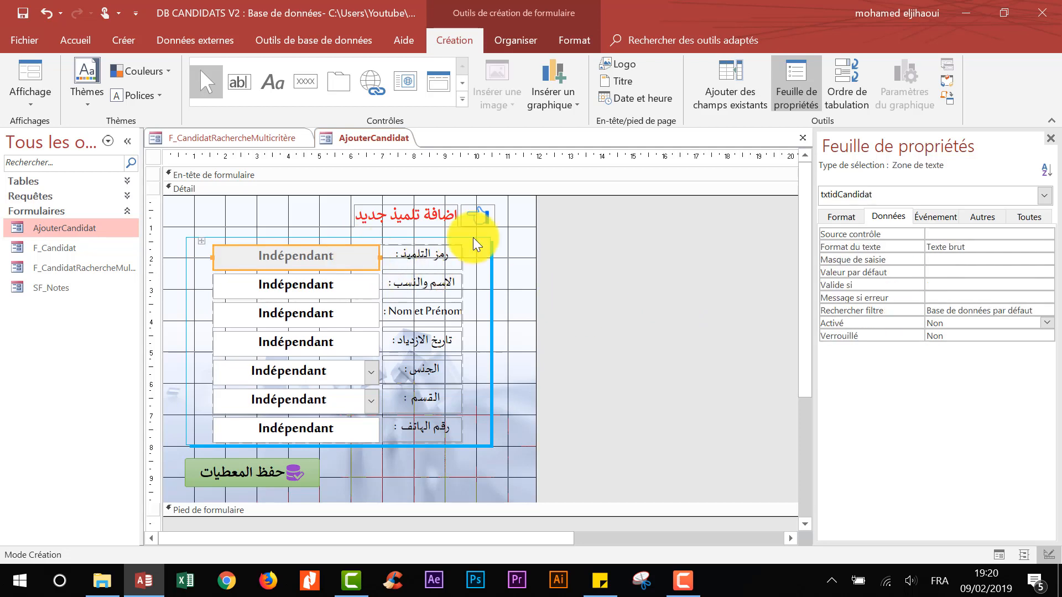
# Create a macro for the AjouterCandidat form's Sur chargement event with the Générateur de macro.
pyautogui.click(602, 258)
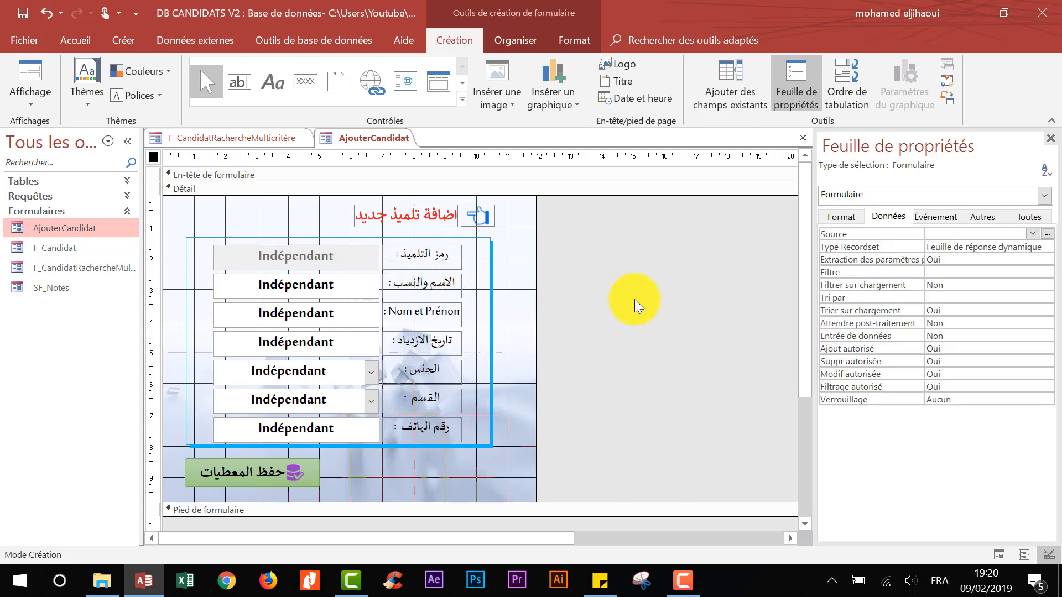
pyautogui.click(652, 292)
pyautogui.click(652, 293)
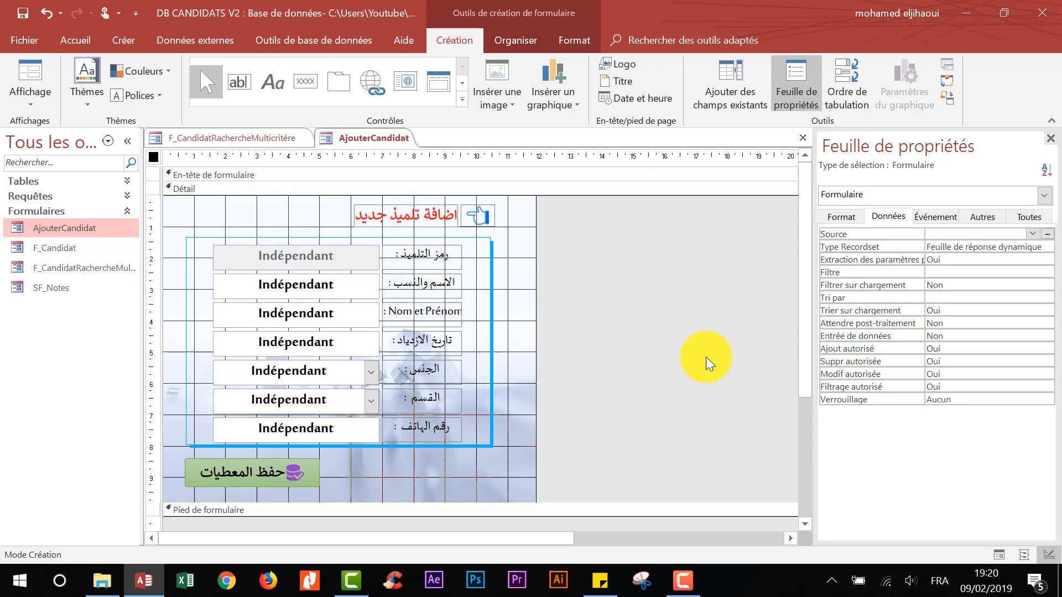
pyautogui.click(689, 338)
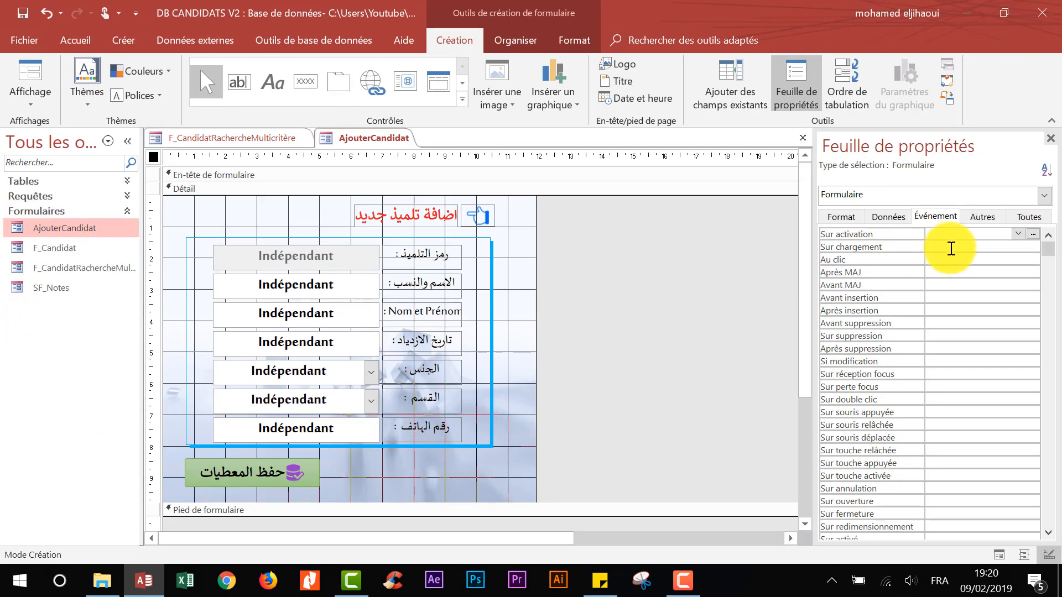
pyautogui.click(952, 248)
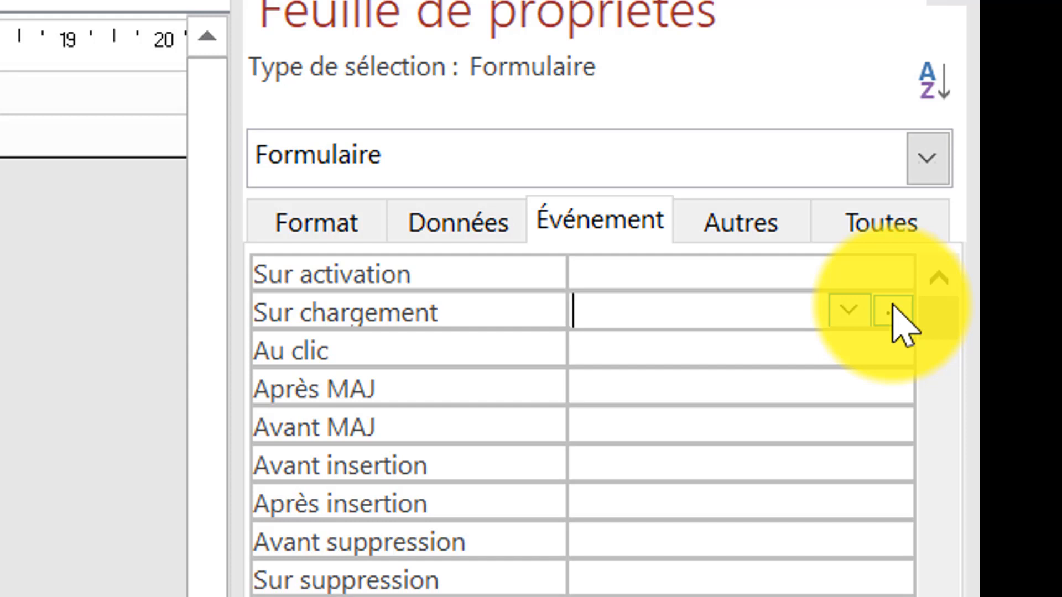
pyautogui.click(891, 312)
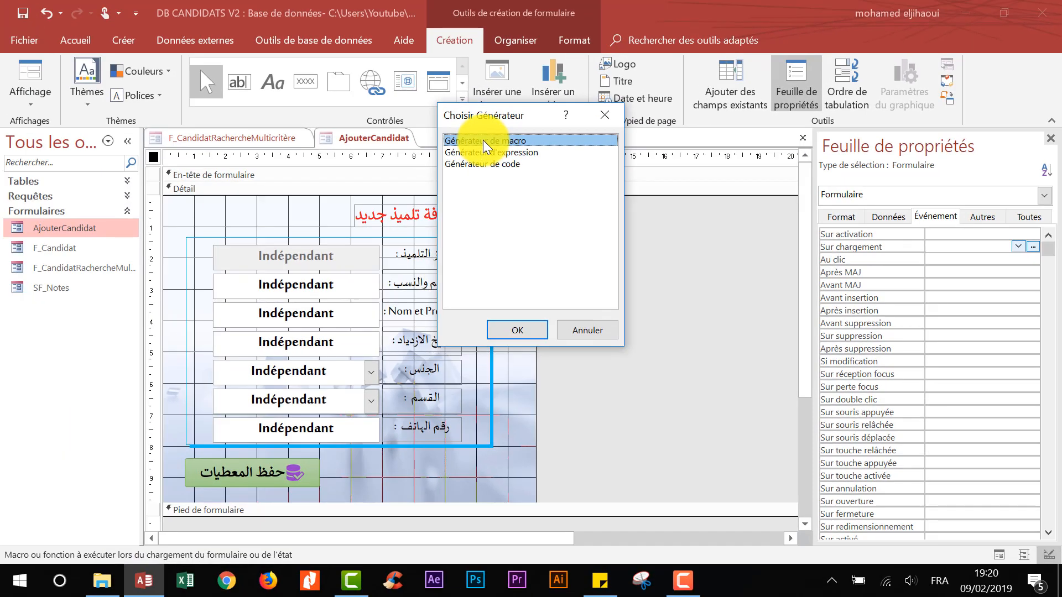
pyautogui.doubleClick(476, 143)
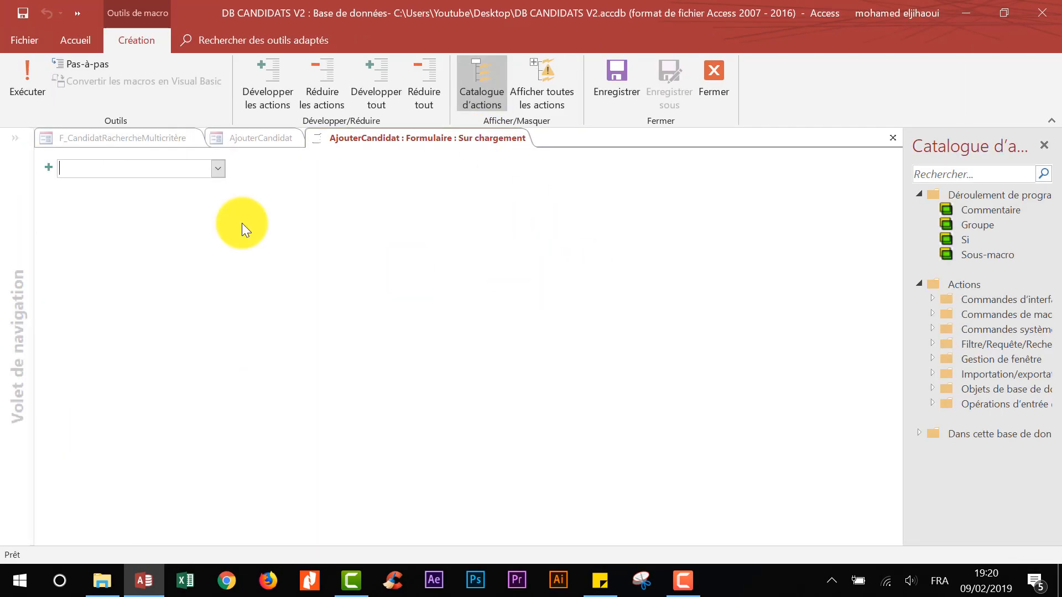
# Show all macro actions and add a DéfinirValeur action to the Sur chargement macro.
pyautogui.click(219, 168)
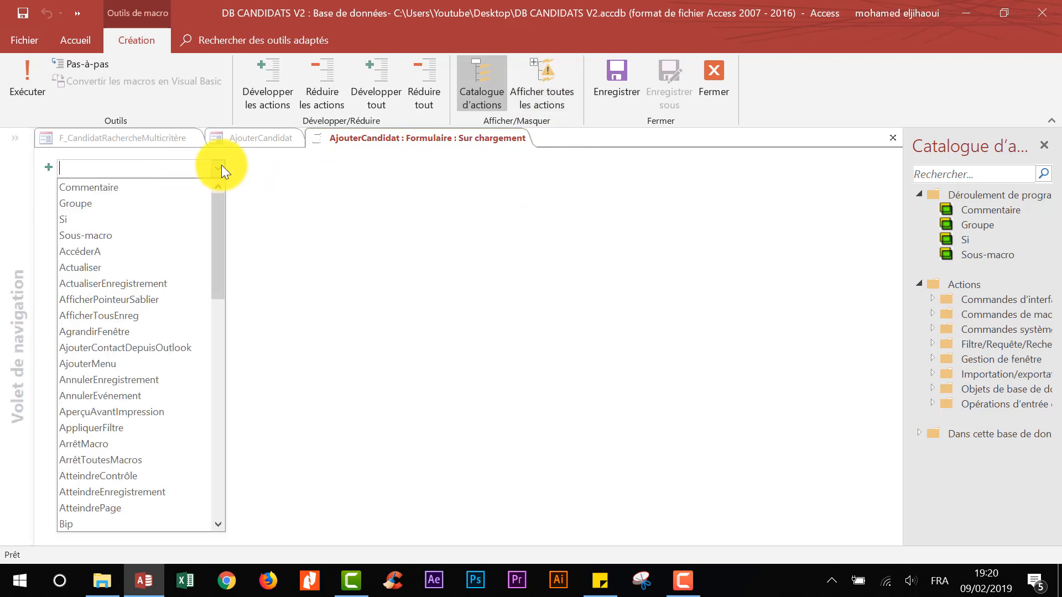
pyautogui.write('D')
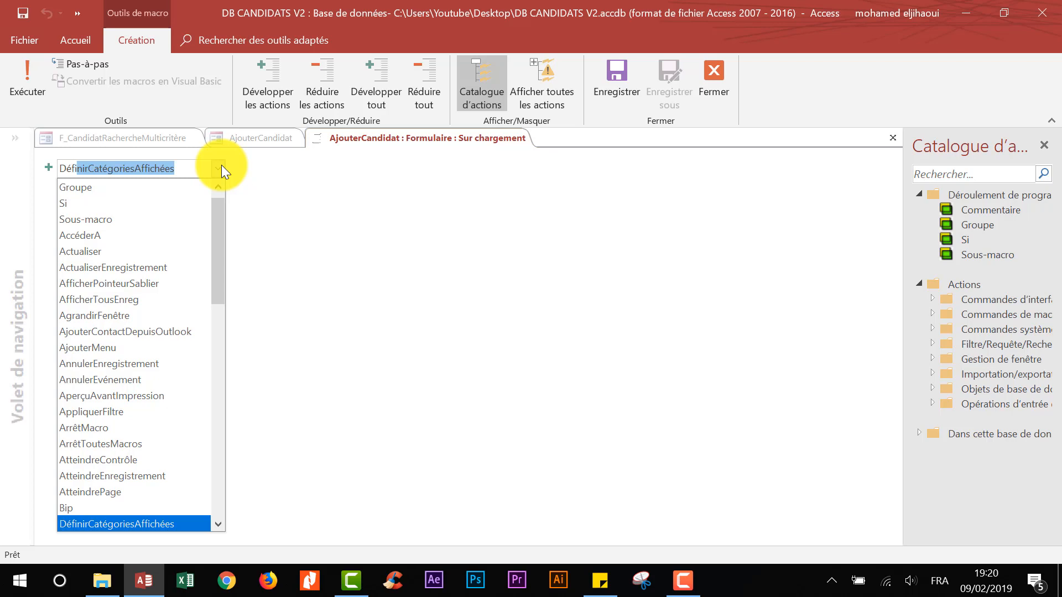
pyautogui.write('éfinirVarLocale')
pyautogui.moveTo(216, 254); pyautogui.dragTo(216, 265)
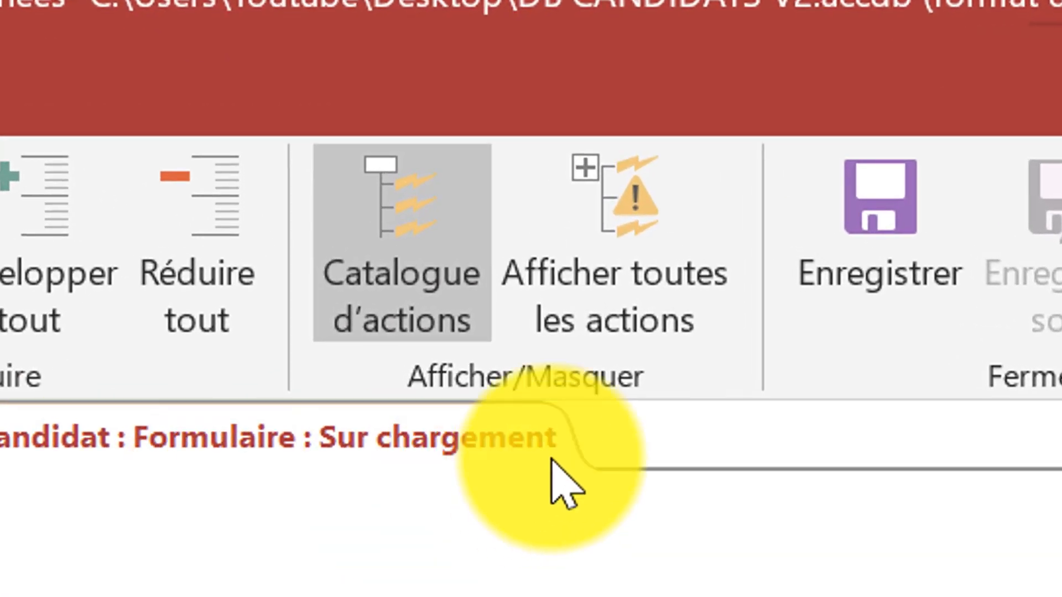
pyautogui.click(616, 243)
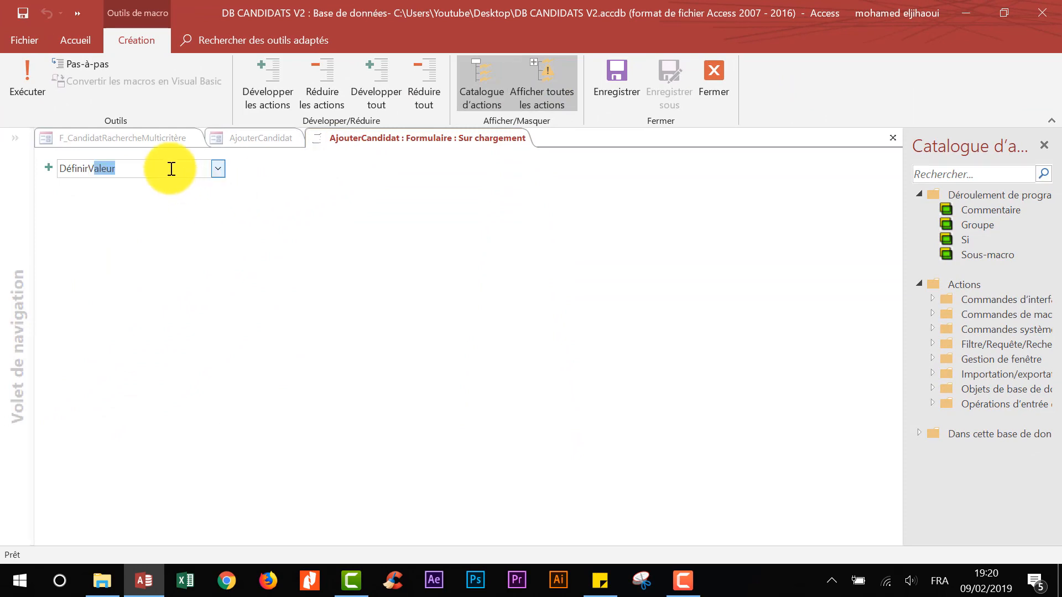
pyautogui.press('Return')
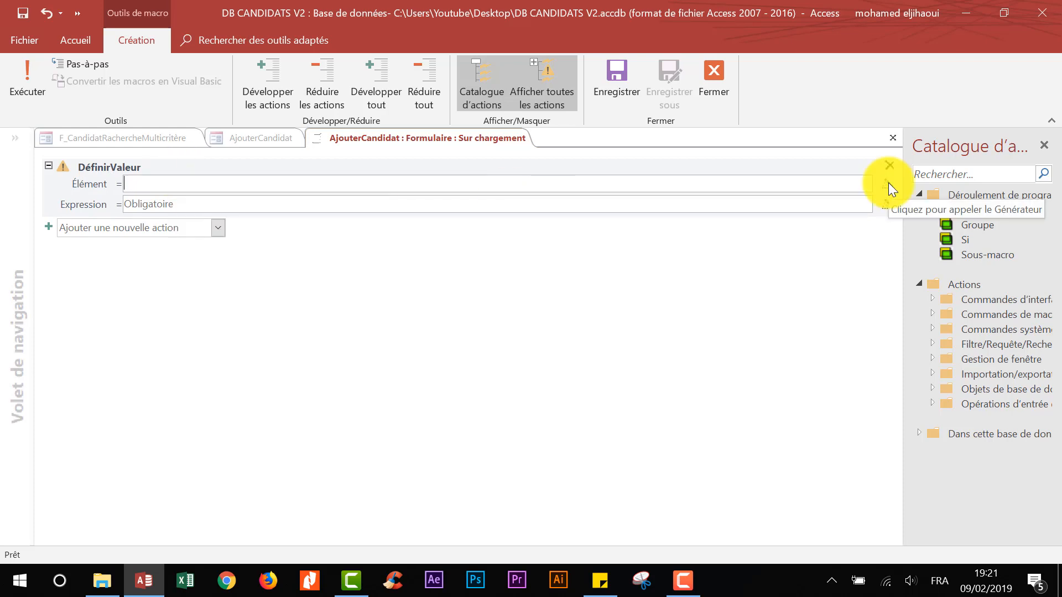
# Set the DéfinirValeur action's Élément to [txtidCandidat], picked from the loaded AjouterCandidat form in the Générateur d'expression.
pyautogui.click(888, 184)
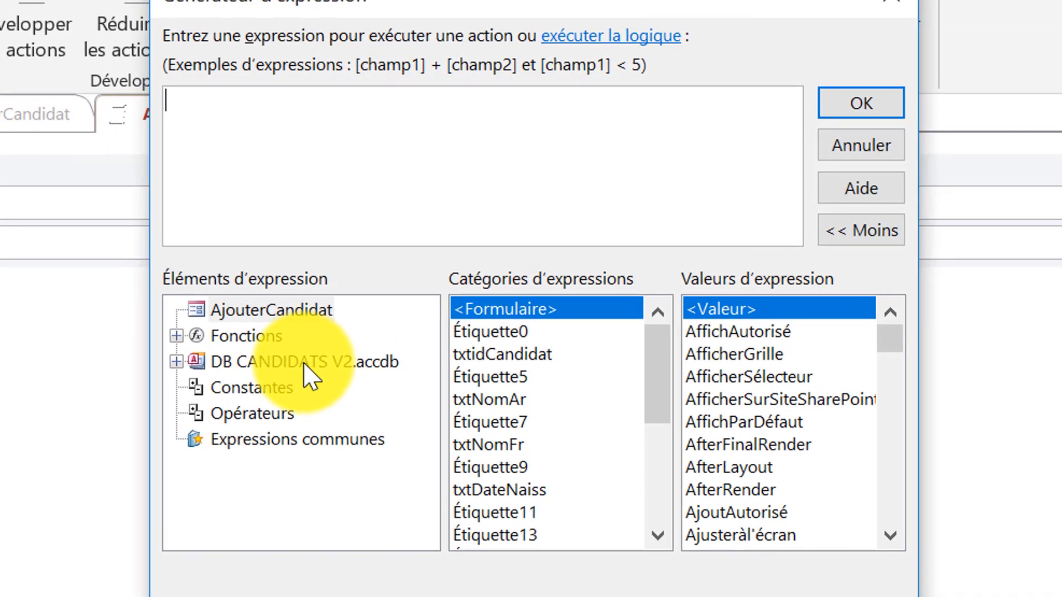
pyautogui.doubleClick(304, 363)
pyautogui.doubleClick(303, 440)
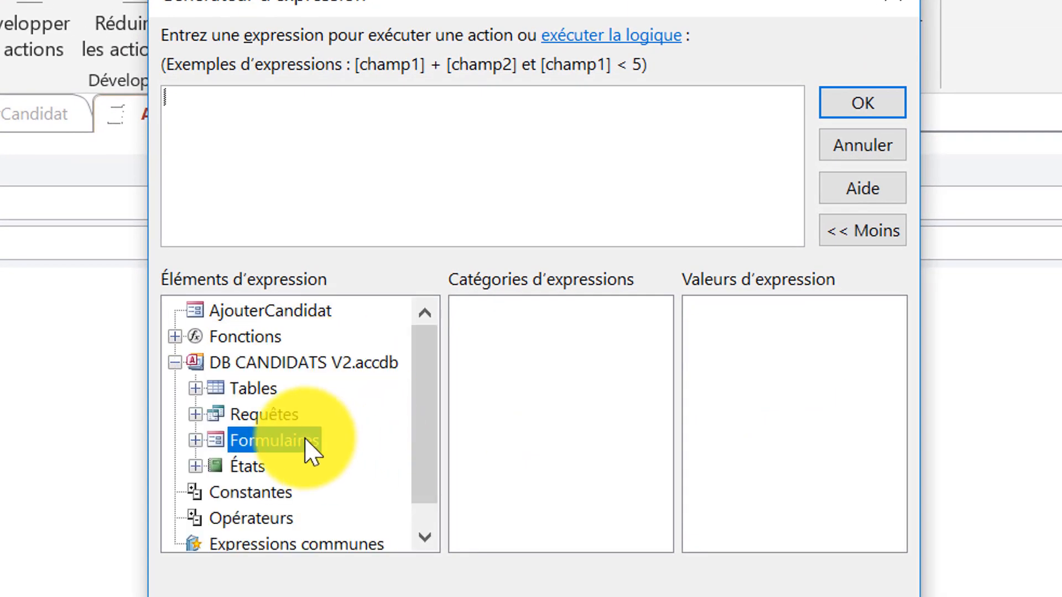
pyautogui.doubleClick(342, 467)
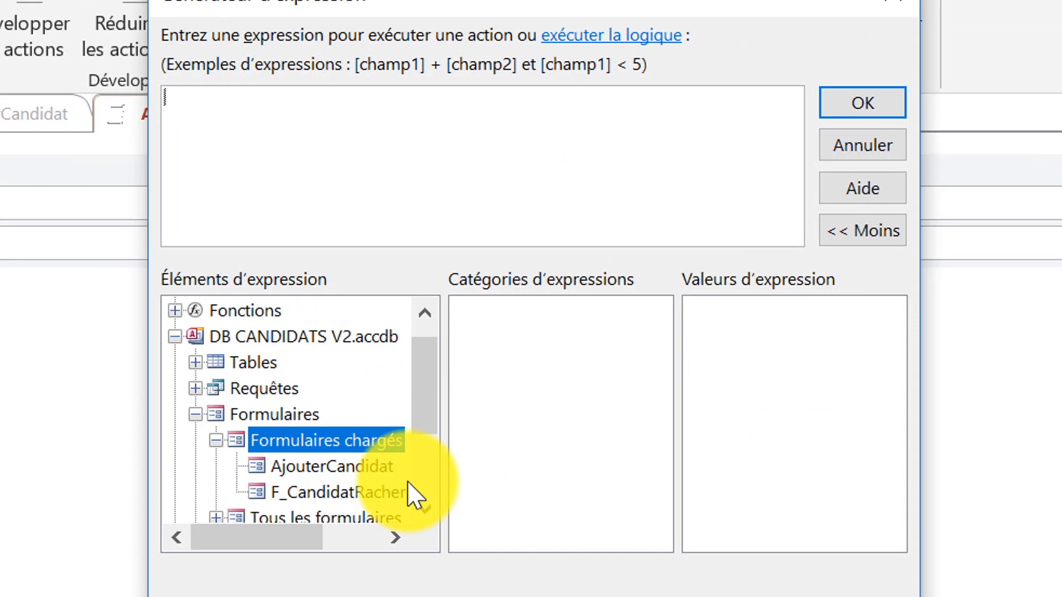
pyautogui.click(365, 466)
pyautogui.moveTo(490, 377); pyautogui.dragTo(550, 546)
pyautogui.press('t')
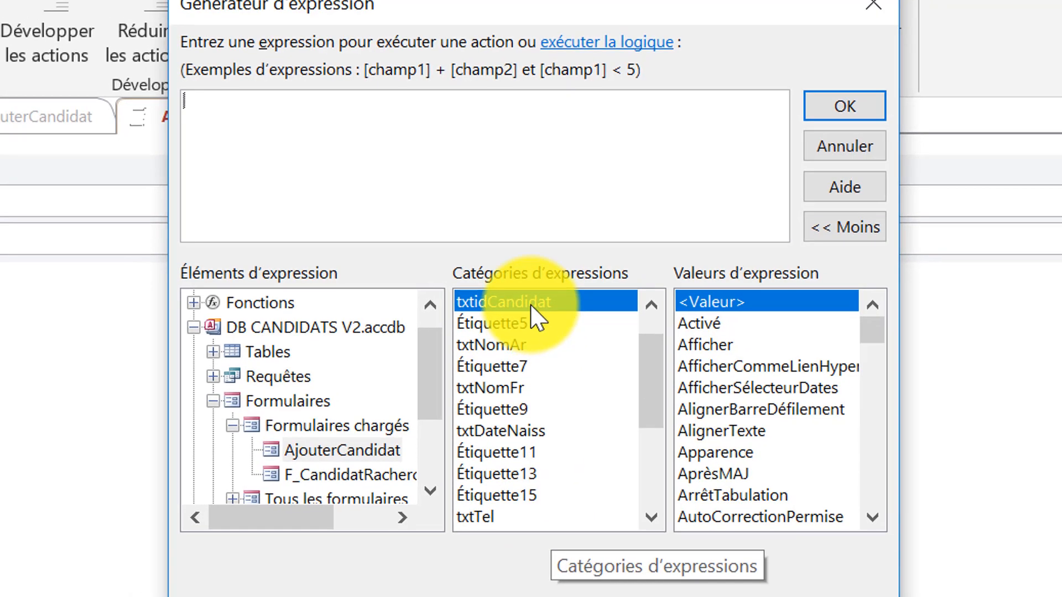
pyautogui.doubleClick(531, 310)
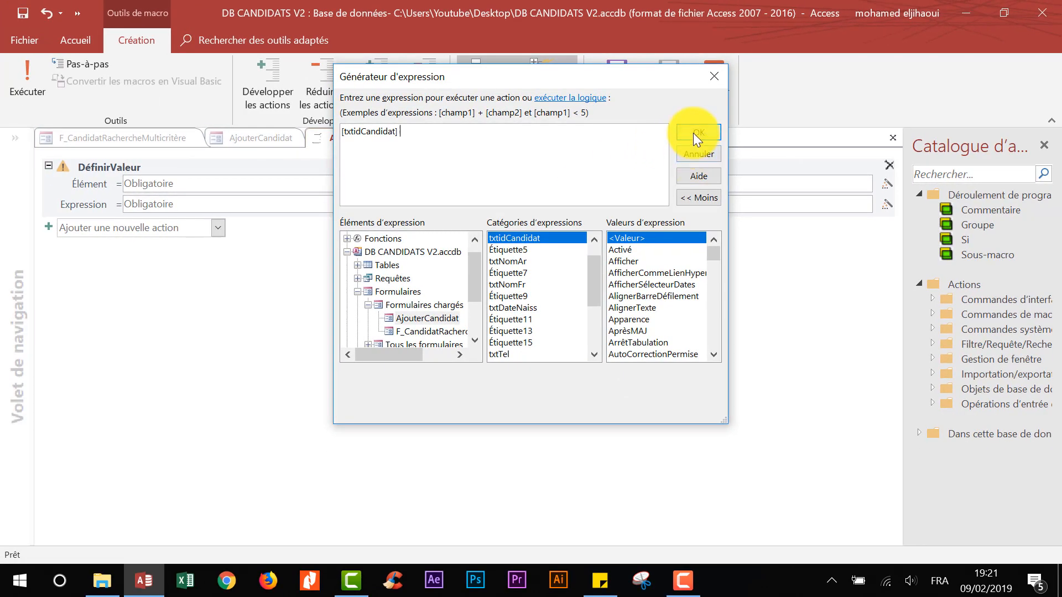
pyautogui.click(704, 132)
# Set the DéfinirValeur action's Expression to MaxDom("idcandidat"; "candidat")+1.
pyautogui.click(179, 204)
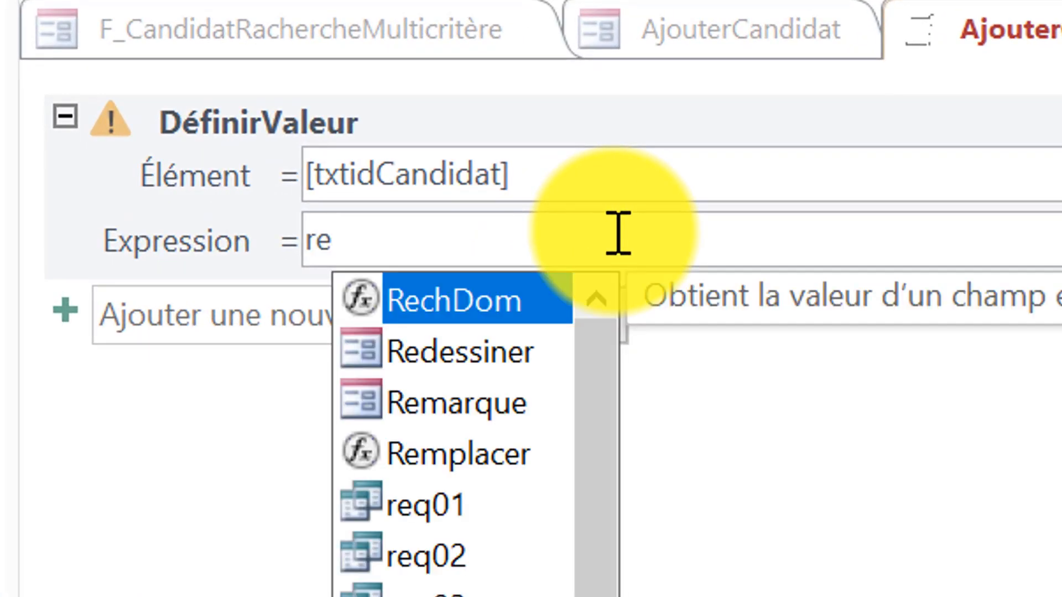
pyautogui.write('e')
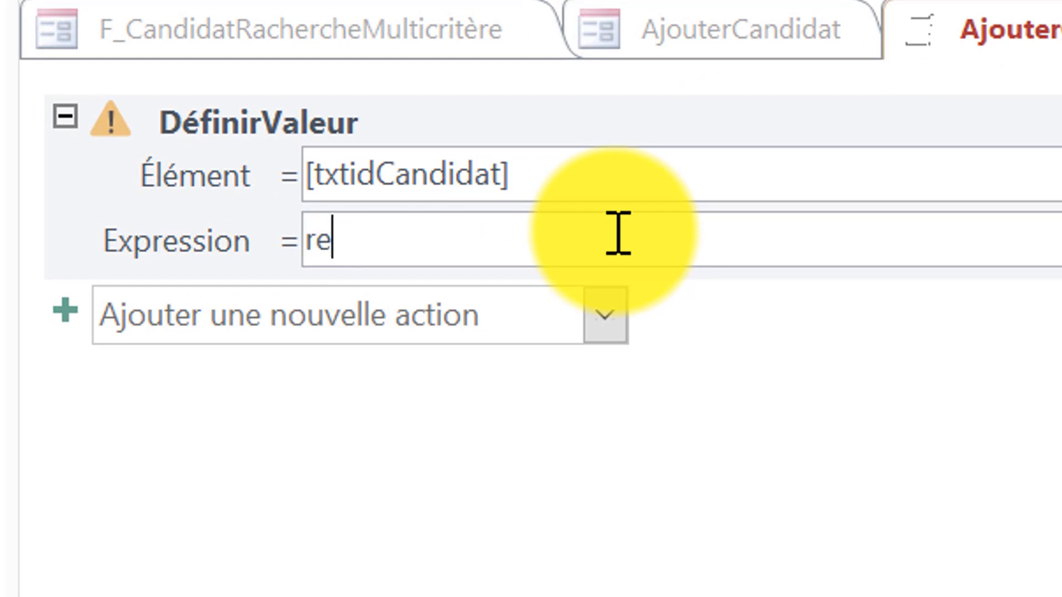
pyautogui.press('BackSpace')
pyautogui.press('BackSpace')
pyautogui.write('max')
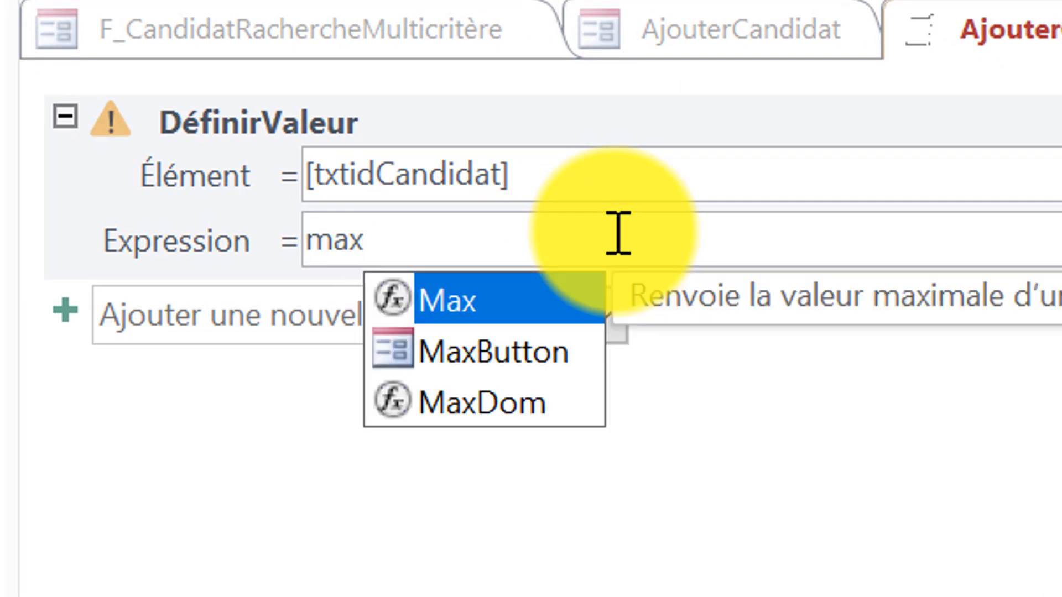
pyautogui.doubleClick(545, 394)
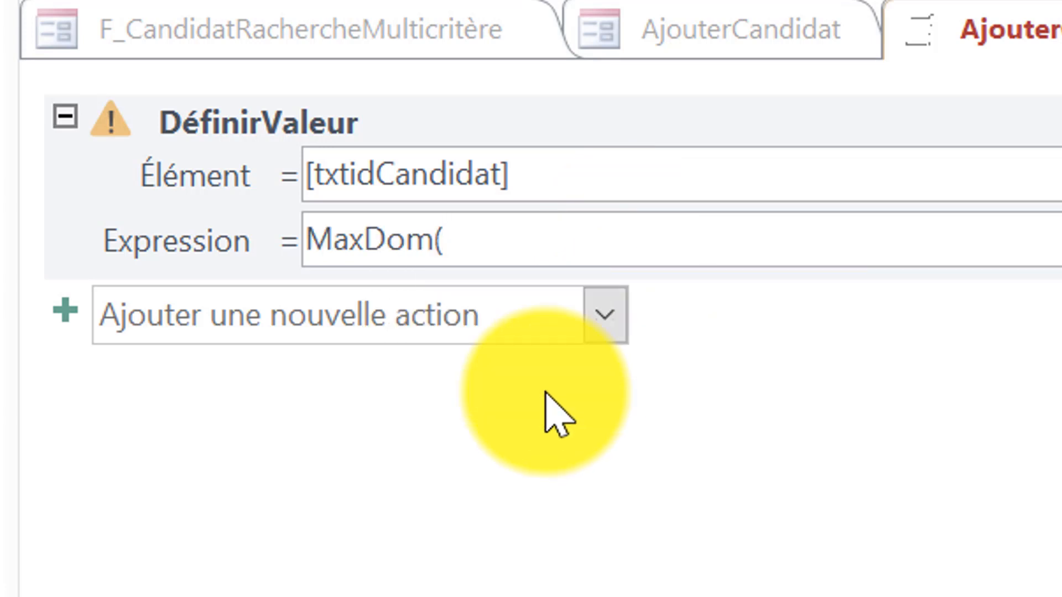
pyautogui.write('"')
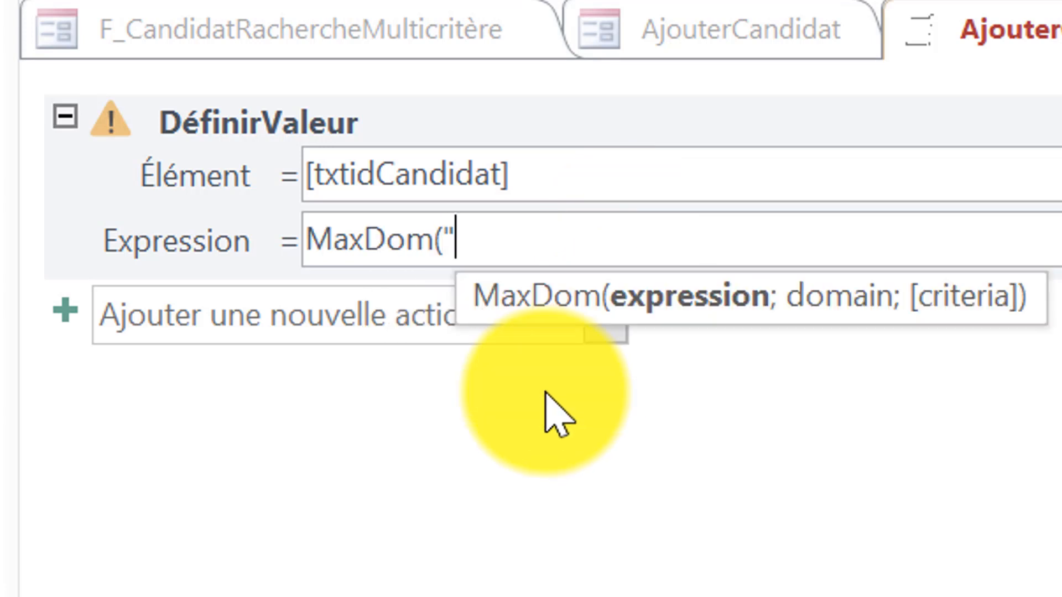
pyautogui.write('idca')
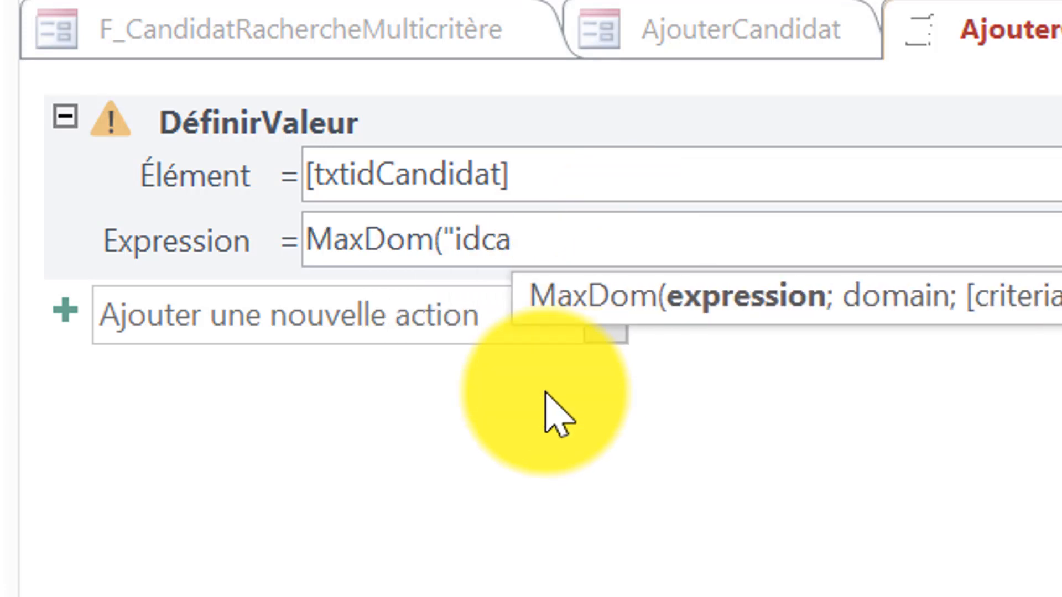
pyautogui.write('ndid')
pyautogui.press('BackSpace')
pyautogui.write('id')
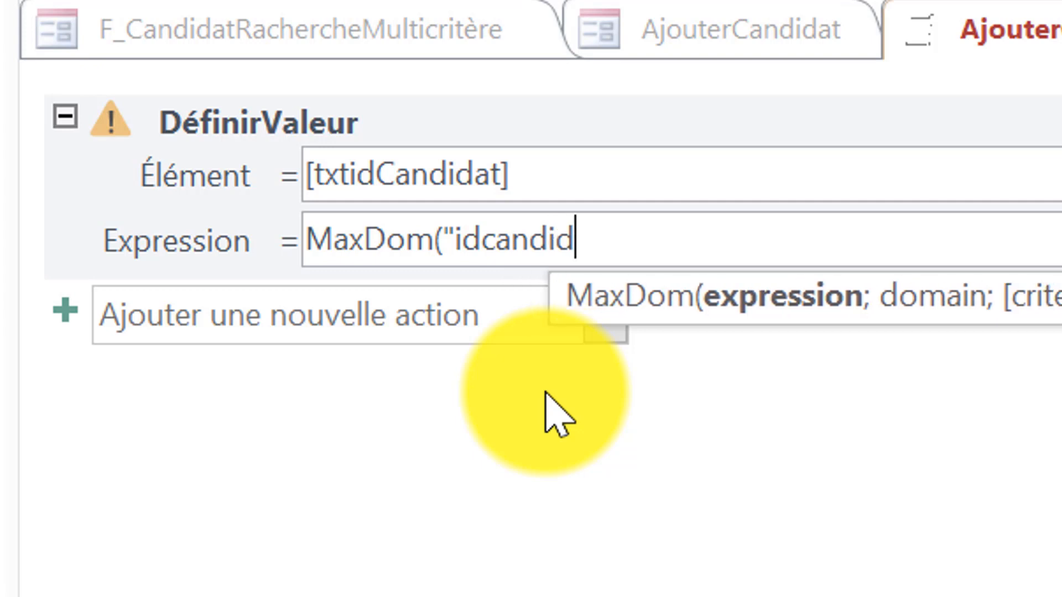
pyautogui.write('at"; "candid')
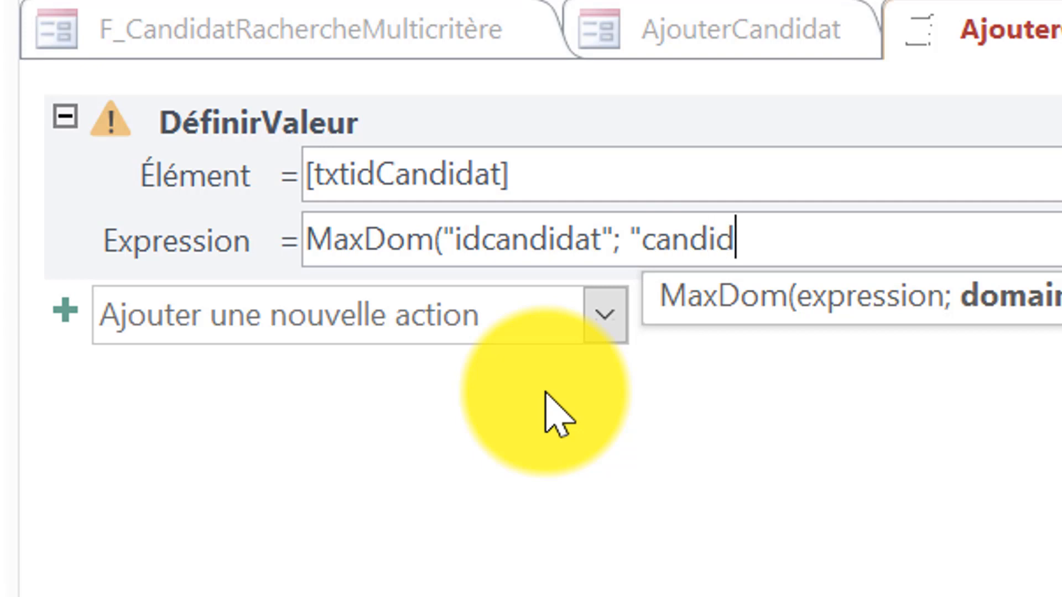
pyautogui.write('at')
pyautogui.write('")+1')
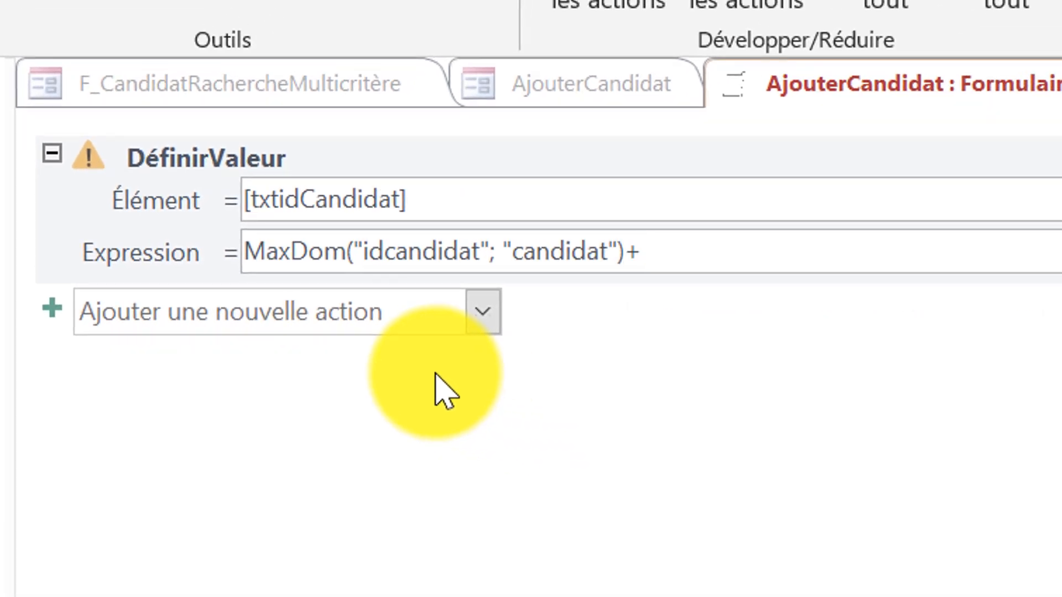
pyautogui.click(539, 531)
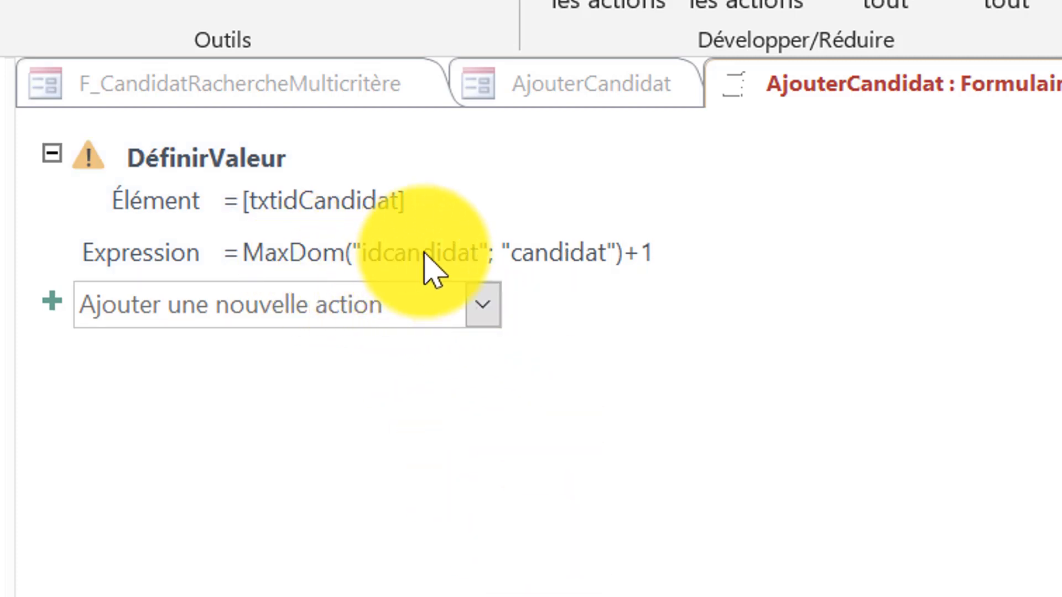
pyautogui.click(691, 257)
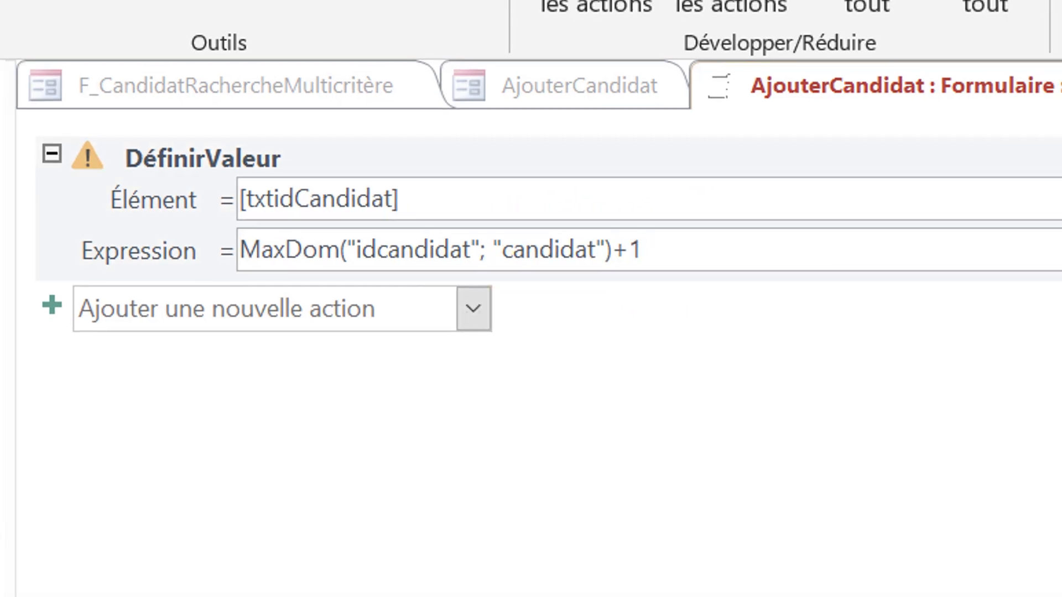
# Close the macro and the AjouterCandidat form with the changes saved, and reopen the form from the search form's اضافة button.
pyautogui.click(722, 75)
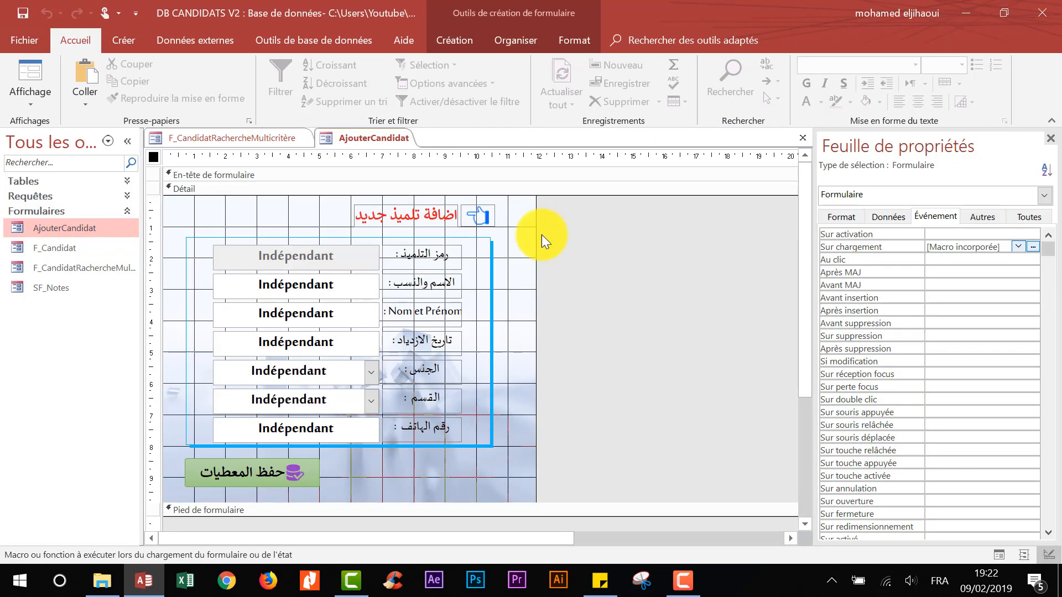
pyautogui.rightClick(395, 138)
pyautogui.click(413, 170)
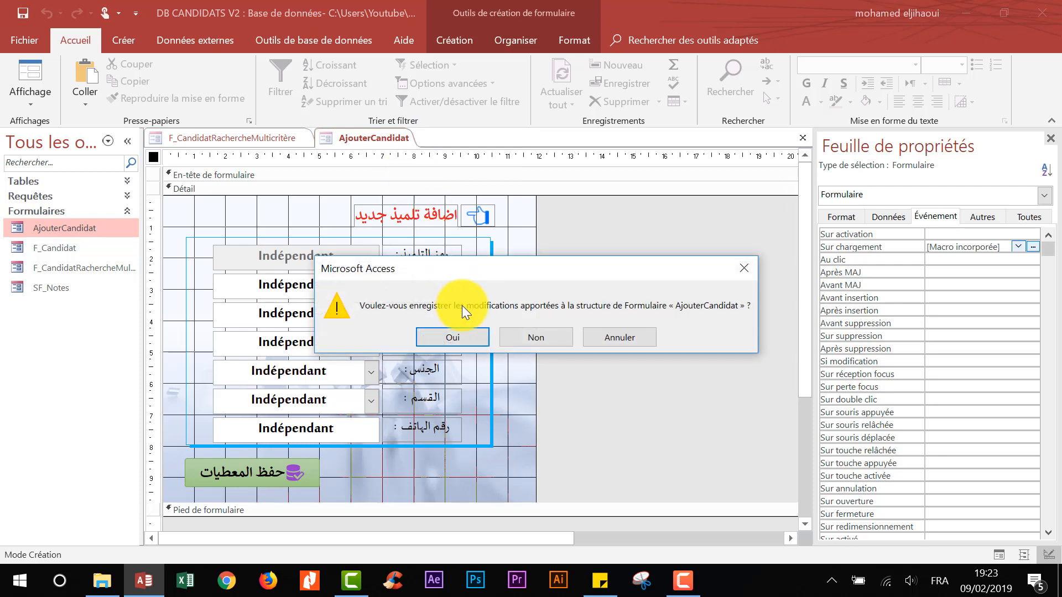
pyautogui.click(461, 339)
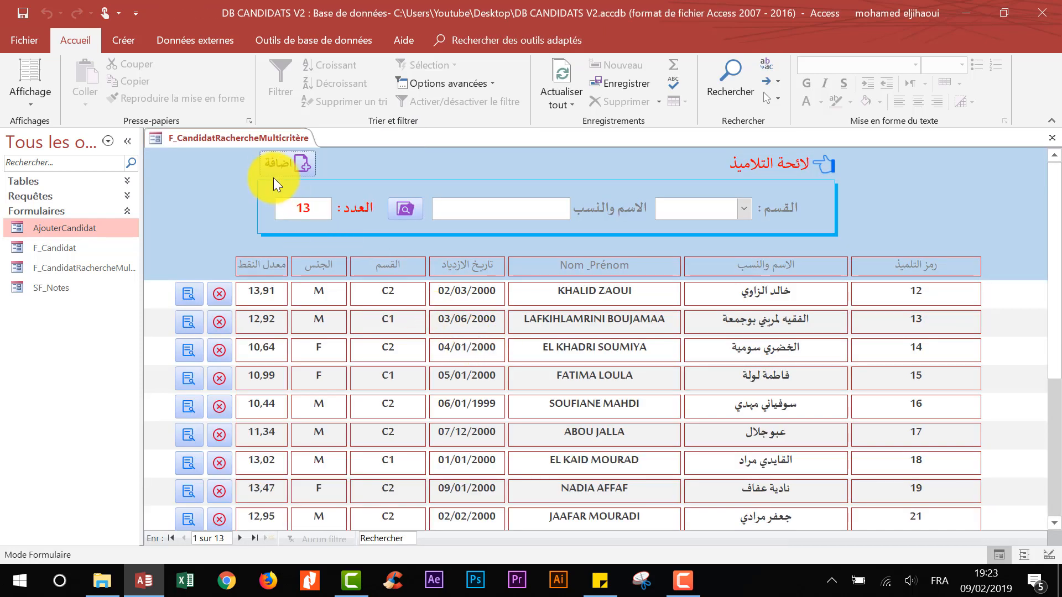
pyautogui.click(283, 166)
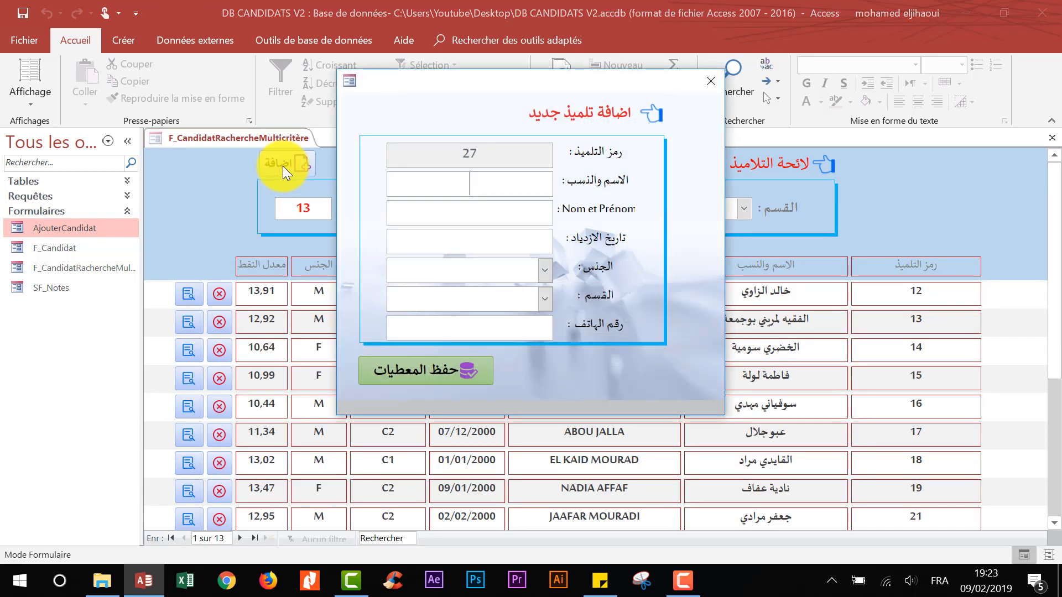
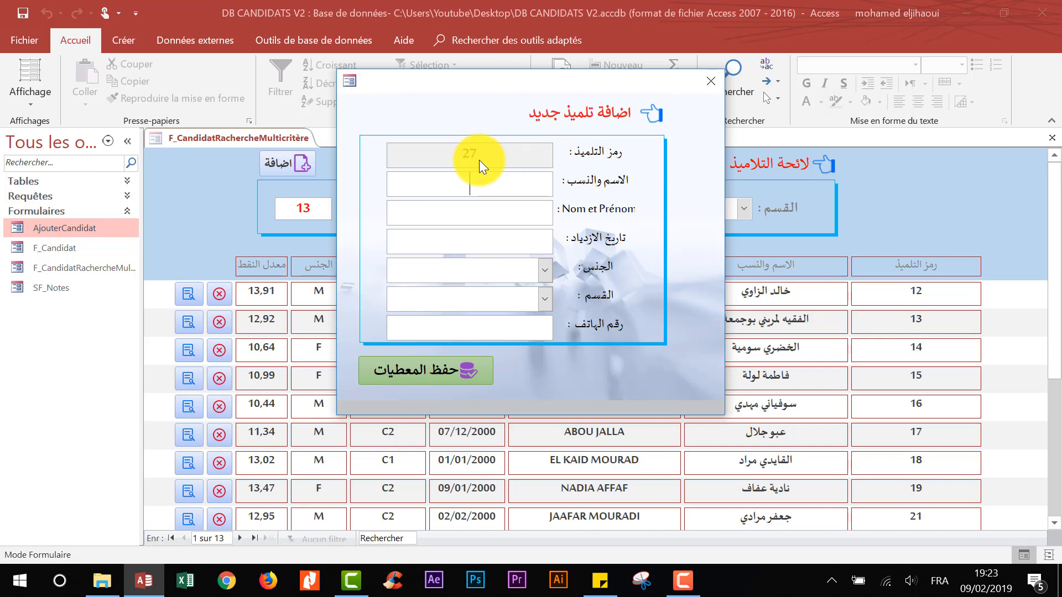
# Switch the AjouterCandidat form to Mode Création and set the txtNomAr text box's Langue clavier to العربية.
pyautogui.rightClick(434, 112)
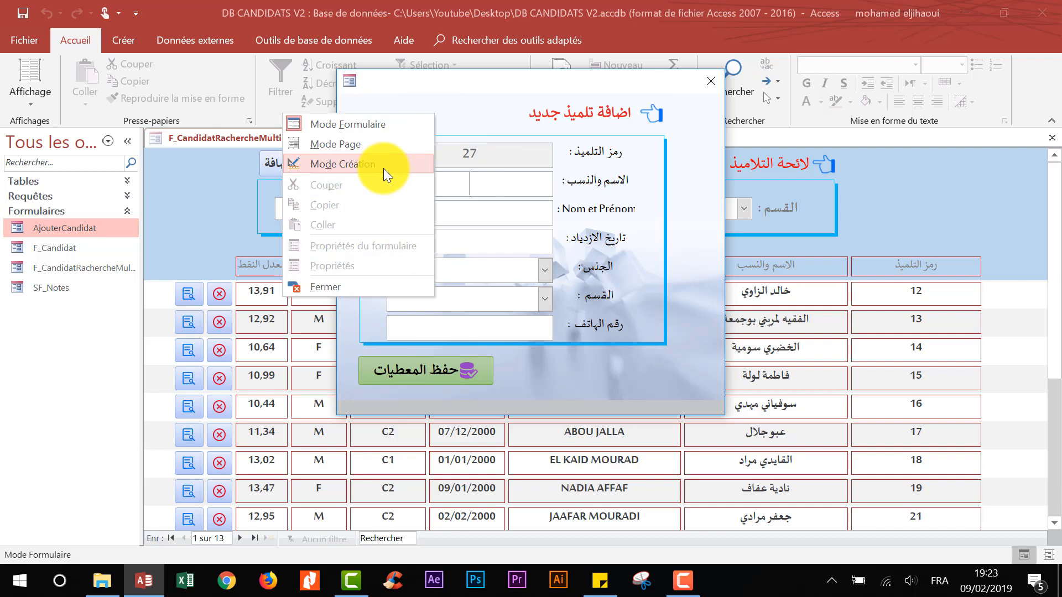
pyautogui.click(383, 168)
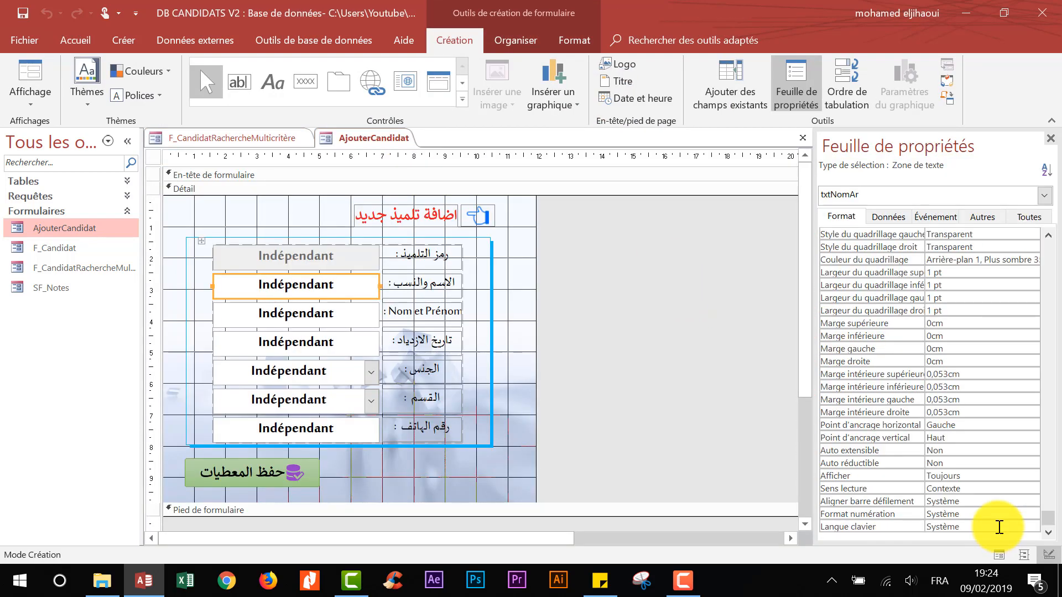
pyautogui.click(1002, 527)
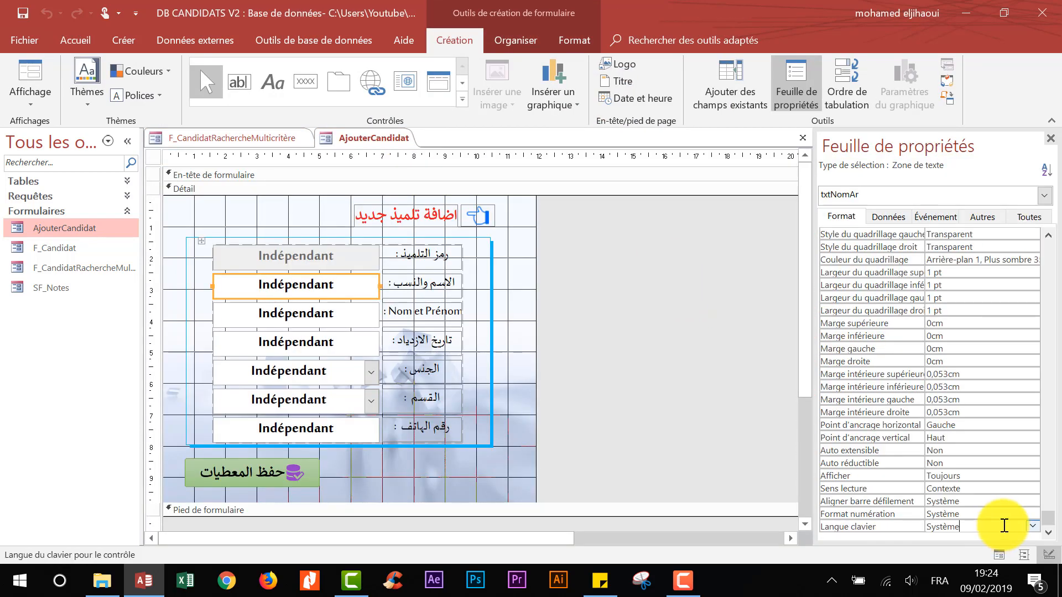
pyautogui.click(1033, 528)
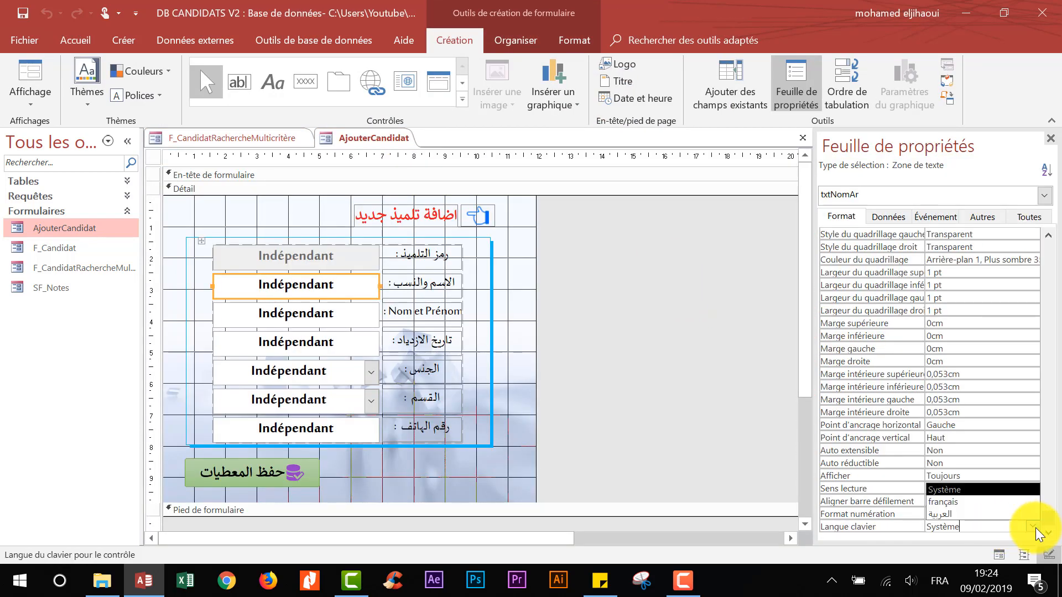
pyautogui.click(964, 515)
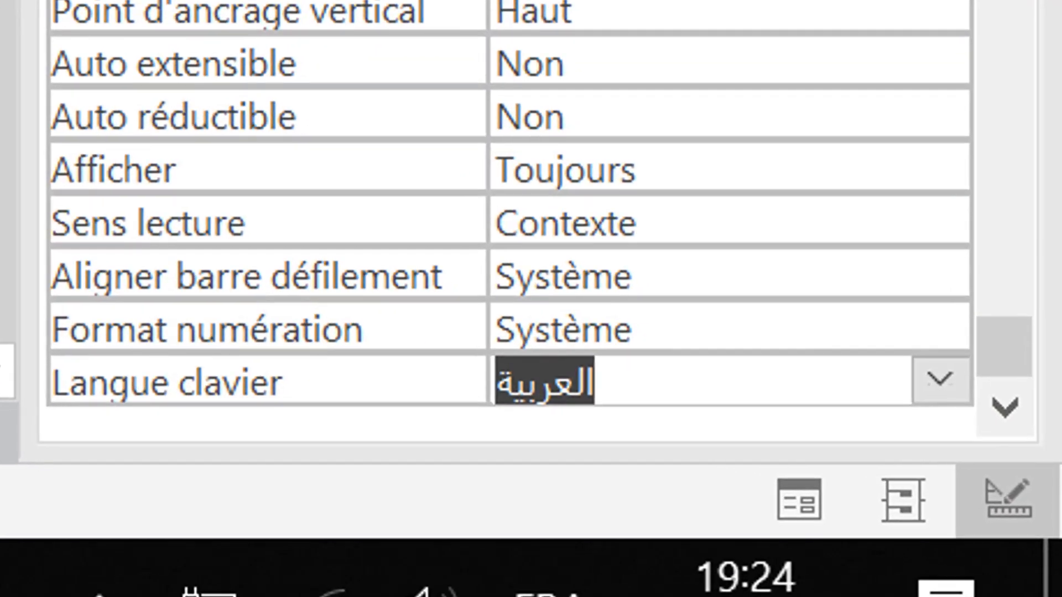
# Set the Langue clavier of the Nom et Prénom text box to français.
pyautogui.click(0, 0)
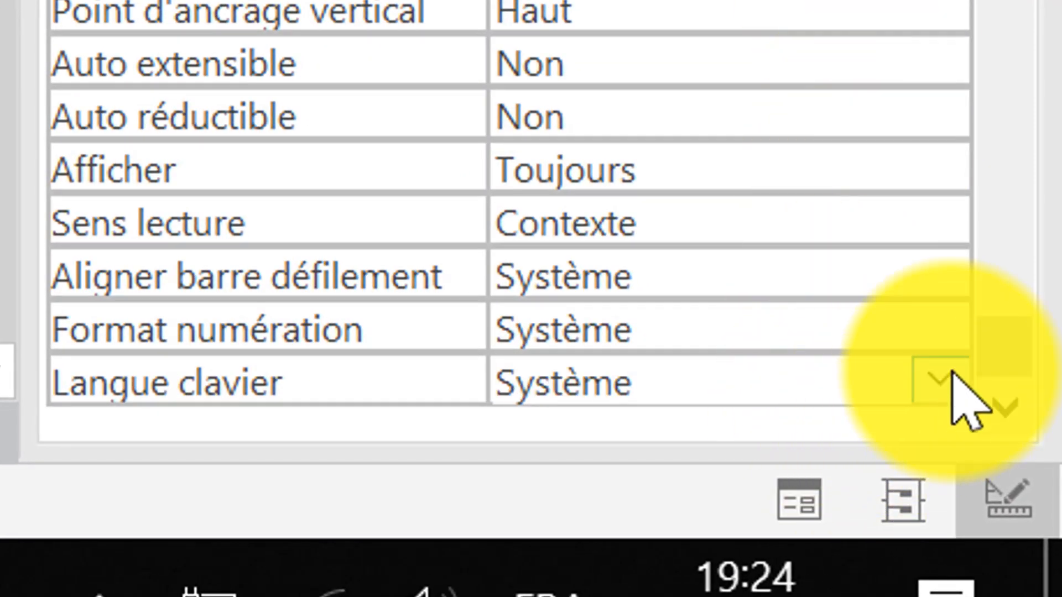
pyautogui.click(953, 370)
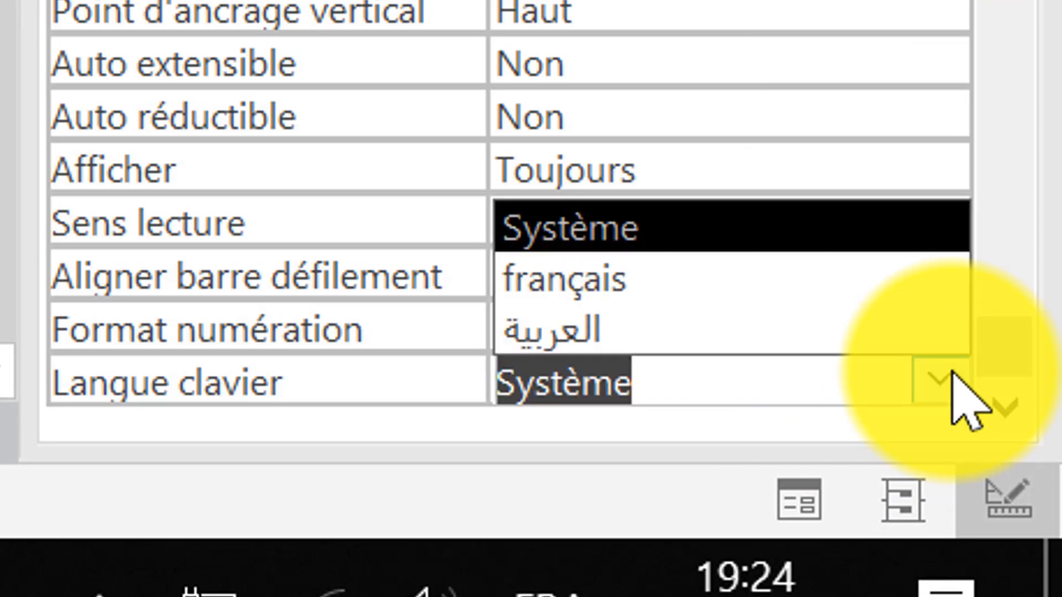
pyautogui.click(622, 271)
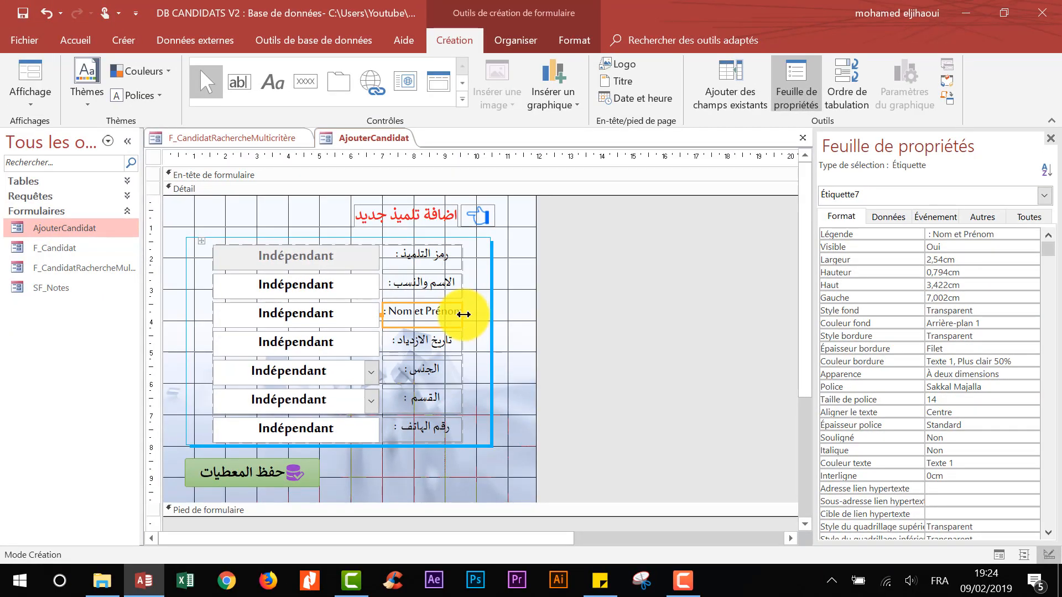
# Widen the column of field labels so the Nom et Prénom label has more room.
pyautogui.moveTo(464, 314); pyautogui.dragTo(479, 314)
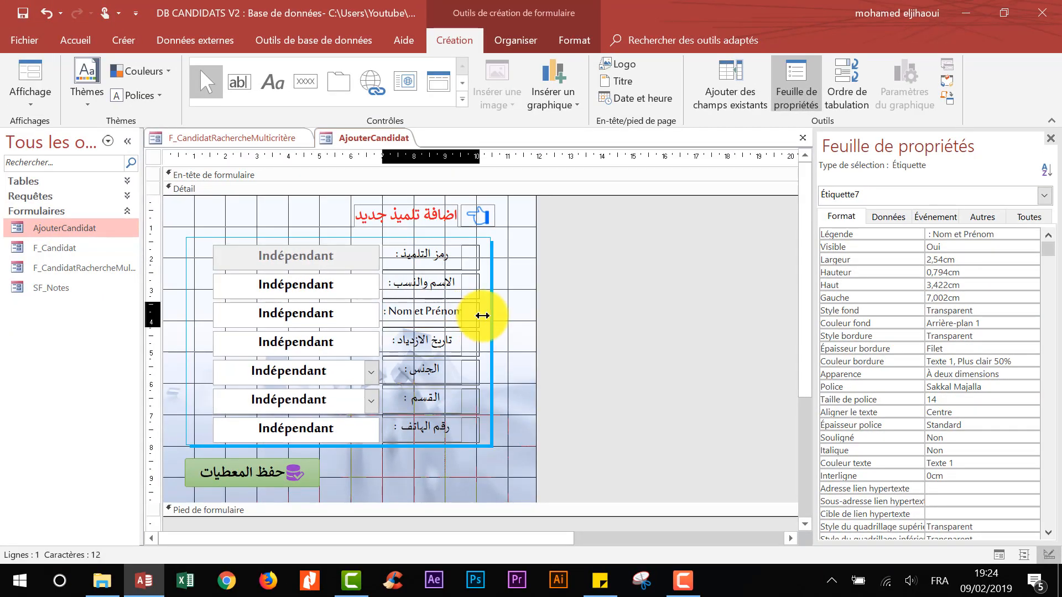
# Give the txtDateNaiss text box the Date, abrégé input mask (00/00/0000) using the input mask wizard.
pyautogui.click(425, 365)
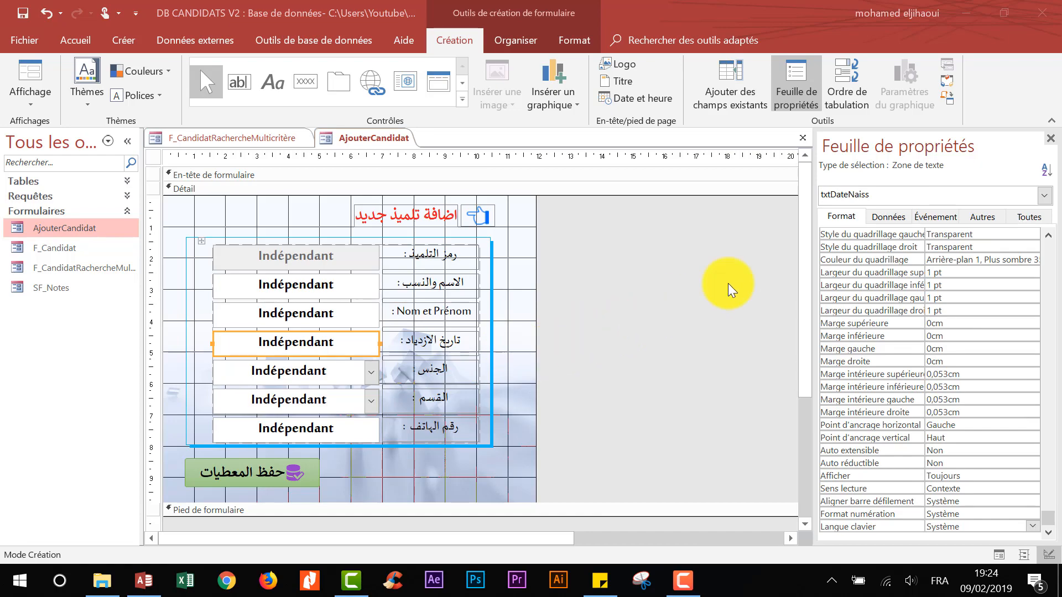
pyautogui.click(890, 217)
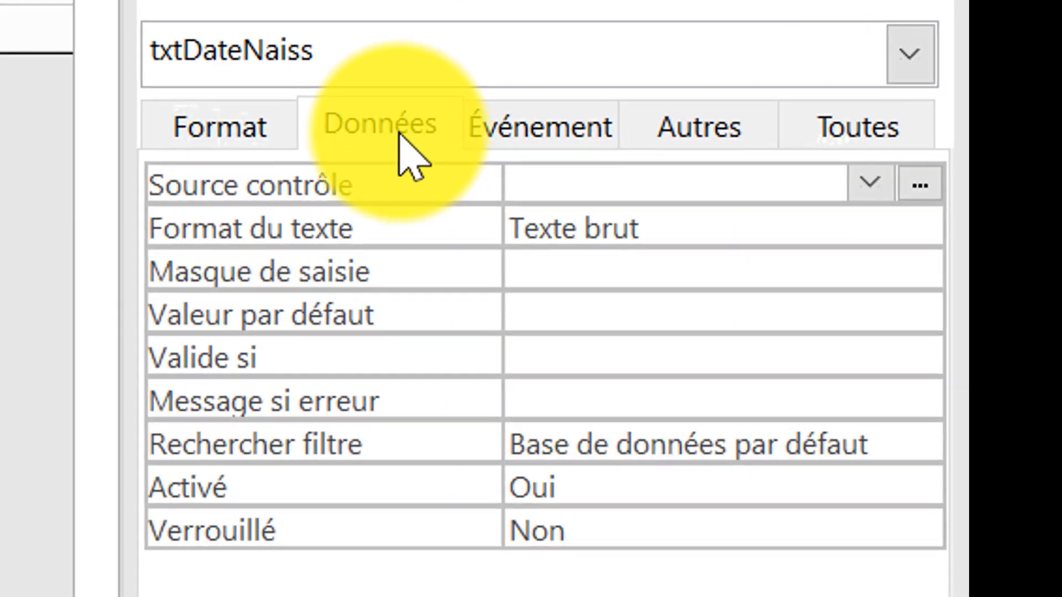
pyautogui.click(531, 271)
pyautogui.click(918, 269)
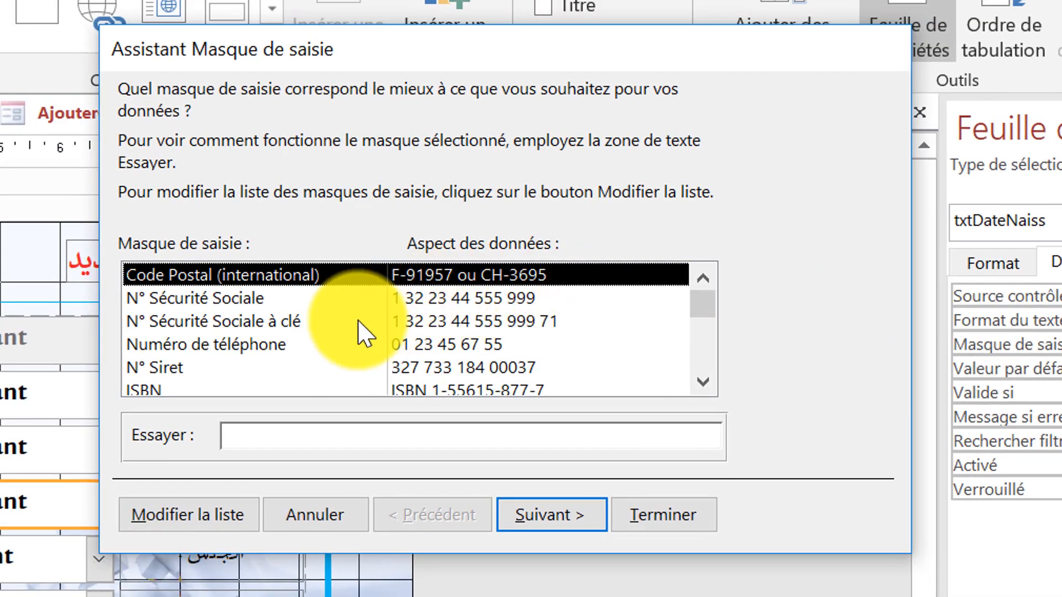
pyautogui.scroll(-3, 359, 332)
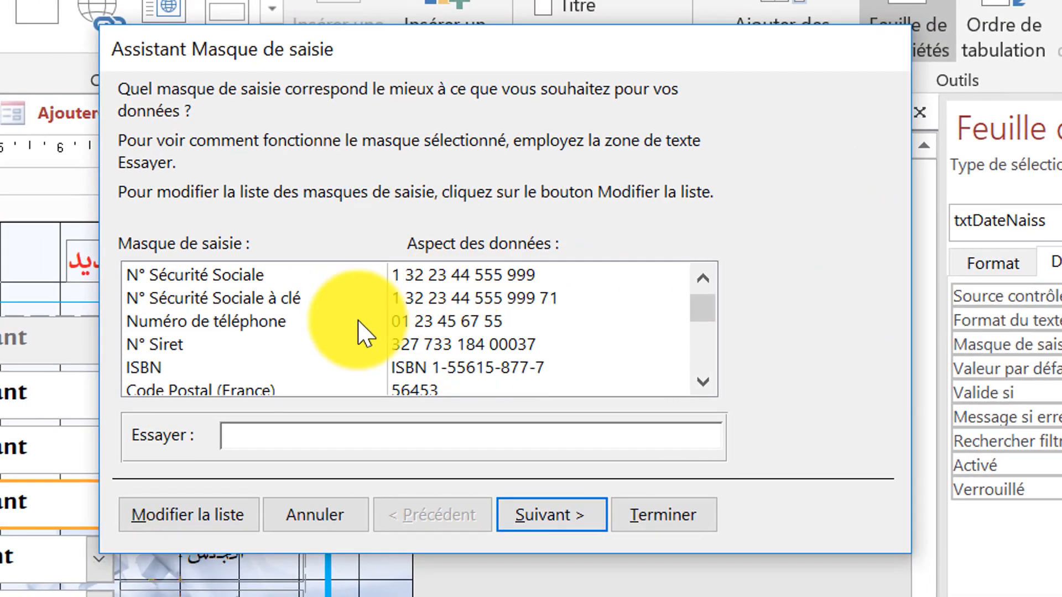
pyautogui.scroll(-2, 362, 335)
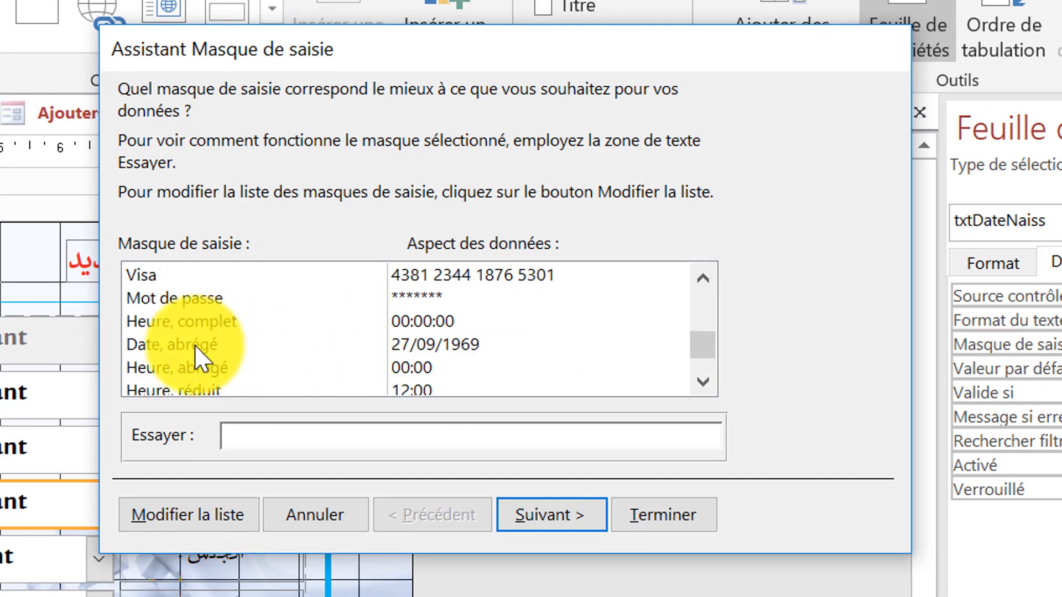
pyautogui.click(235, 346)
pyautogui.click(559, 528)
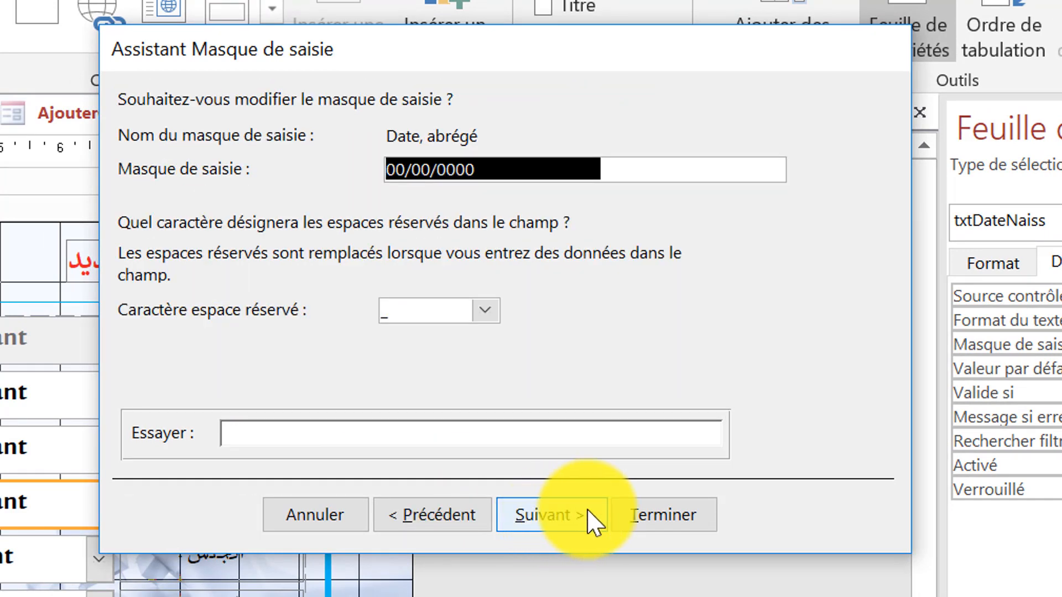
pyautogui.click(564, 516)
pyautogui.click(690, 519)
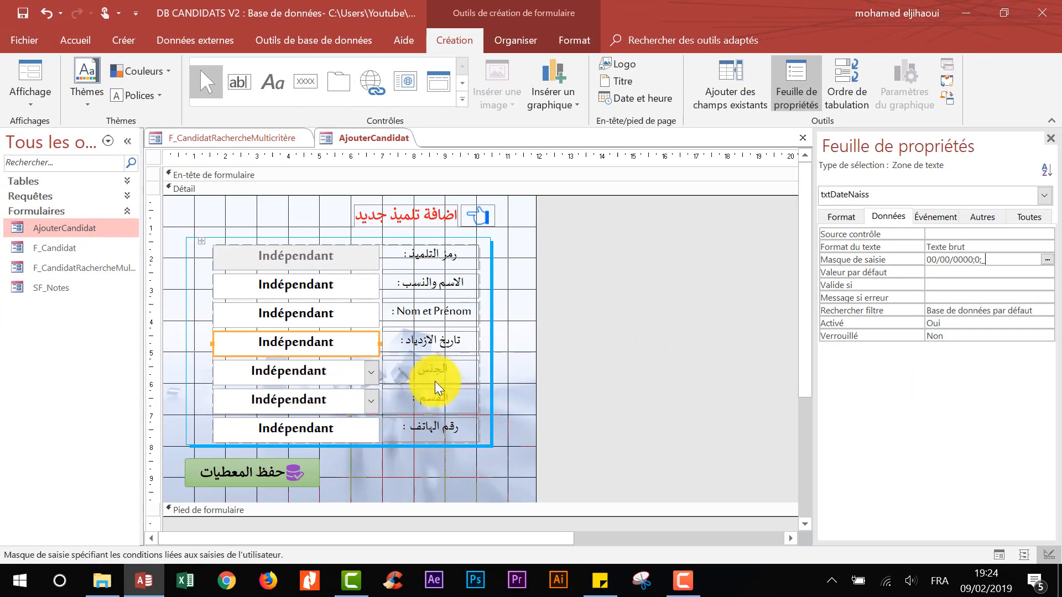
pyautogui.click(365, 432)
pyautogui.click(1044, 258)
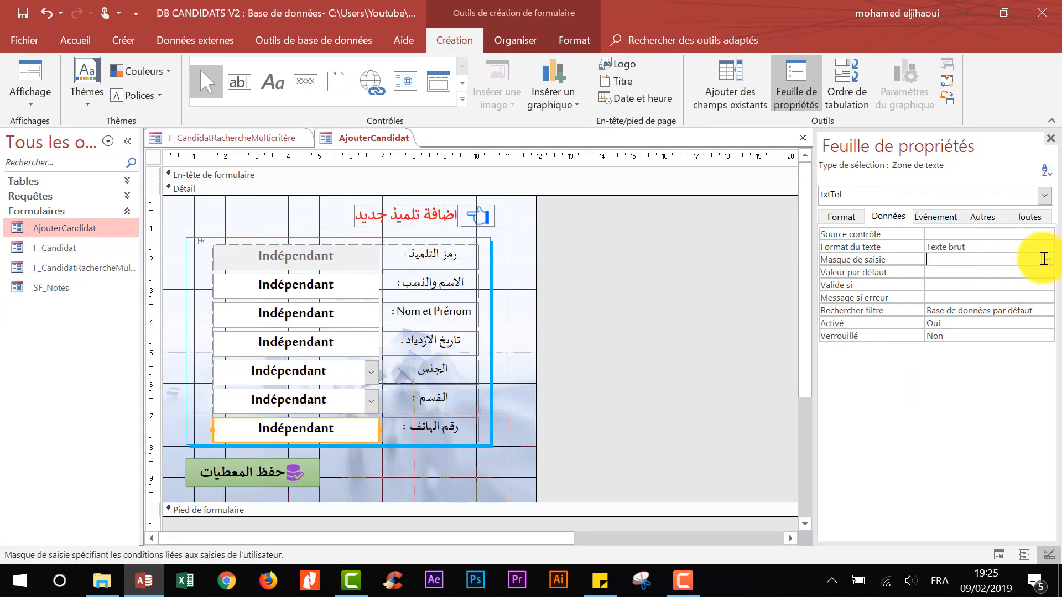
pyautogui.click(1047, 260)
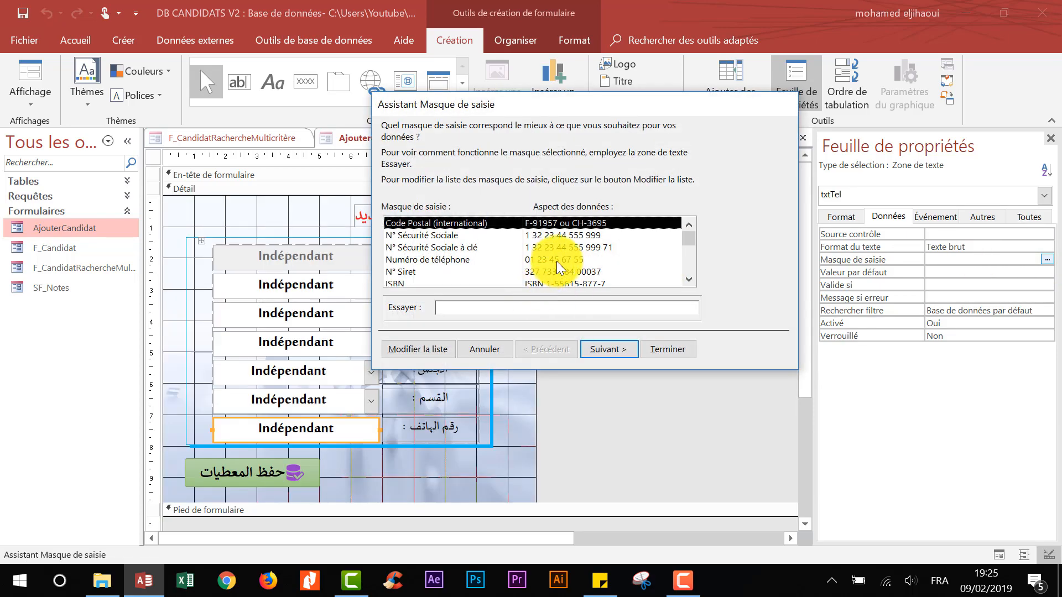
pyautogui.scroll(-5, 561, 268)
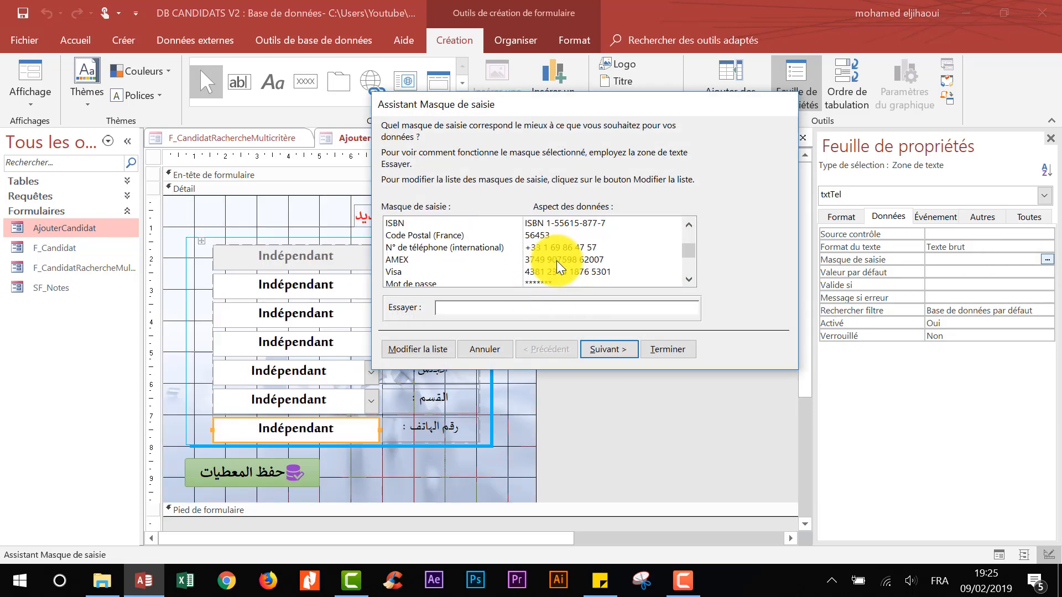
pyautogui.scroll(-1, 560, 267)
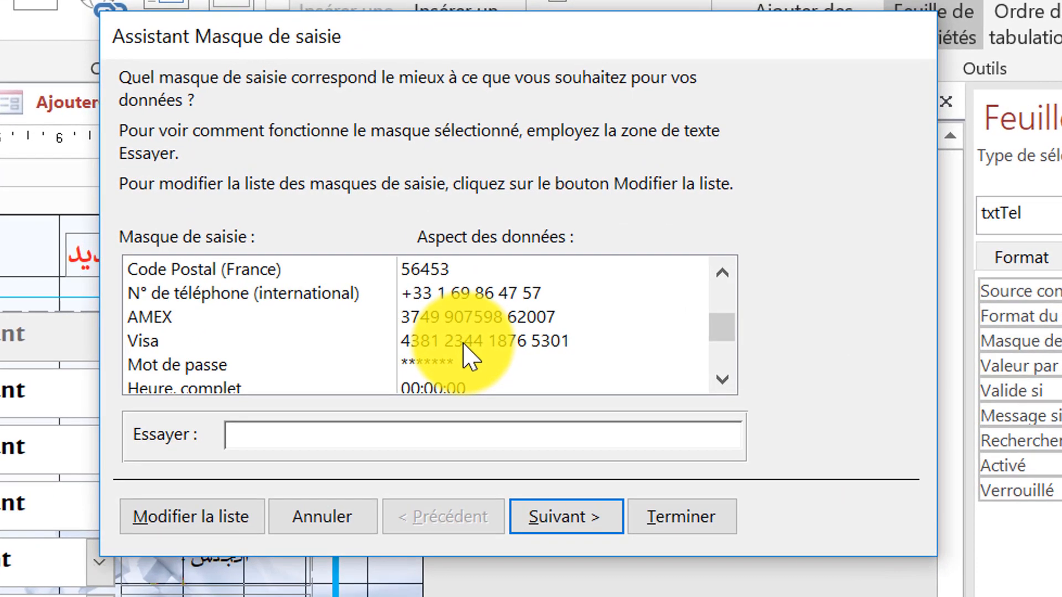
pyautogui.scroll(-2, 560, 267)
pyautogui.scroll(-2, 472, 362)
pyautogui.scroll(5, 471, 362)
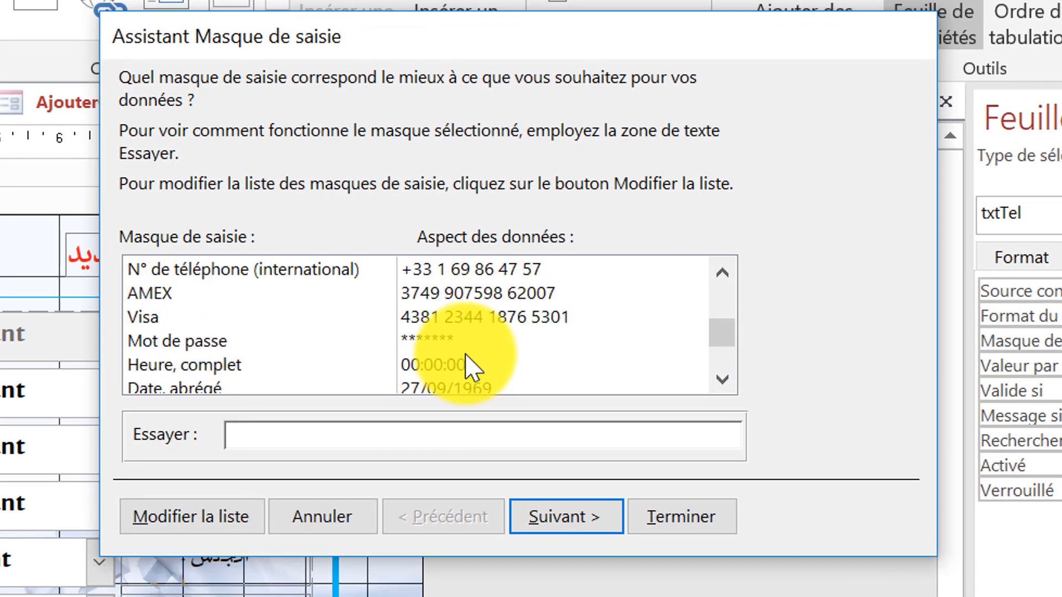
pyautogui.scroll(1, 471, 366)
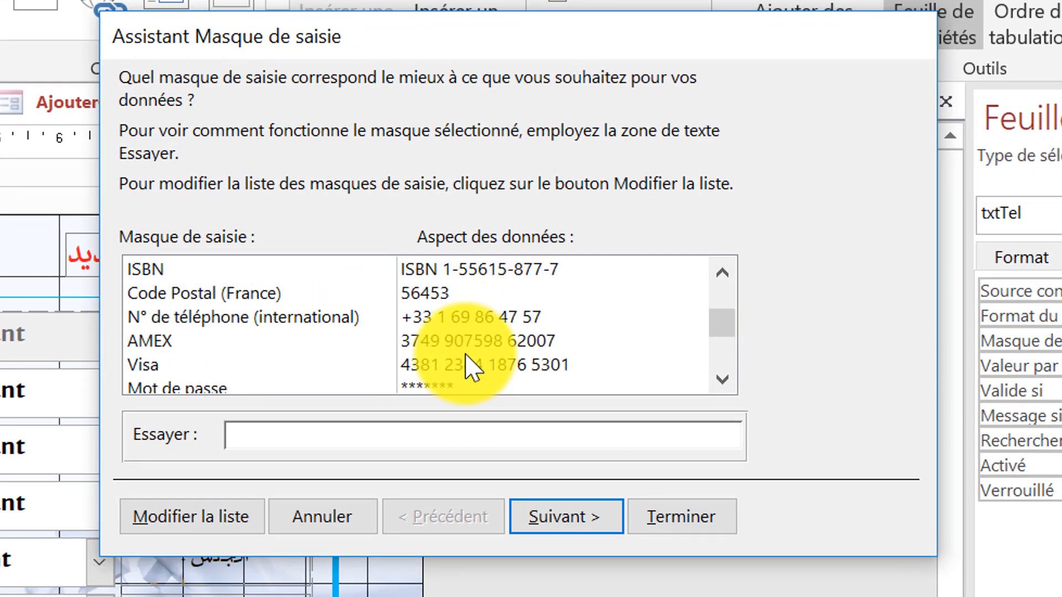
pyautogui.scroll(1, 471, 367)
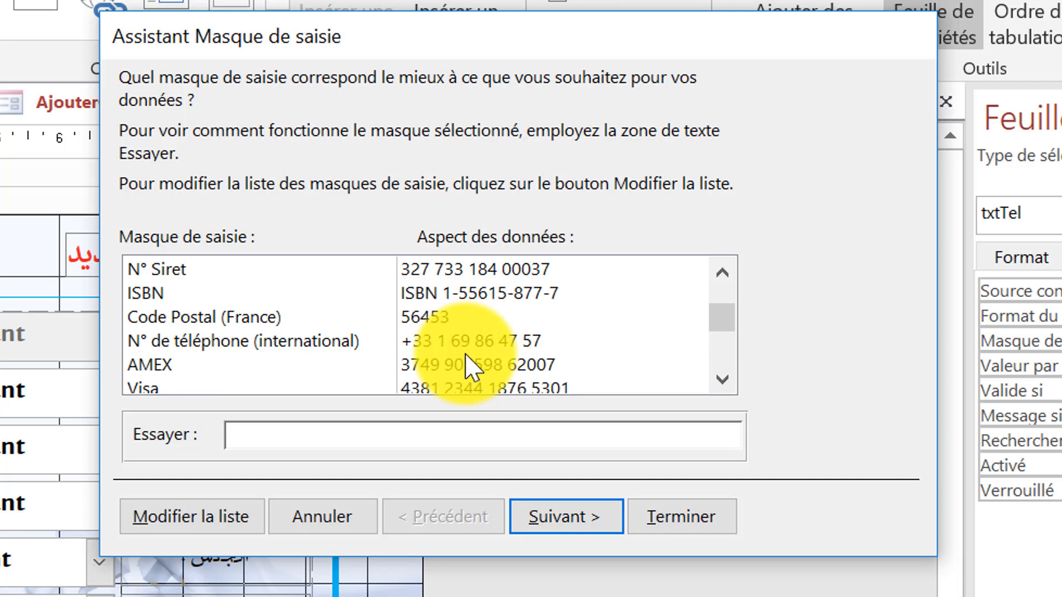
pyautogui.scroll(3, 608, 365)
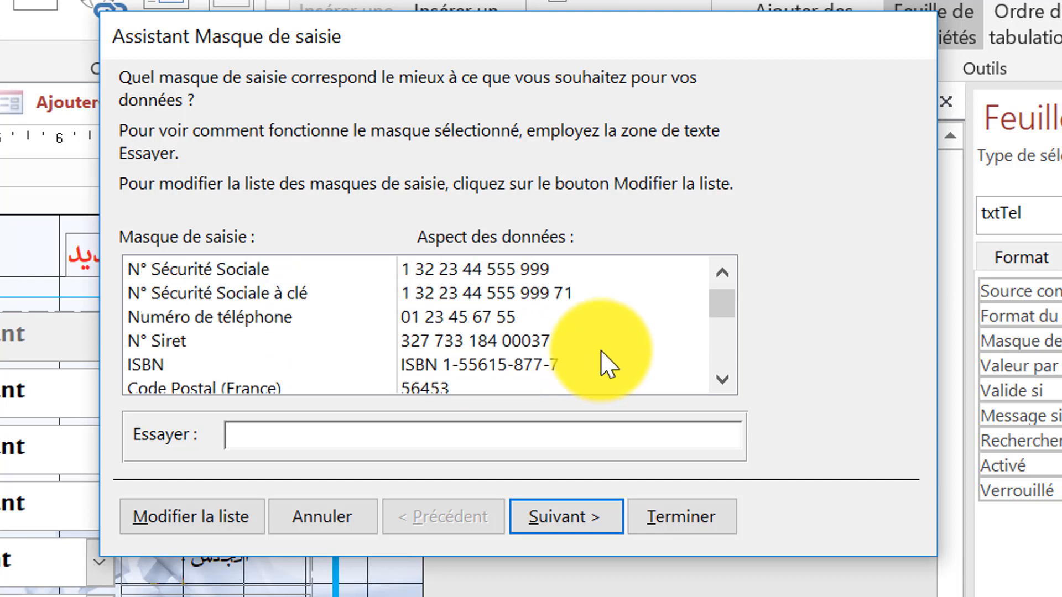
pyautogui.click(231, 322)
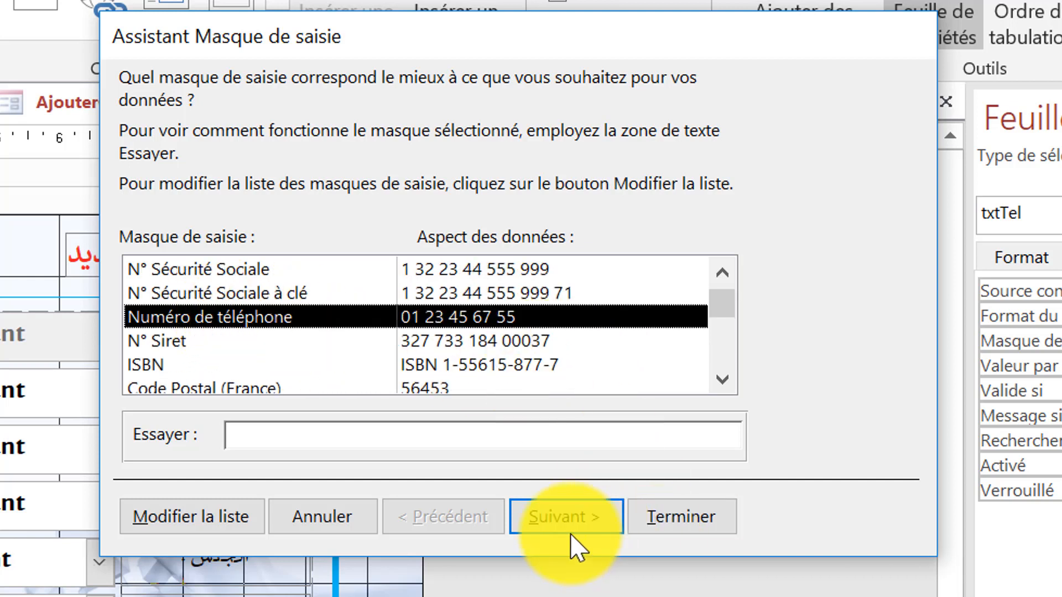
pyautogui.click(566, 516)
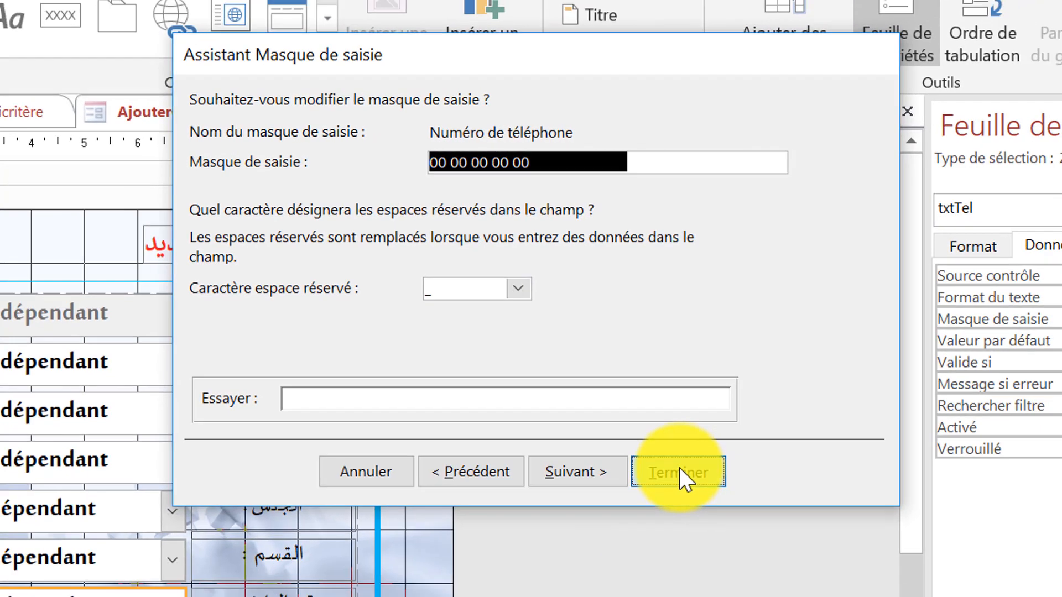
pyautogui.click(682, 516)
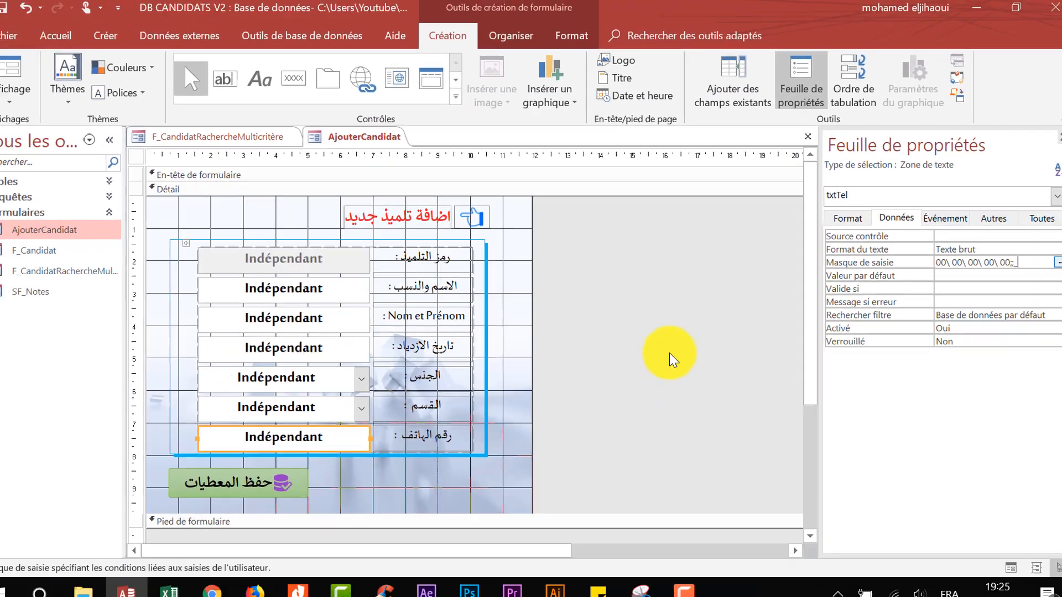
pyautogui.click(715, 296)
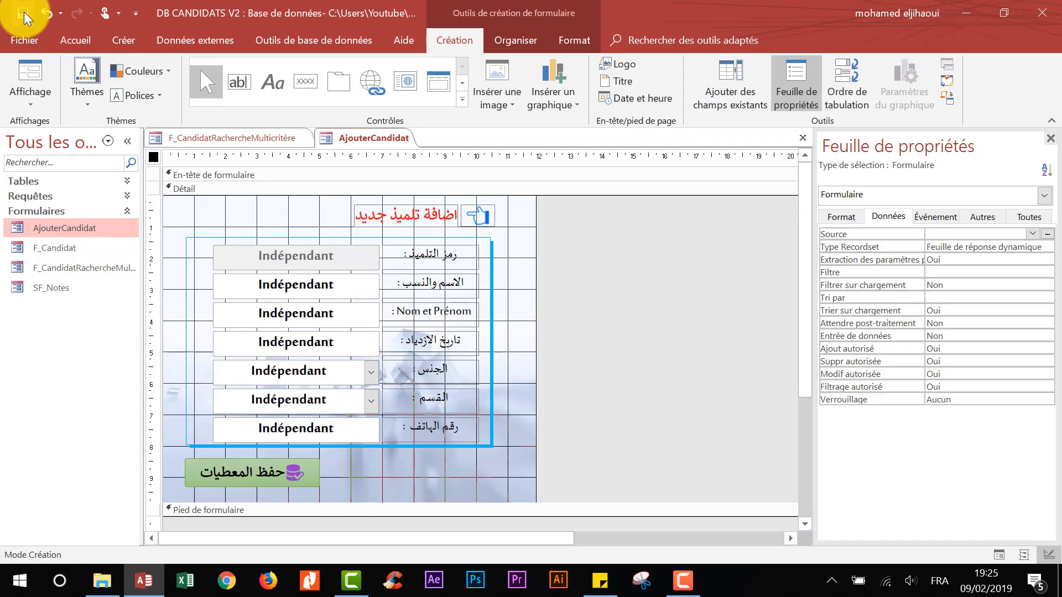
# Create a macro with the Générateur de macro for the Sur sortie event of the txtNomFr text box.
pyautogui.click(360, 314)
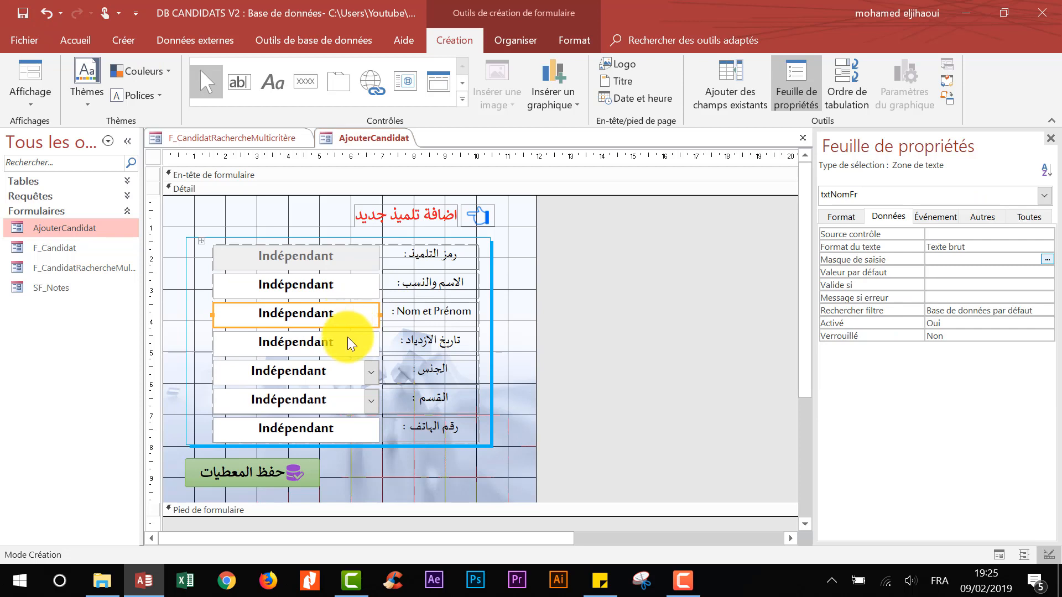
pyautogui.click(936, 217)
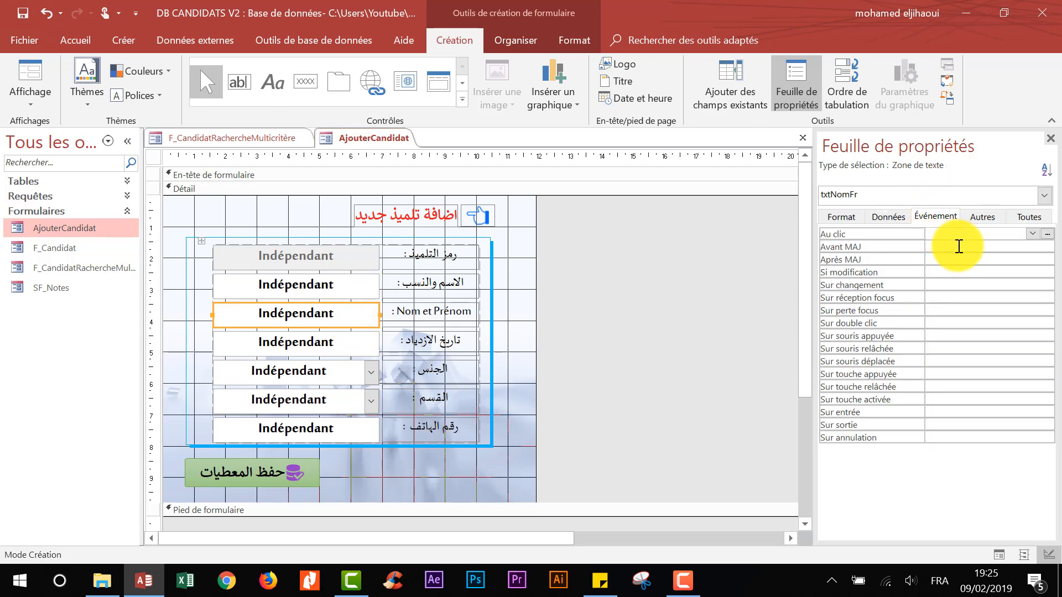
pyautogui.click(940, 260)
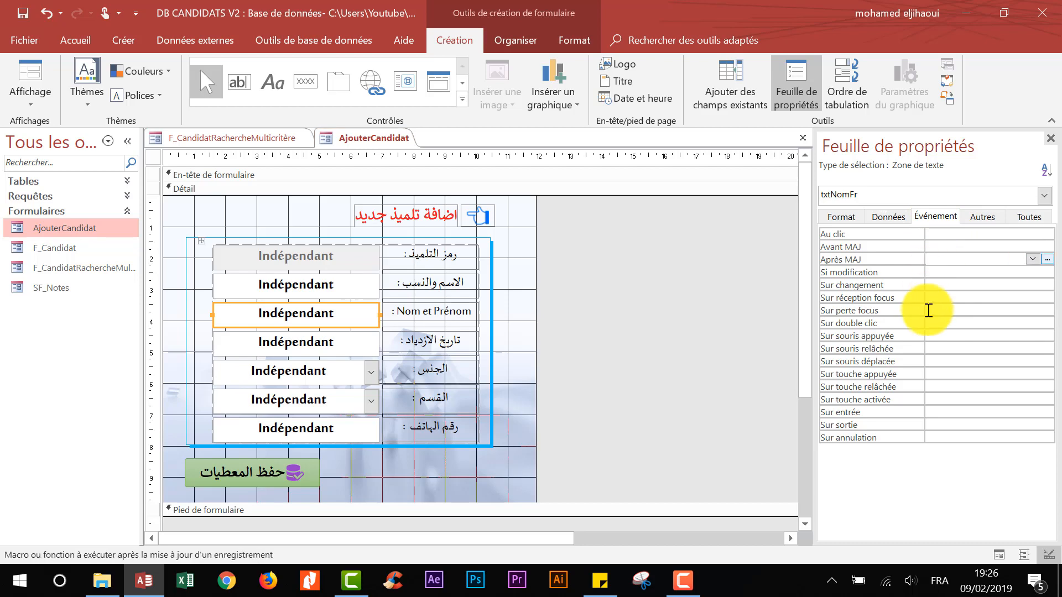
pyautogui.click(945, 425)
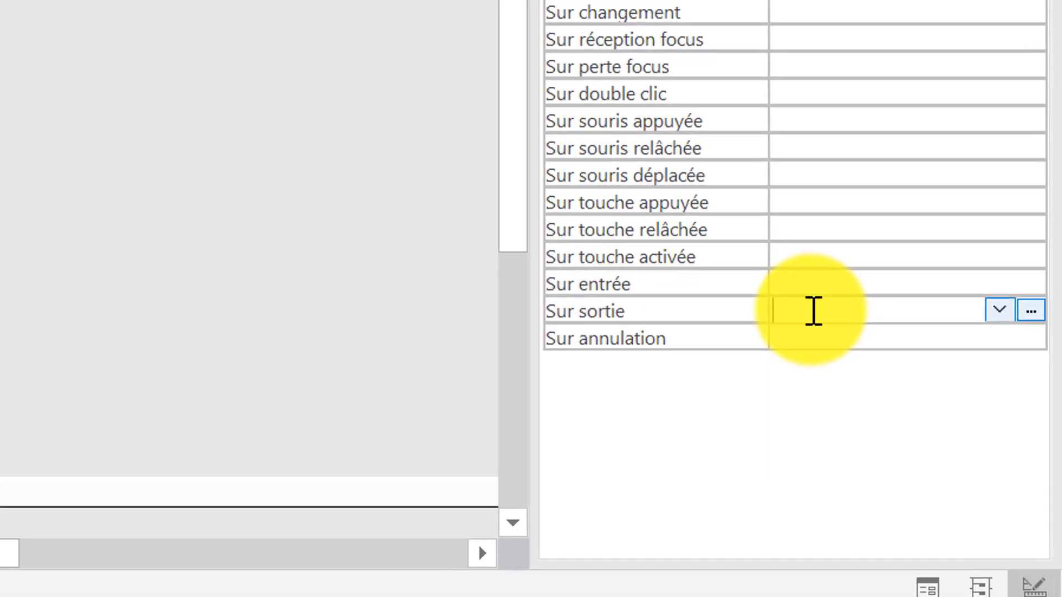
pyautogui.click(1031, 305)
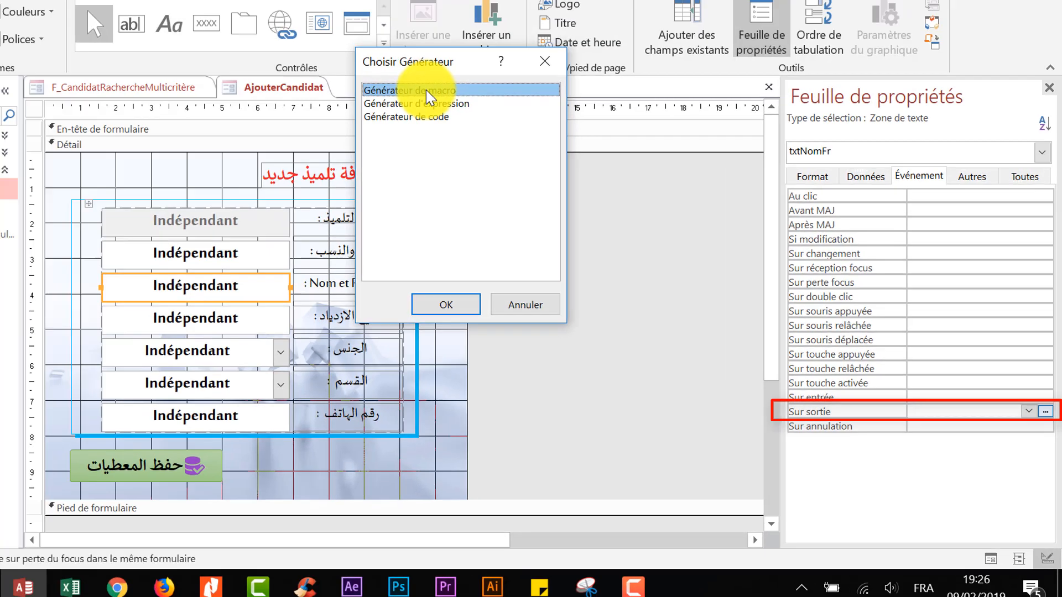
pyautogui.doubleClick(428, 91)
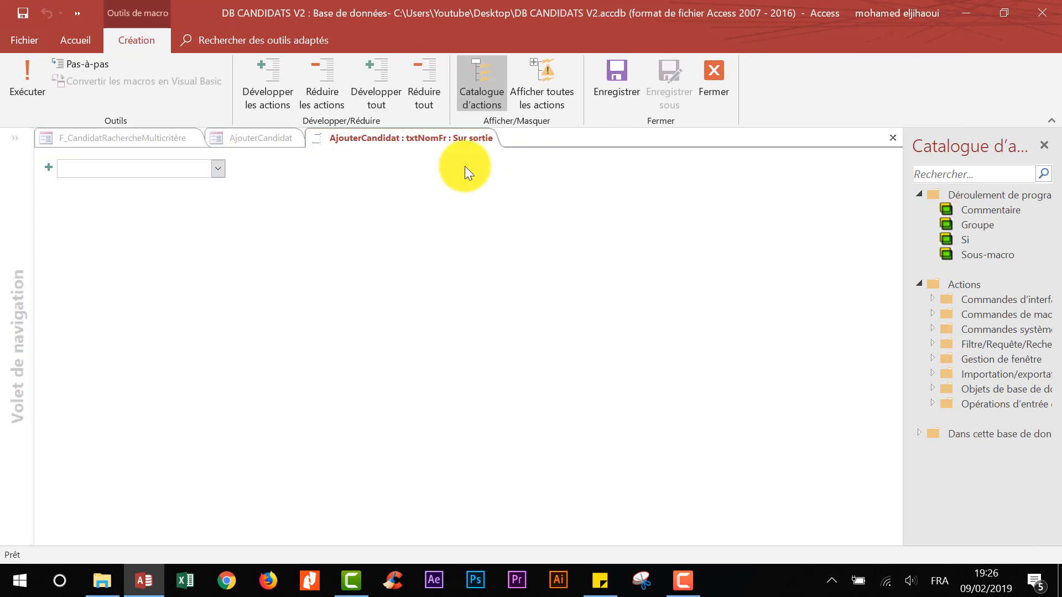
# Show all macro actions and add a DéfinirValeur action to the Sur sortie macro.
pyautogui.click(541, 88)
pyautogui.click(172, 171)
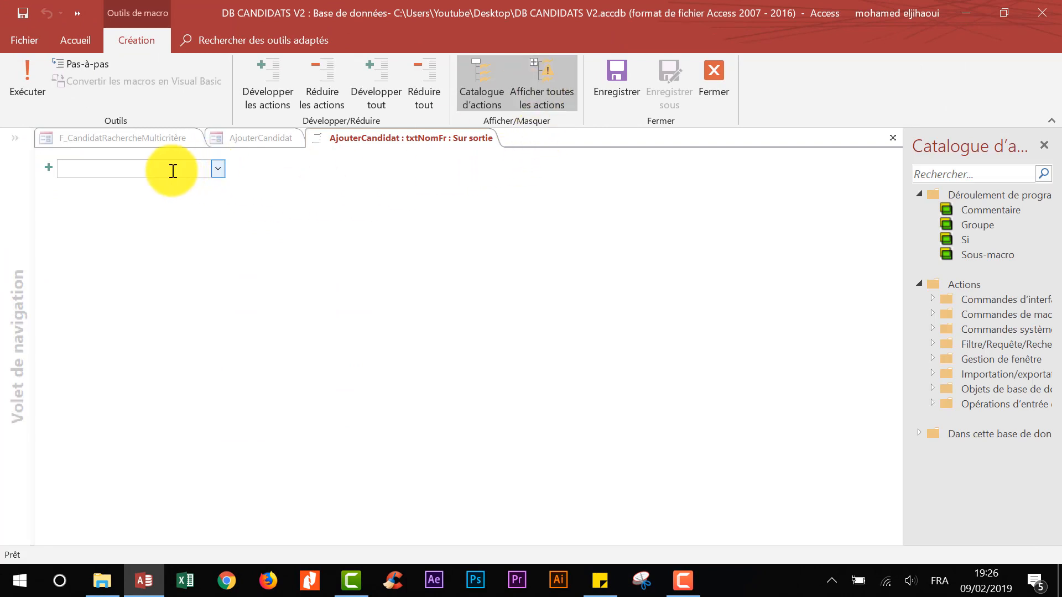
pyautogui.write('D')
pyautogui.write('égoriesAf')
pyautogui.write('fi')
pyautogui.write('nir')
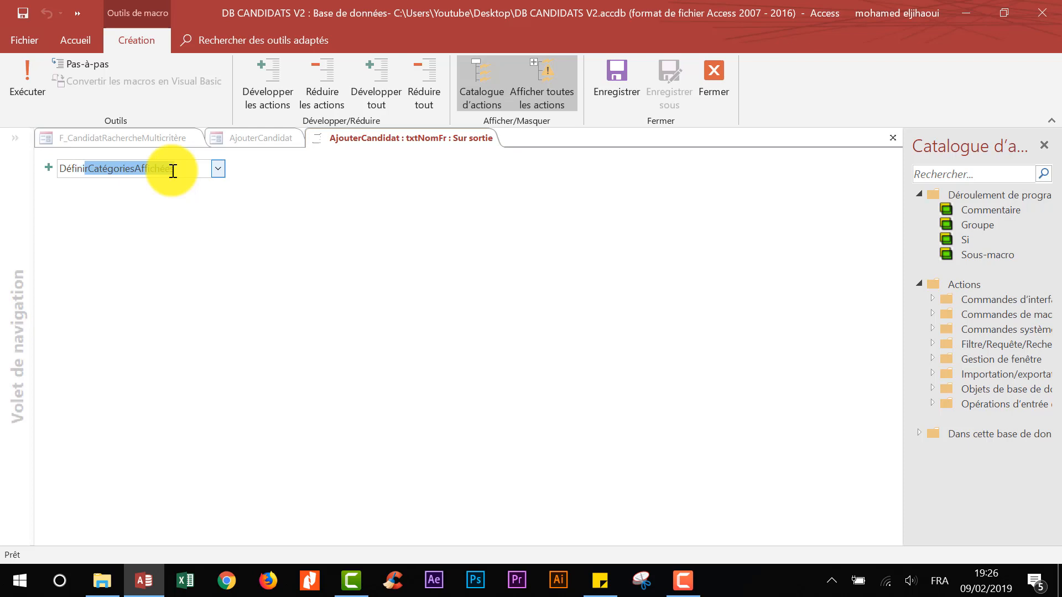
pyautogui.write('v')
pyautogui.write('rValeur')
pyautogui.press('Return')
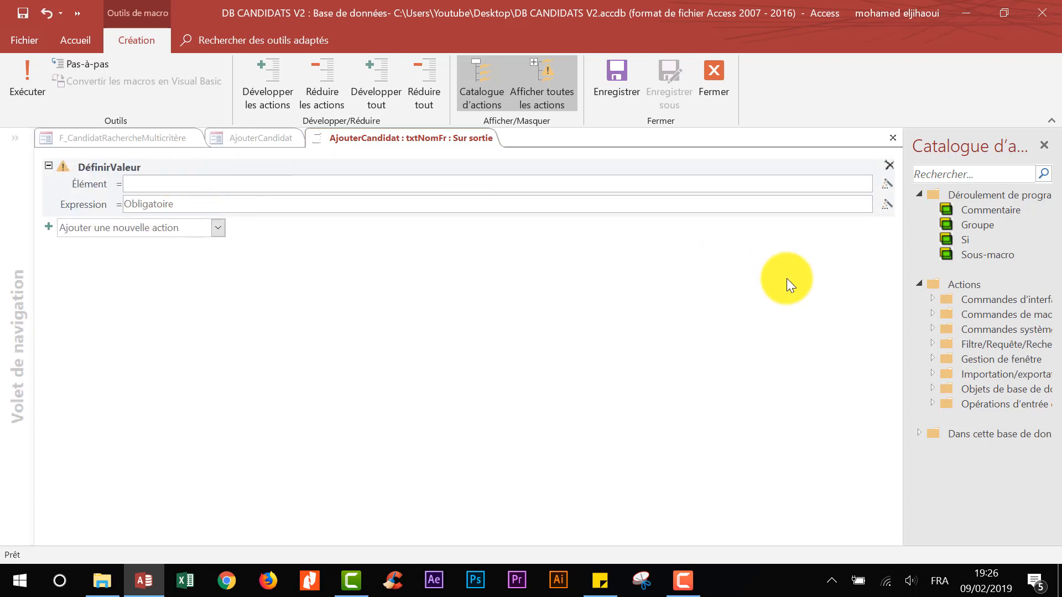
# Set the DéfinirValeur action's Élément to [txtNomFr] from the loaded AjouterCandidat form, and start editing its Expression.
pyautogui.click(886, 188)
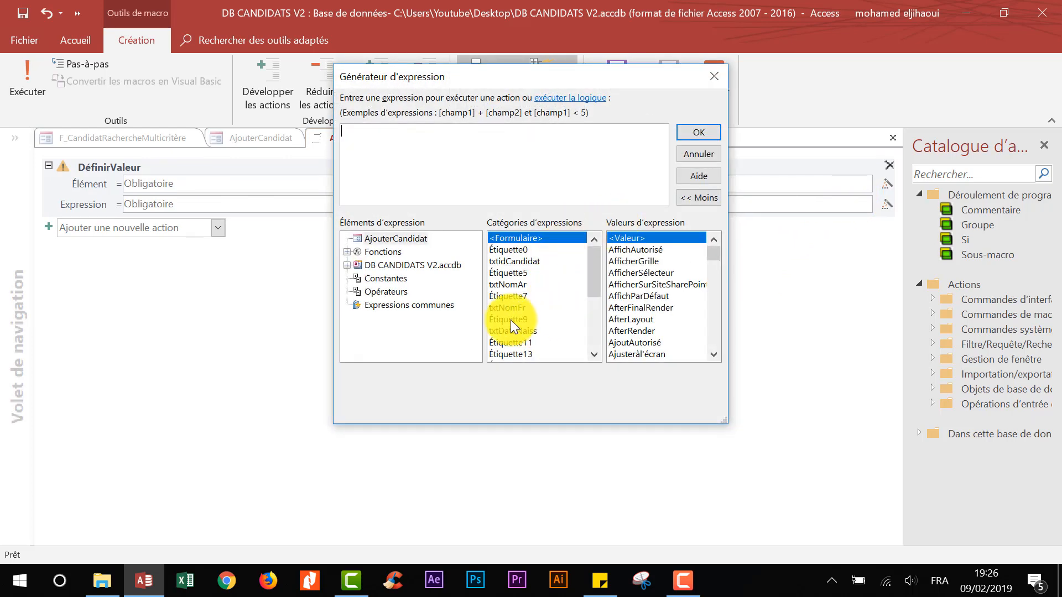
pyautogui.doubleClick(390, 266)
pyautogui.doubleClick(391, 305)
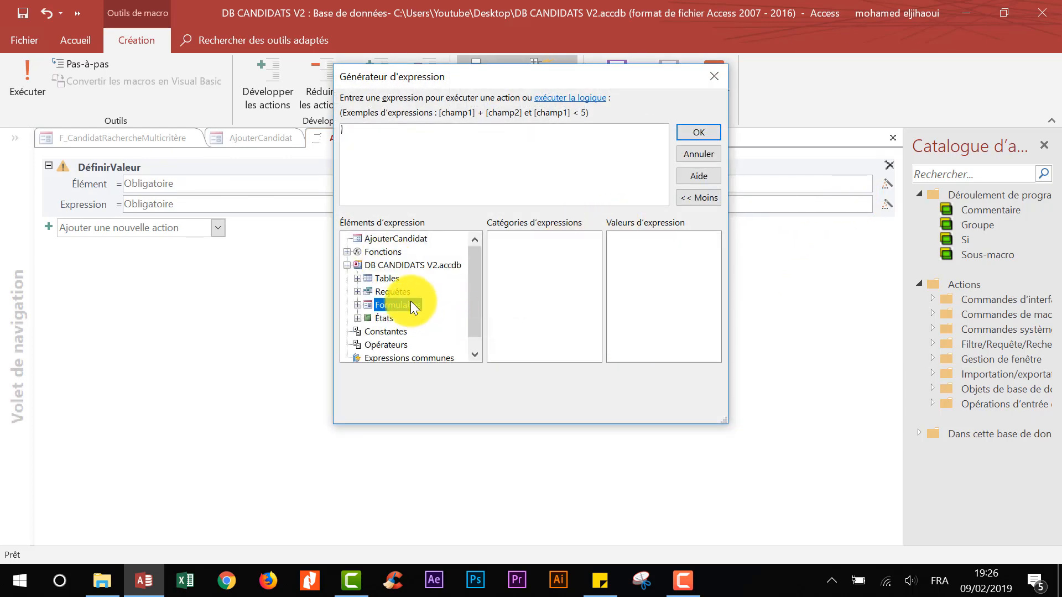
pyautogui.doubleClick(426, 306)
pyautogui.click(427, 318)
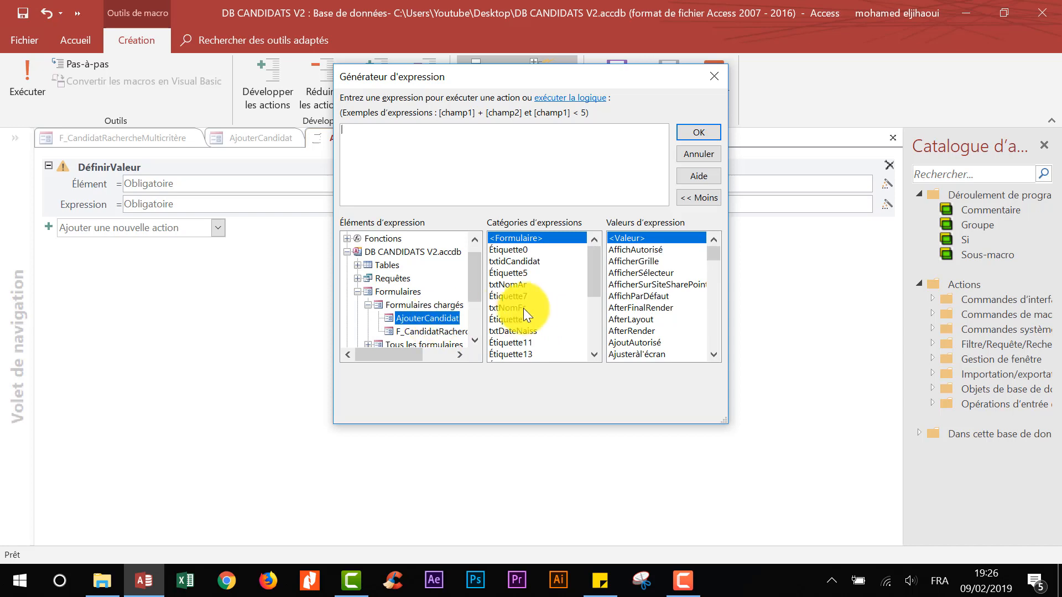
pyautogui.click(506, 293)
pyautogui.click(517, 307)
pyautogui.press('t')
pyautogui.press('t')
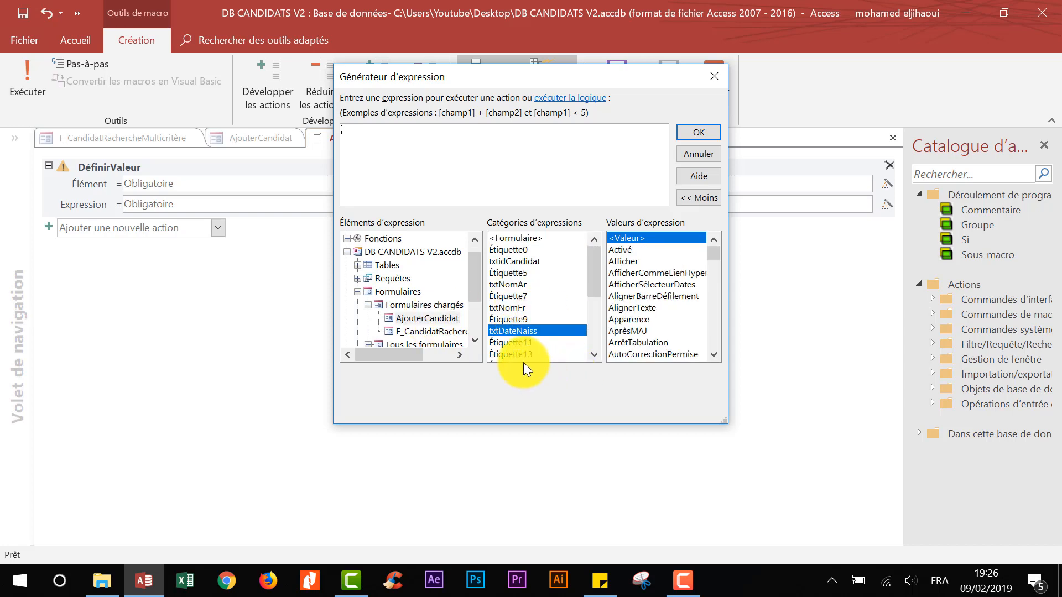
pyautogui.press('t')
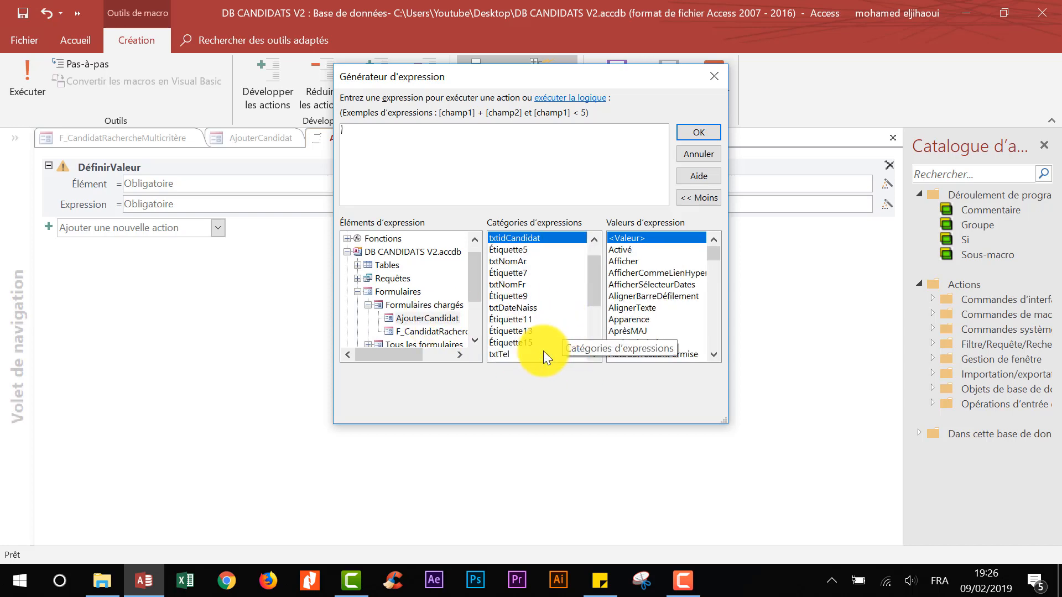
pyautogui.doubleClick(515, 284)
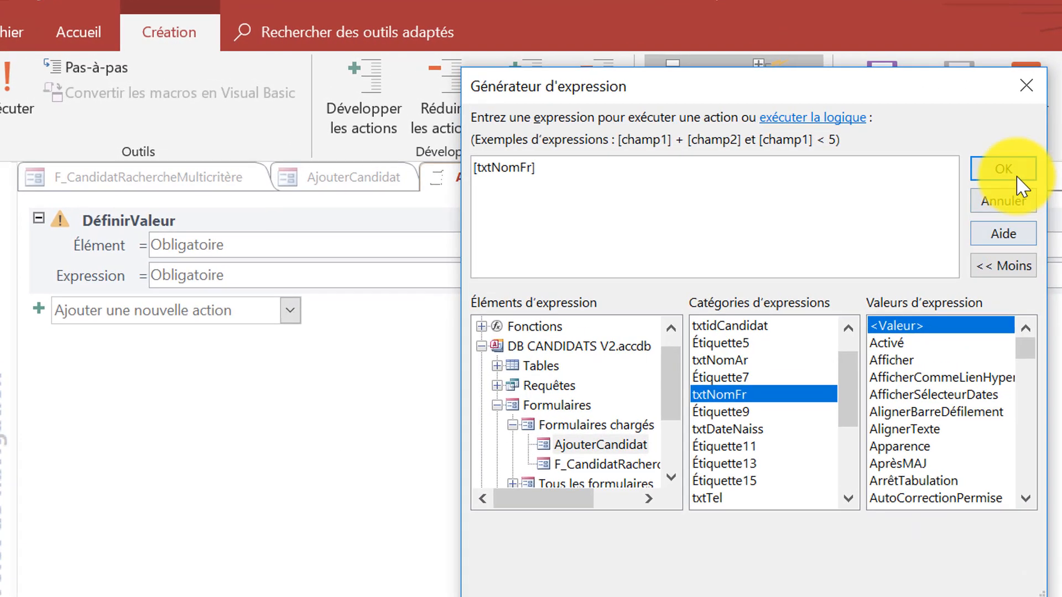
pyautogui.click(1017, 178)
pyautogui.click(312, 274)
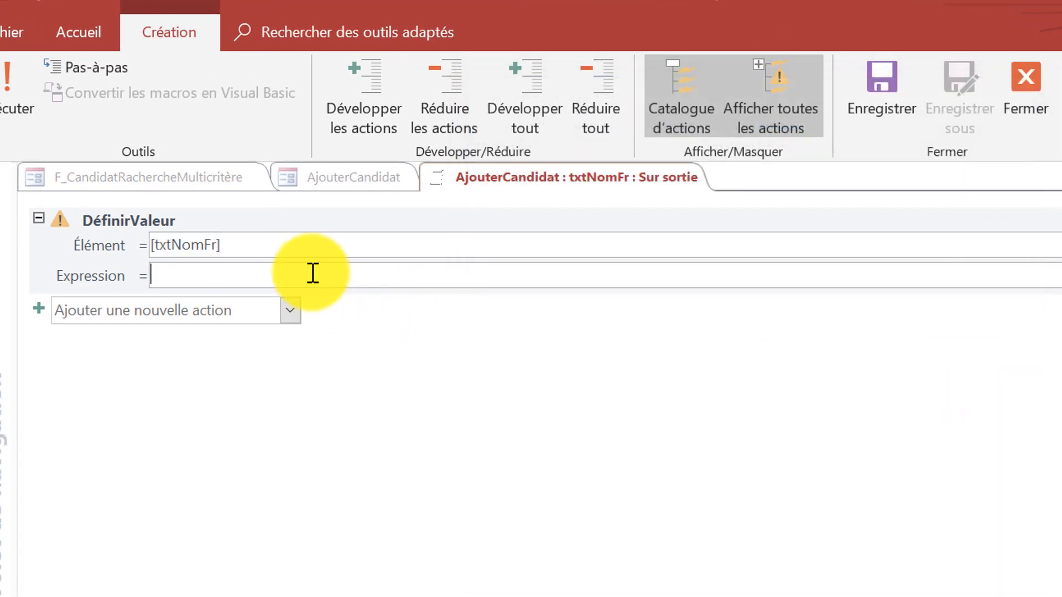
# Set the DéfinirValeur action's Expression to Majuscule([txtNomFr]), then save and close the macro.
pyautogui.write('maju')
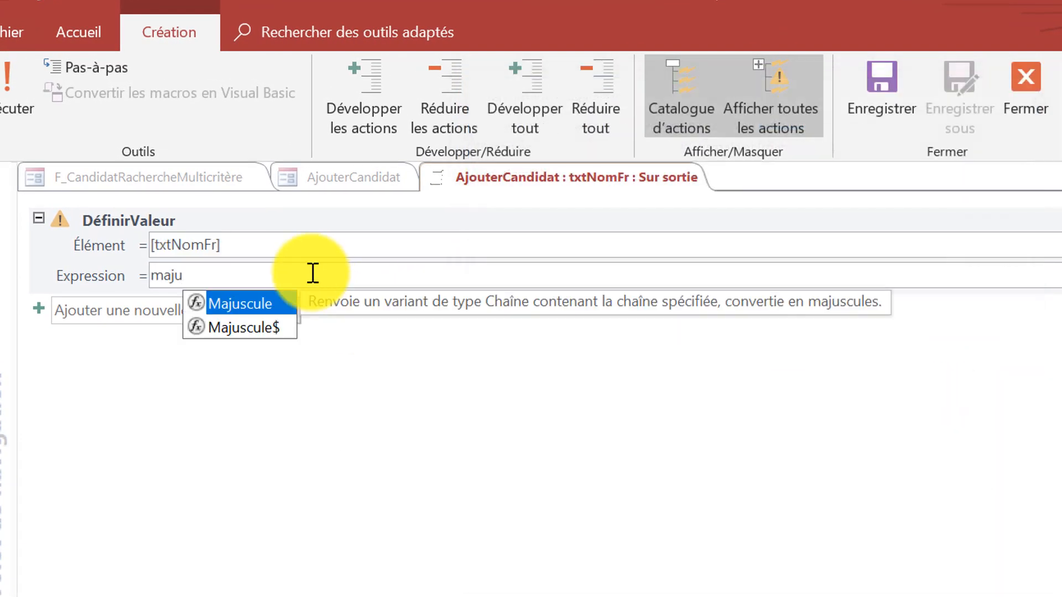
pyautogui.doubleClick(277, 301)
pyautogui.moveTo(248, 239); pyautogui.dragTo(136, 238)
pyautogui.hotkey('ctrl', 'c')
pyautogui.click(338, 278)
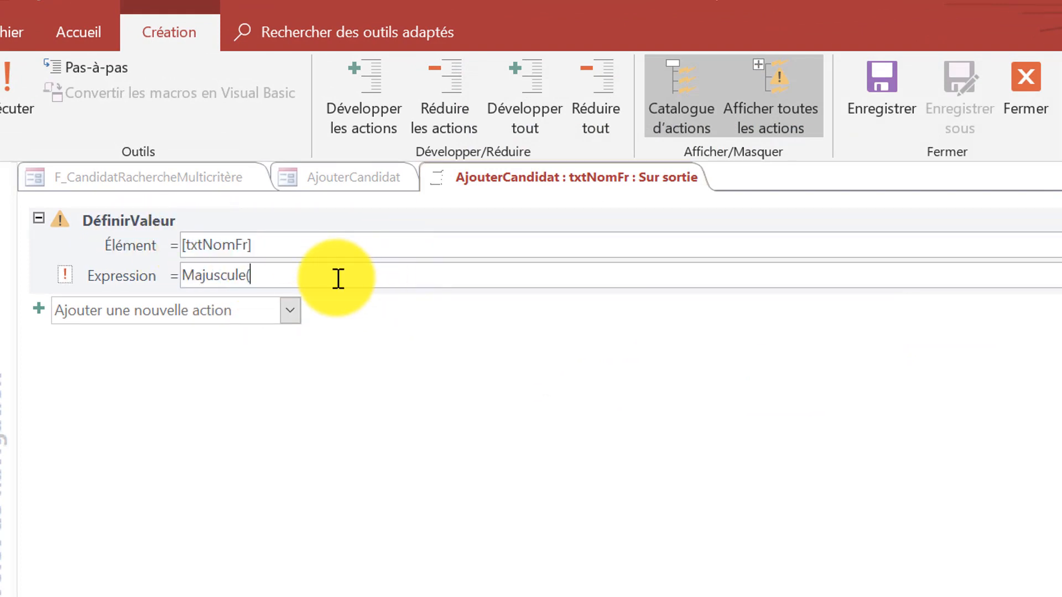
pyautogui.hotkey('ctrl', 'v')
pyautogui.write(')')
pyautogui.click(896, 94)
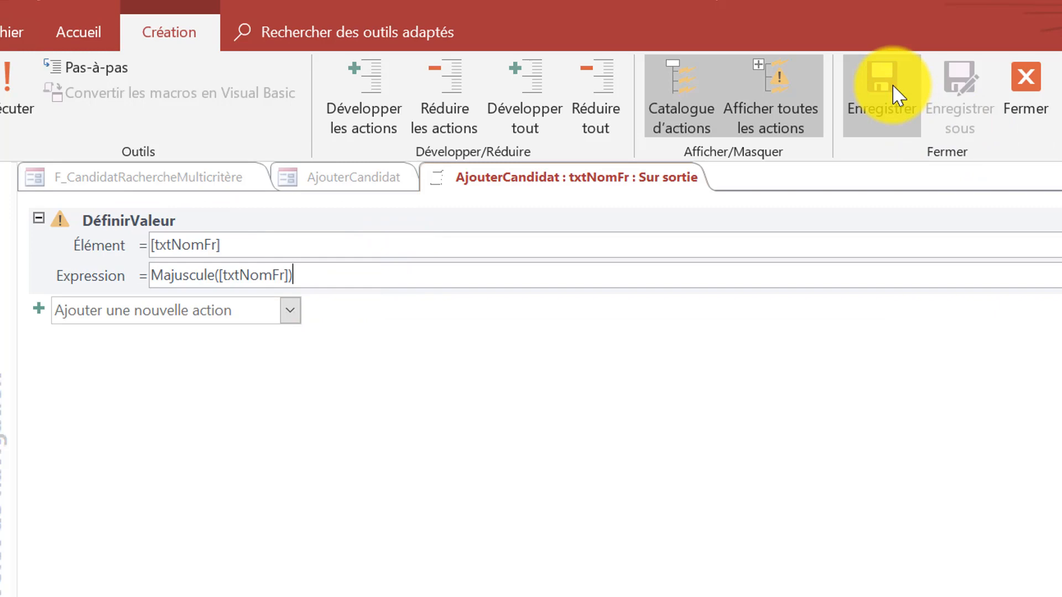
pyautogui.click(1026, 89)
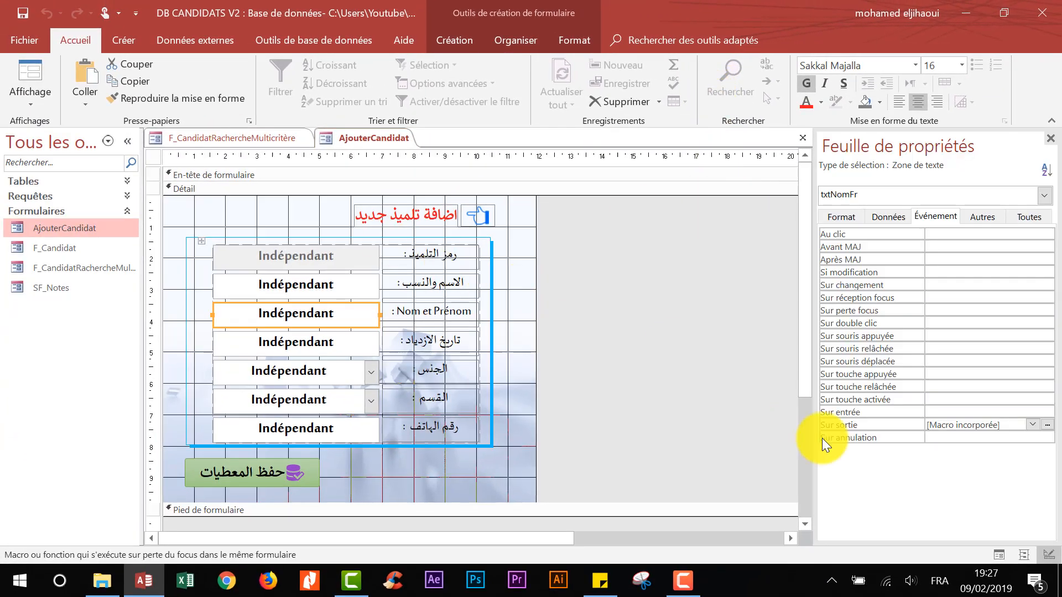
# Create a new query in design view without adding any table to it.
pyautogui.moveTo(692, 590)
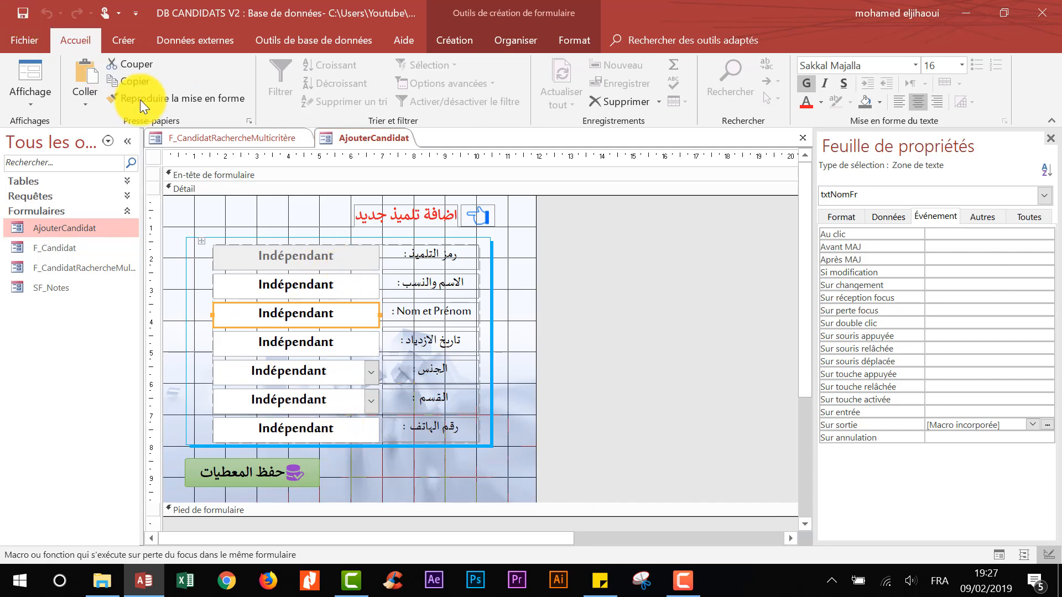
pyautogui.click(123, 40)
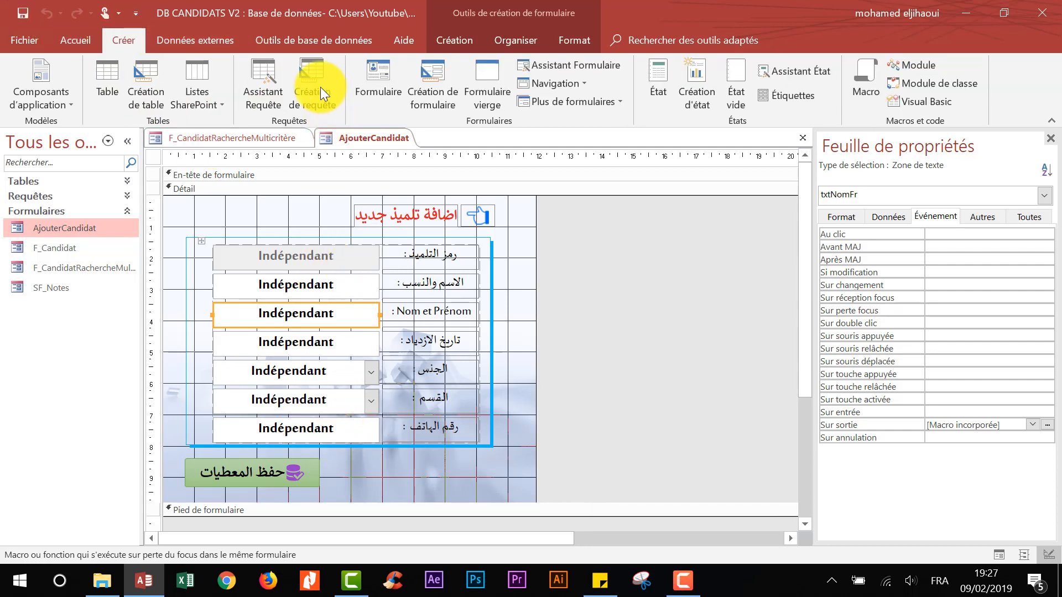
pyautogui.click(317, 82)
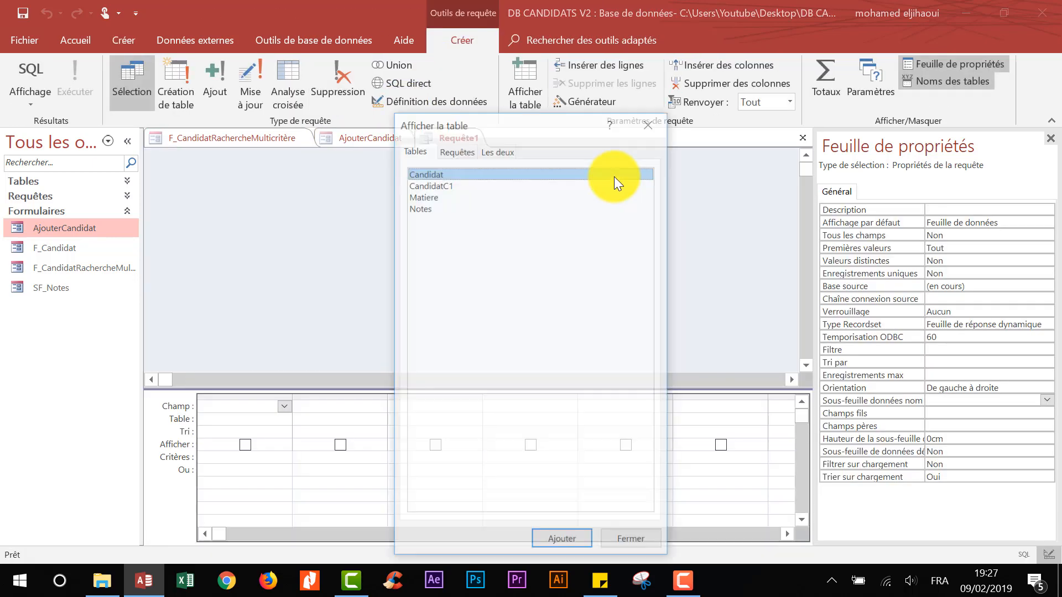
pyautogui.click(650, 123)
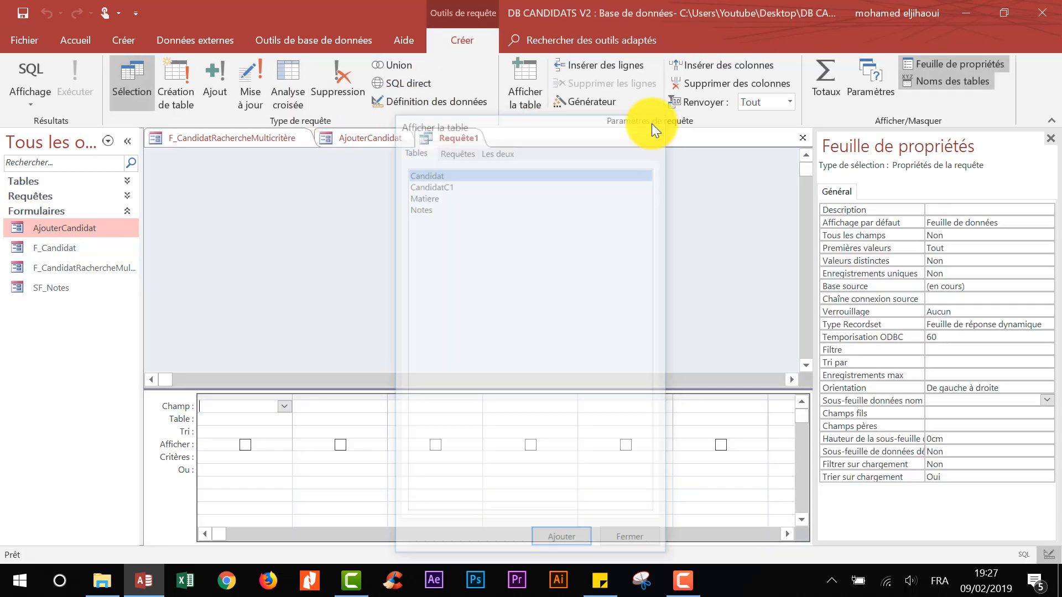
# Turn the query into an append (Ajout) query that adds to the Candidat table of the current database.
pyautogui.click(215, 82)
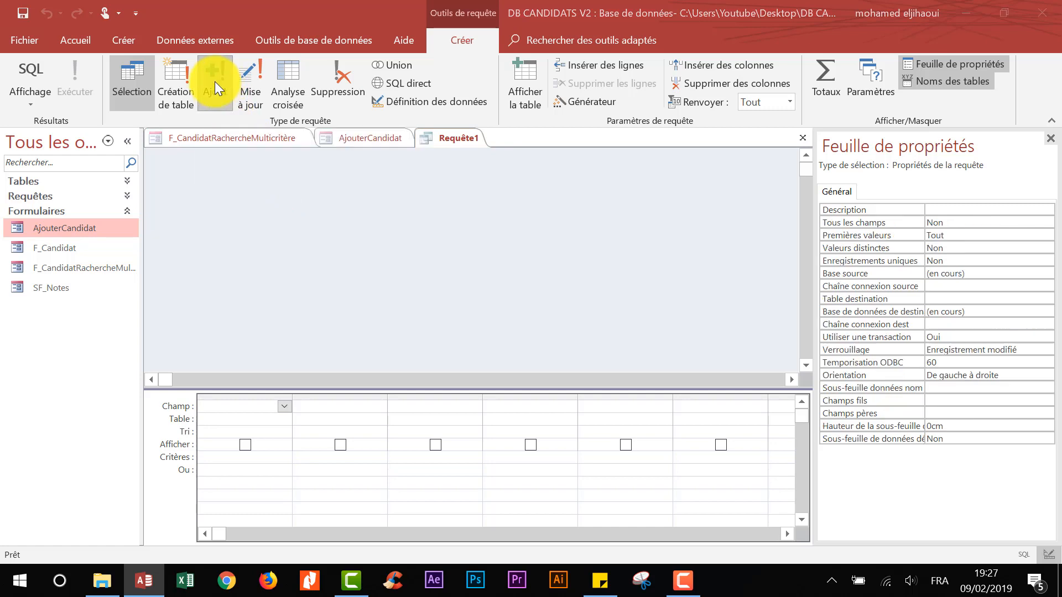
pyautogui.click(685, 183)
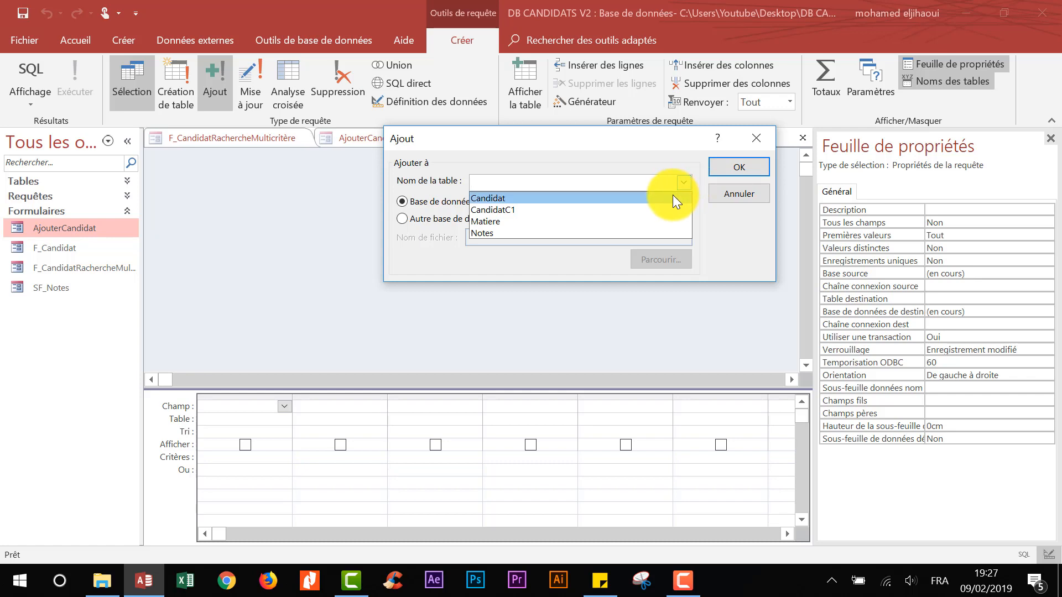
pyautogui.click(535, 199)
pyautogui.click(735, 169)
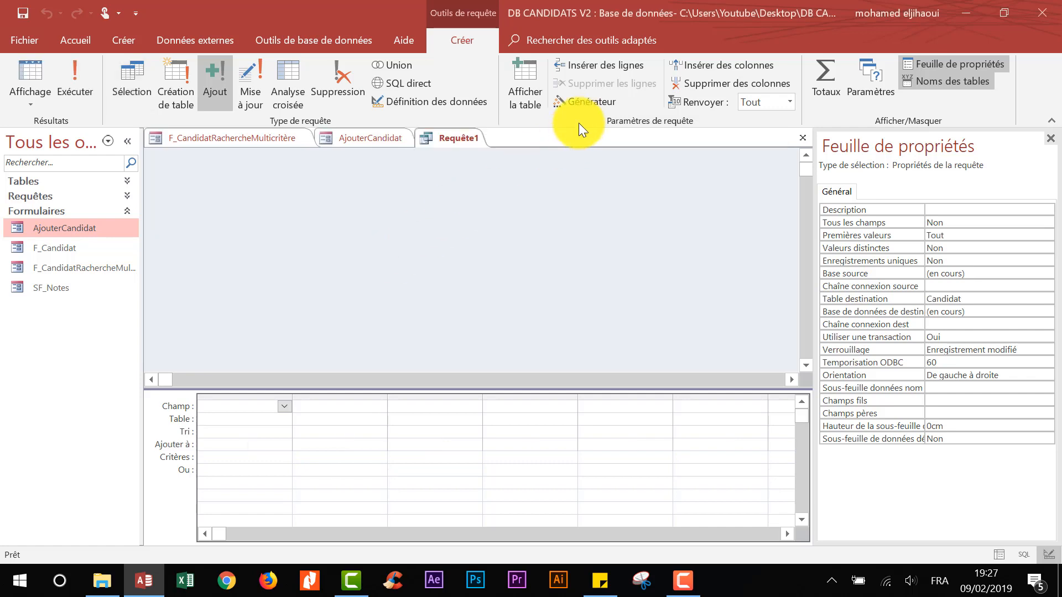
# Set the append targets (Ajouter à) of the first three query columns to idCandidat, NomAr and NomFr.
pyautogui.click(221, 446)
pyautogui.click(283, 447)
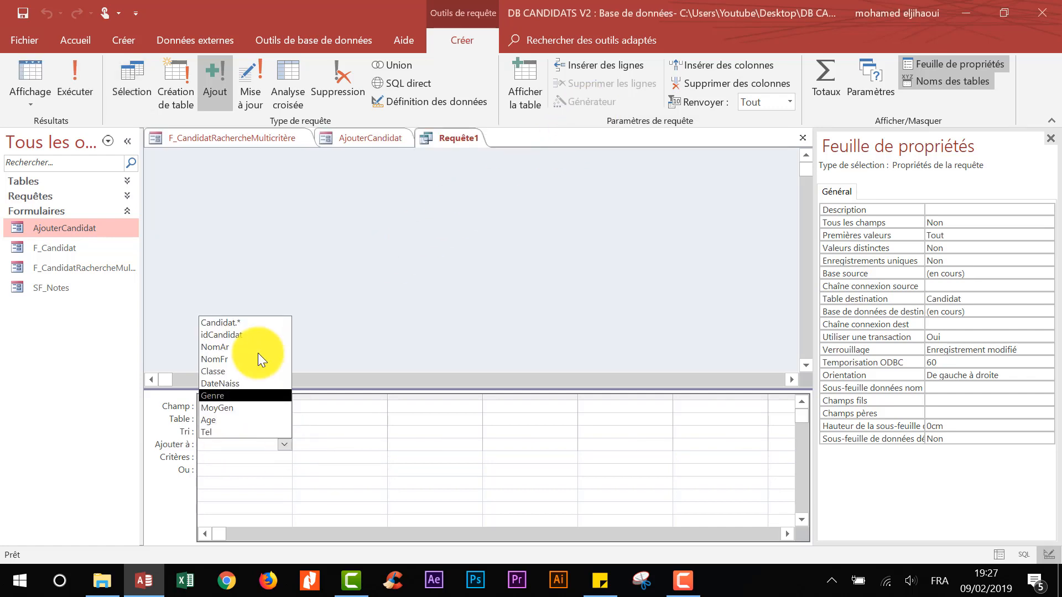
pyautogui.click(239, 332)
pyautogui.click(375, 446)
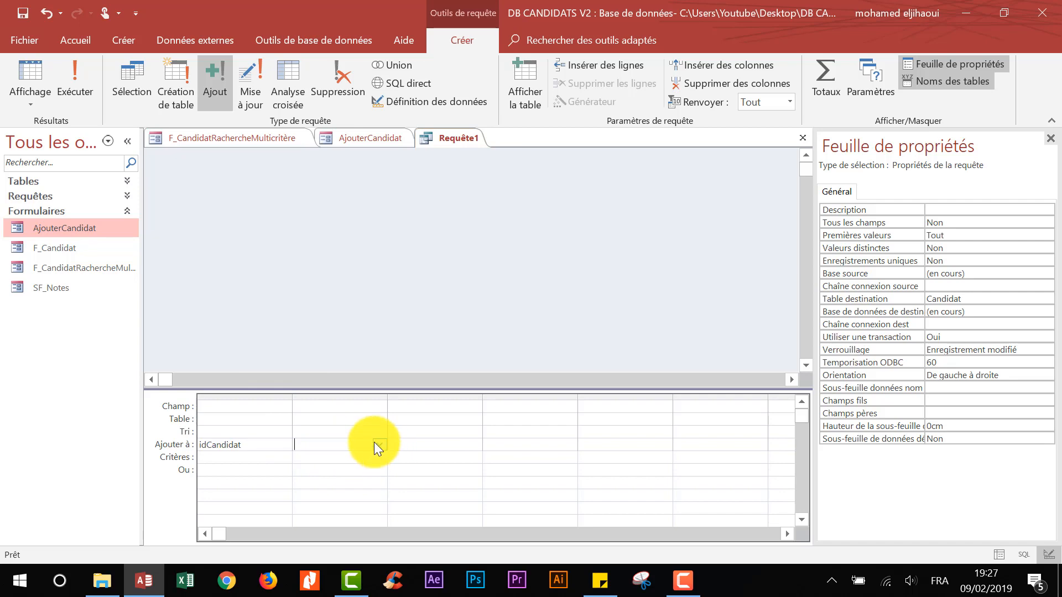
pyautogui.click(378, 444)
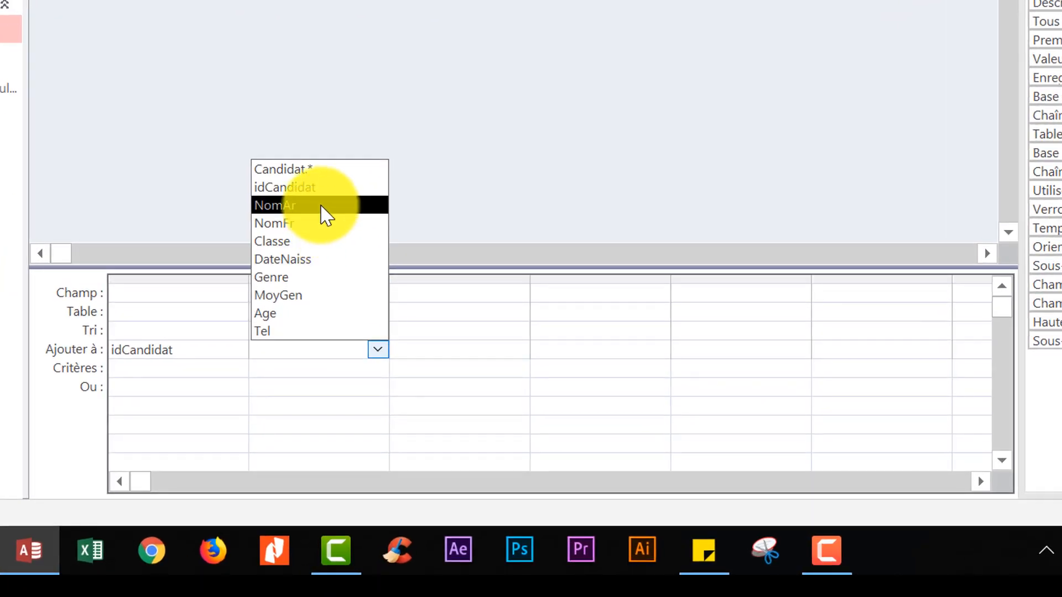
pyautogui.click(342, 347)
pyautogui.click(487, 351)
pyautogui.click(518, 350)
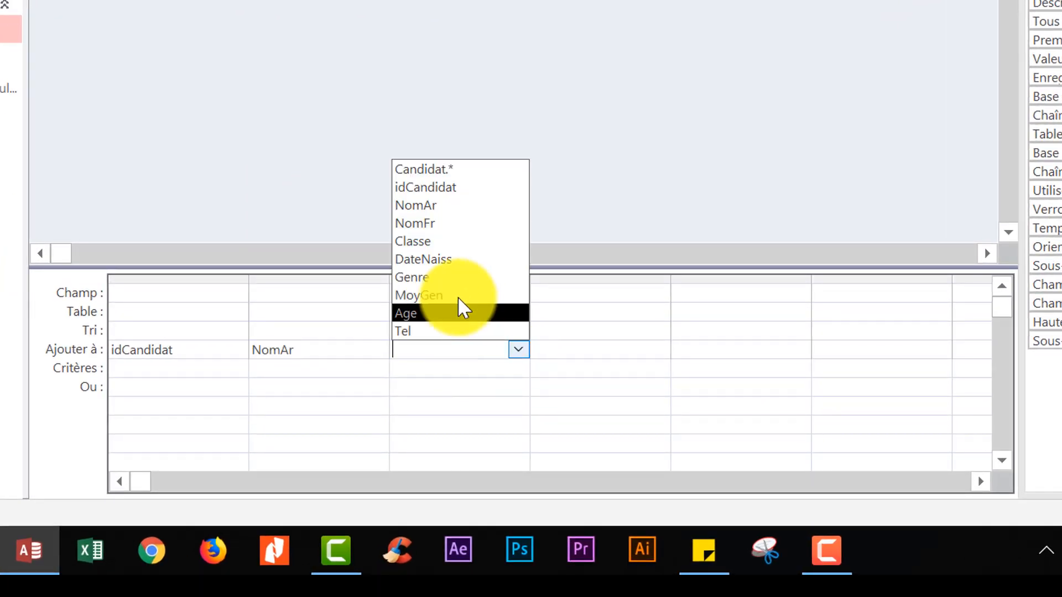
pyautogui.click(427, 230)
# Set the append targets of the fourth to sixth query columns to Classe, DateNaiss and Genre.
pyautogui.click(583, 347)
pyautogui.click(659, 350)
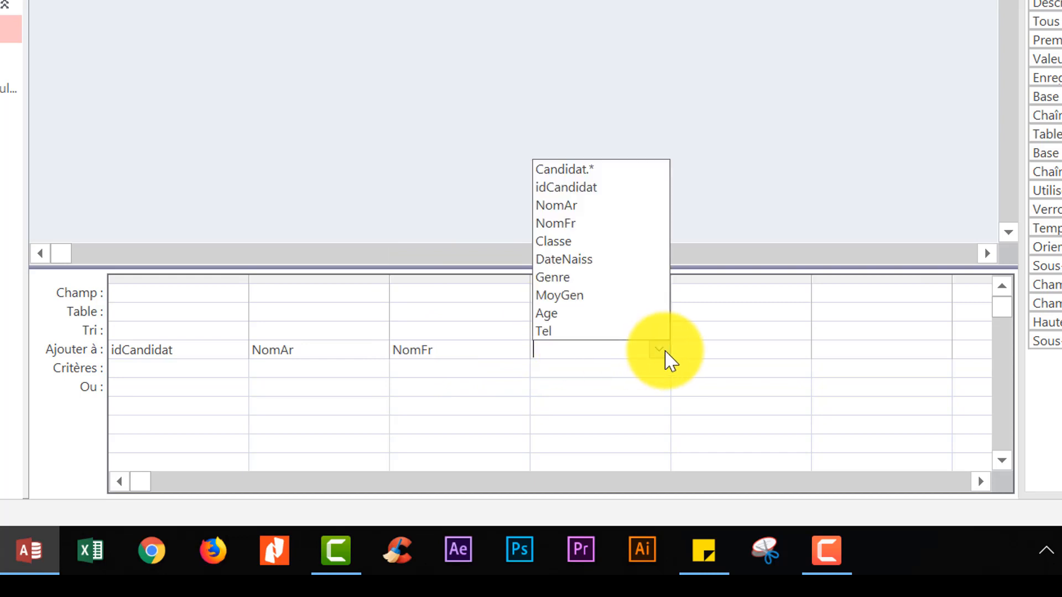
pyautogui.click(605, 243)
pyautogui.click(765, 351)
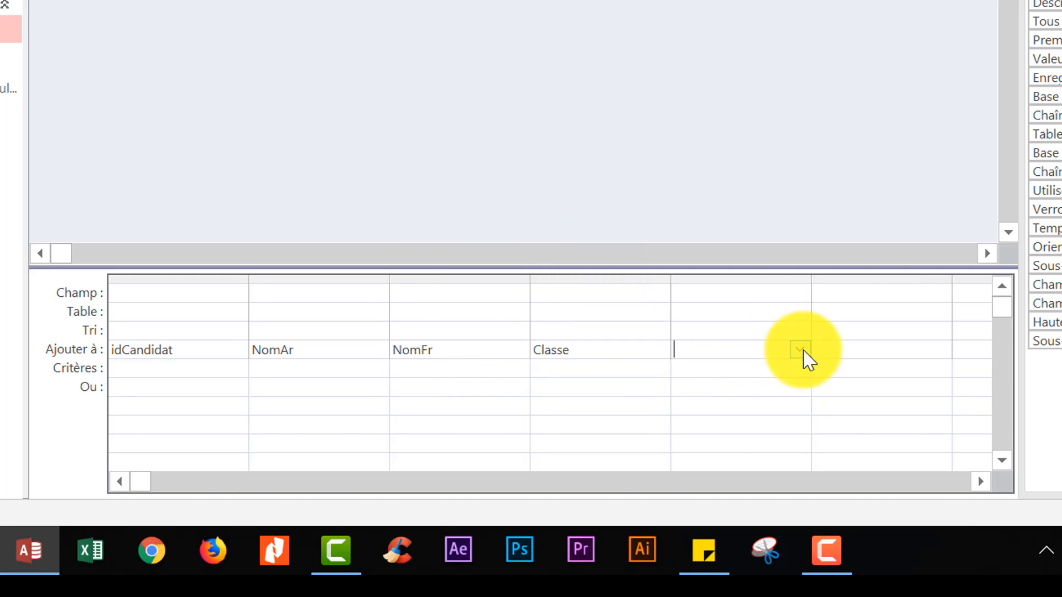
pyautogui.click(799, 349)
pyautogui.click(735, 260)
pyautogui.click(862, 350)
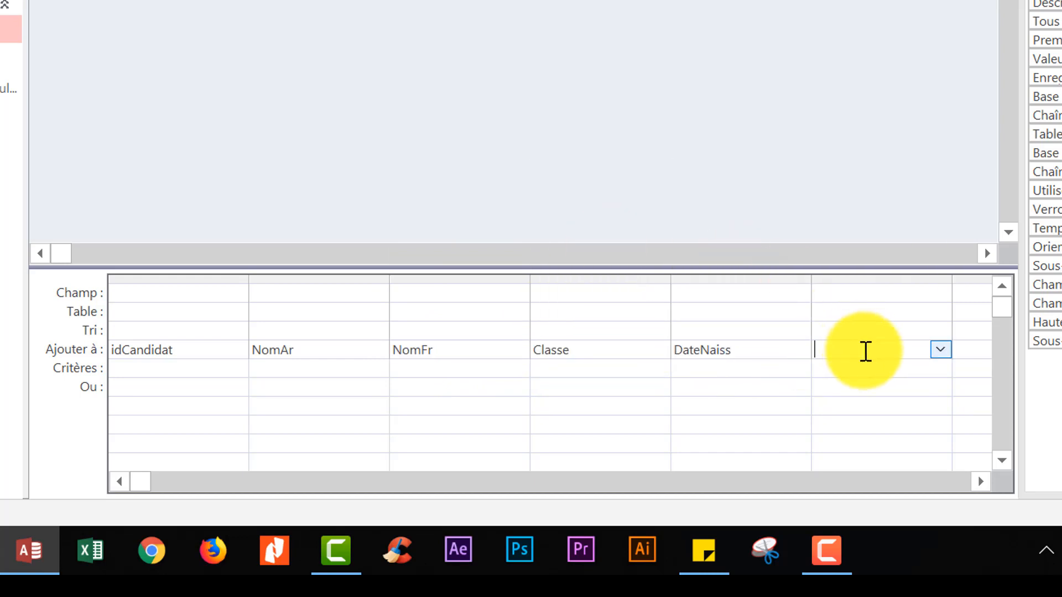
pyautogui.click(941, 352)
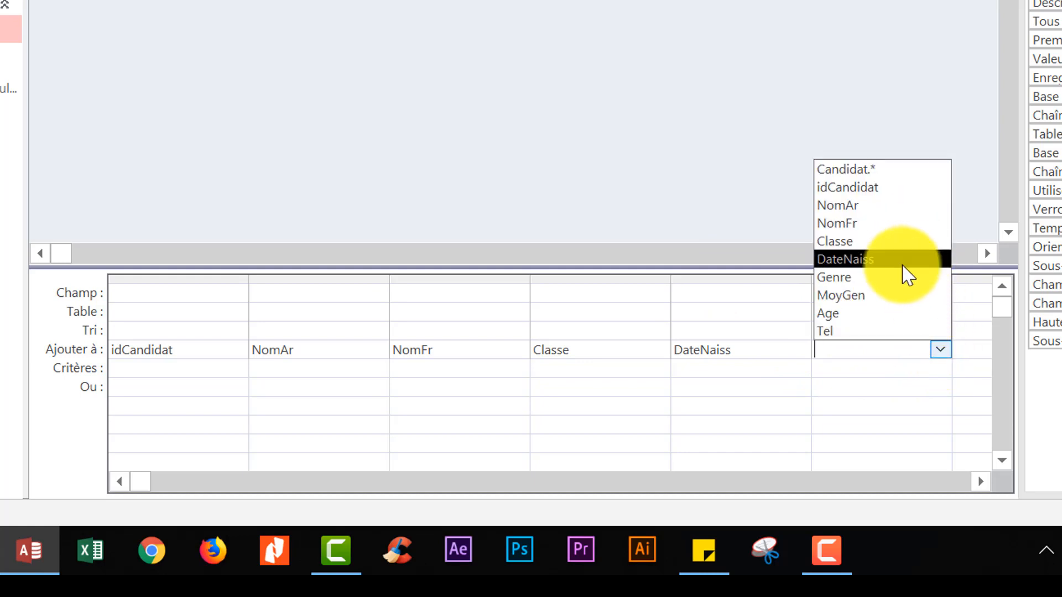
pyautogui.click(907, 278)
# Set the append target of the seventh query column to Tel.
pyautogui.click(981, 481)
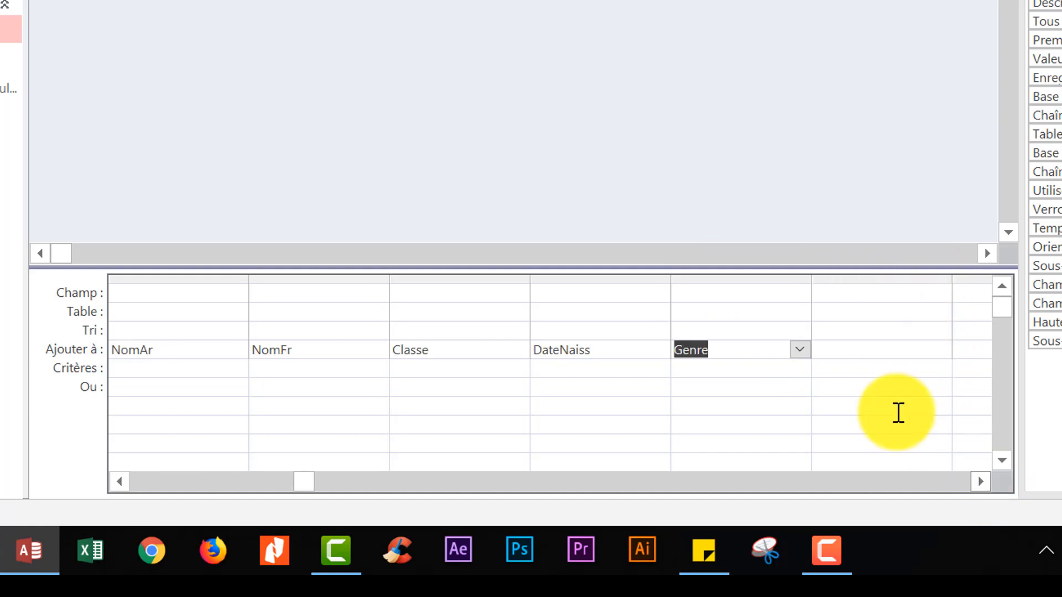
pyautogui.click(848, 354)
pyautogui.click(941, 351)
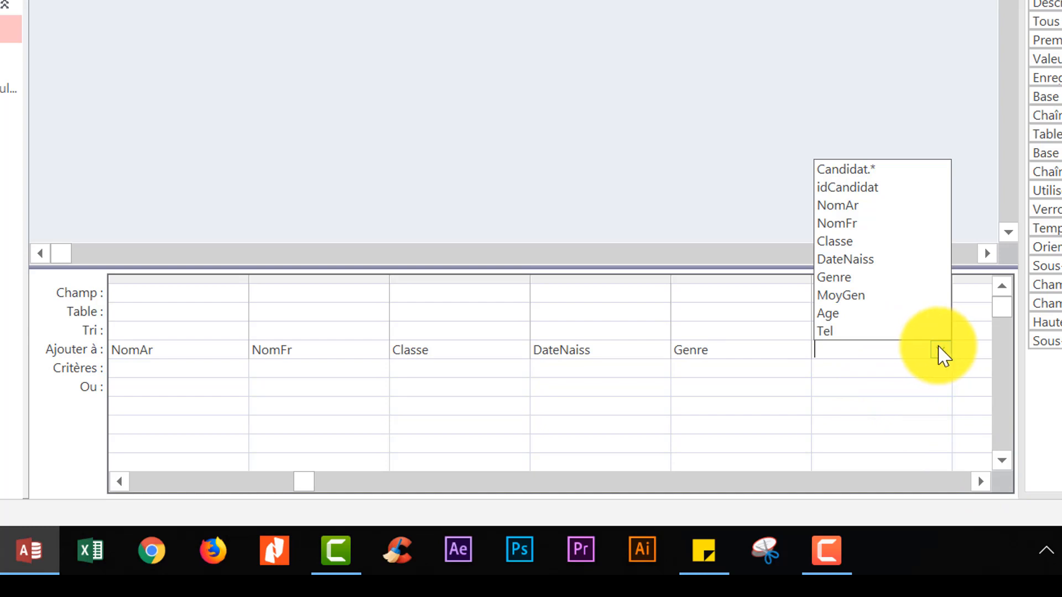
pyautogui.click(858, 331)
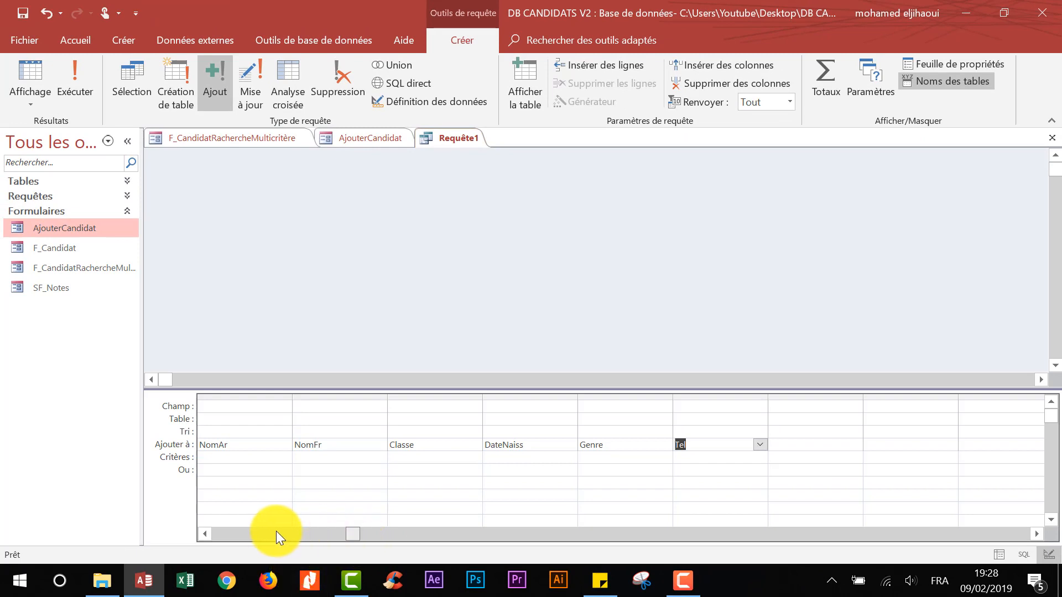
pyautogui.click(277, 531)
# Save the append query as ReqAjouterCandidat.
pyautogui.click(21, 14)
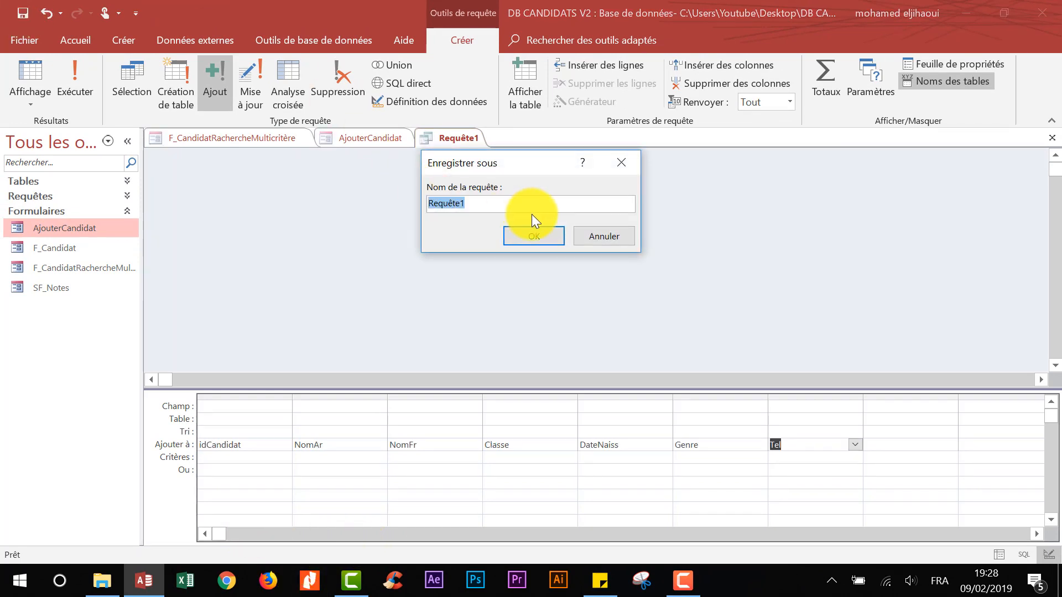
pyautogui.write('AjouterCandiat')
pyautogui.press('Home')
pyautogui.write('Req')
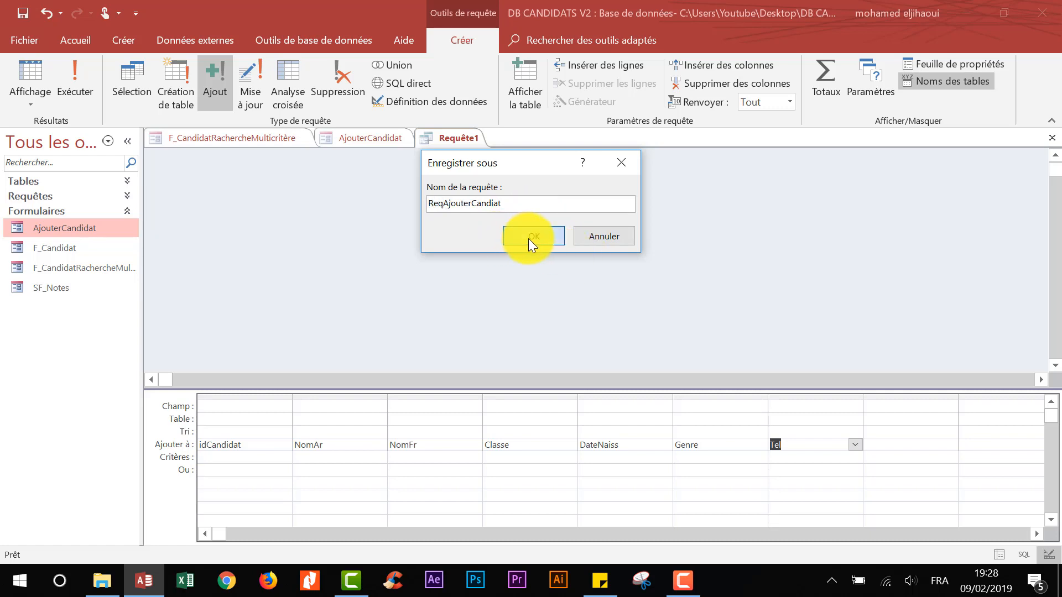
pyautogui.click(511, 205)
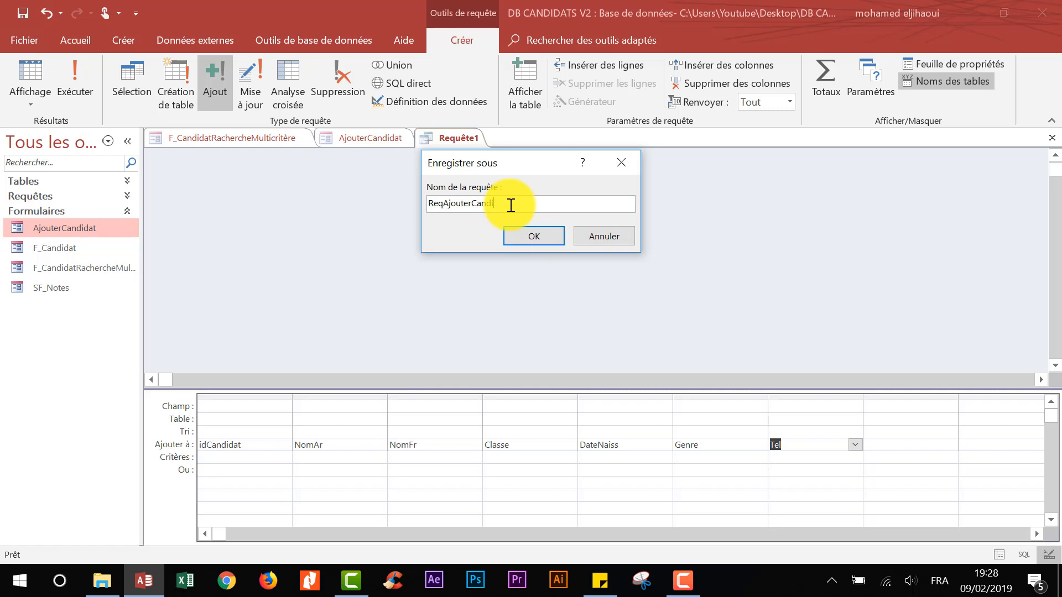
pyautogui.click(537, 240)
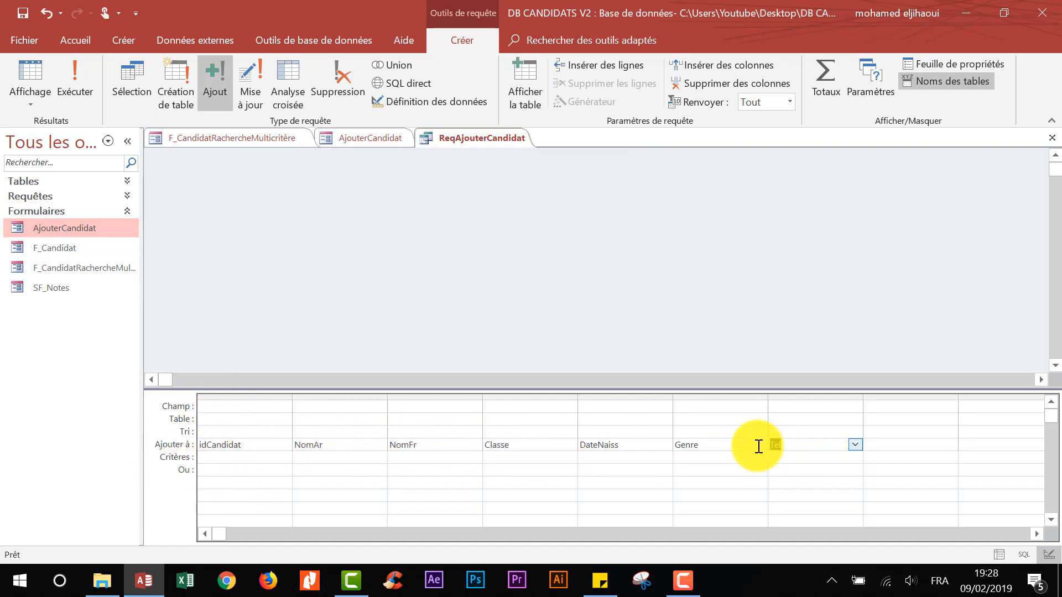
# Fill the idCandidat column's Champ with the txtidCandidat control of the loaded AjouterCandidat form, using the expression builder.
pyautogui.click(803, 433)
pyautogui.click(212, 407)
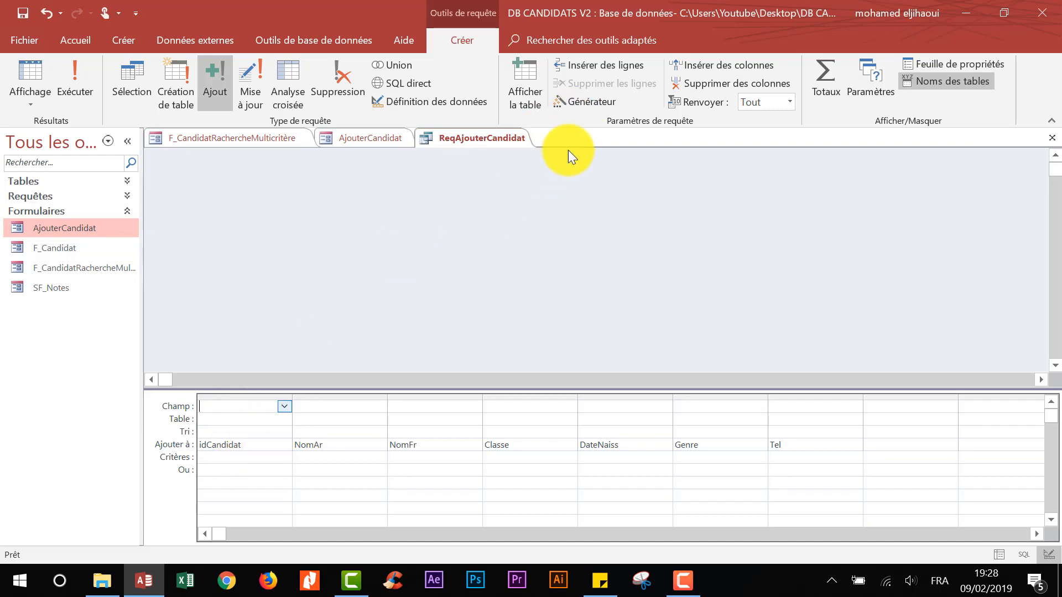
pyautogui.click(594, 103)
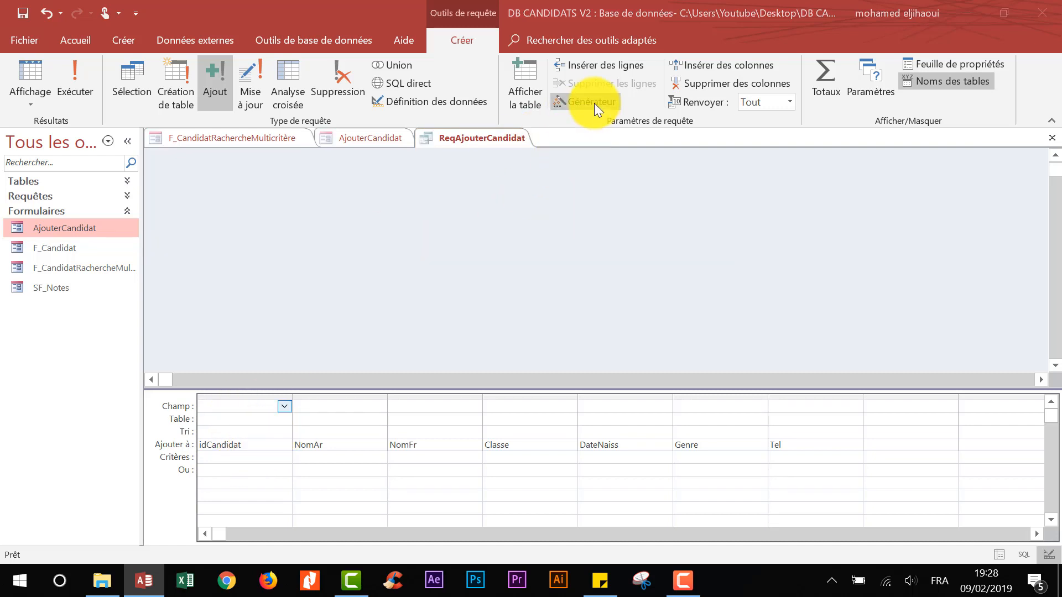
pyautogui.doubleClick(421, 264)
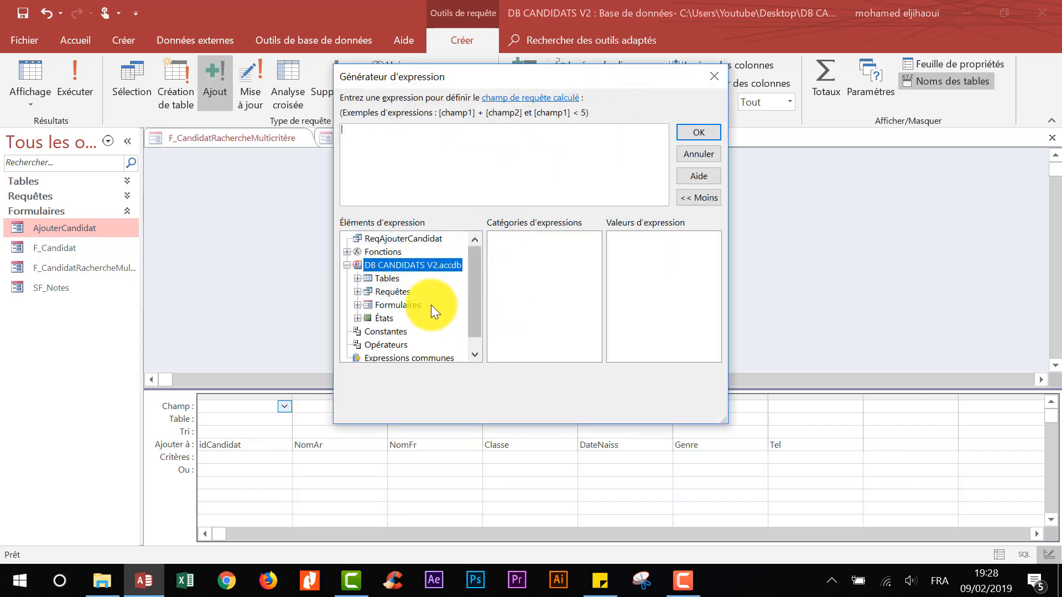
pyautogui.doubleClick(410, 304)
pyautogui.doubleClick(443, 323)
pyautogui.click(438, 325)
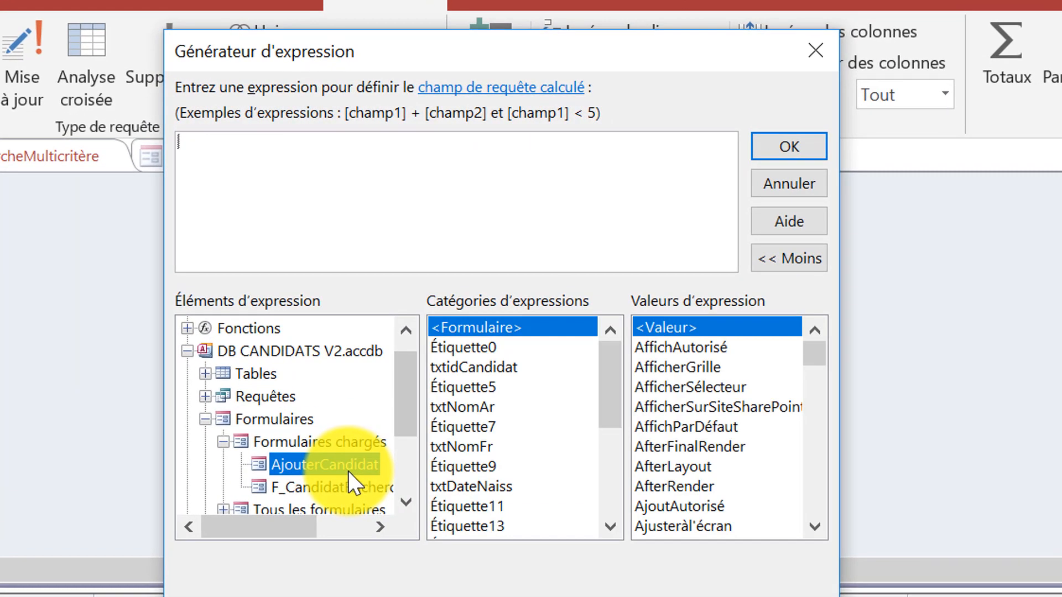
pyautogui.click(506, 293)
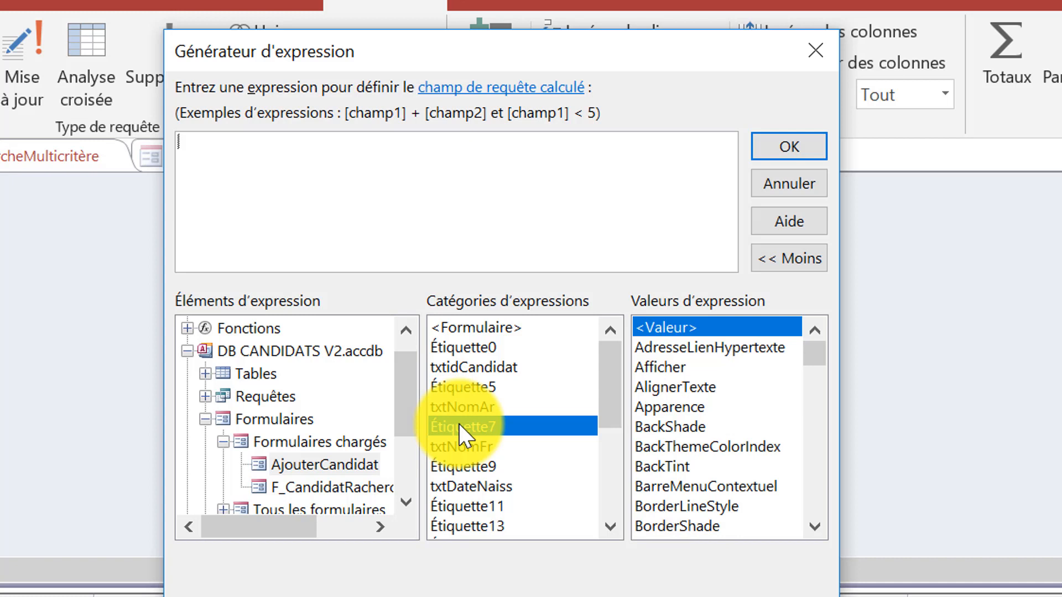
pyautogui.click(461, 446)
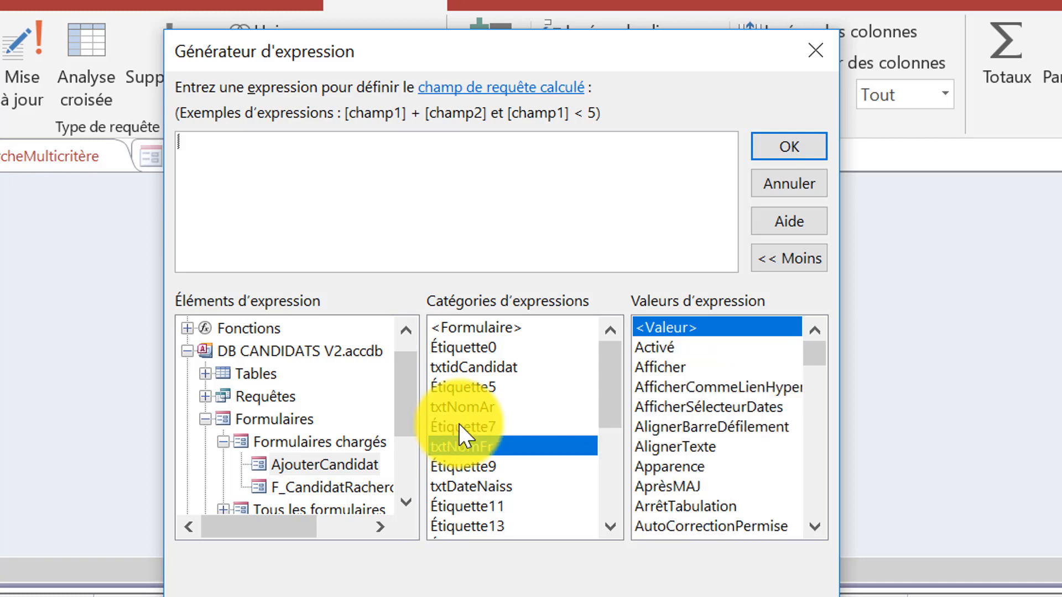
pyautogui.click(486, 486)
pyautogui.click(507, 367)
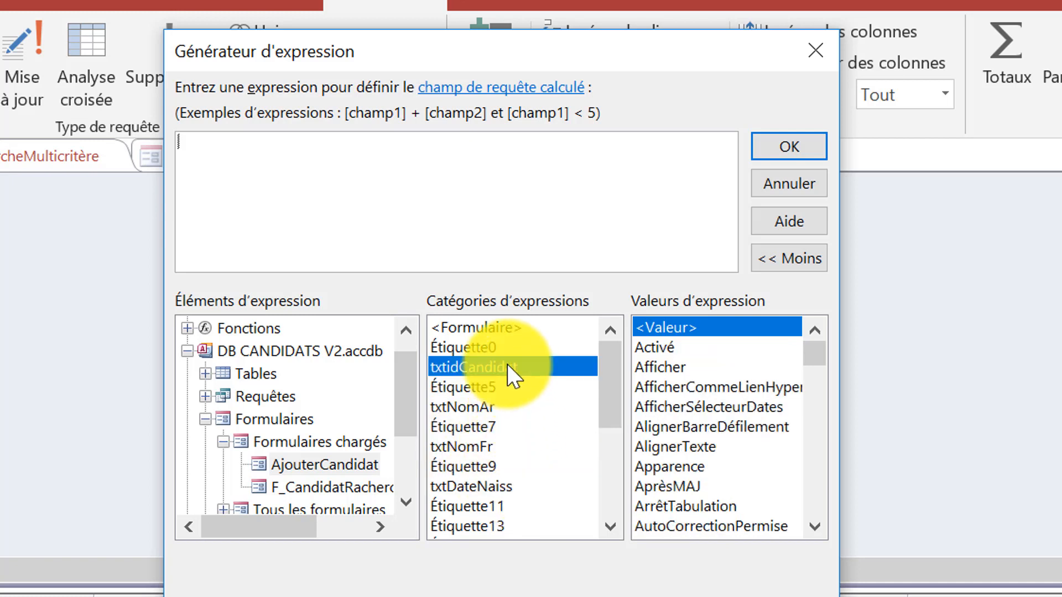
pyautogui.doubleClick(506, 367)
pyautogui.moveTo(551, 157); pyautogui.dragTo(43, 160)
# Fill the NomAr column's Champ with the txtNomAr control of the loaded AjouterCandidat form, using the expression builder.
pyautogui.click(580, 98)
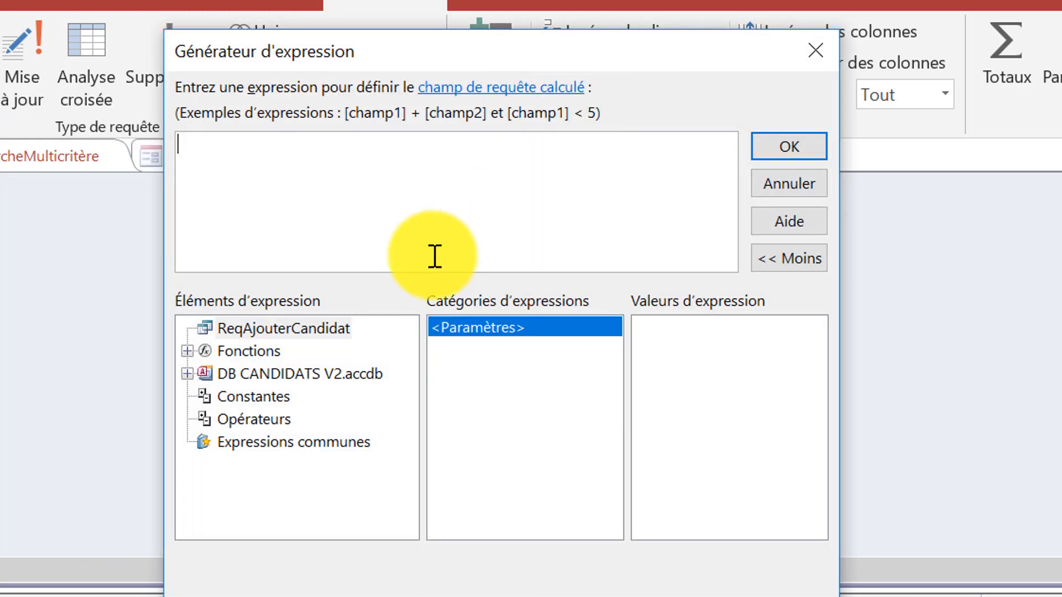
pyautogui.doubleClick(297, 375)
pyautogui.doubleClick(305, 443)
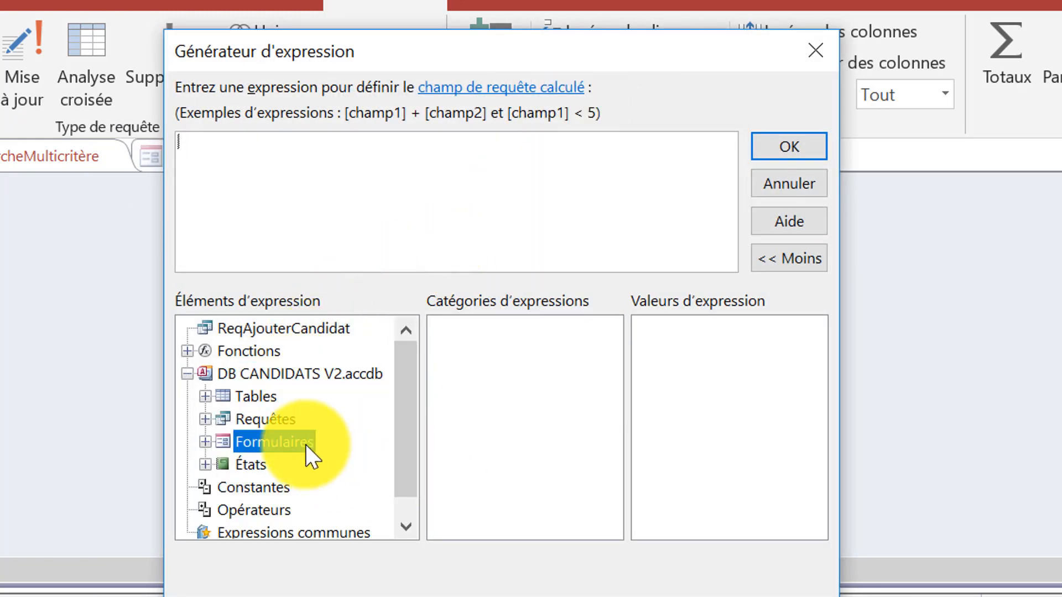
pyautogui.doubleClick(346, 470)
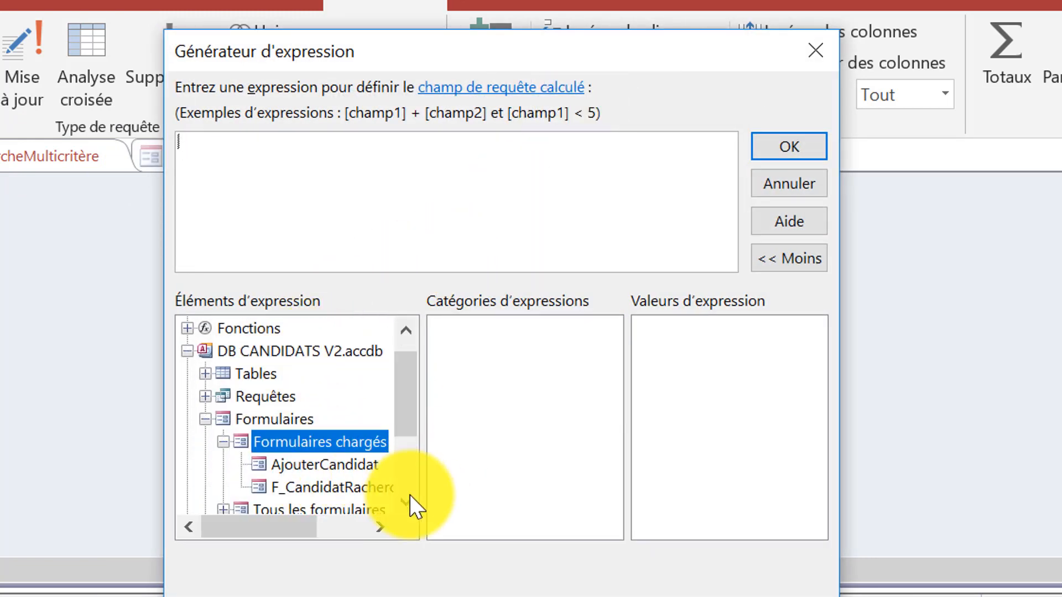
pyautogui.click(330, 460)
pyautogui.click(516, 455)
pyautogui.press('t')
pyautogui.press('t')
pyautogui.press('t')
pyautogui.press('t')
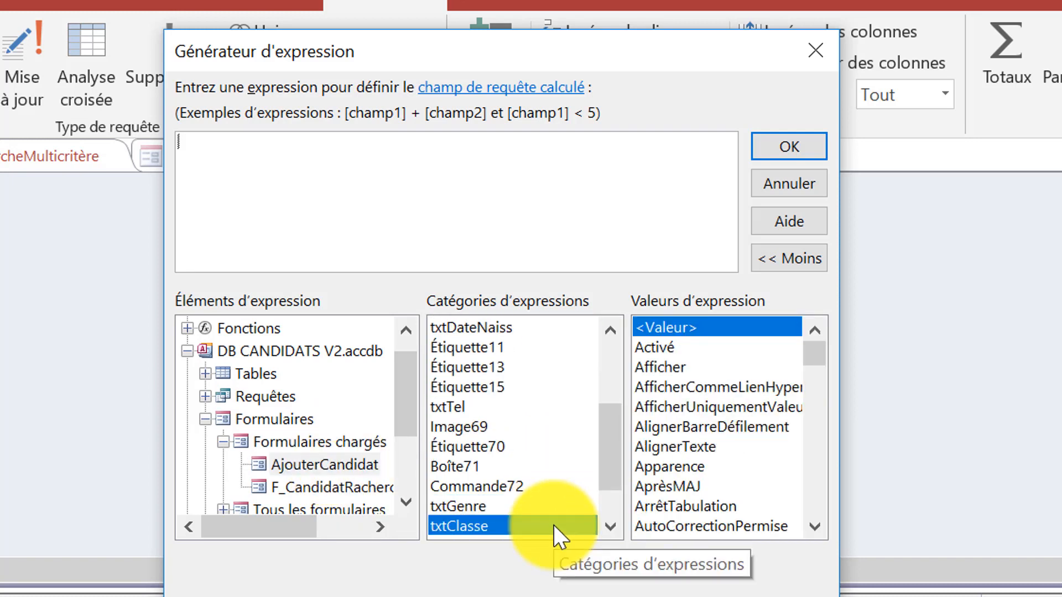
pyautogui.press('t')
pyautogui.press('t')
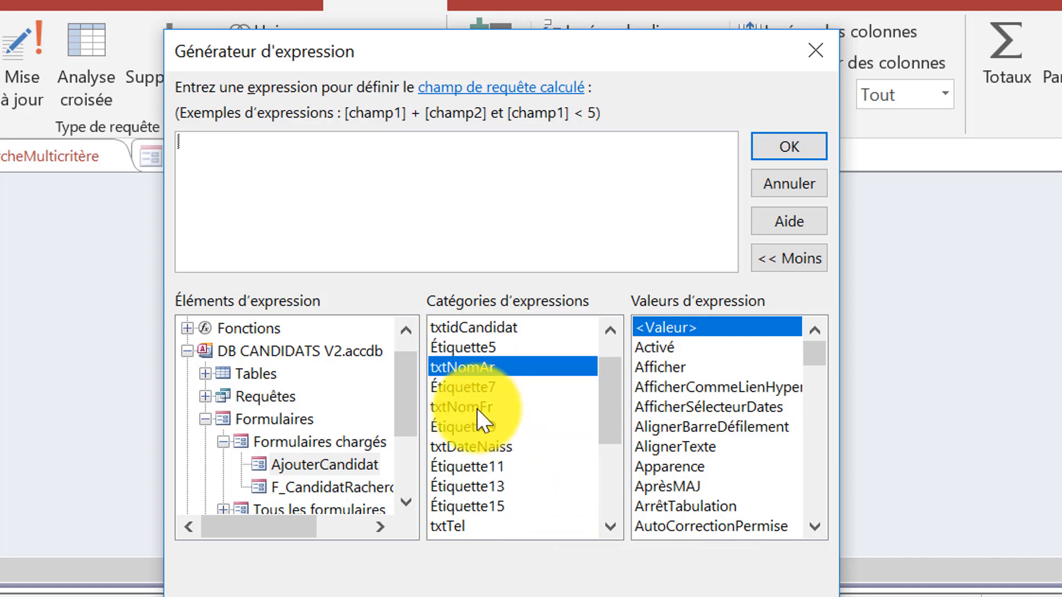
pyautogui.doubleClick(478, 368)
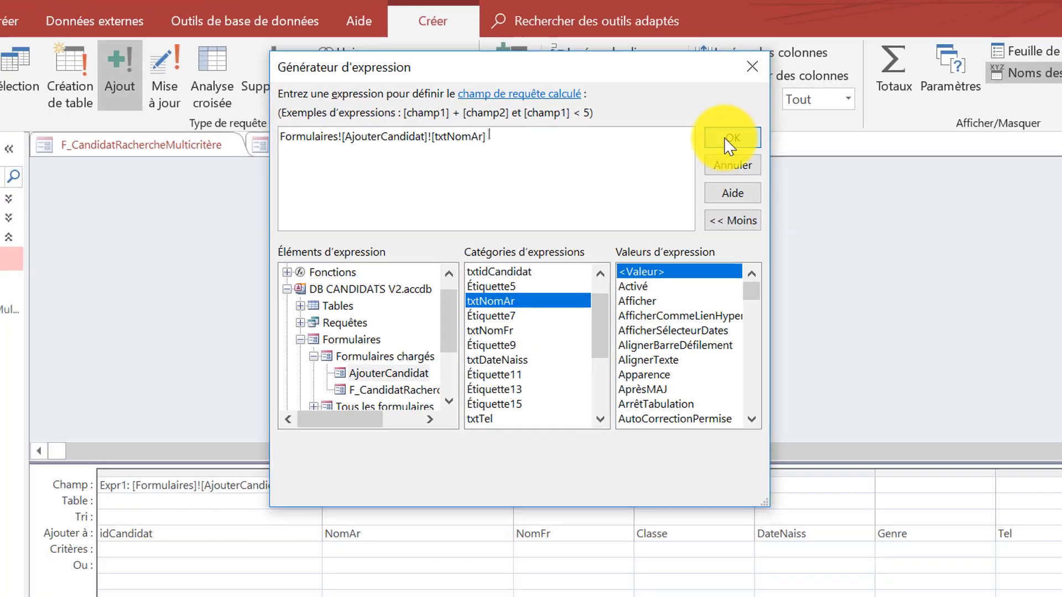
pyautogui.click(731, 138)
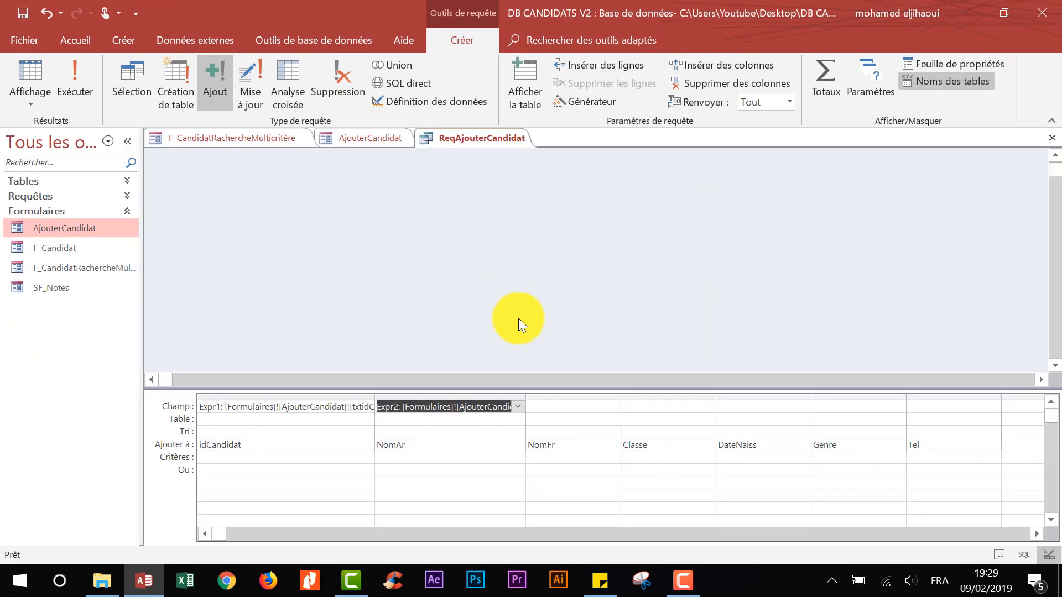
# Fill the NomFr column's Champ with a name control of the loaded AjouterCandidat form, using the expression builder.
pyautogui.click(569, 406)
pyautogui.click(599, 103)
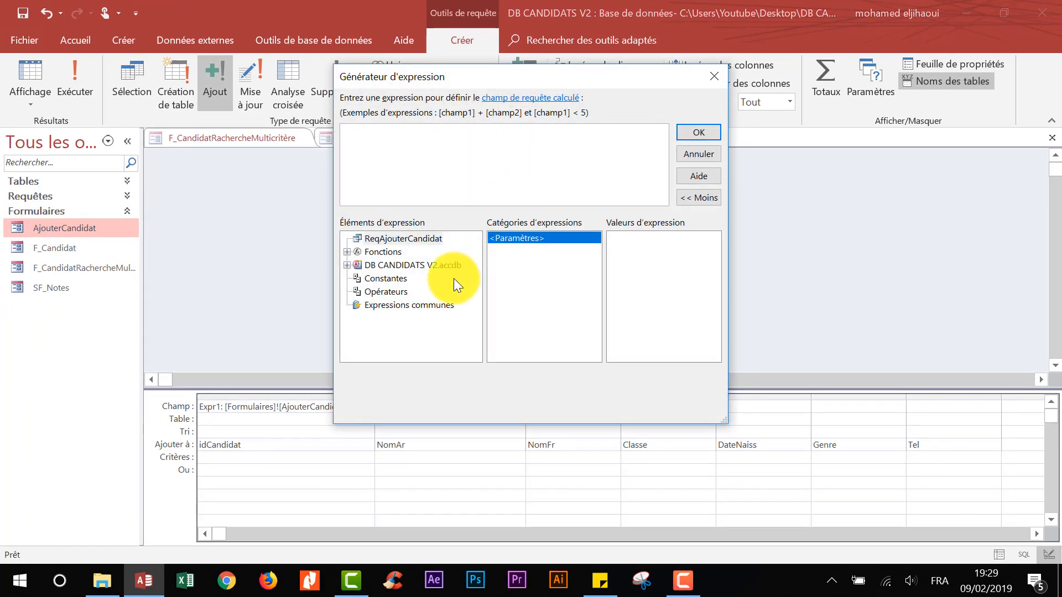
pyautogui.doubleClick(437, 264)
pyautogui.doubleClick(398, 304)
pyautogui.doubleClick(445, 319)
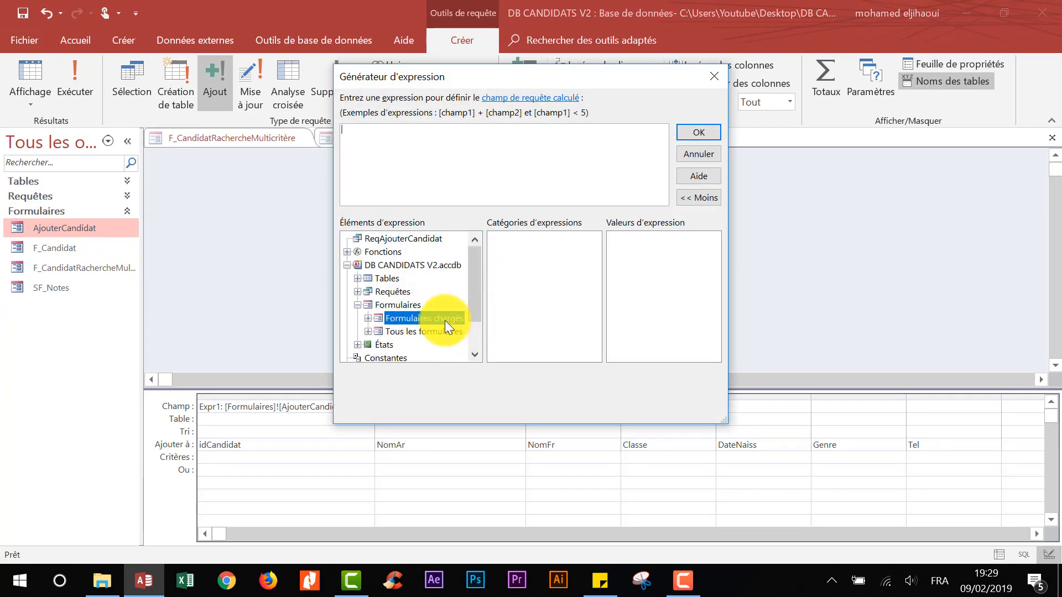
pyautogui.click(428, 319)
pyautogui.scroll(-1, 537, 275)
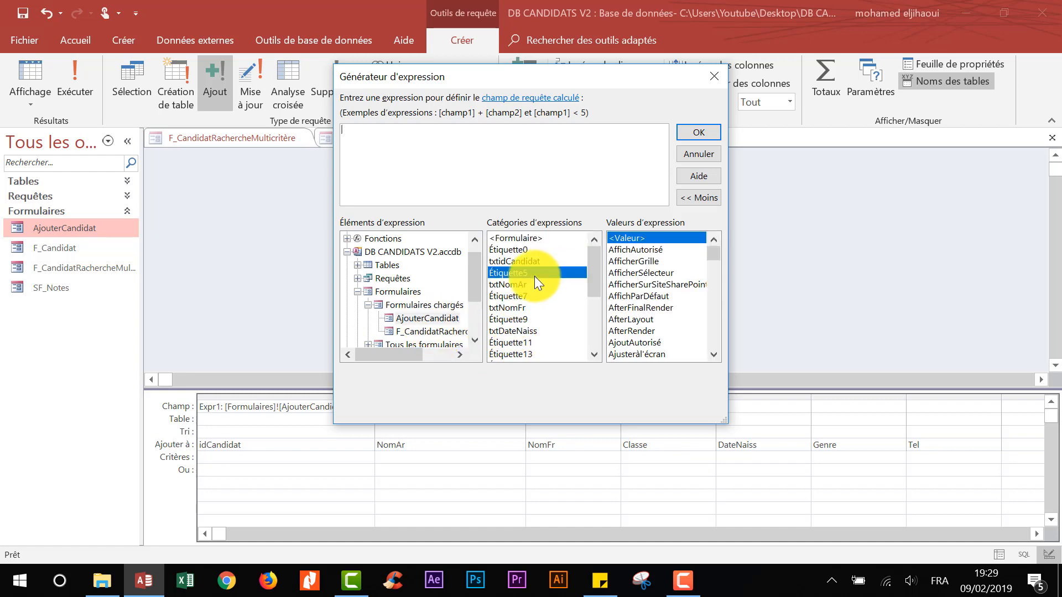
pyautogui.doubleClick(518, 285)
pyautogui.click(692, 131)
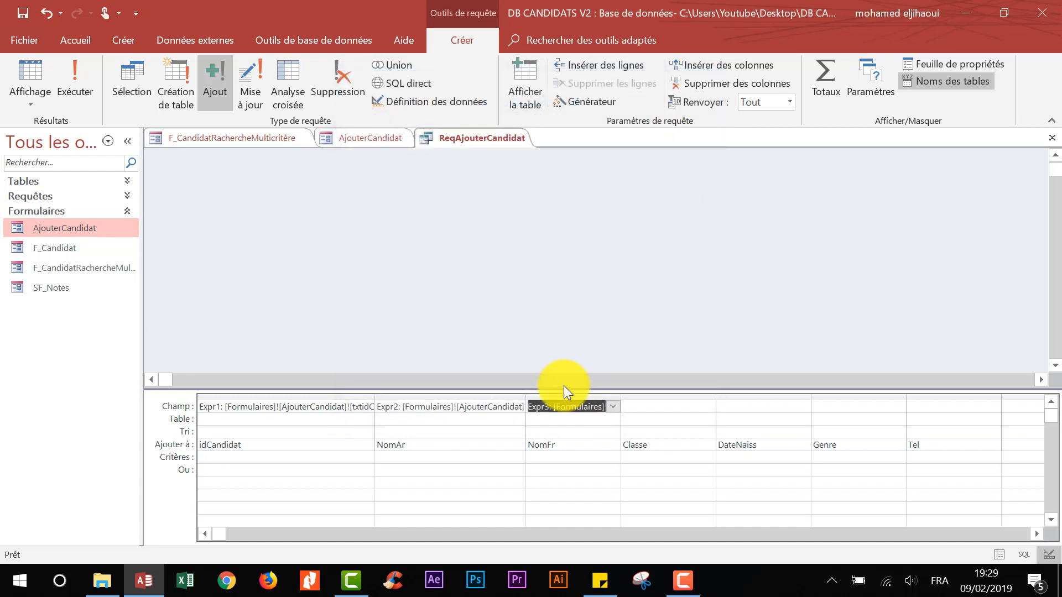
# Fill the Classe column's Champ with the txtClasse control of the loaded AjouterCandidat form, using the expression builder.
pyautogui.click(654, 409)
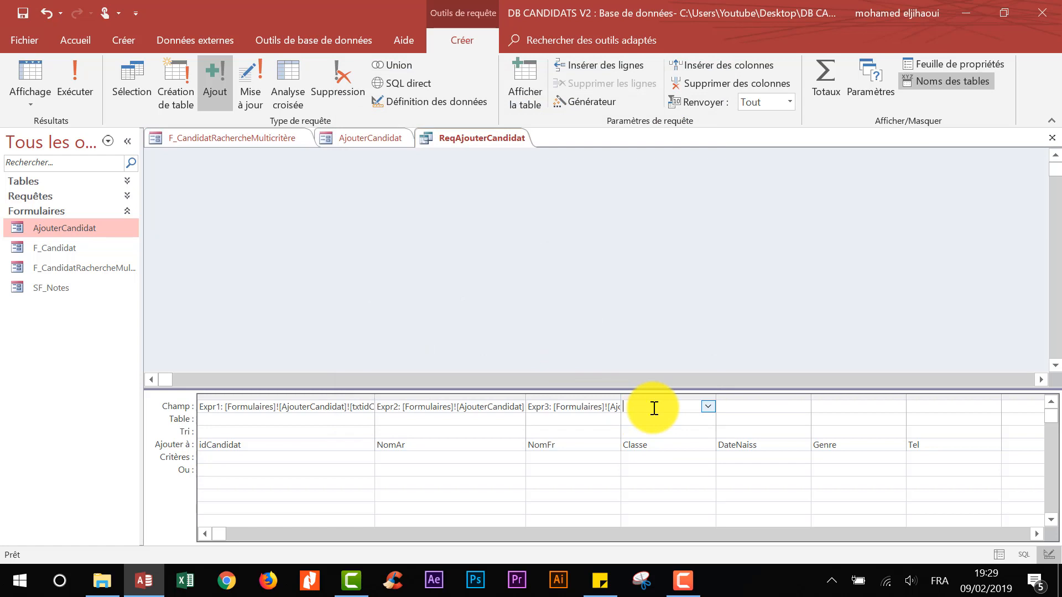
pyautogui.click(593, 99)
pyautogui.click(416, 265)
pyautogui.doubleClick(416, 265)
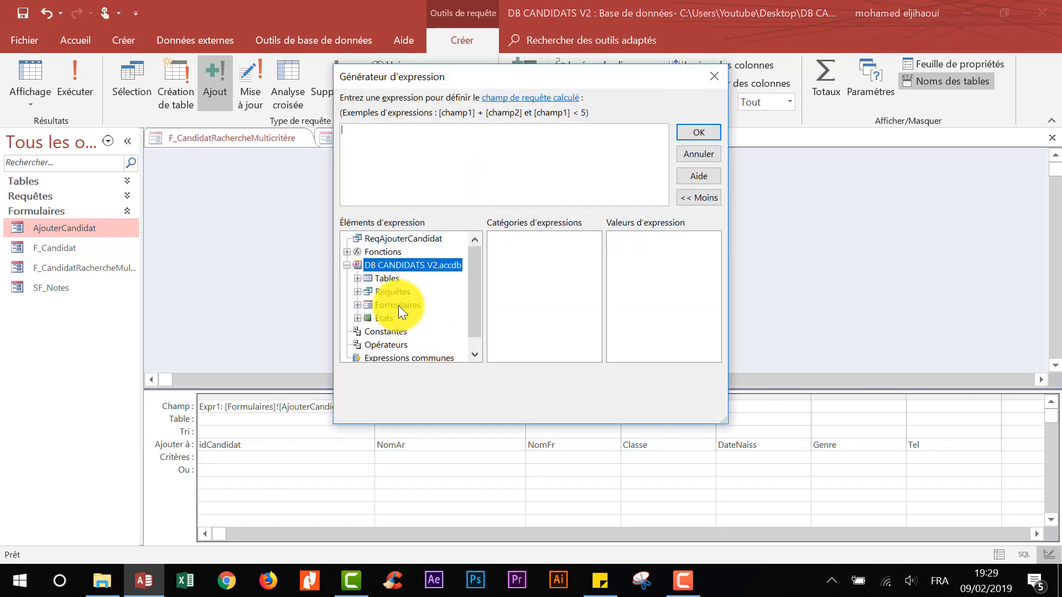
pyautogui.doubleClick(398, 306)
pyautogui.doubleClick(415, 315)
pyautogui.click(420, 318)
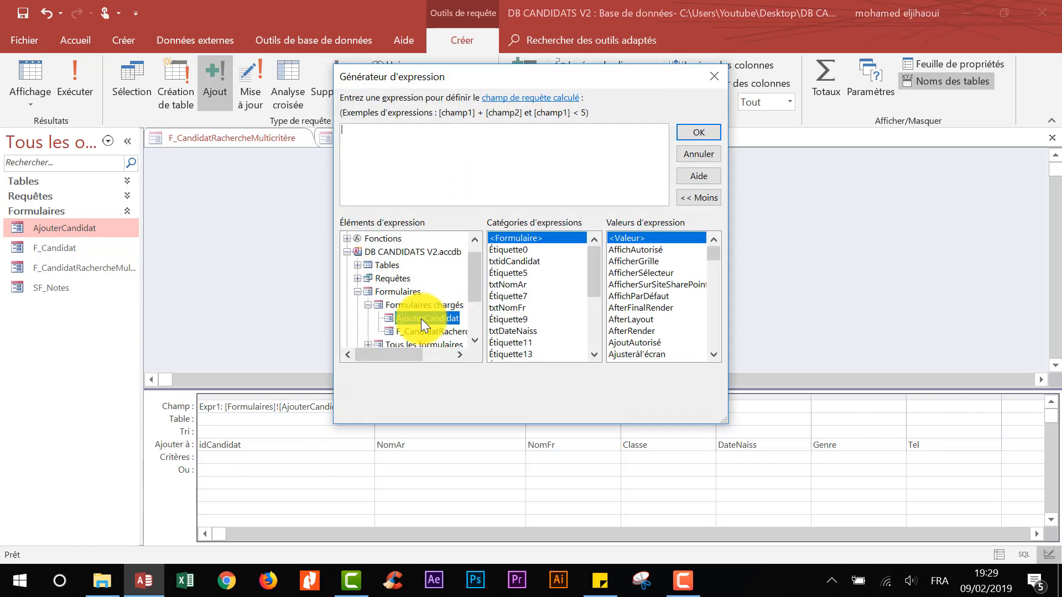
pyautogui.click(521, 308)
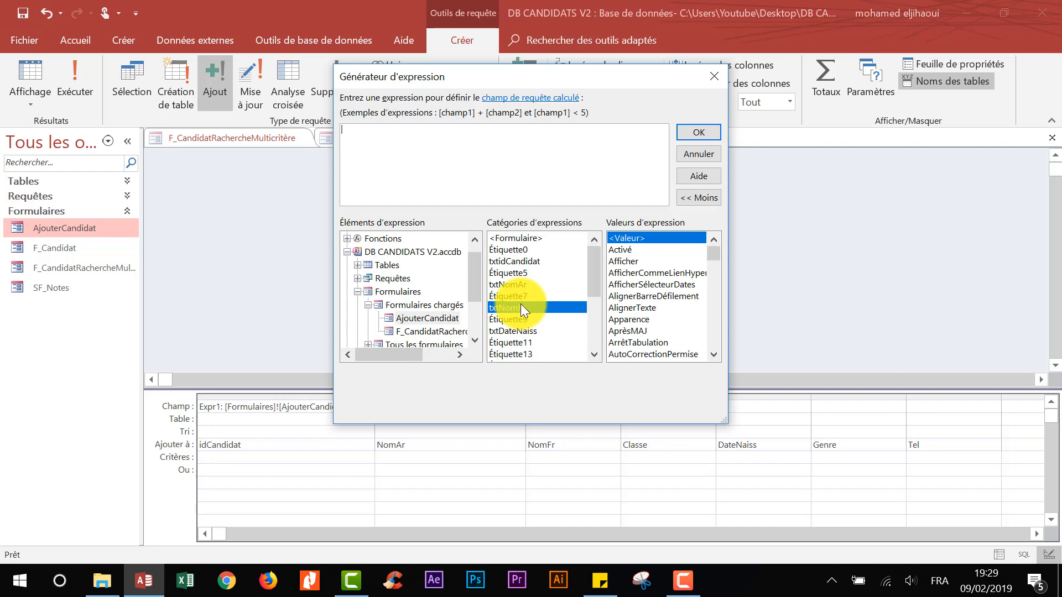
pyautogui.press('Down')
pyautogui.press('Down')
pyautogui.press('Down')
pyautogui.press('Down')
pyautogui.press('Down')
pyautogui.press('Down')
pyautogui.press('Down')
pyautogui.press('Down')
pyautogui.press('Down')
pyautogui.press('Down')
pyautogui.press('Down')
pyautogui.press('Down')
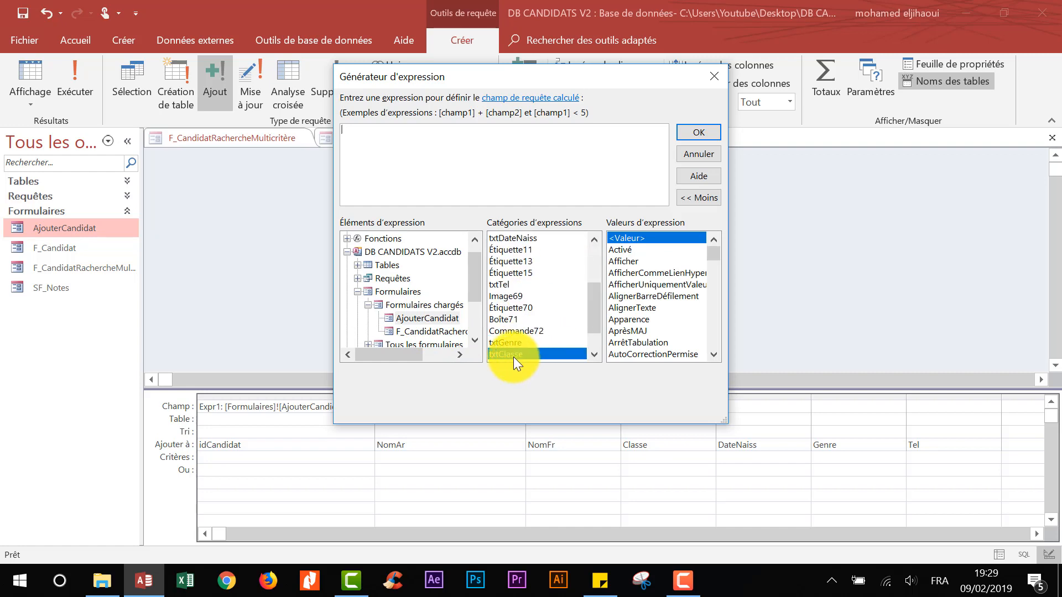
pyautogui.doubleClick(513, 355)
pyautogui.click(692, 143)
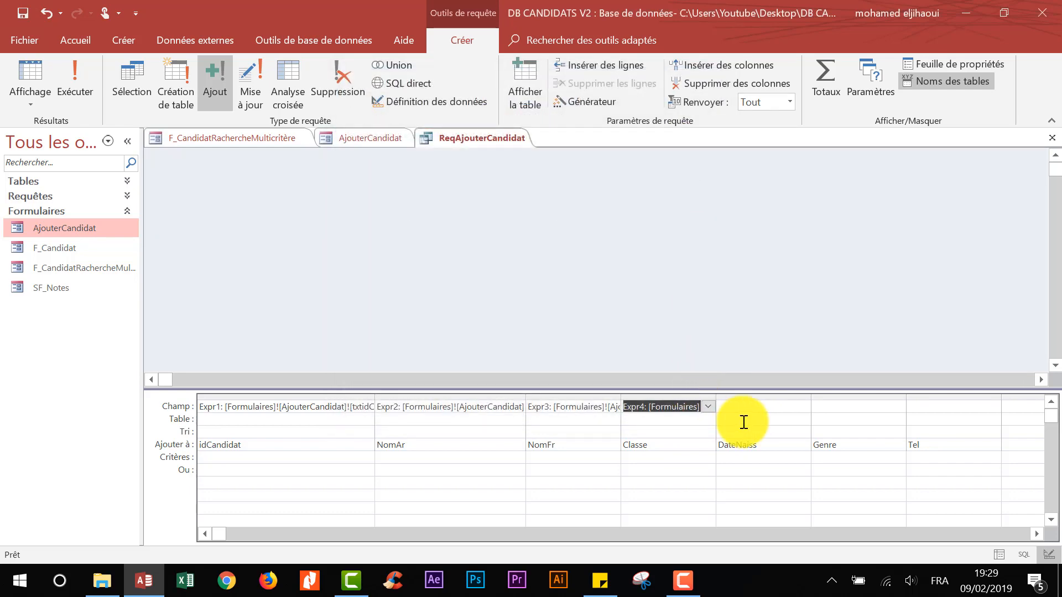
# Fill the DateNaiss column's Champ with the txtDateNaiss control of the loaded AjouterCandidat form, using the expression builder.
pyautogui.click(593, 103)
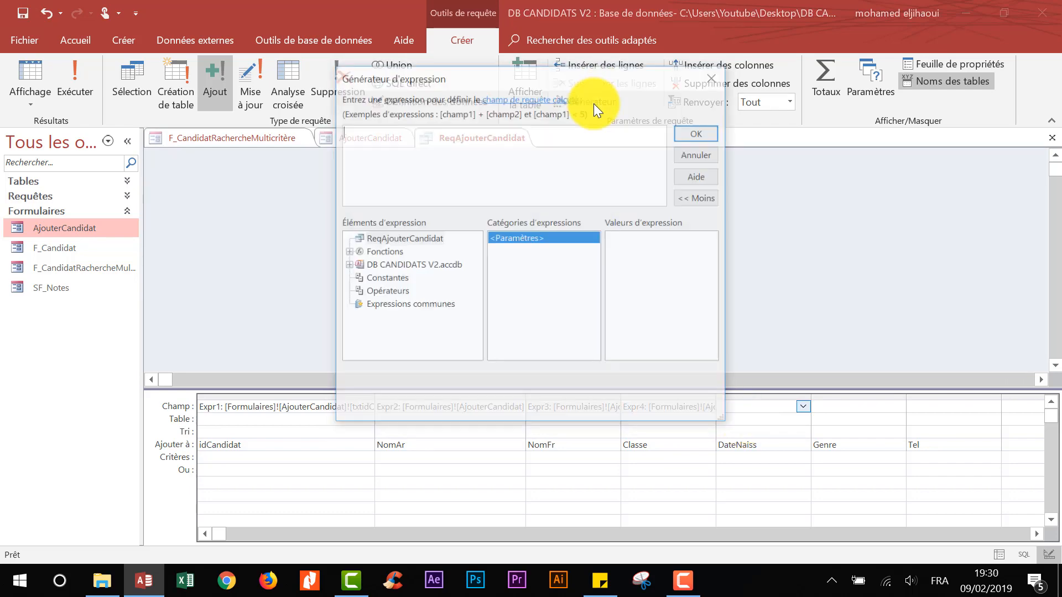
pyautogui.doubleClick(423, 267)
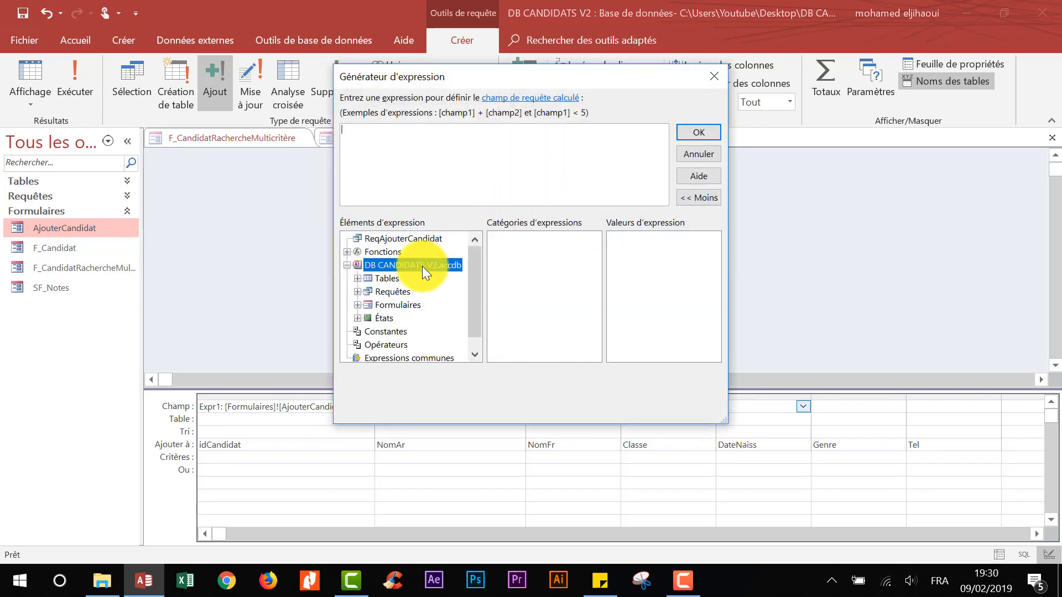
pyautogui.doubleClick(399, 304)
pyautogui.doubleClick(437, 318)
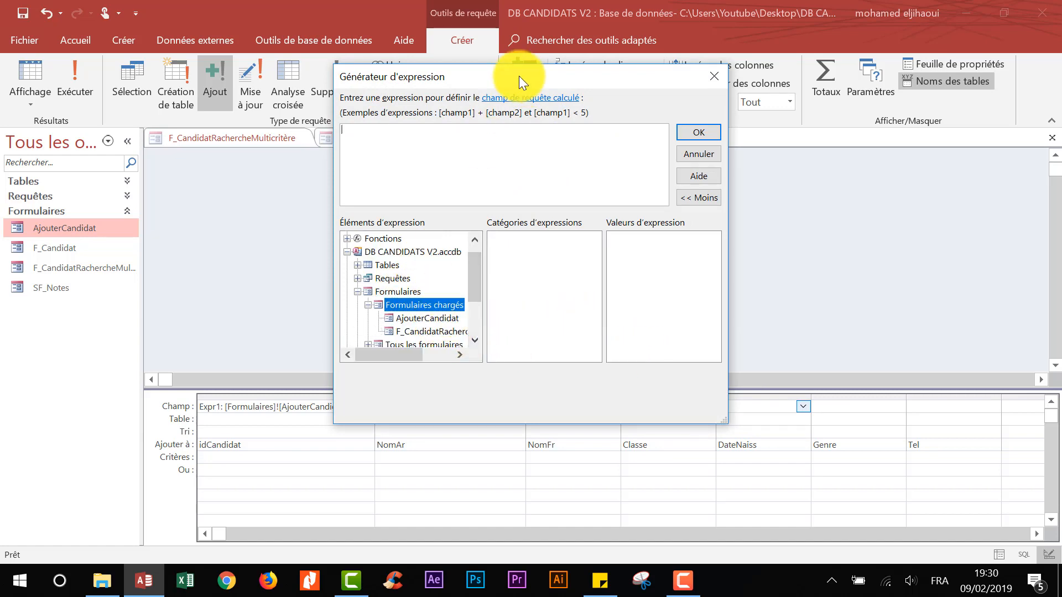
pyautogui.moveTo(519, 76); pyautogui.dragTo(307, 57)
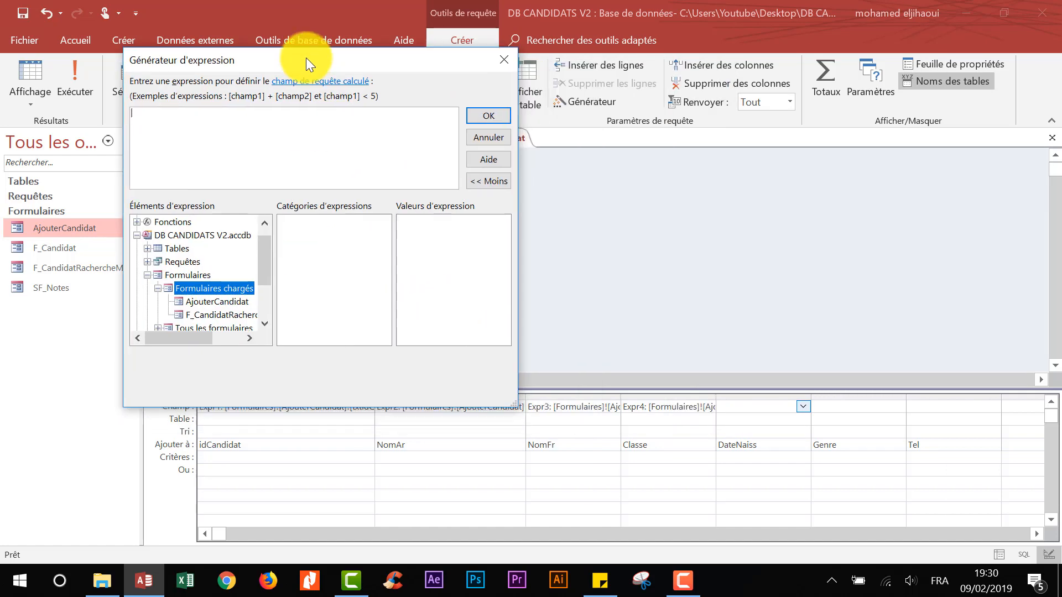
pyautogui.click(220, 299)
pyautogui.click(316, 263)
pyautogui.press('Down')
pyautogui.press('Down')
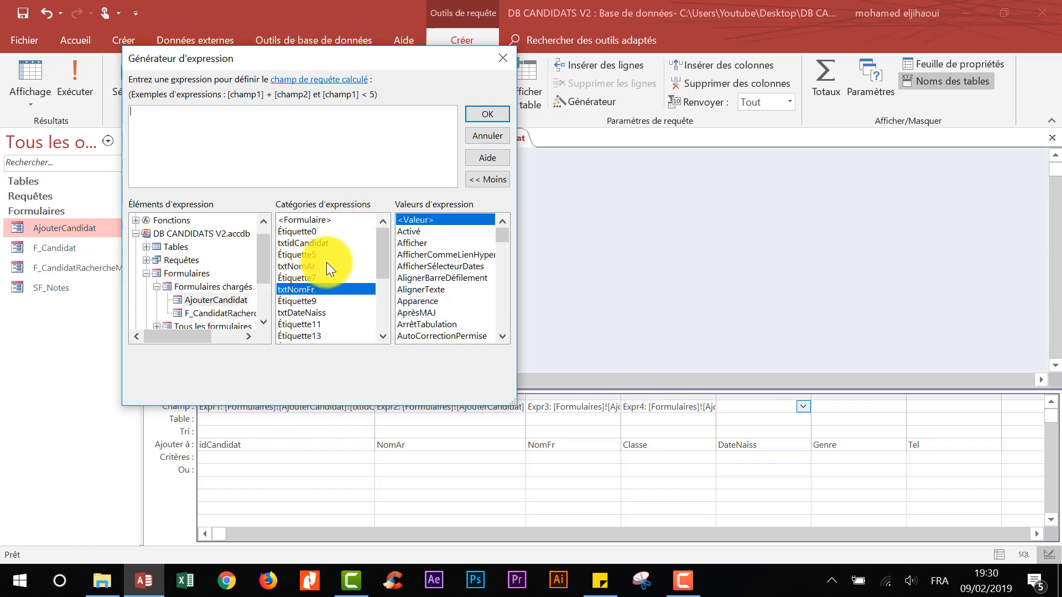
pyautogui.click(323, 312)
pyautogui.doubleClick(317, 313)
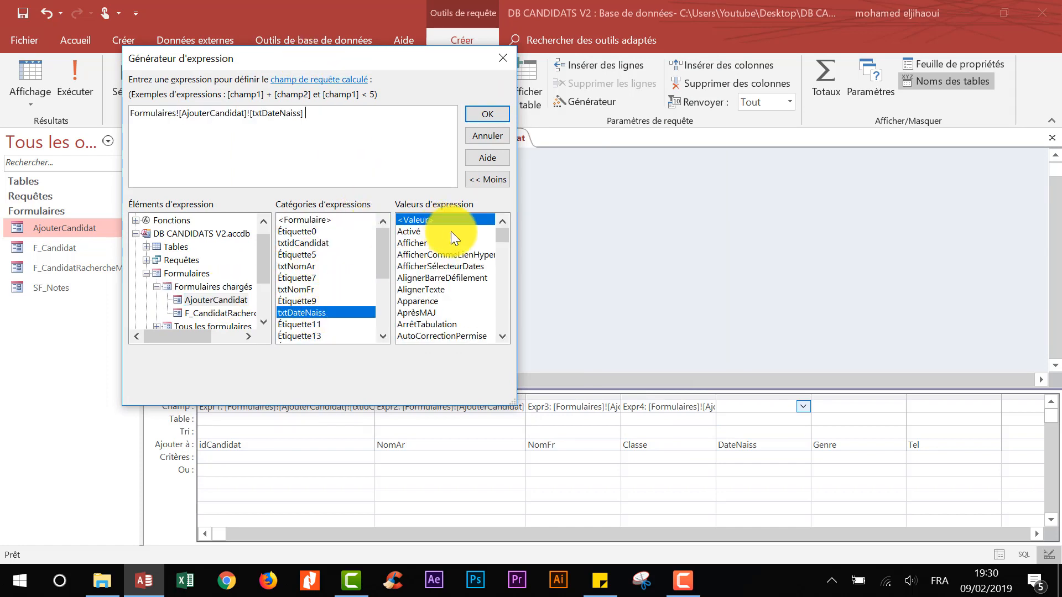
pyautogui.click(490, 115)
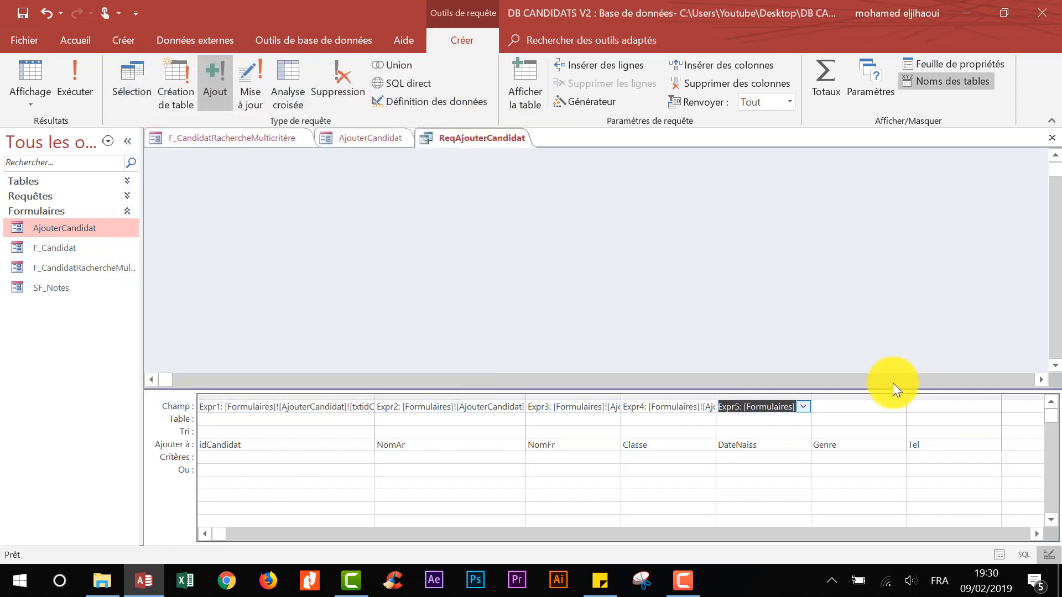
# Fill the Genre column's Champ with the txtGenre control of the loaded AjouterCandidat form, using the expression builder.
pyautogui.click(848, 406)
pyautogui.click(594, 103)
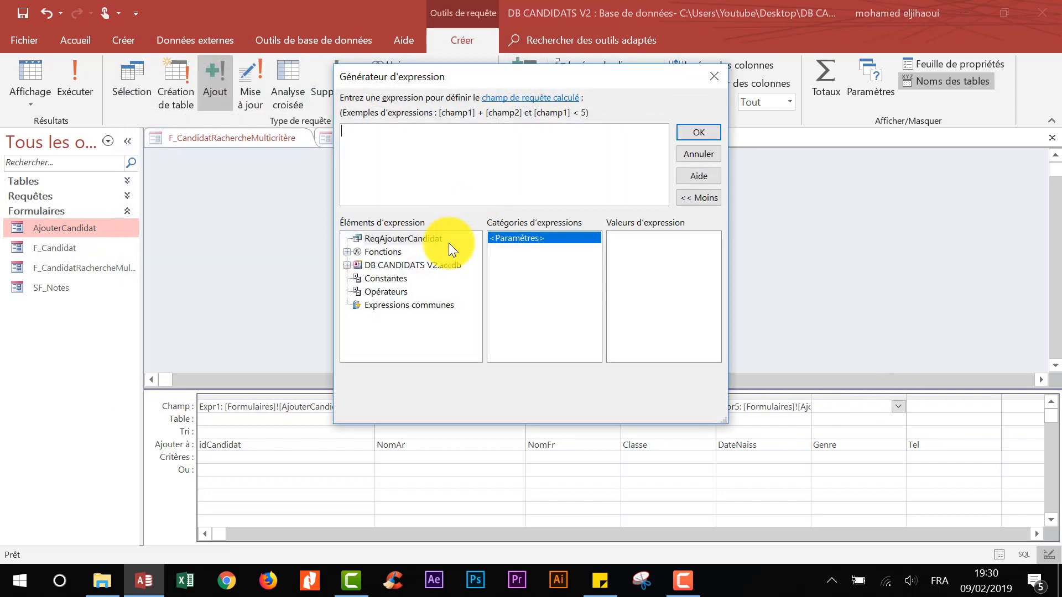
pyautogui.doubleClick(419, 266)
pyautogui.doubleClick(404, 305)
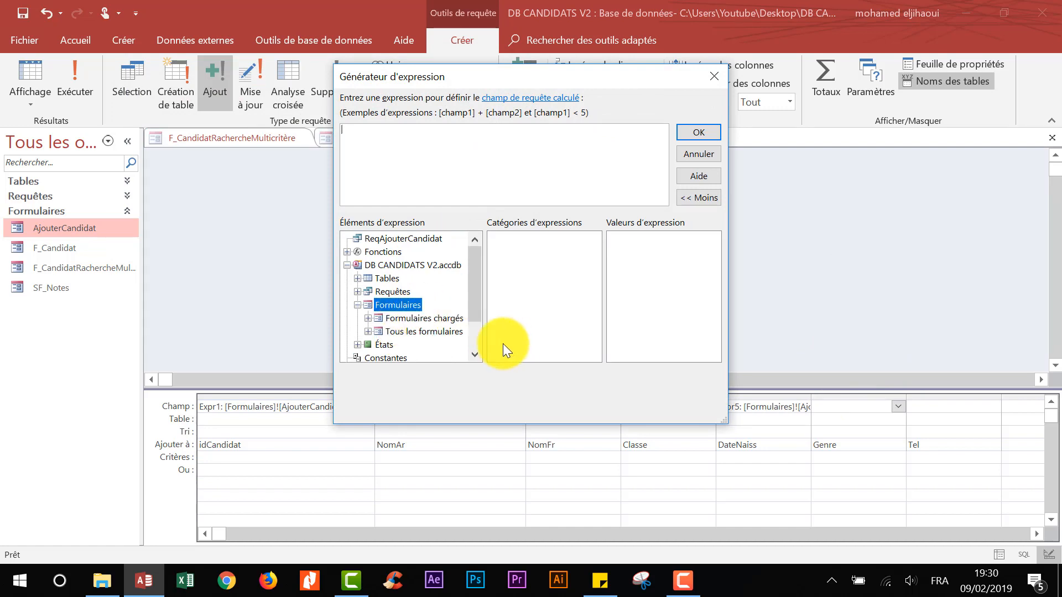
pyautogui.click(425, 319)
pyautogui.doubleClick(424, 320)
pyautogui.click(434, 322)
pyautogui.click(511, 304)
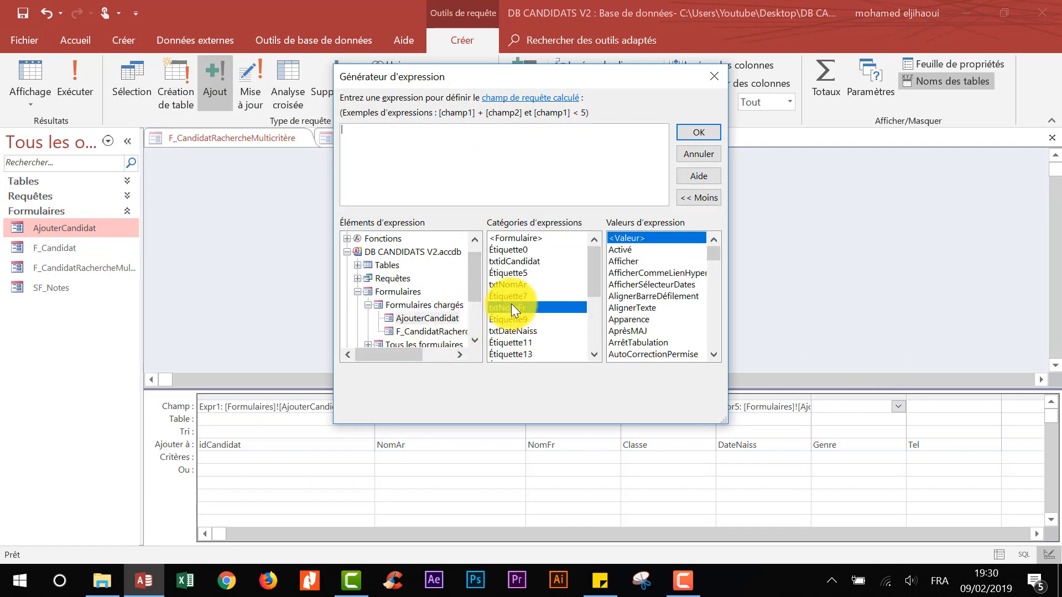
pyautogui.press('Down')
pyautogui.press('Down')
pyautogui.press('t')
pyautogui.press('t')
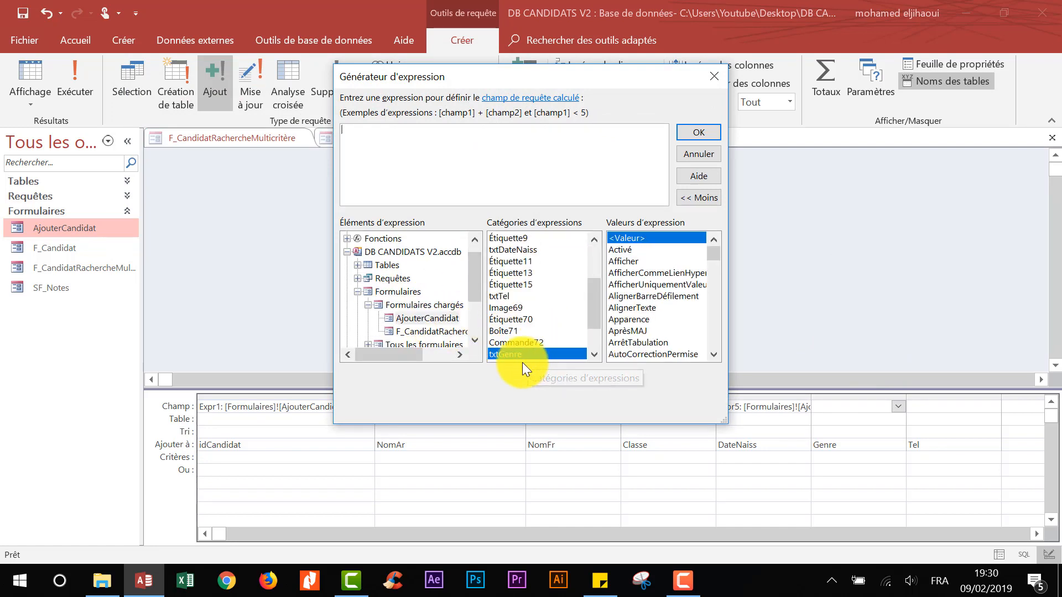
pyautogui.doubleClick(512, 355)
pyautogui.click(704, 140)
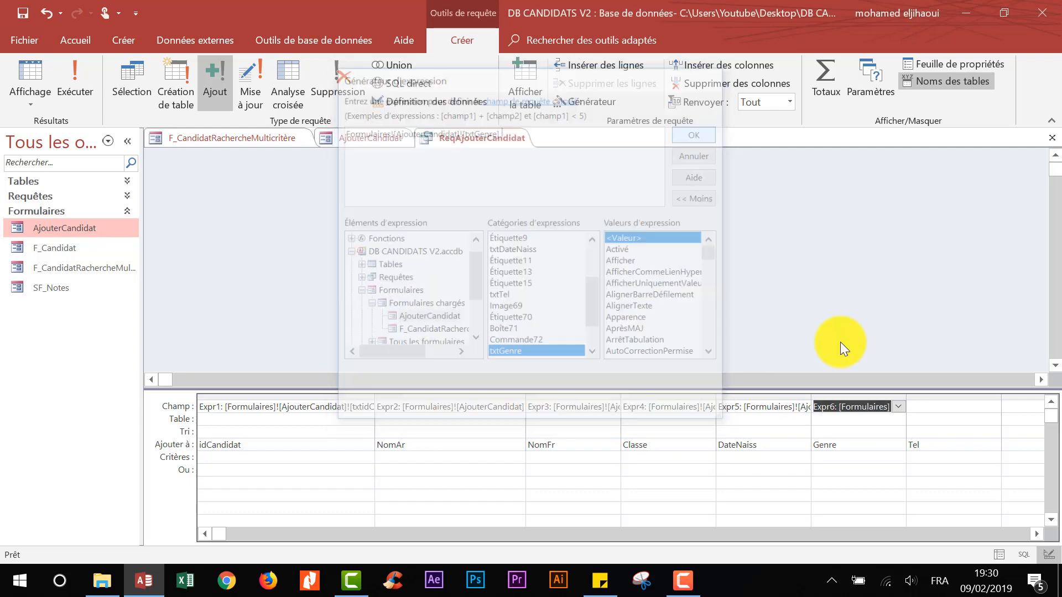
# Fill the Tel column's Champ with the txtTel control of the loaded AjouterCandidat form, using the expression builder.
pyautogui.click(934, 408)
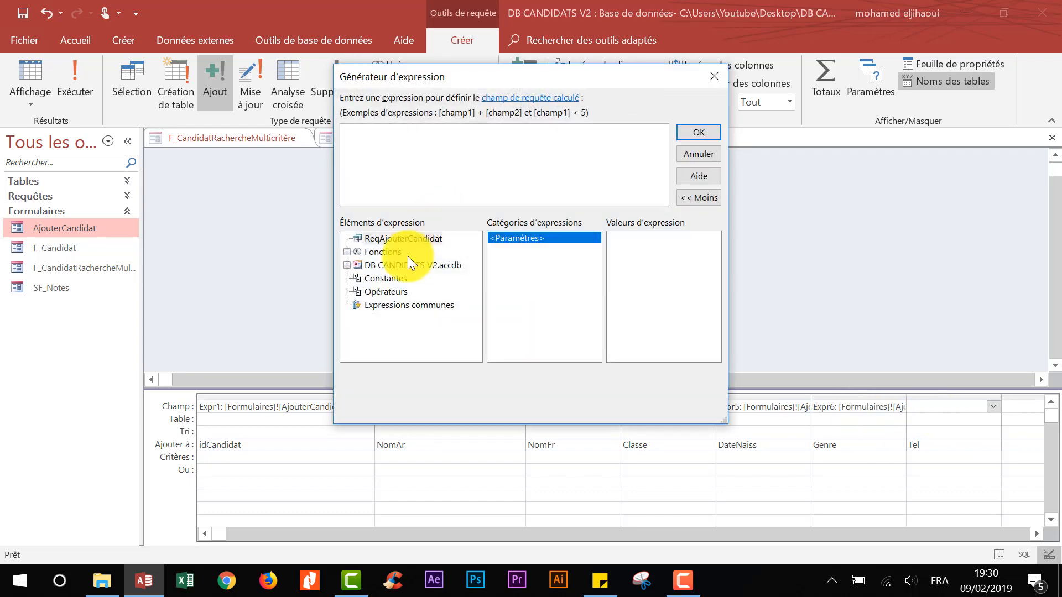
pyautogui.click(409, 266)
pyautogui.doubleClick(409, 266)
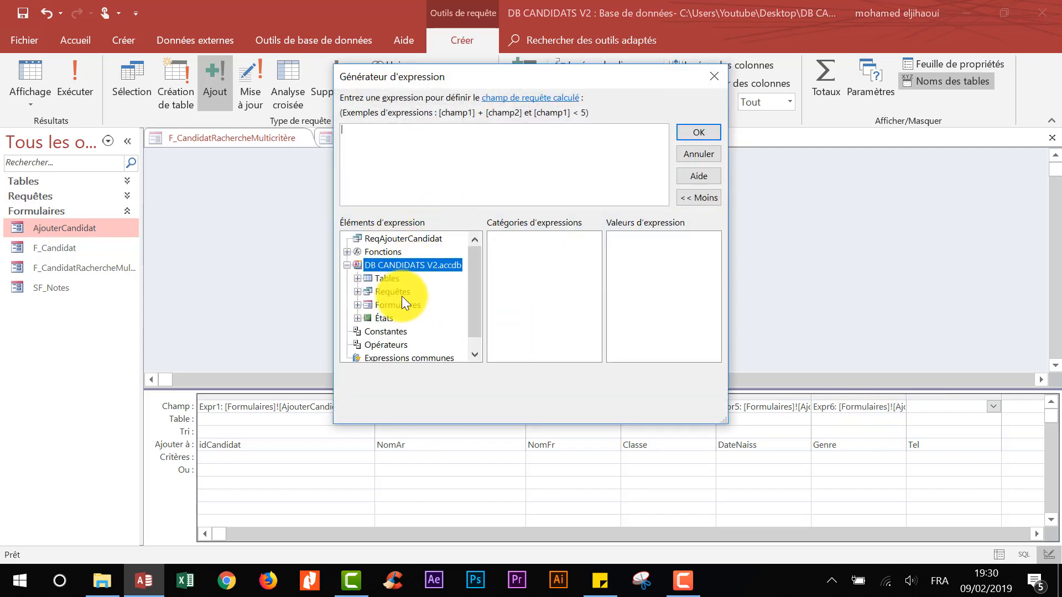
pyautogui.doubleClick(396, 304)
pyautogui.doubleClick(405, 318)
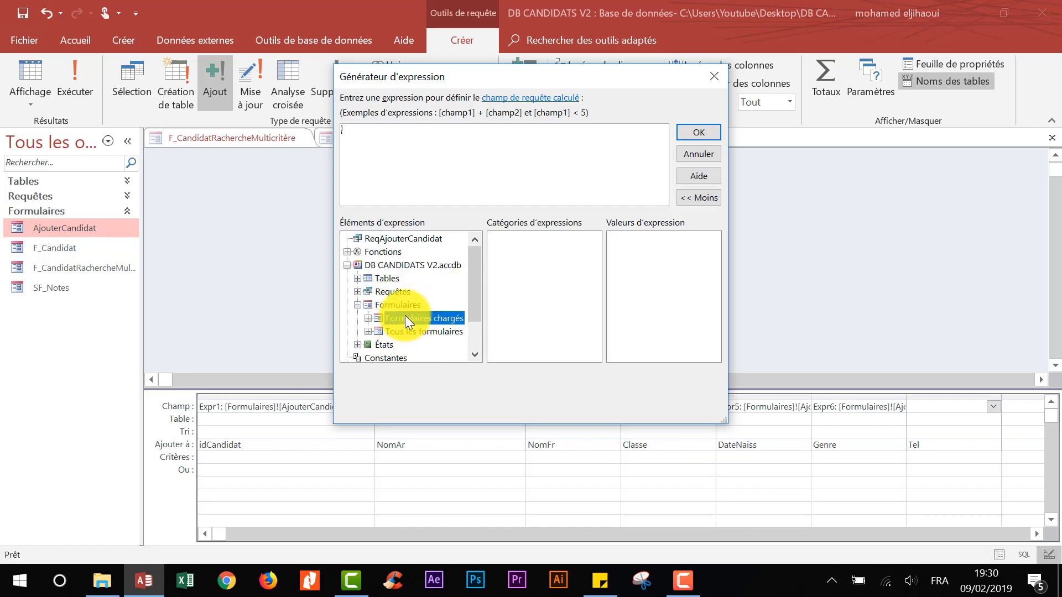
pyautogui.click(423, 306)
pyautogui.click(520, 305)
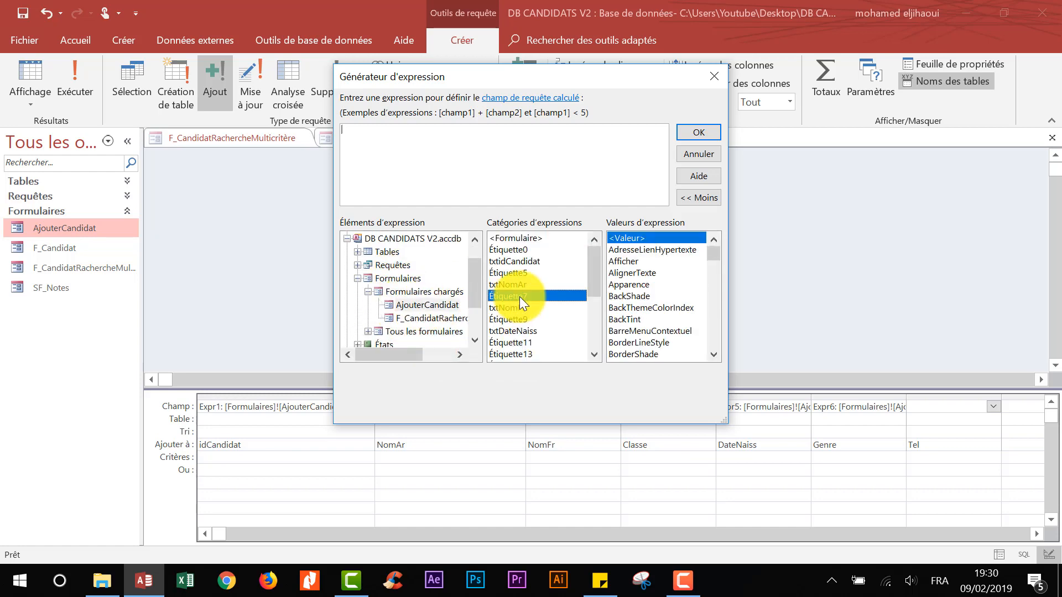
pyautogui.click(543, 324)
pyautogui.scroll(-3, 543, 317)
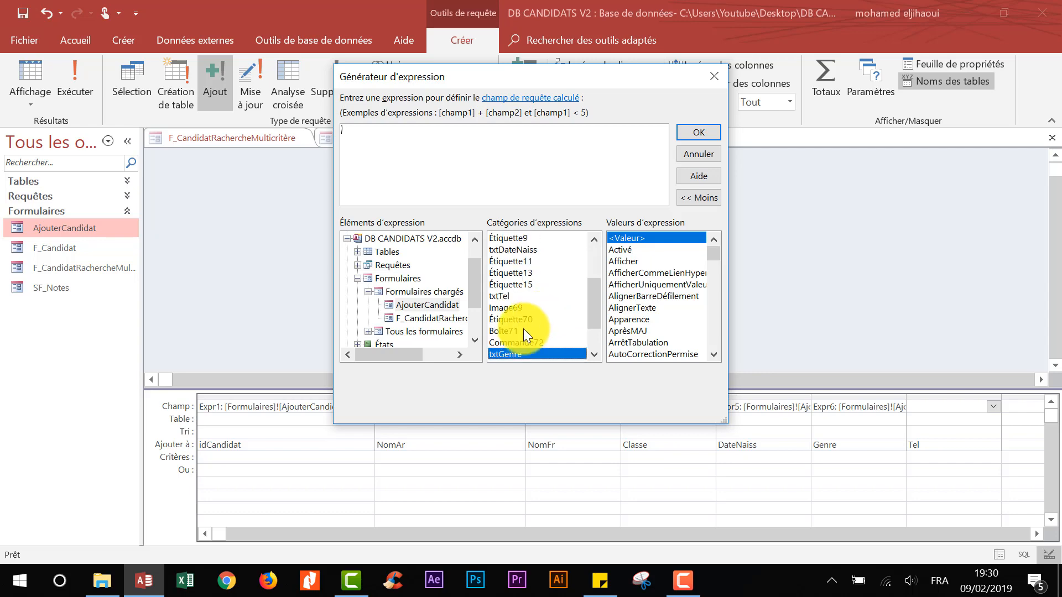
pyautogui.doubleClick(509, 296)
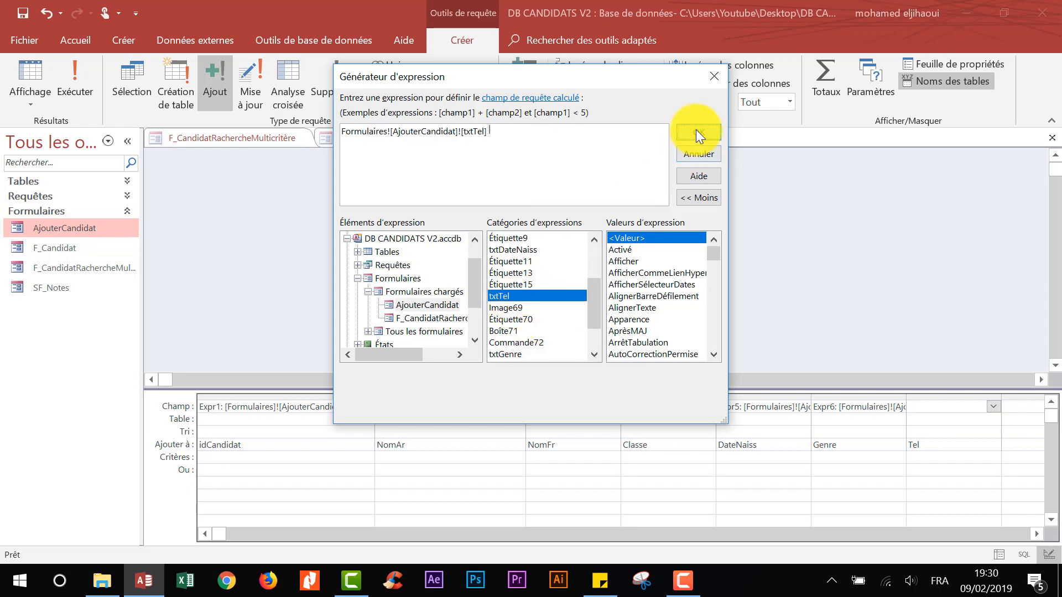
pyautogui.click(696, 131)
pyautogui.click(958, 409)
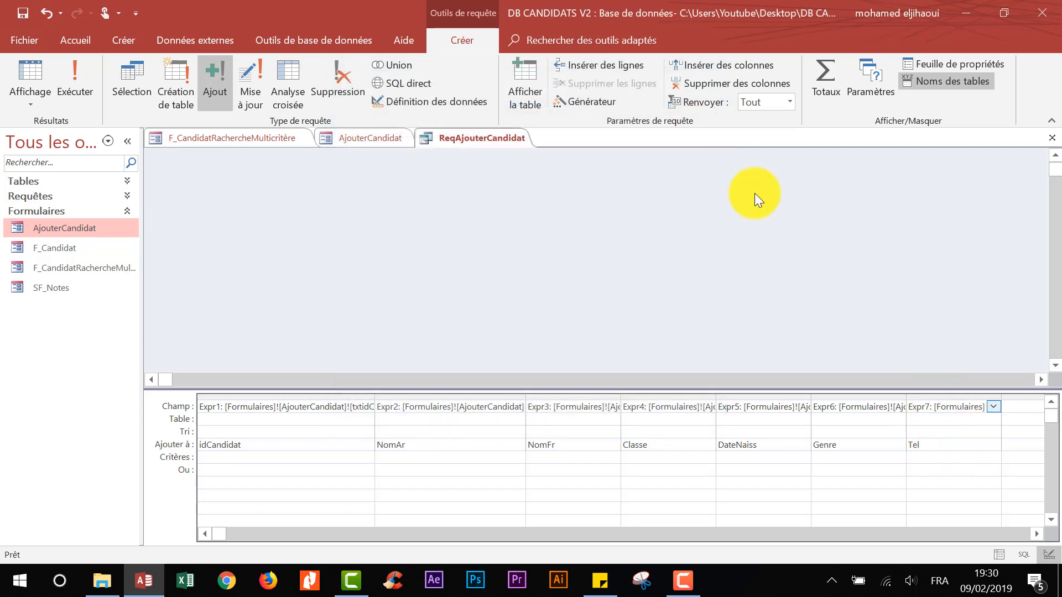
# Close the ReqAjouterCandidat query and save its design changes.
pyautogui.rightClick(474, 138)
pyautogui.click(524, 168)
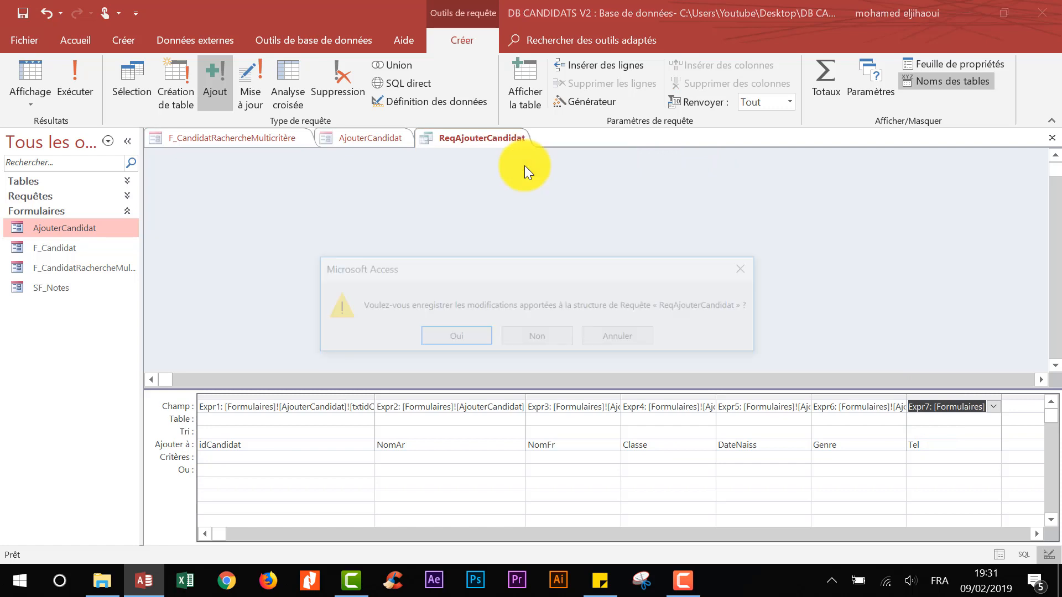
pyautogui.click(474, 340)
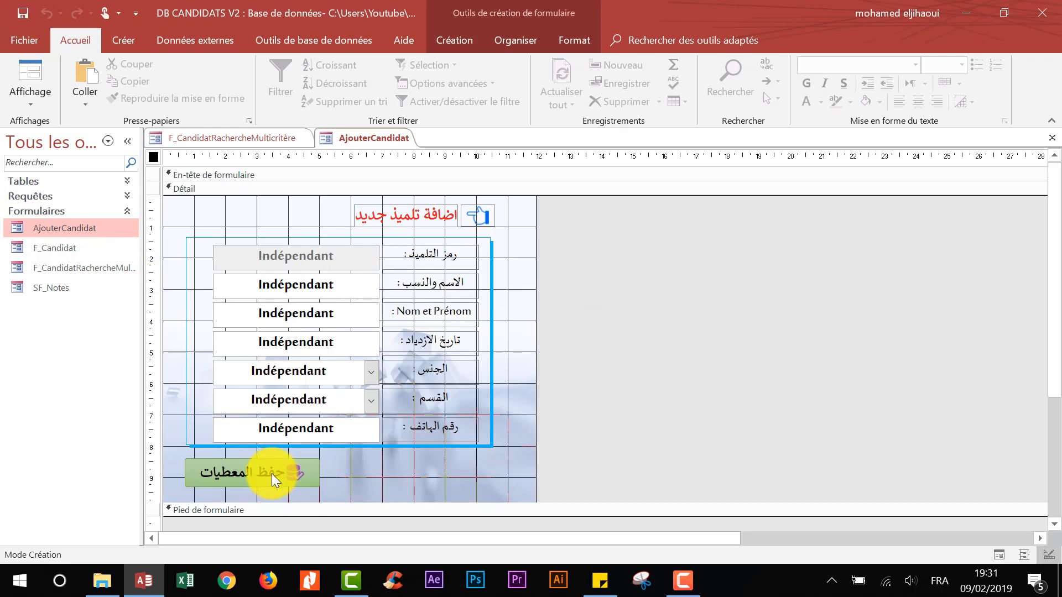
# Open the macro builder for the Au clic event of the AjouterCandidat form's green حفظ المعطيات button.
pyautogui.click(310, 479)
pyautogui.click(471, 37)
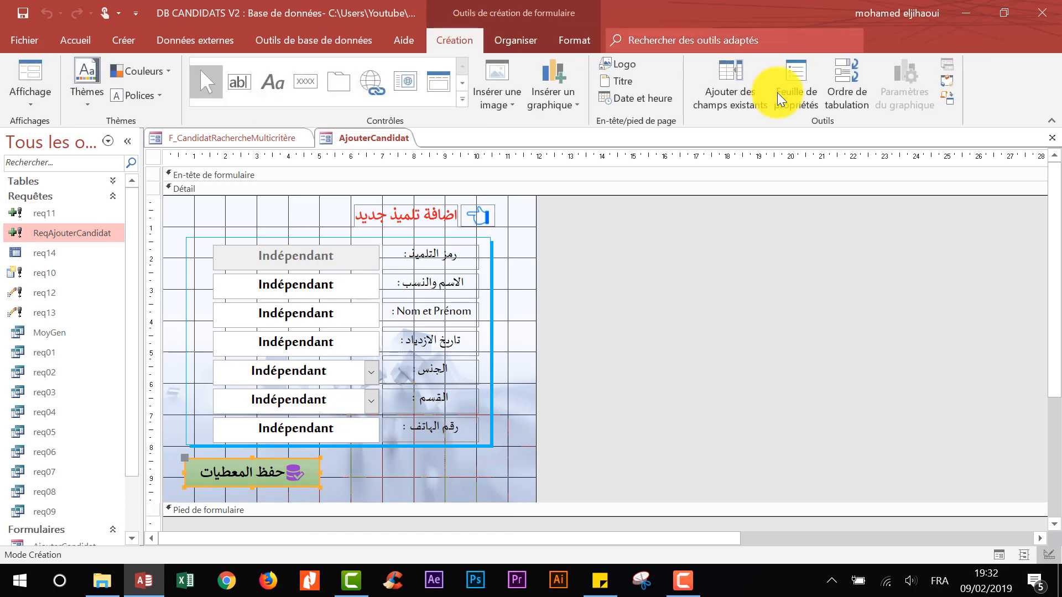
pyautogui.click(781, 97)
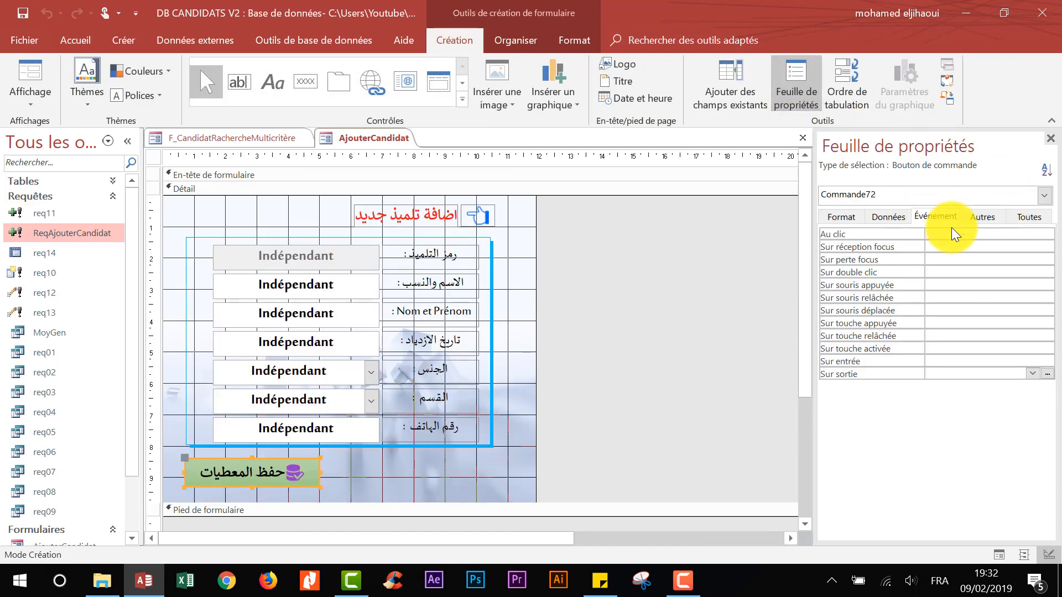
pyautogui.click(974, 234)
pyautogui.click(1047, 234)
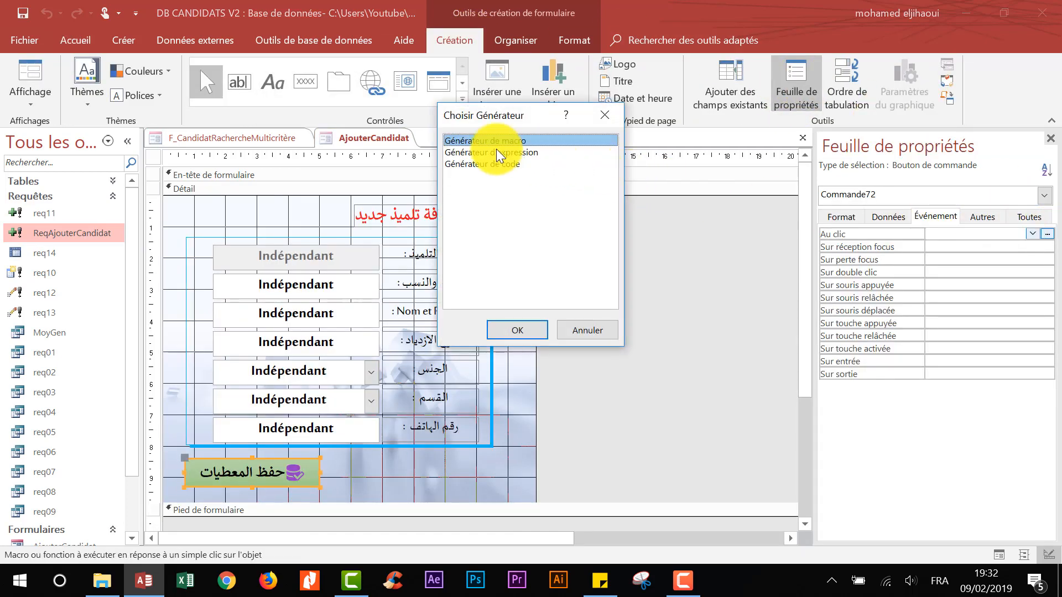
pyautogui.doubleClick(487, 141)
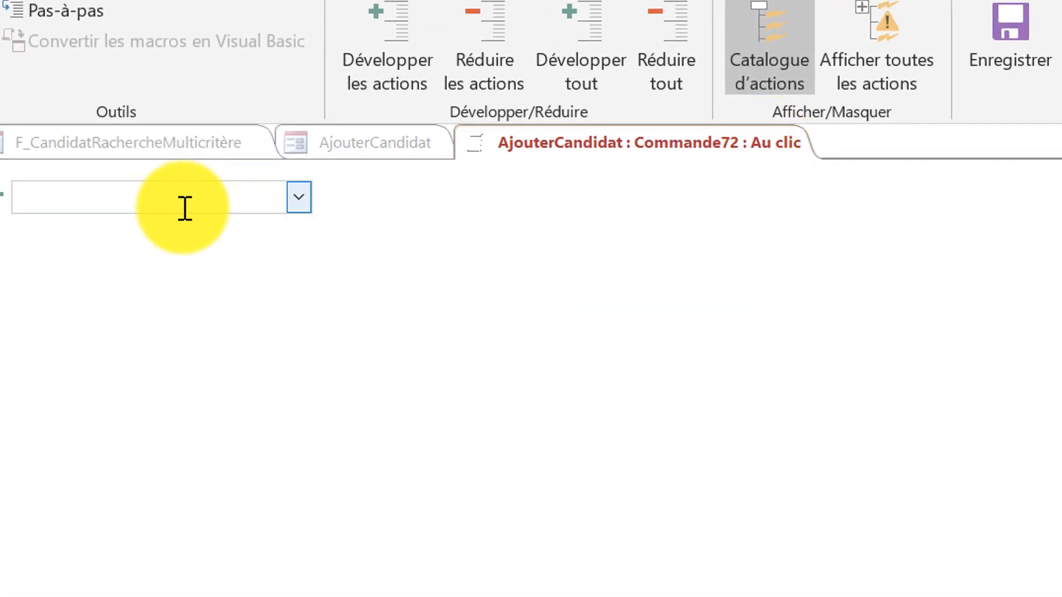
# Add an OuvrirRequête action for ReqAjouterCandidat with Mode Données set to Ajout, and save the macro.
pyautogui.write('Ouvrir')
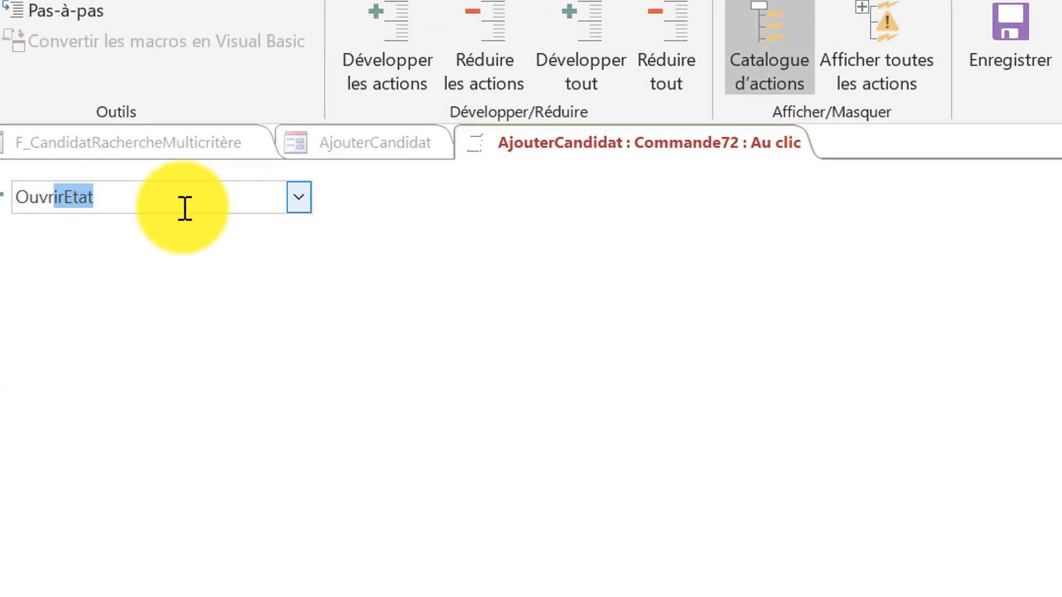
pyautogui.write('rRequête')
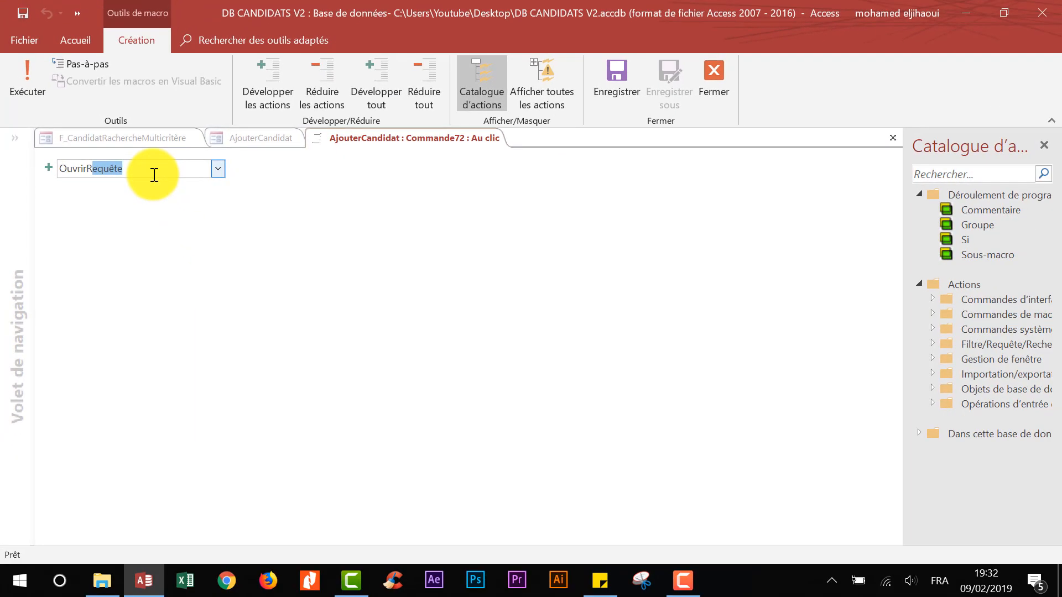
pyautogui.press('Return')
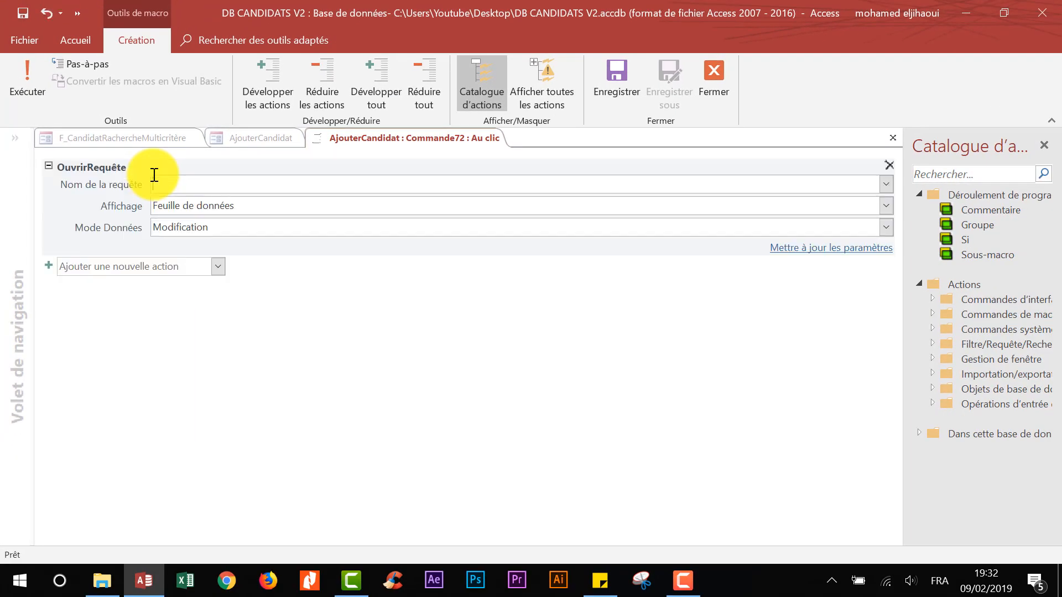
pyautogui.click(888, 186)
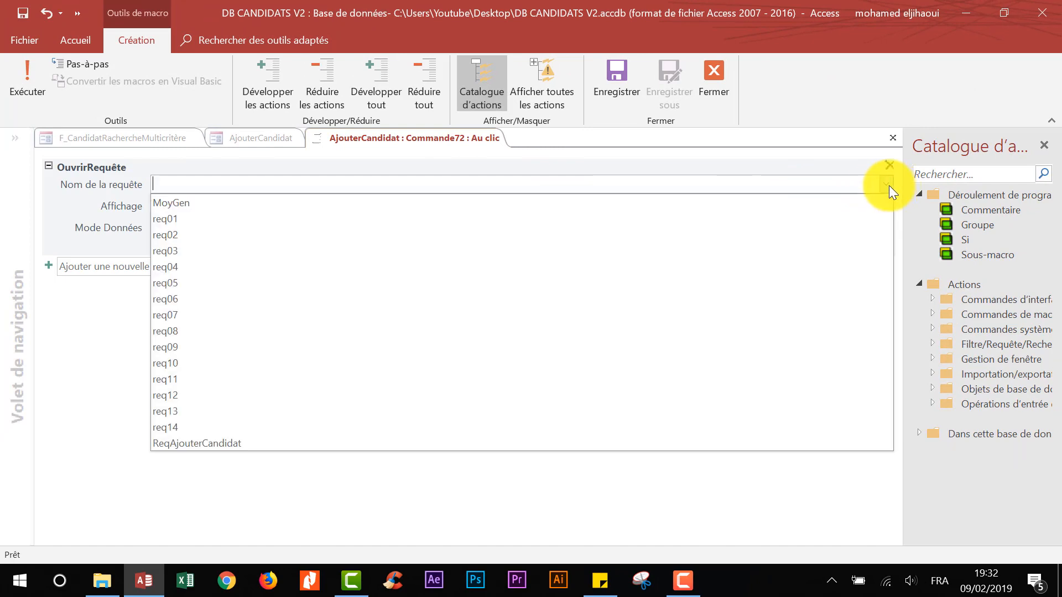
pyautogui.click(245, 445)
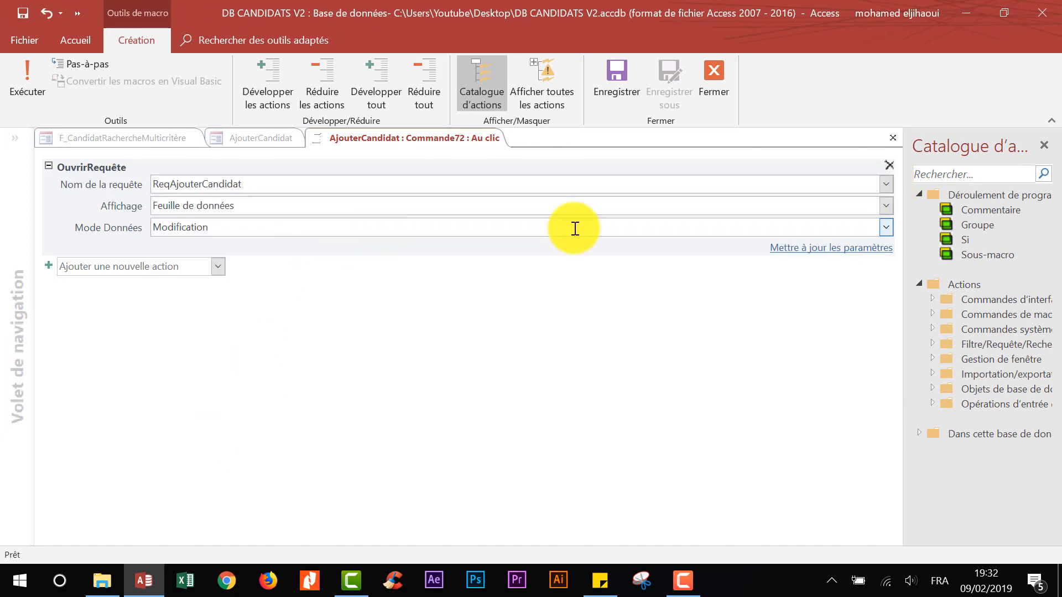
pyautogui.click(886, 226)
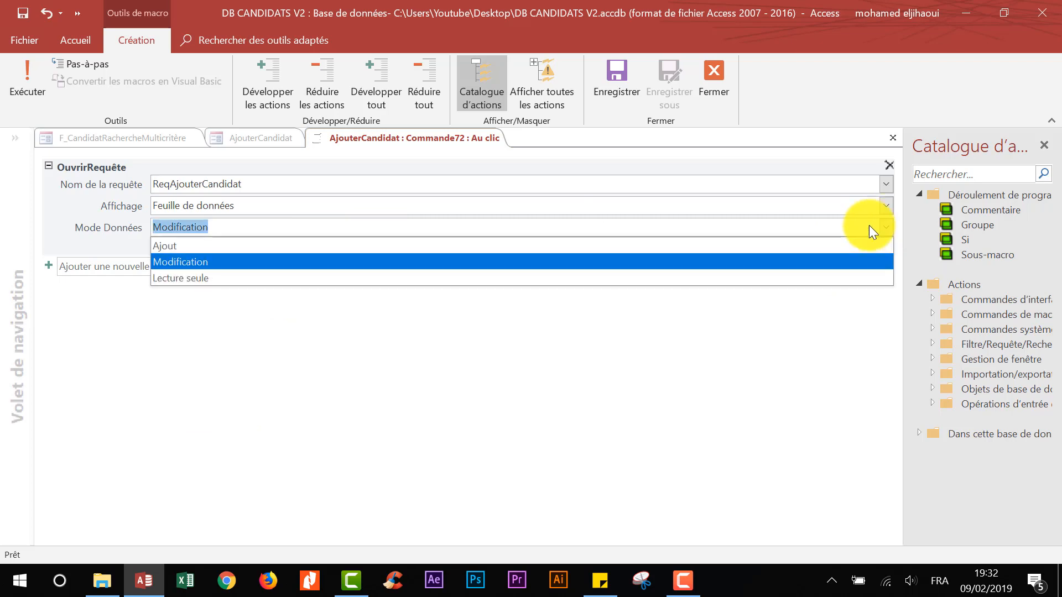
pyautogui.click(190, 246)
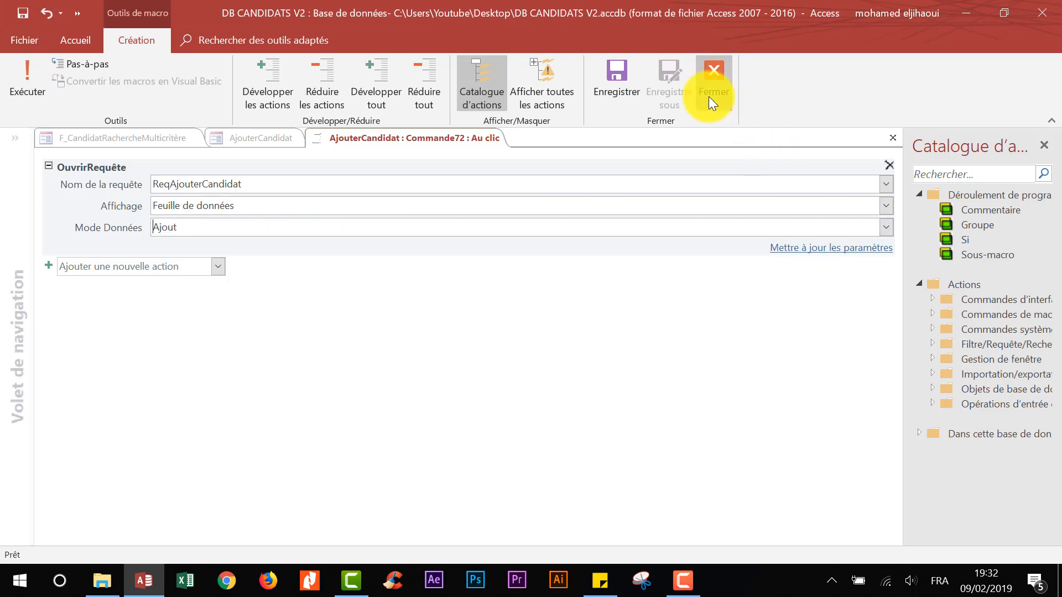
pyautogui.click(617, 77)
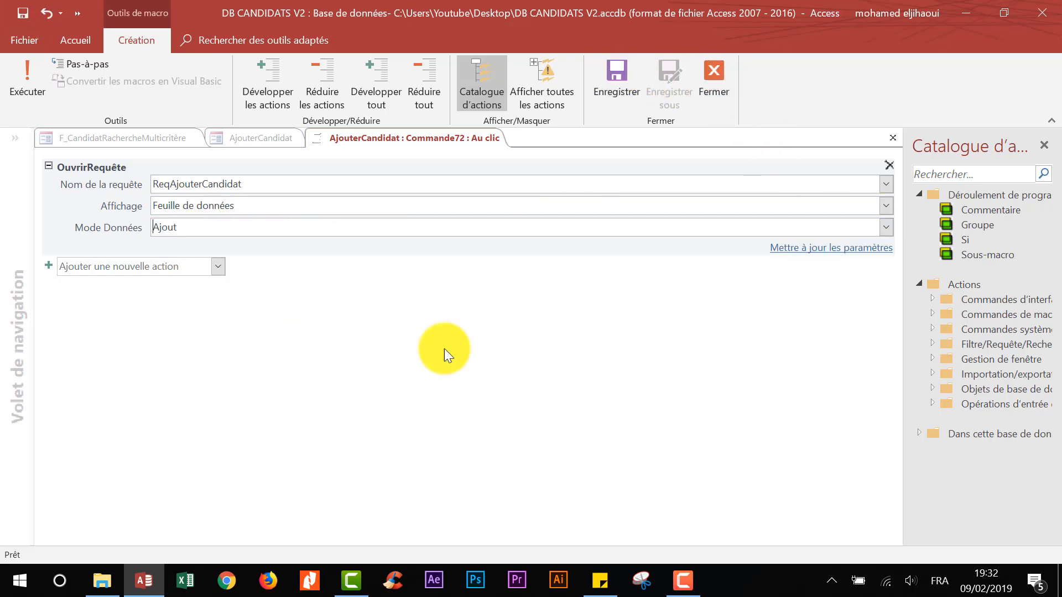
pyautogui.click(437, 387)
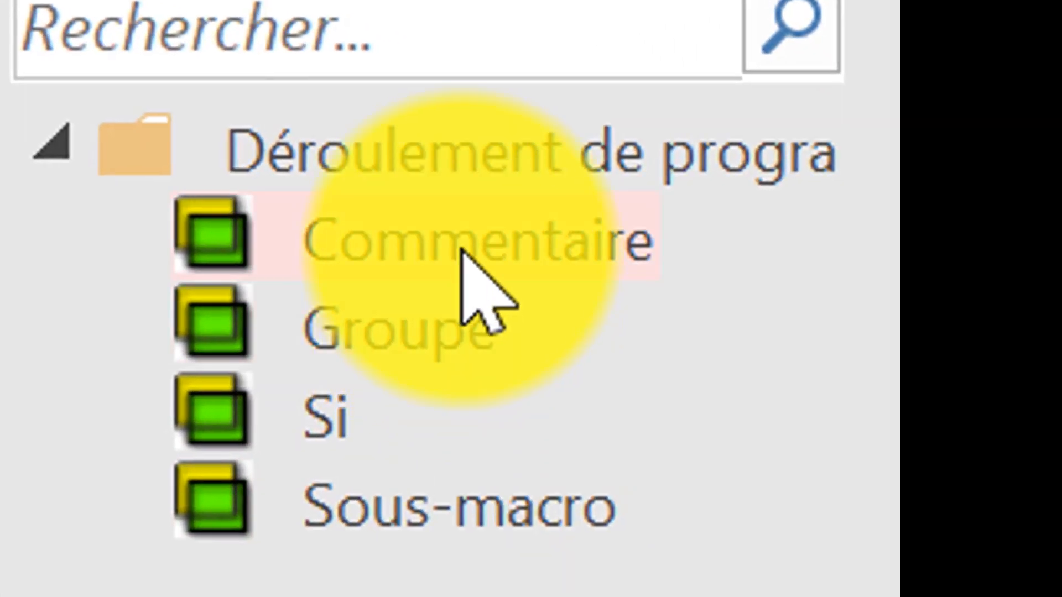
# Add the comment "executer la requêtes qui permet d'ajout un candidat à la table candidat" above the OuvrirRequête action.
pyautogui.moveTo(458, 247)
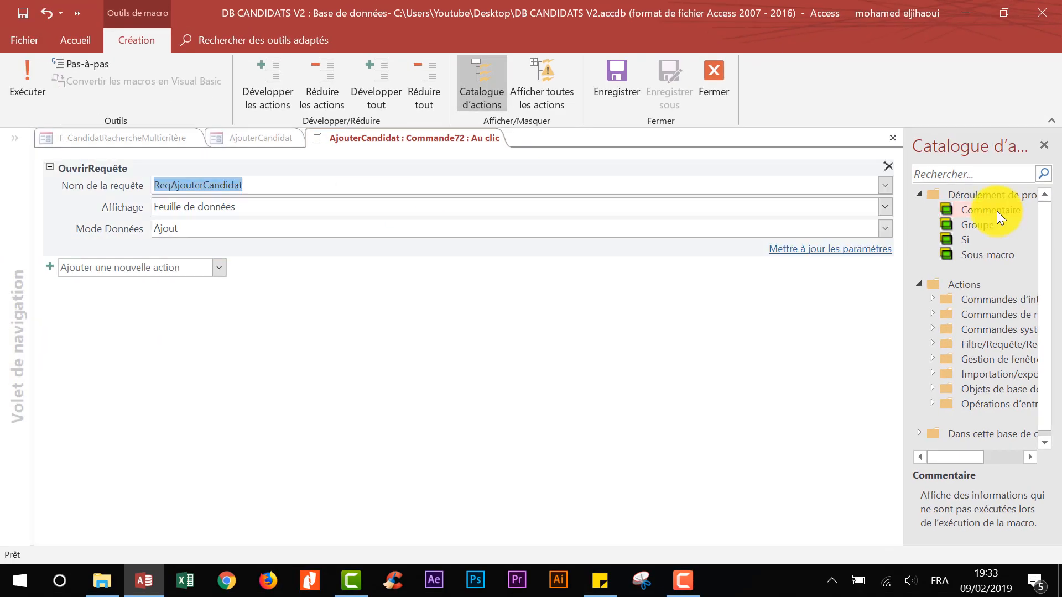
pyautogui.moveTo(1001, 216); pyautogui.dragTo(251, 182)
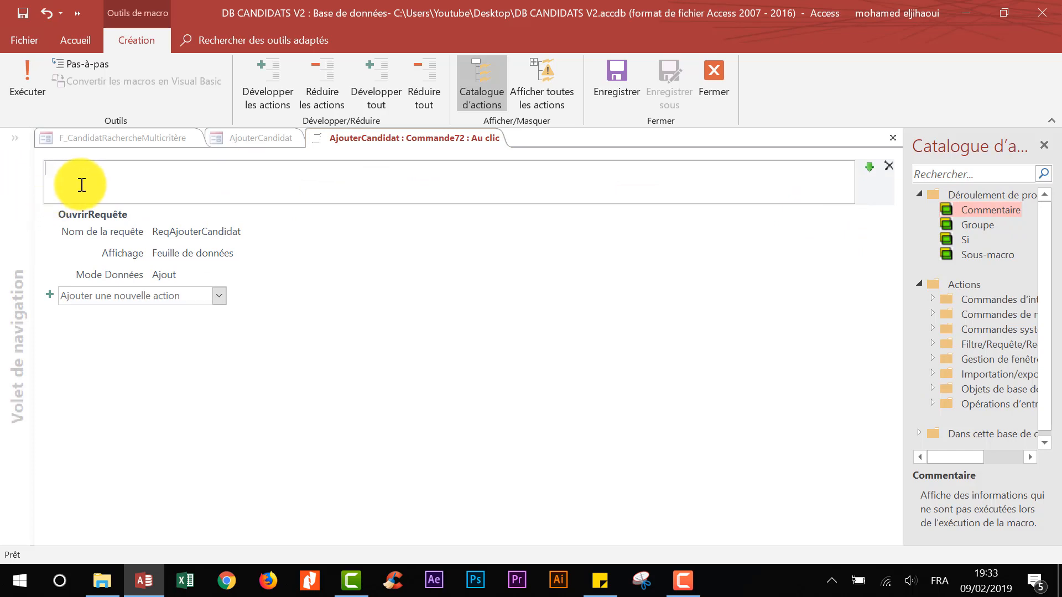
pyautogui.write('executer la req')
pyautogui.write('êt')
pyautogui.press('BackSpace')
pyautogui.write('uêtes qy')
pyautogui.write('i perme')
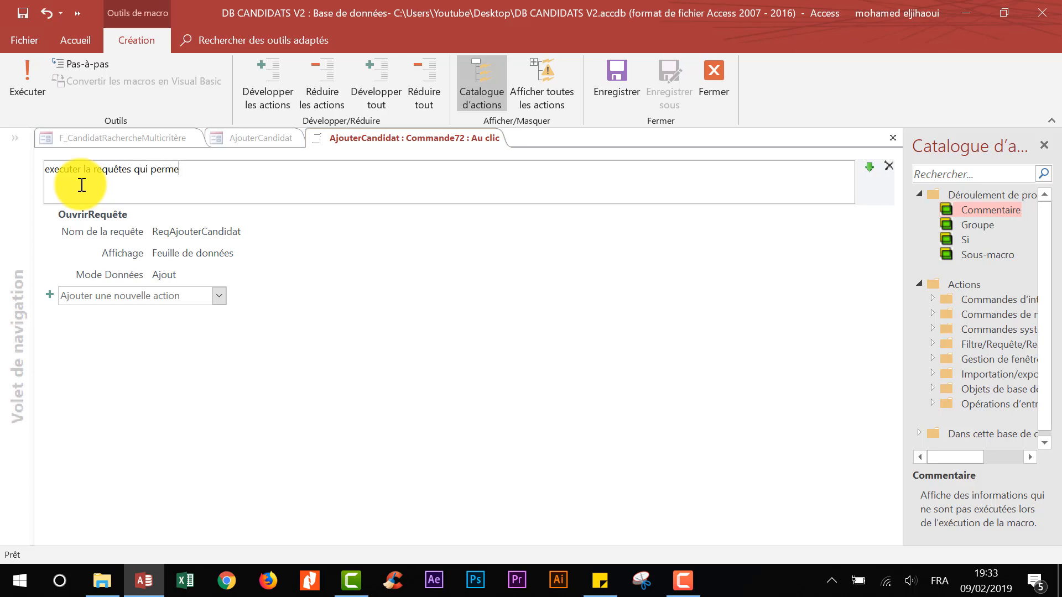
pyautogui.write("t d'ajout un candidat à la table candi")
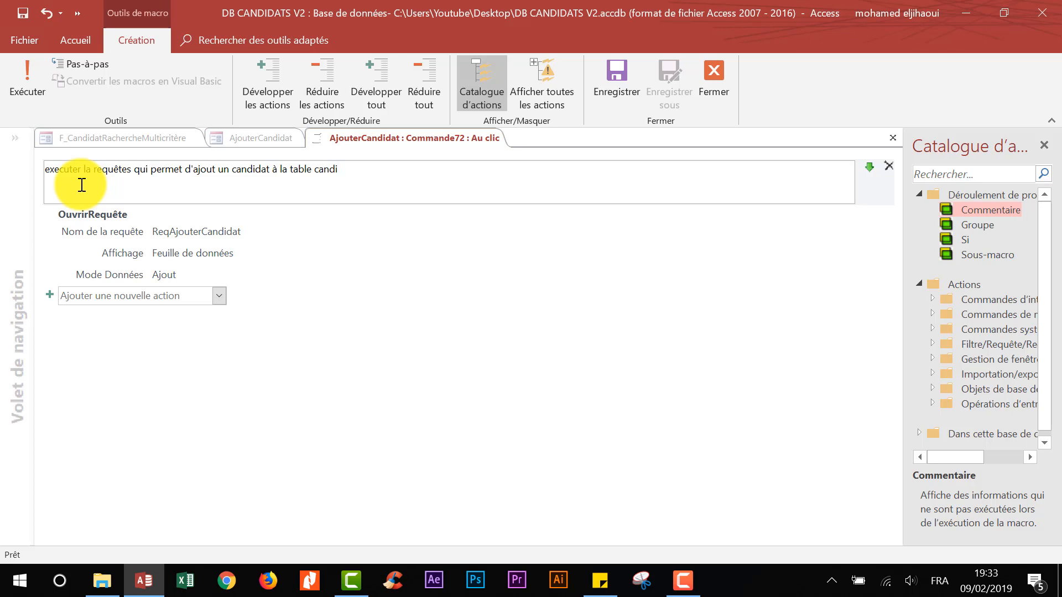
pyautogui.write('dat')
pyautogui.press('Return')
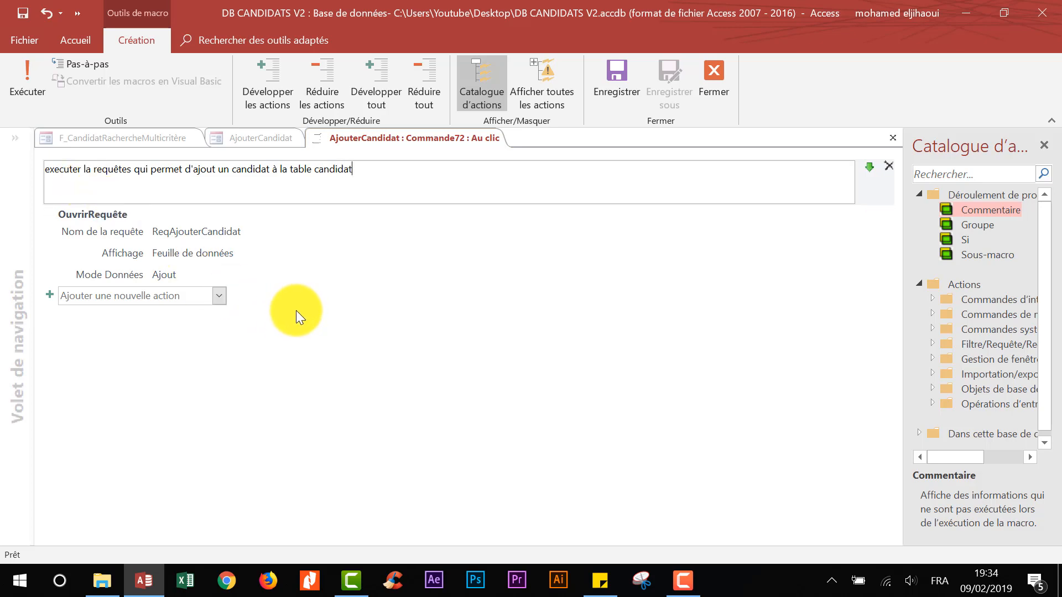
pyautogui.click(406, 297)
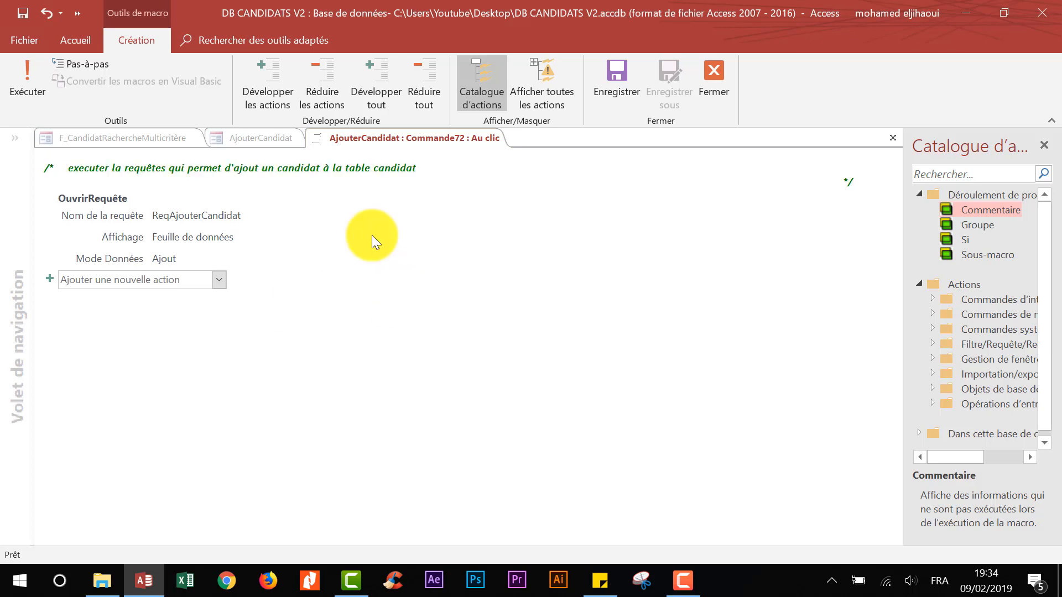
# Close the button's macro and the AjouterCandidat form.
pyautogui.click(713, 77)
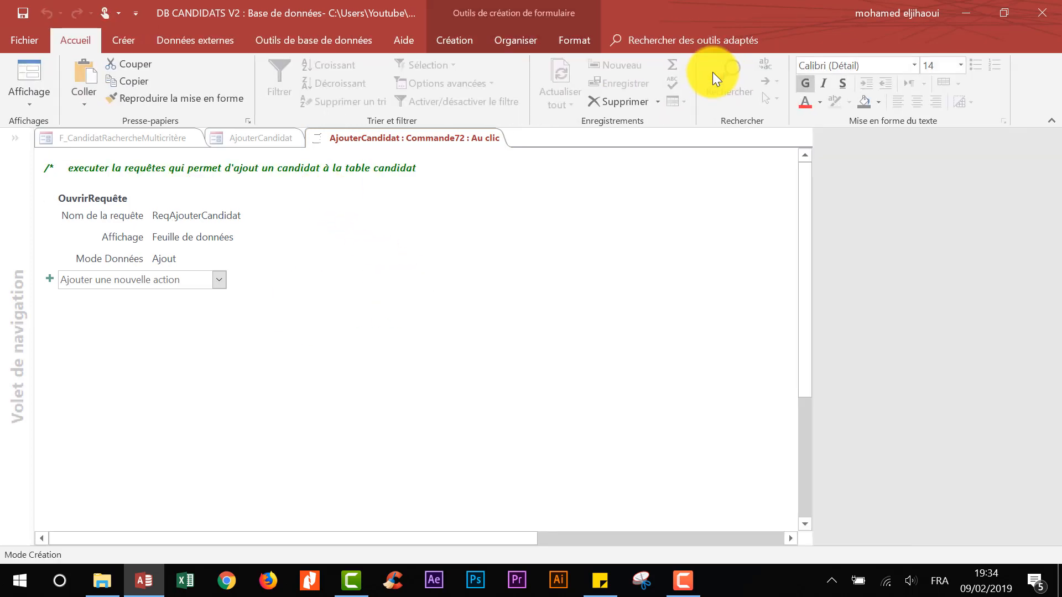
pyautogui.rightClick(380, 143)
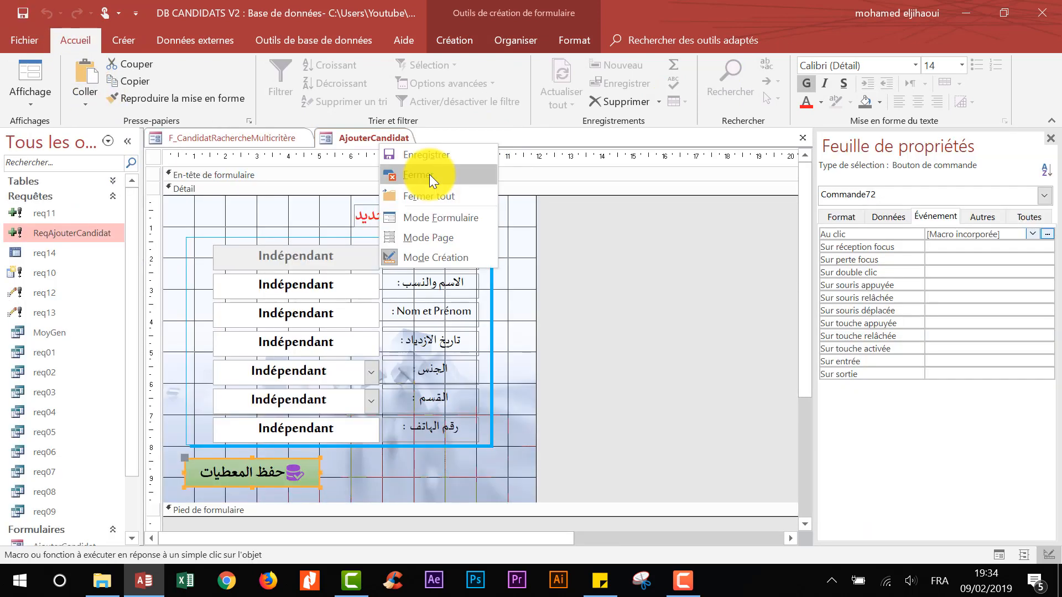
pyautogui.click(429, 174)
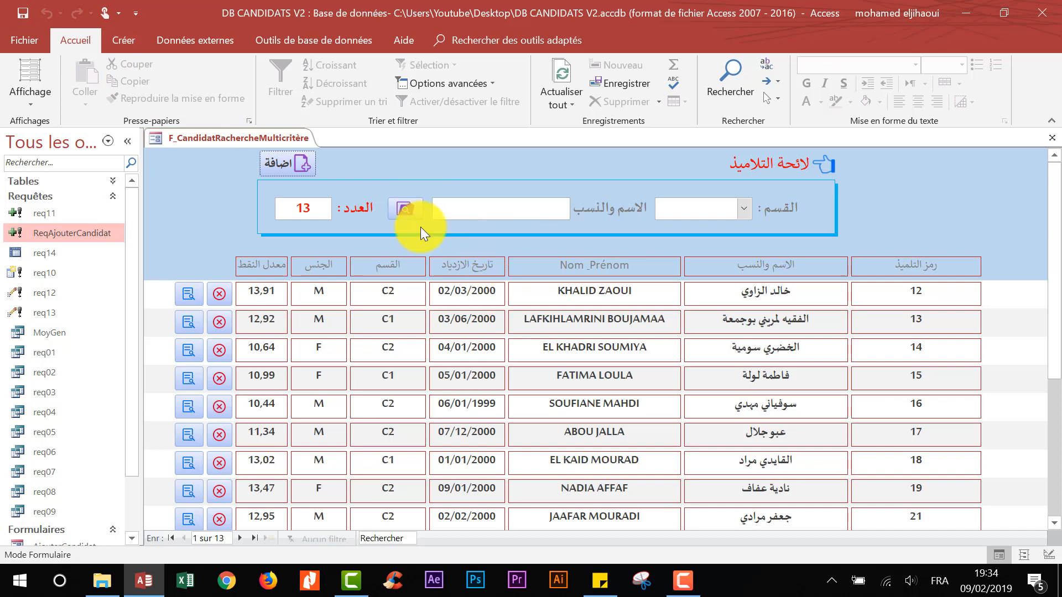
# Open the new-student dialog from the F_CandidatRachercheMulticritère form and enter the student's Arabic full name.
pyautogui.click(300, 163)
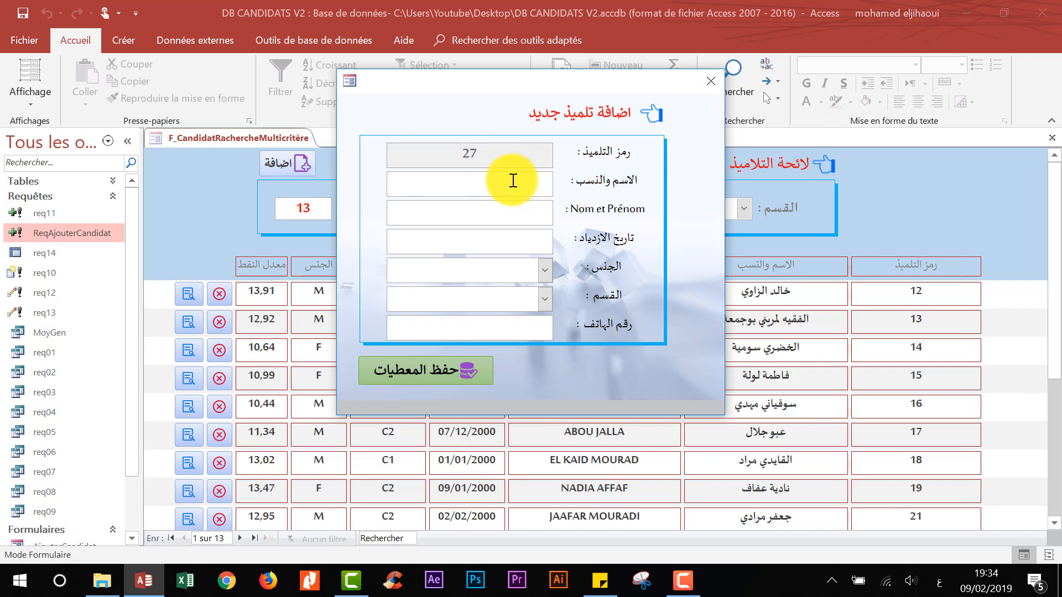
pyautogui.hotkey('alt', 'shift')
pyautogui.write('P')
pyautogui.press('BackSpace')
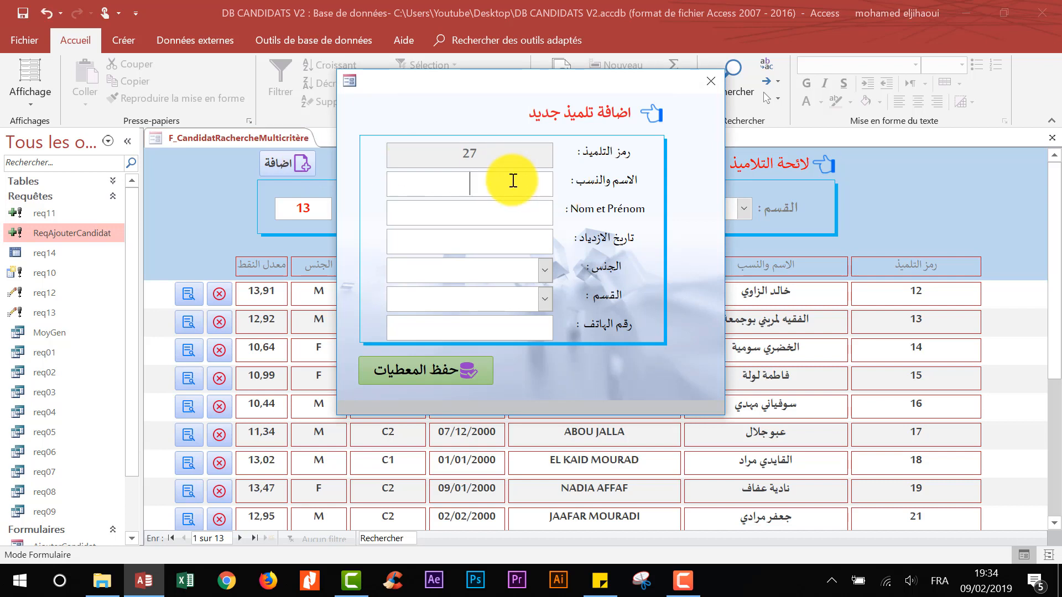
pyautogui.press('Tab')
pyautogui.click(512, 186)
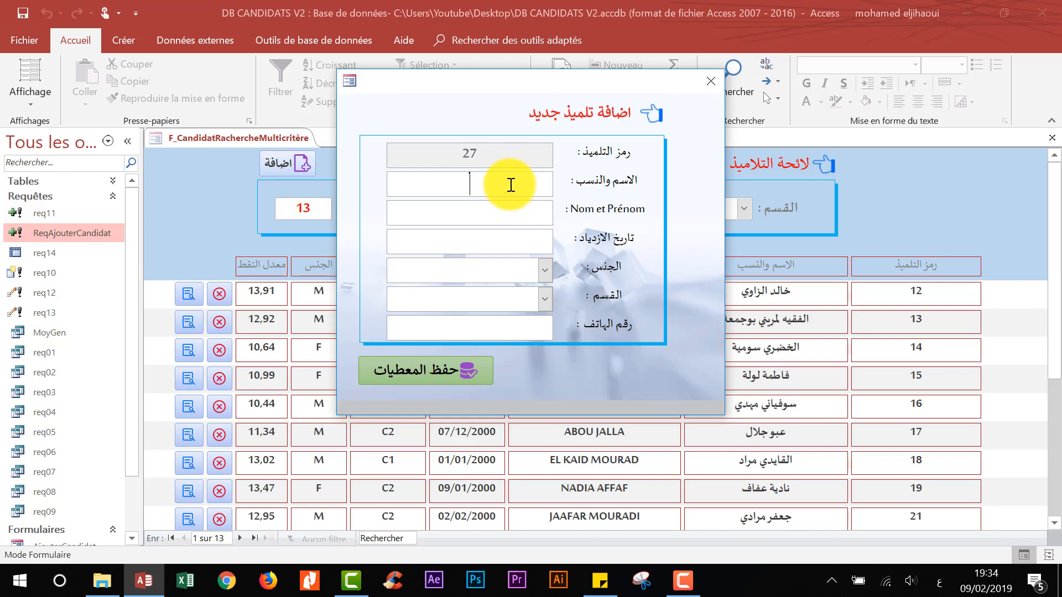
pyautogui.write('محمد علي')
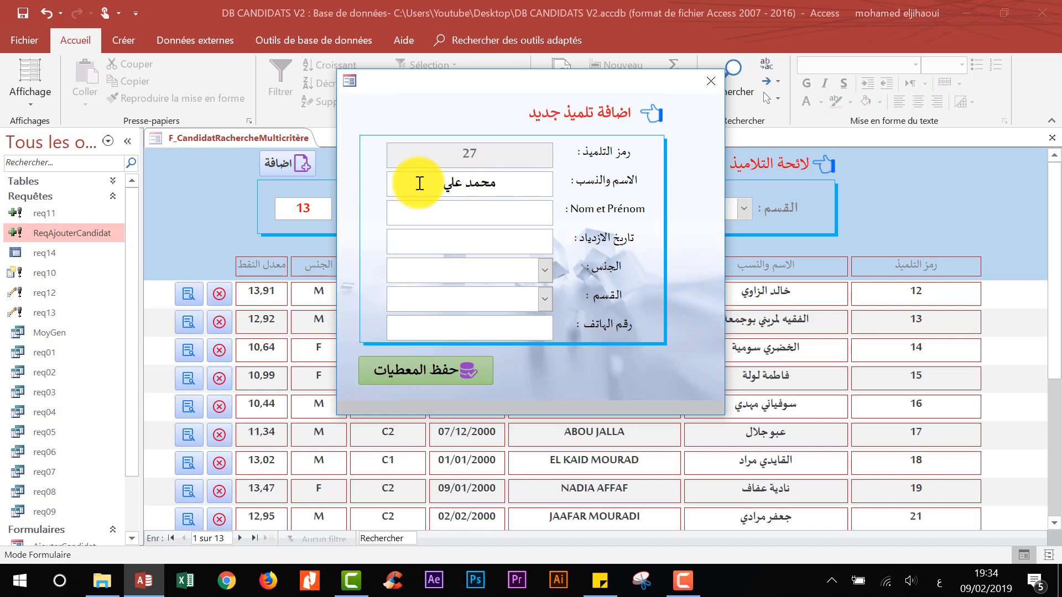
# Enter the student's Latin-script full name in Nom et Prénom and fill in the date of birth.
pyautogui.click(519, 183)
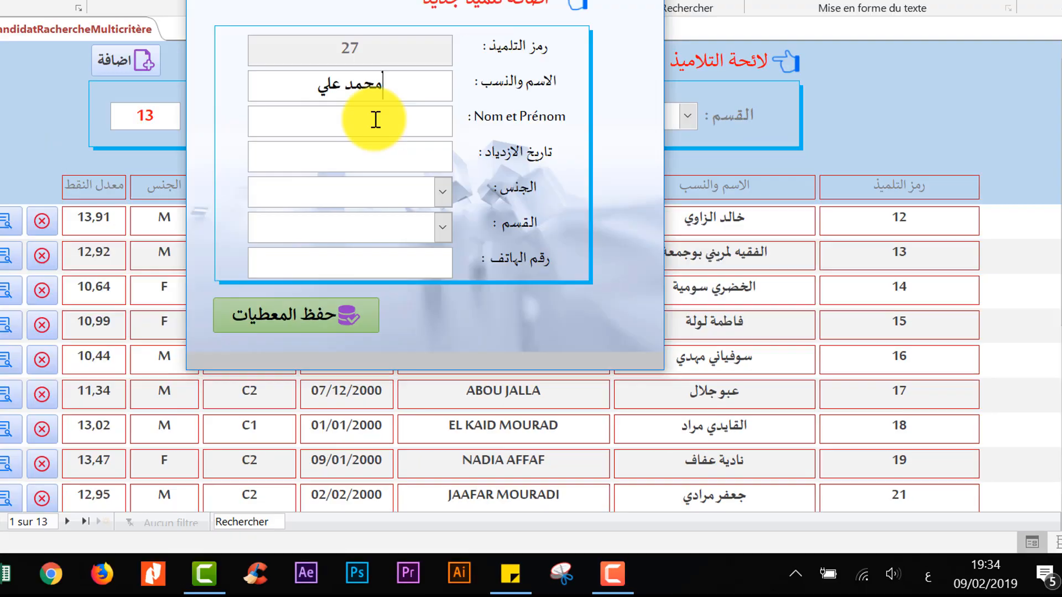
pyautogui.click(490, 211)
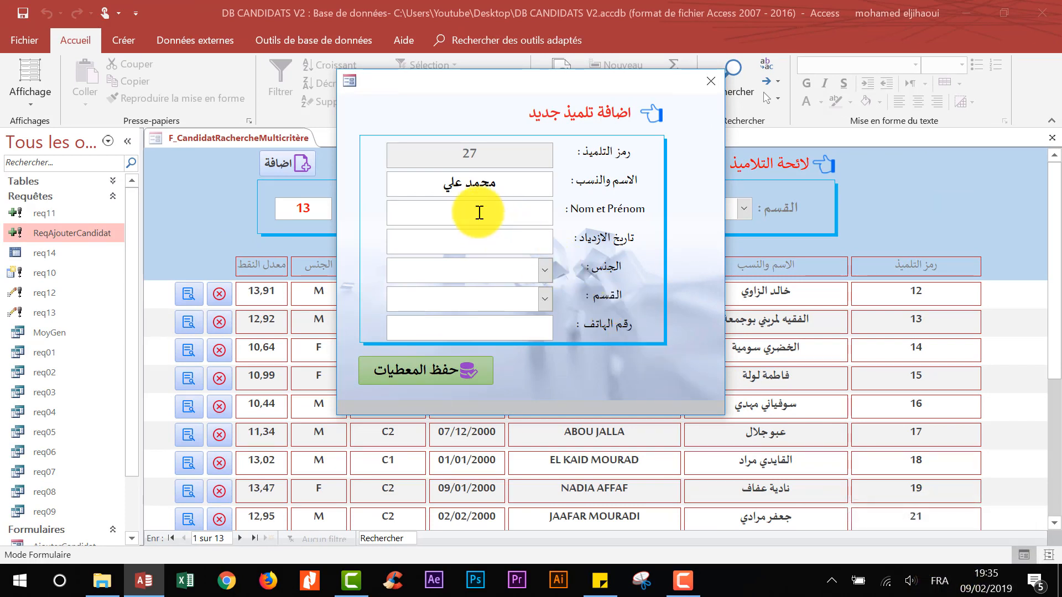
pyautogui.write('mohamed ali')
pyautogui.press('Tab')
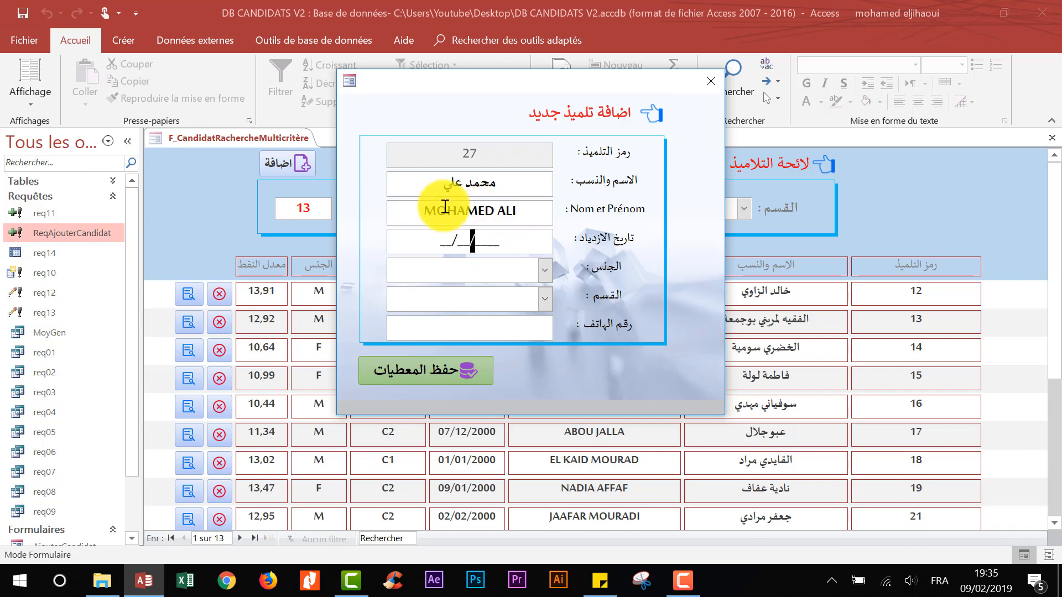
pyautogui.click(436, 242)
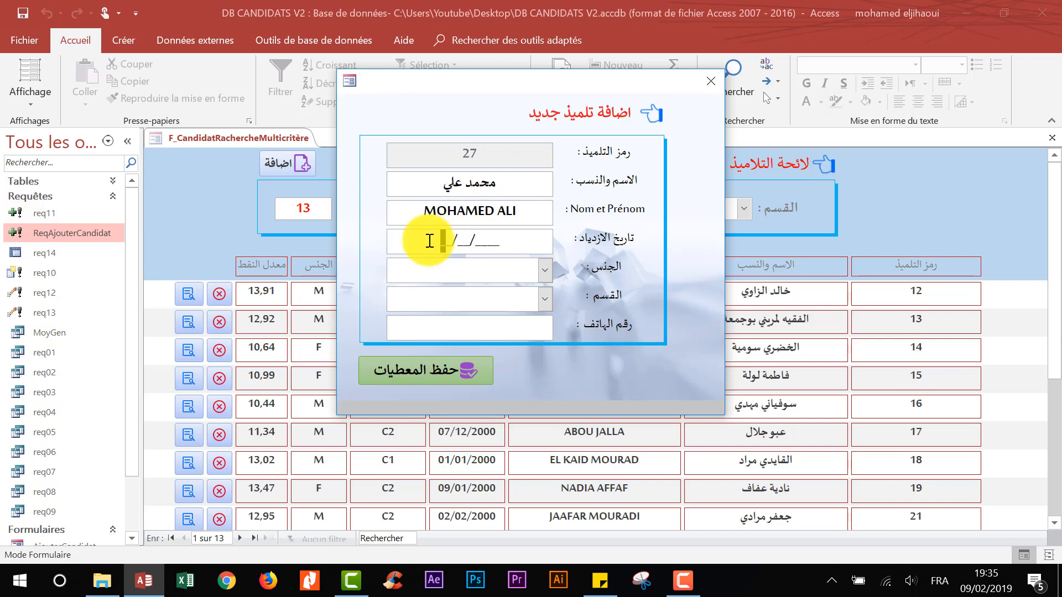
pyautogui.press('capslock')
pyautogui.write('01/')
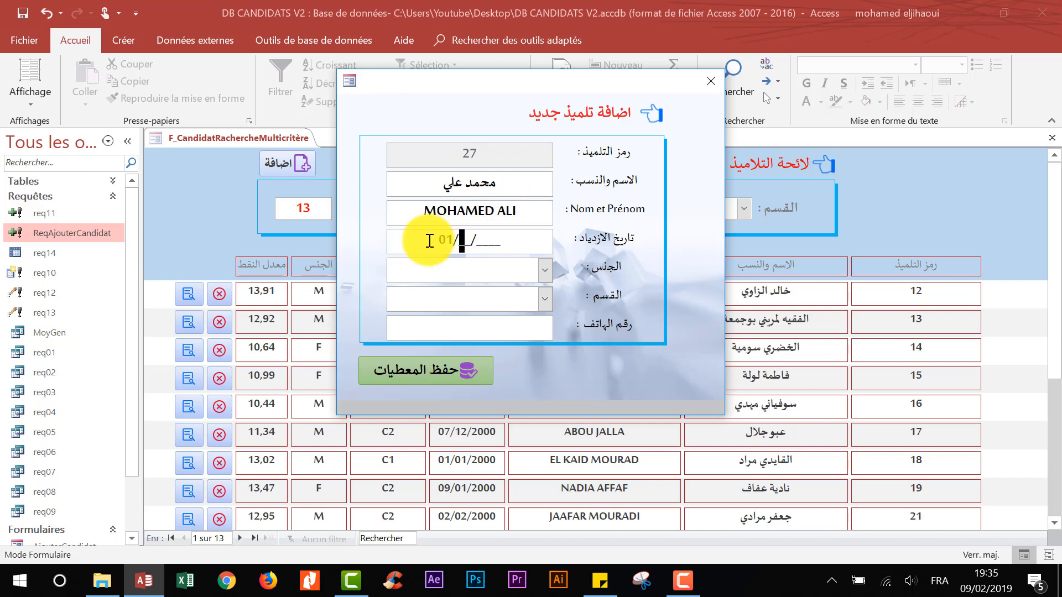
pyautogui.write('01/2000')
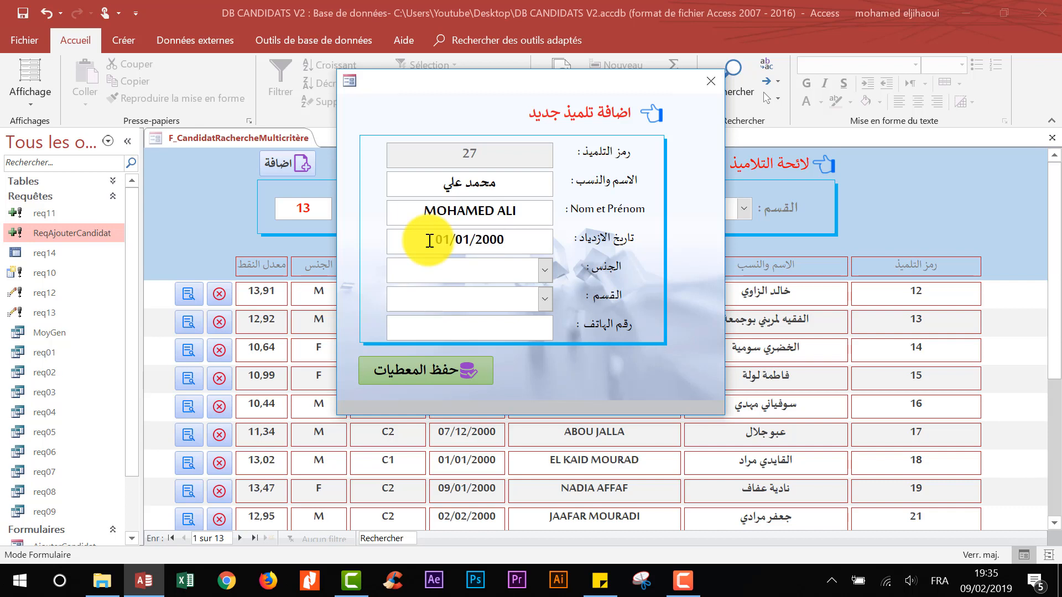
# Set the new student's gender to M and class to C1.
pyautogui.click(544, 268)
pyautogui.click(469, 293)
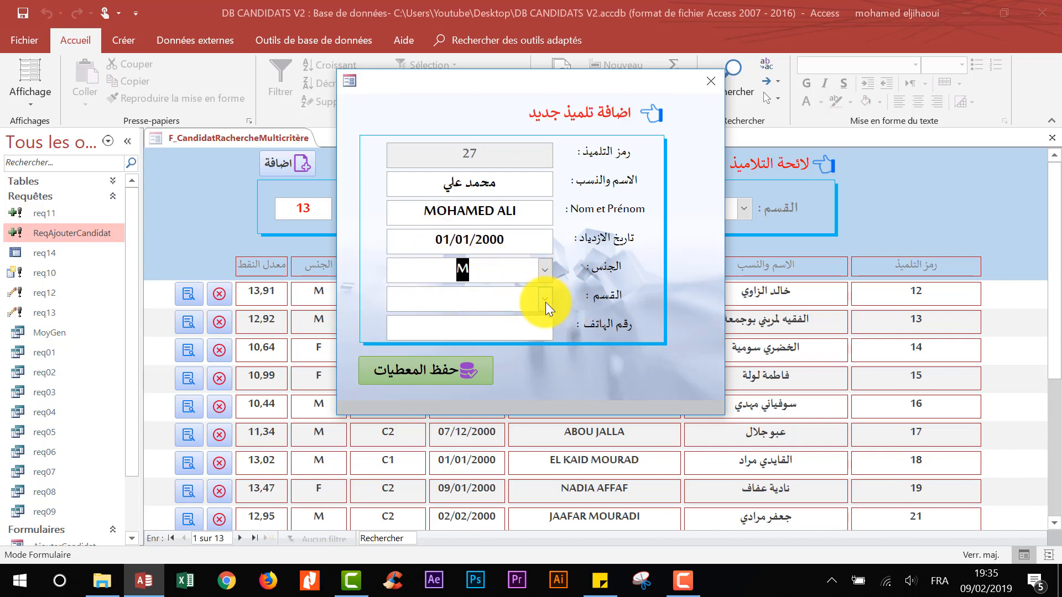
pyautogui.click(545, 302)
pyautogui.click(477, 322)
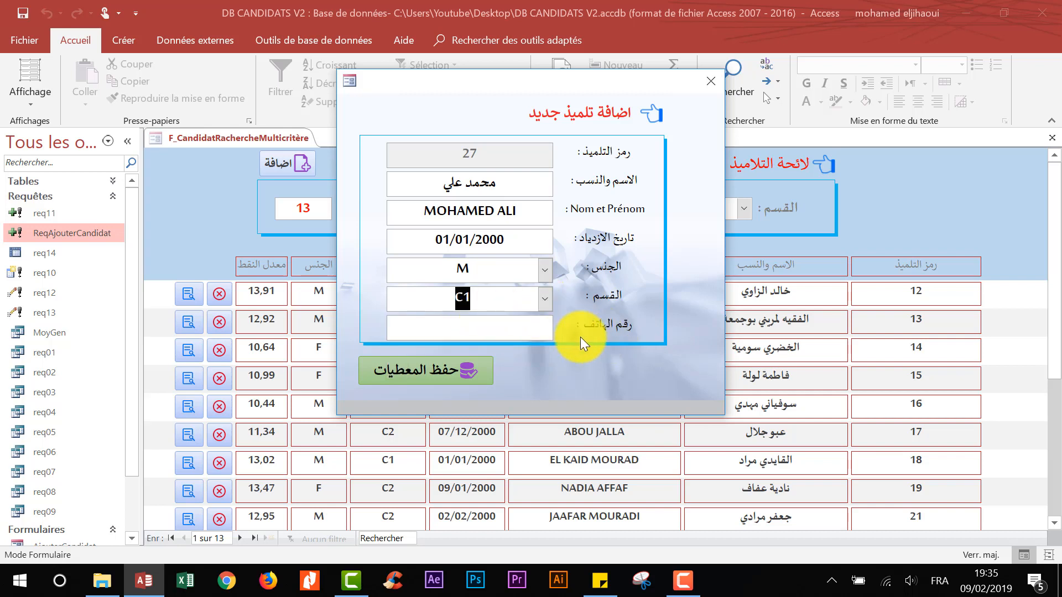
# Fill in the student's phone number and save the new record, closing the dialog.
pyautogui.click(525, 327)
pyautogui.click(431, 328)
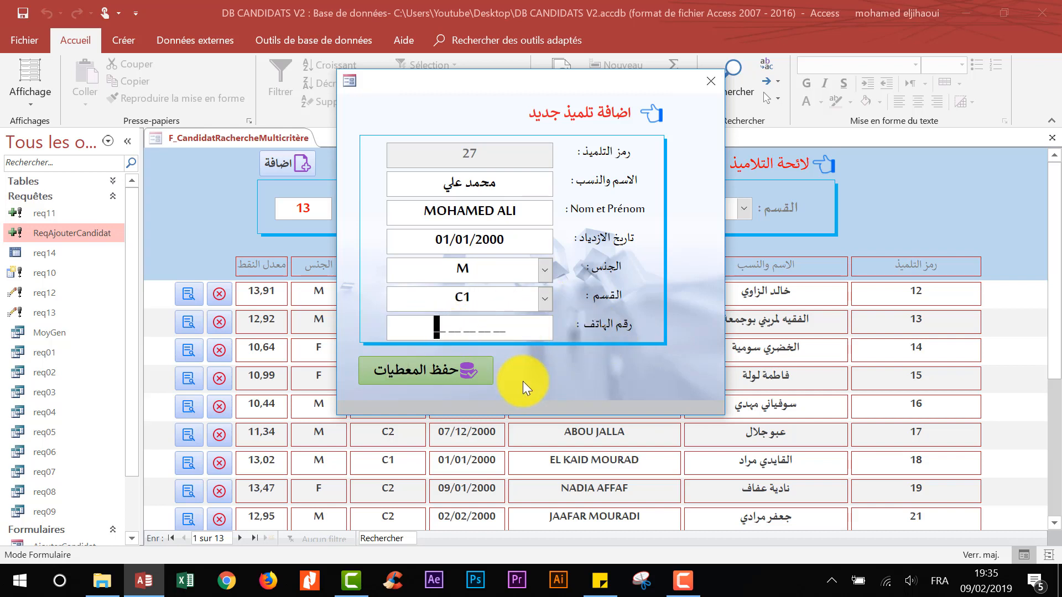
pyautogui.write('01')
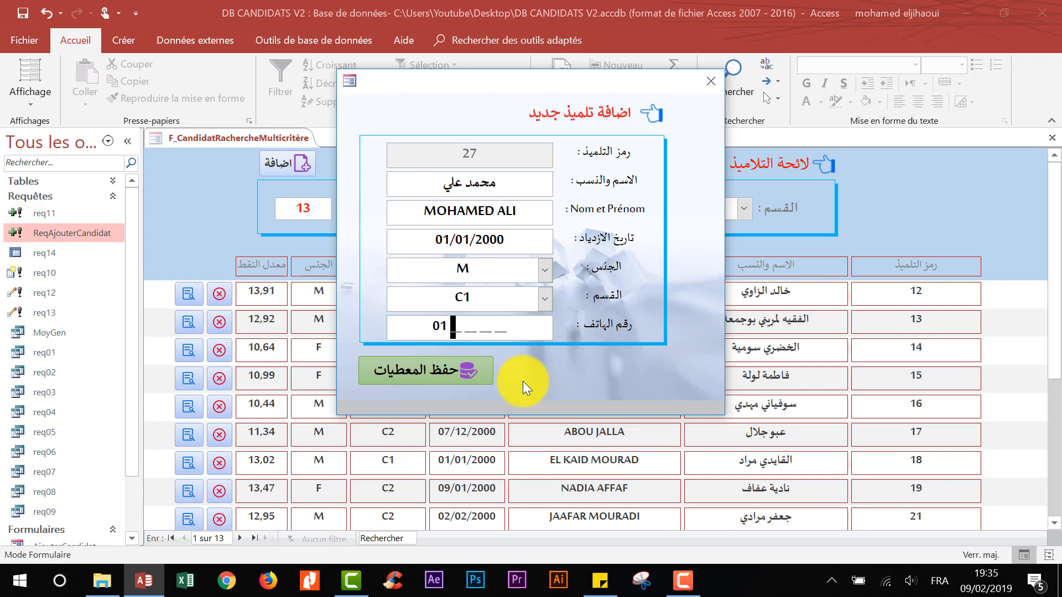
pyautogui.write(' 02 00 20 02')
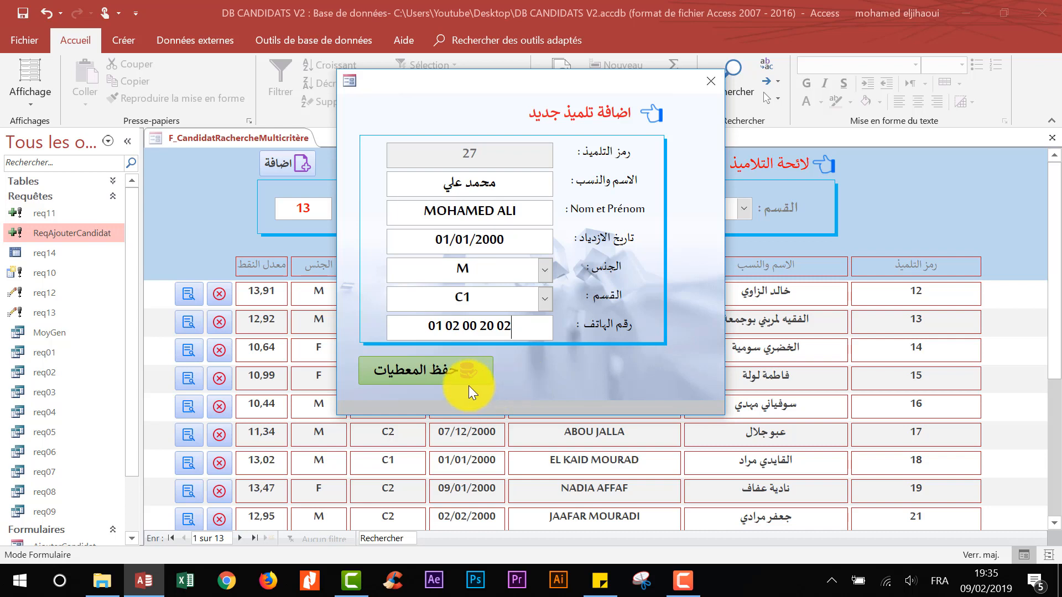
pyautogui.click(441, 370)
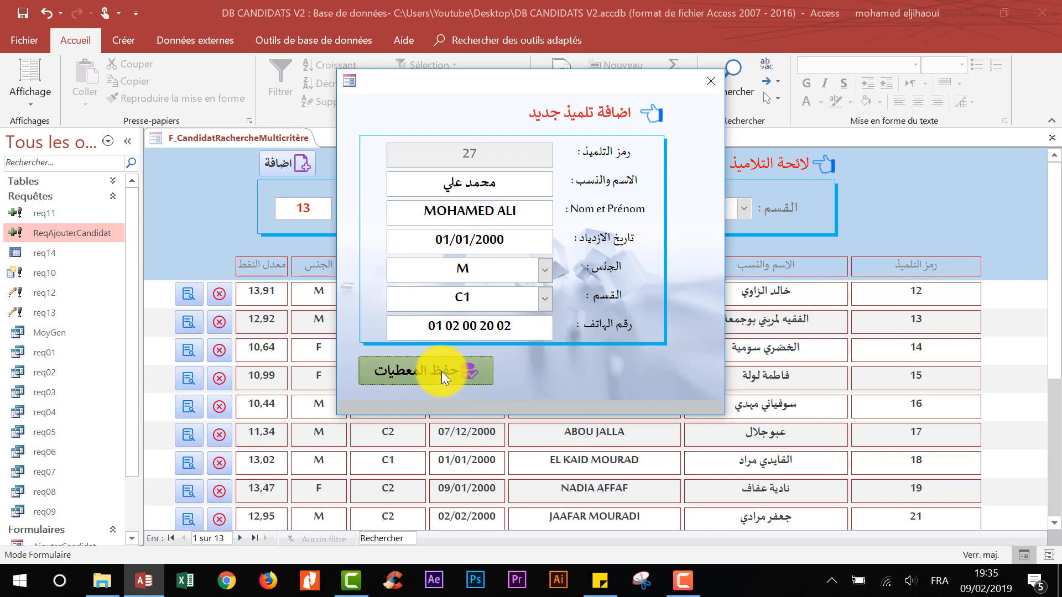
pyautogui.click(711, 77)
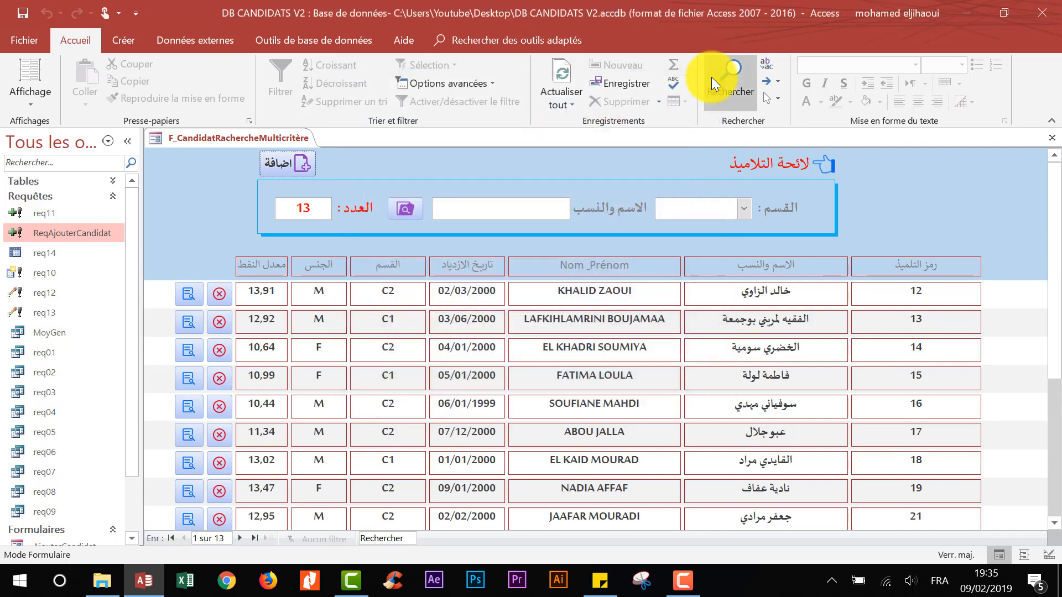
# Filter the student list by class C1 and check the new student's row and code.
pyautogui.click(744, 209)
pyautogui.click(708, 227)
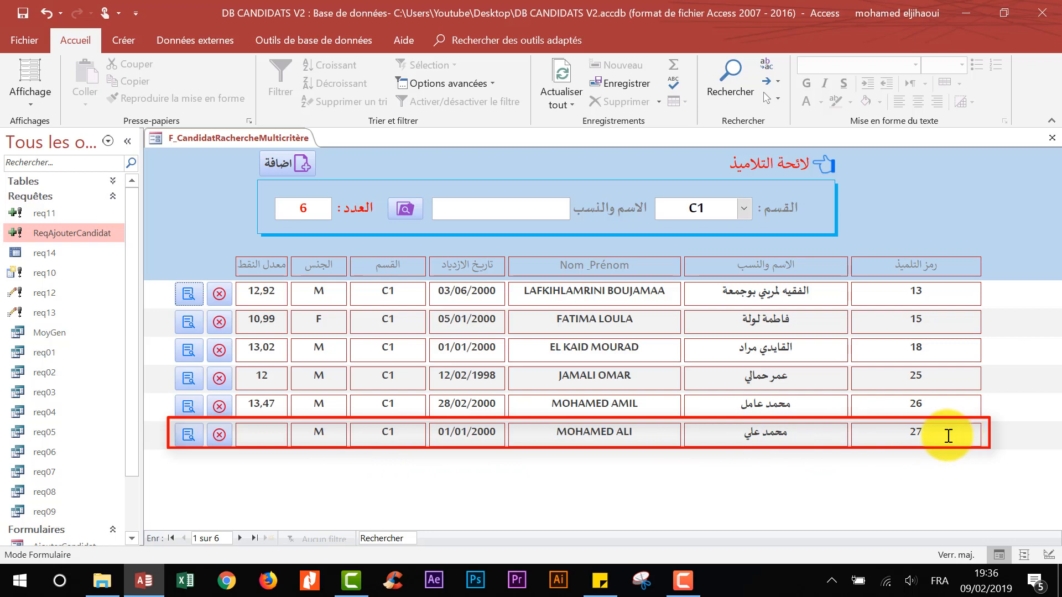
pyautogui.moveTo(907, 434); pyautogui.dragTo(944, 430)
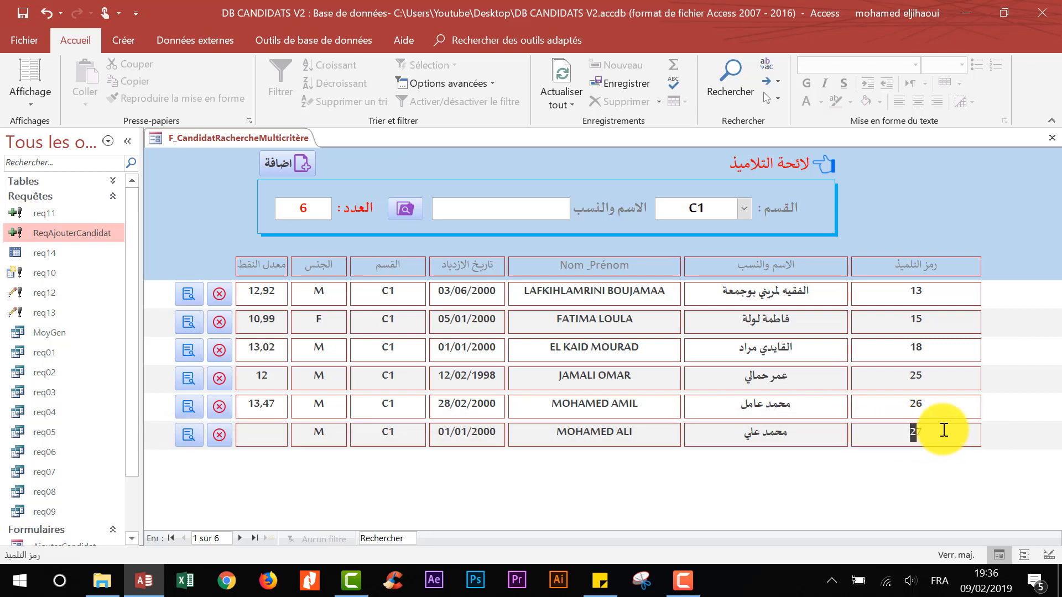